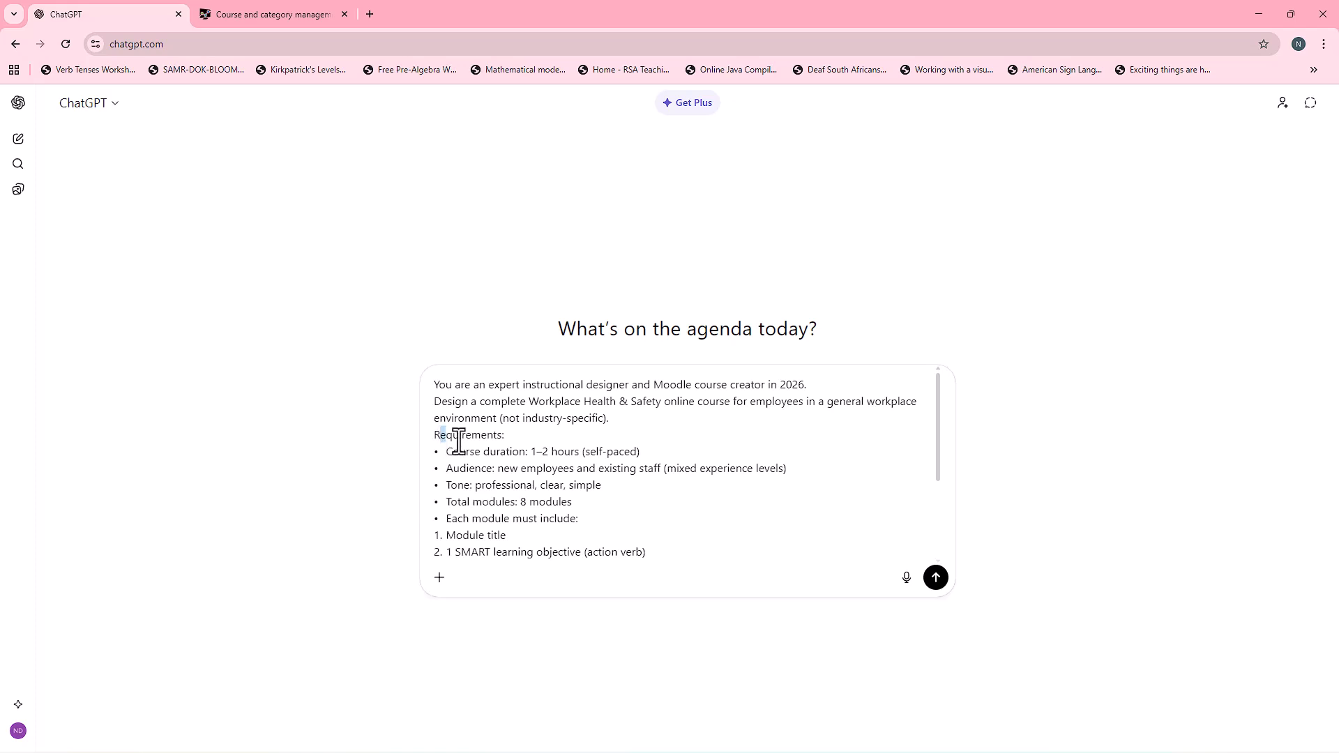
Step: Review and submit the prompt requesting an eight-module Workplace Health & Safety online course design for Moodle
{"action": "scroll", "coordinate": [526, 453], "scroll_direction": "down", "scroll_amount": 3}
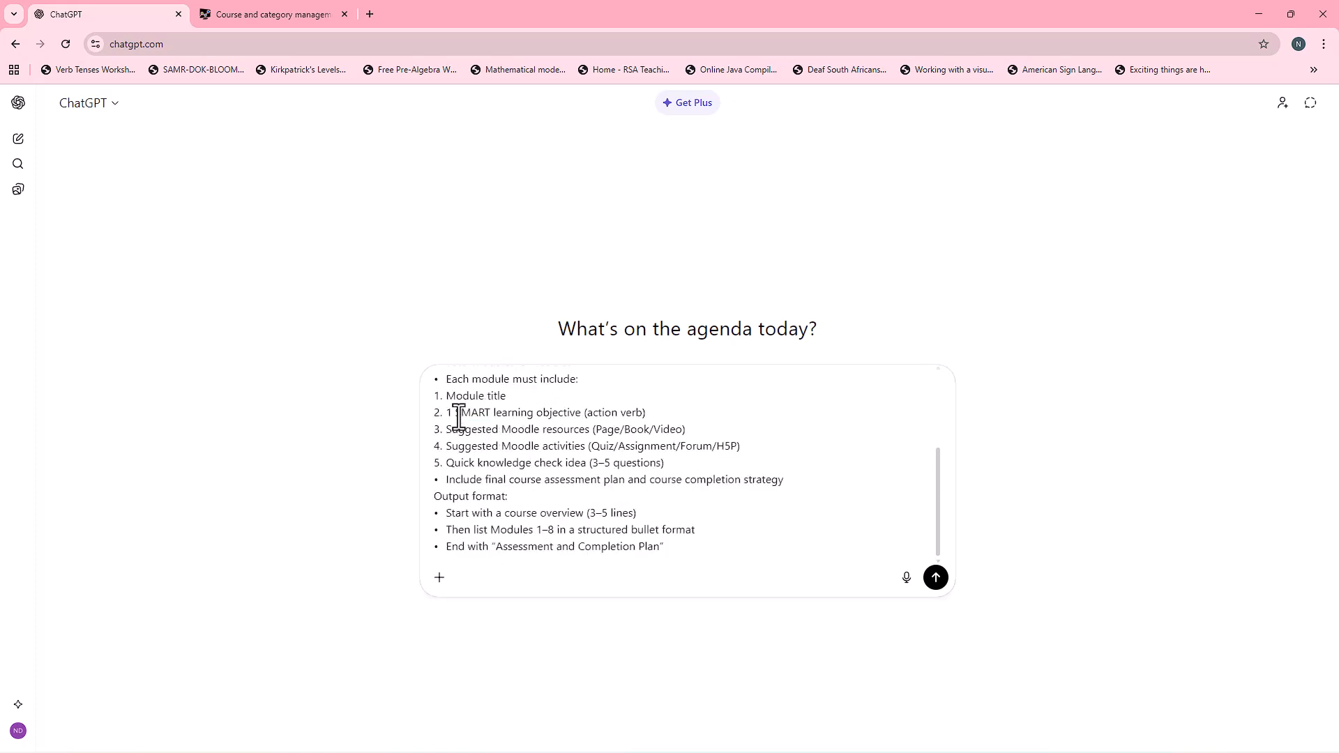
{"action": "left_click_drag", "start_coordinate": [441, 395], "coordinate": [533, 404]}
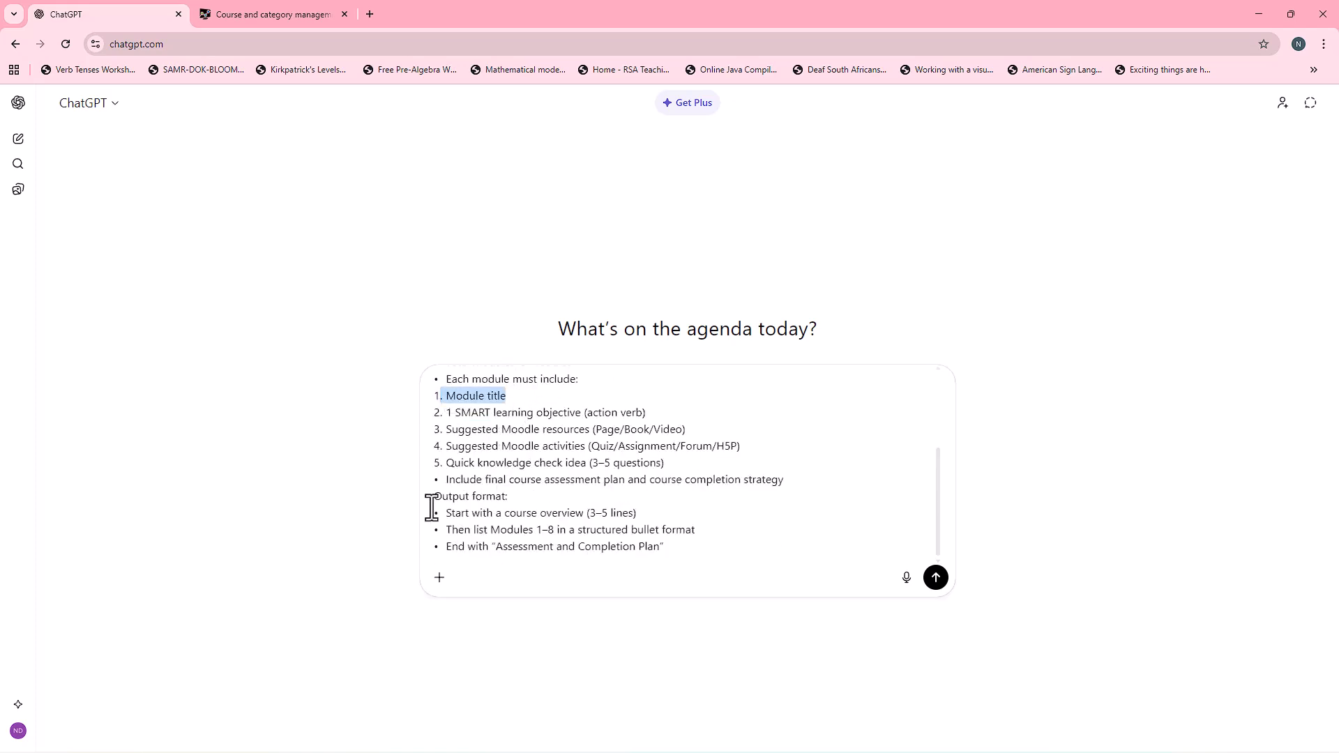
{"action": "left_click_drag", "start_coordinate": [435, 498], "coordinate": [550, 507]}
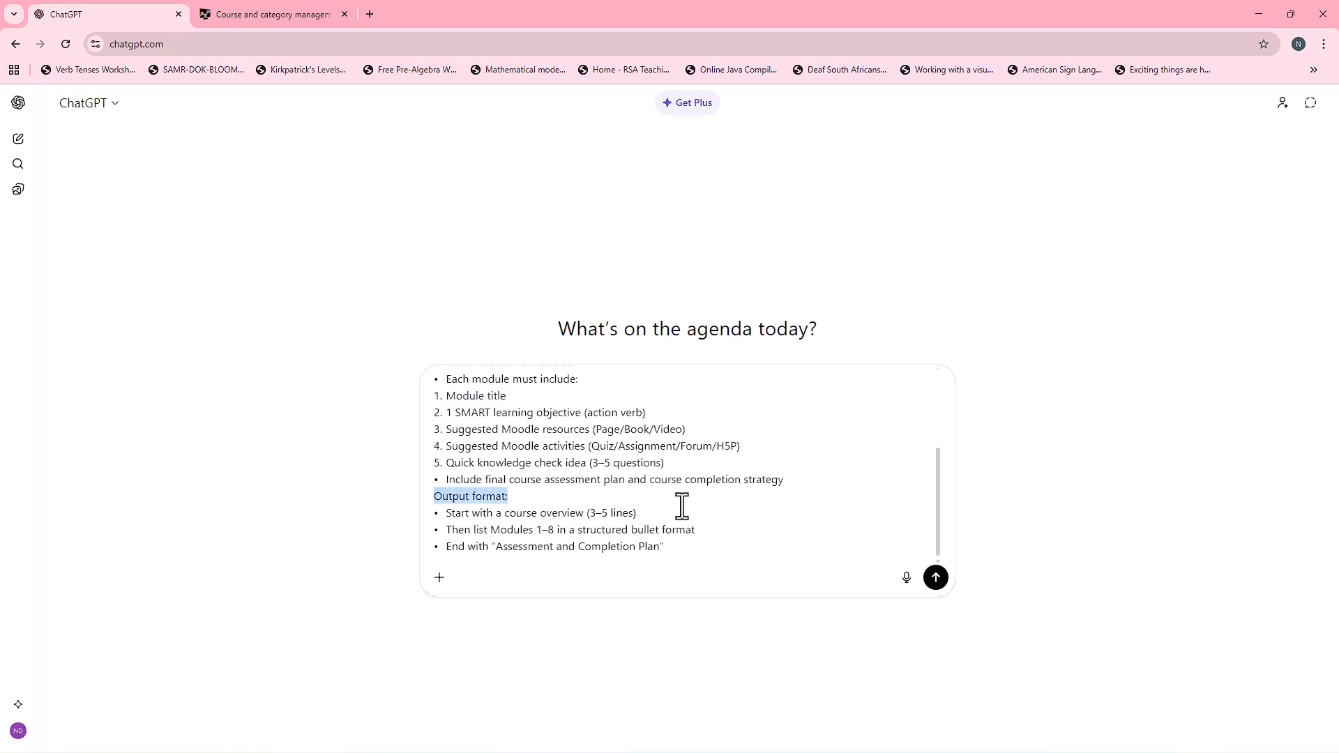
{"action": "scroll", "coordinate": [681, 506], "scroll_direction": "up", "scroll_amount": 1}
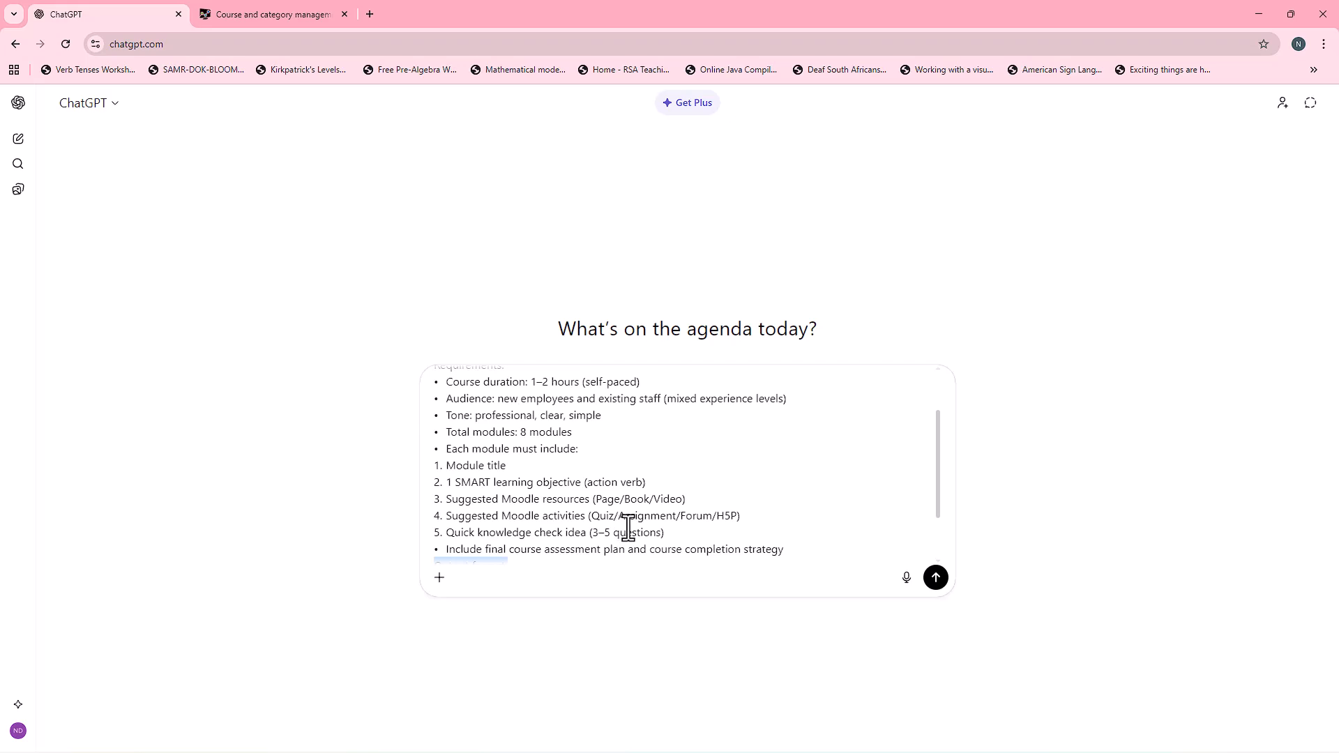
{"action": "left_click", "coordinate": [936, 577]}
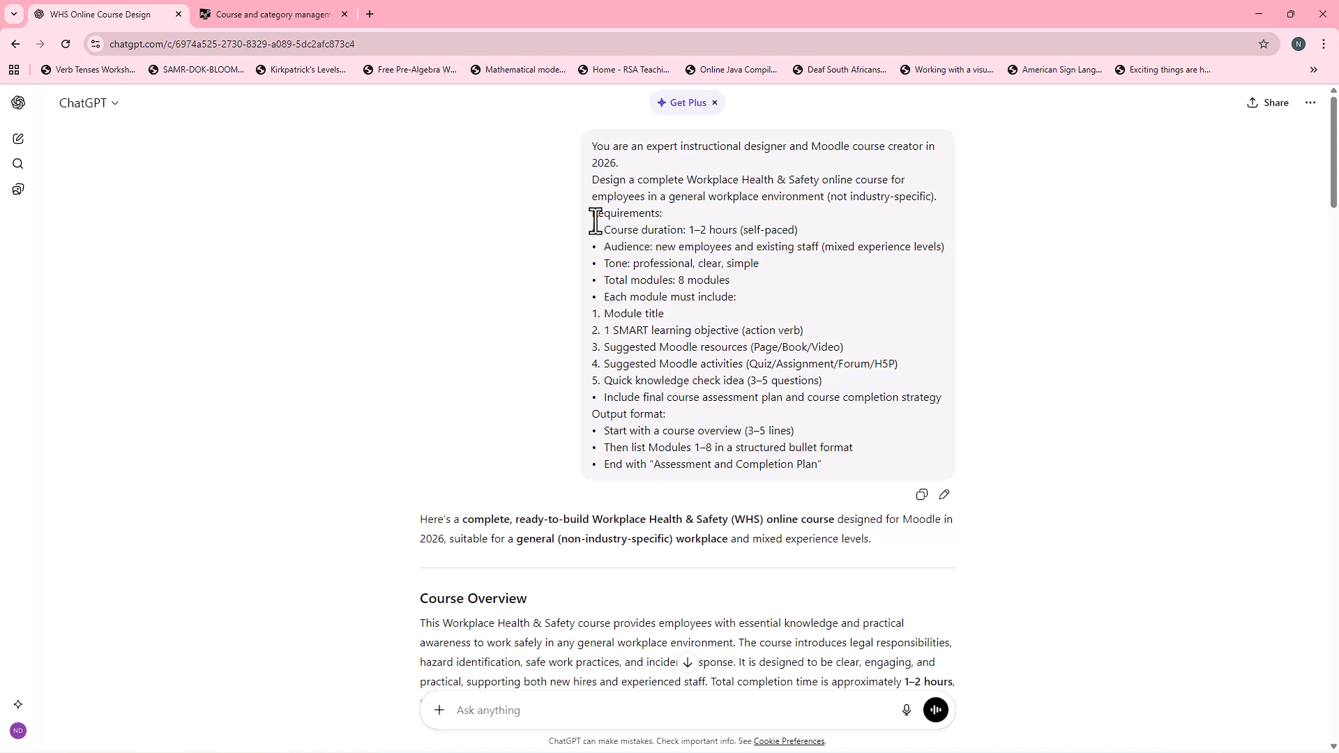
Step: Examine the prompt's requirements for duration, module count, module contents and assessment plan alongside the generated course outline
{"action": "left_click_drag", "start_coordinate": [593, 213], "coordinate": [733, 231]}
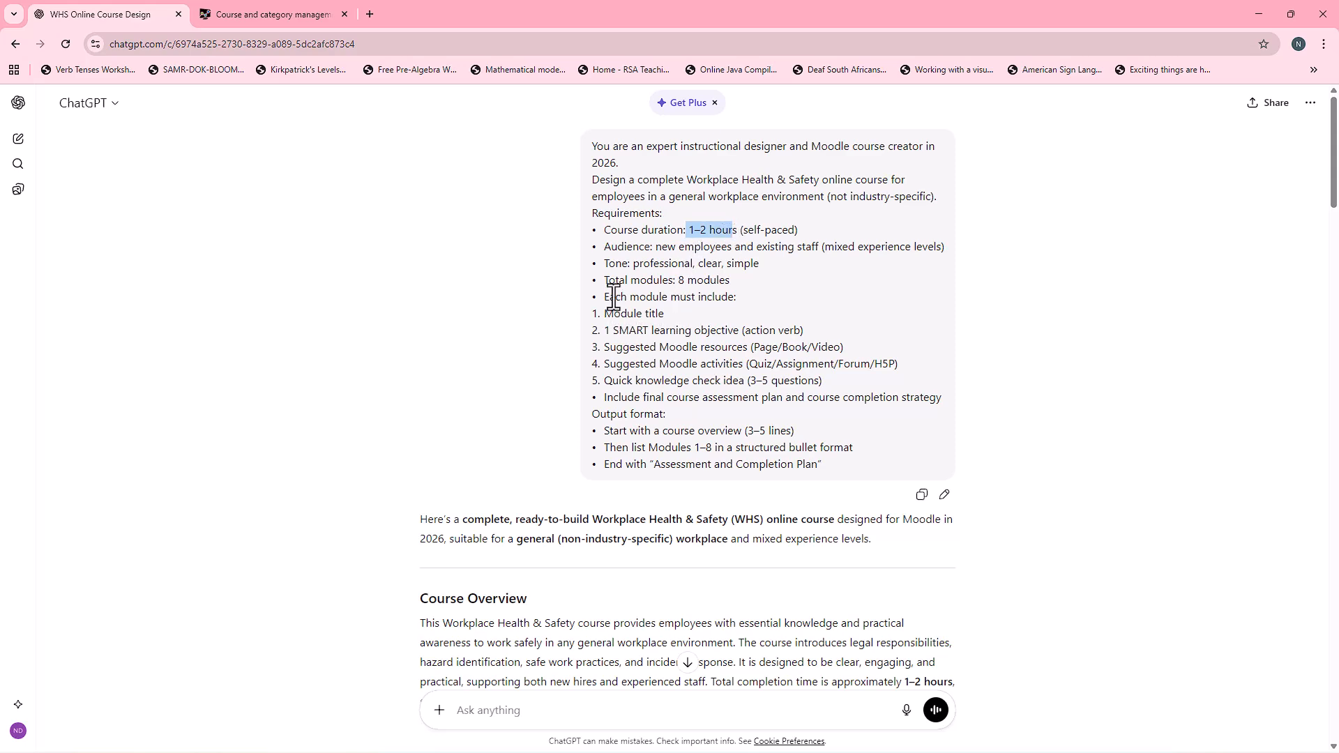
{"action": "left_click_drag", "start_coordinate": [609, 280], "coordinate": [751, 283]}
{"action": "scroll", "coordinate": [639, 512], "scroll_direction": "down", "scroll_amount": 7}
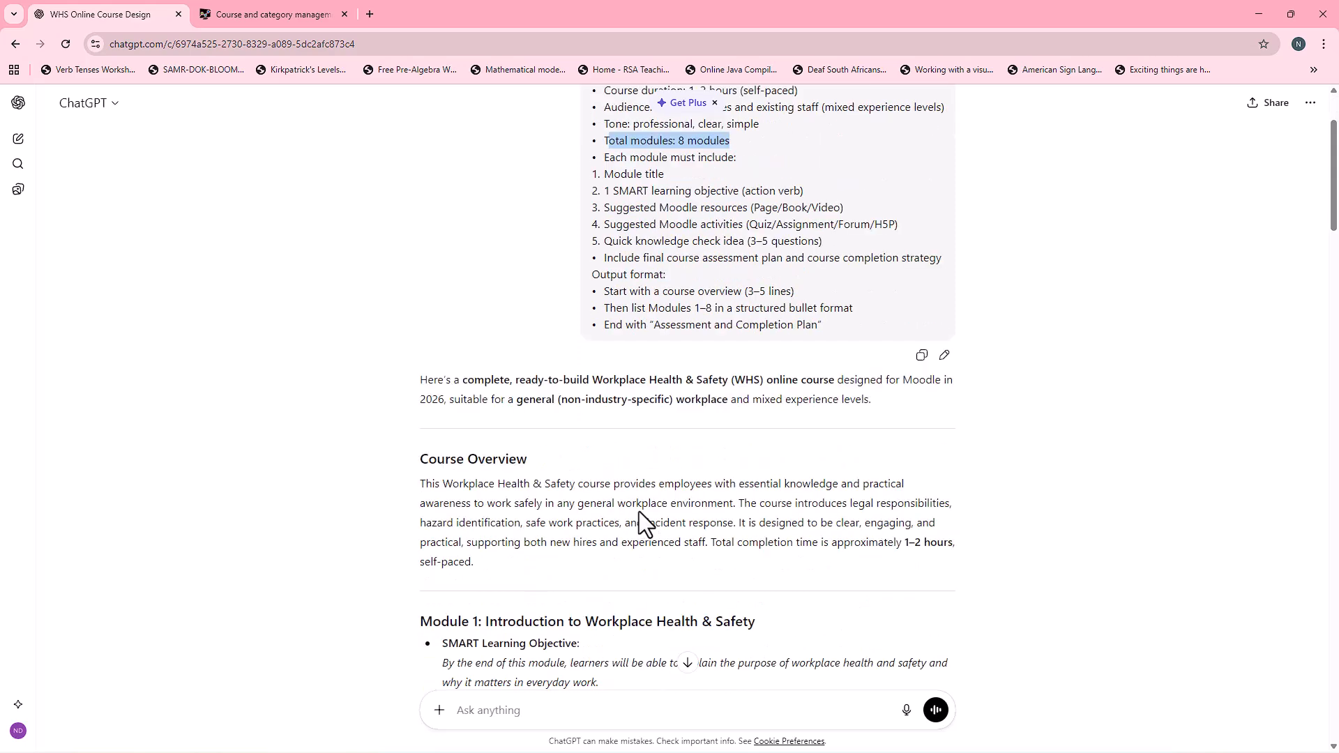
{"action": "scroll", "coordinate": [584, 487], "scroll_direction": "down", "scroll_amount": 20}
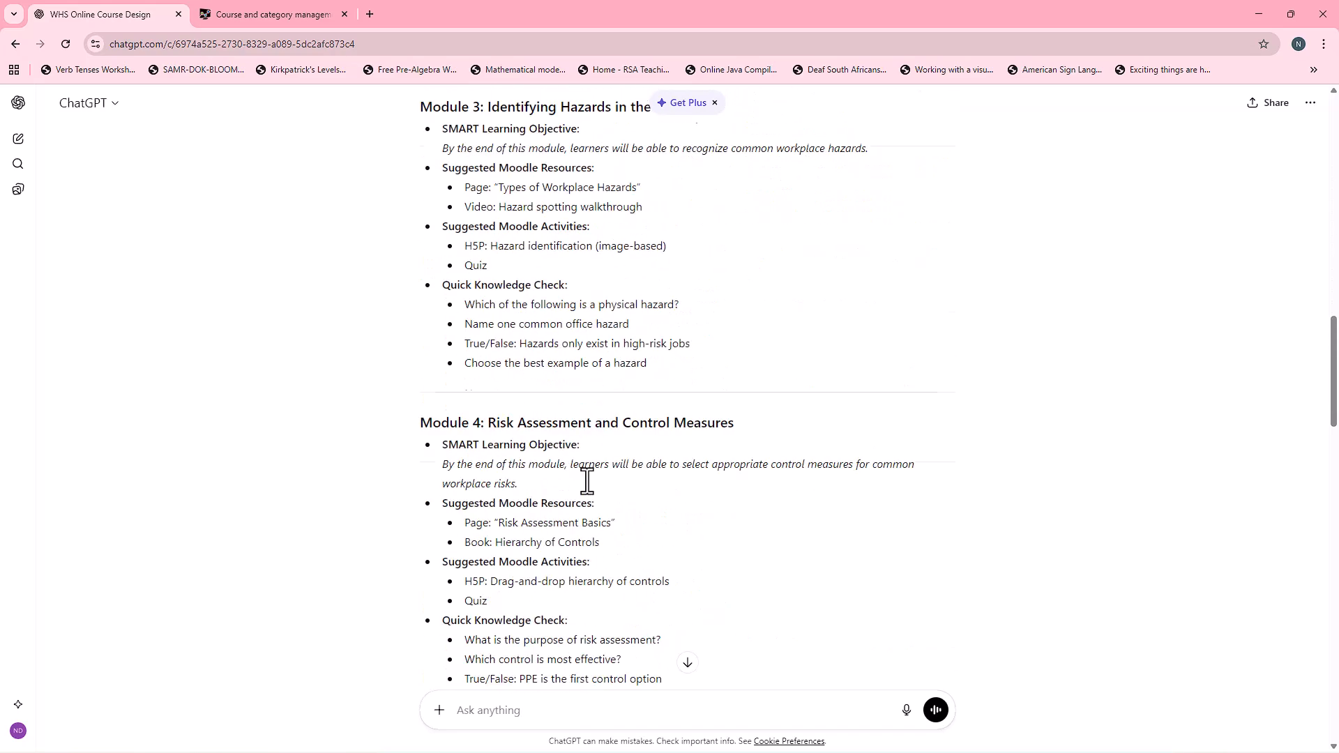
{"action": "scroll", "coordinate": [584, 476], "scroll_direction": "down", "scroll_amount": 8}
{"action": "scroll", "coordinate": [547, 427], "scroll_direction": "up", "scroll_amount": 11}
{"action": "scroll", "coordinate": [659, 450], "scroll_direction": "up", "scroll_amount": 20}
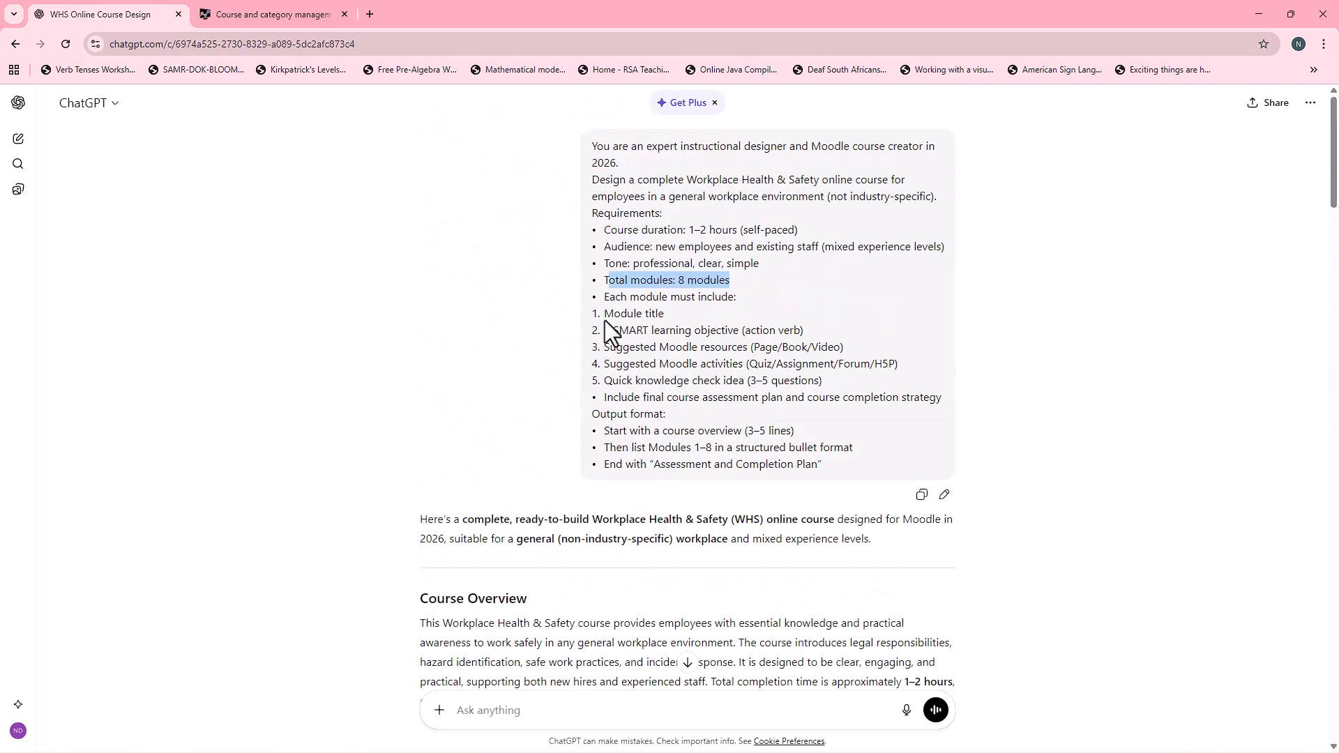
{"action": "left_click_drag", "start_coordinate": [608, 330], "coordinate": [730, 354]}
{"action": "left_click_drag", "start_coordinate": [643, 363], "coordinate": [754, 370]}
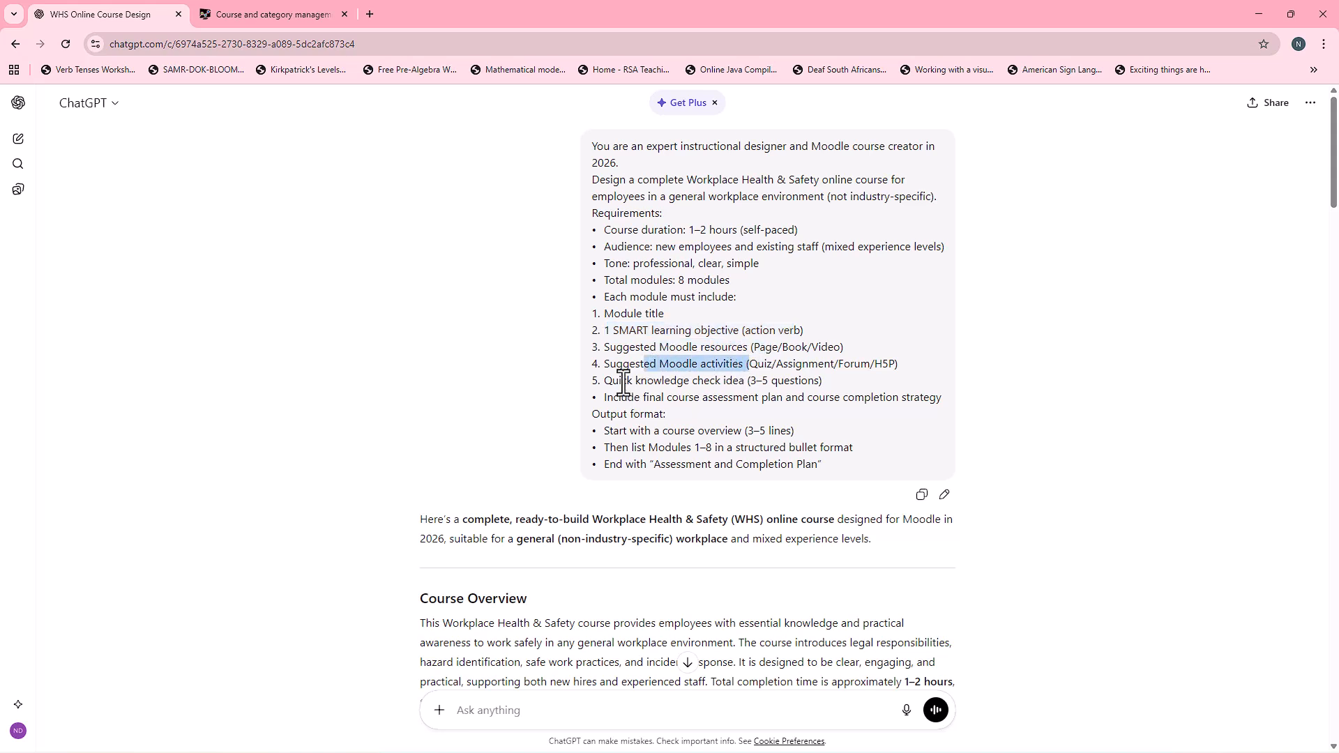
{"action": "left_click_drag", "start_coordinate": [621, 380], "coordinate": [763, 383]}
{"action": "left_click_drag", "start_coordinate": [668, 398], "coordinate": [776, 405]}
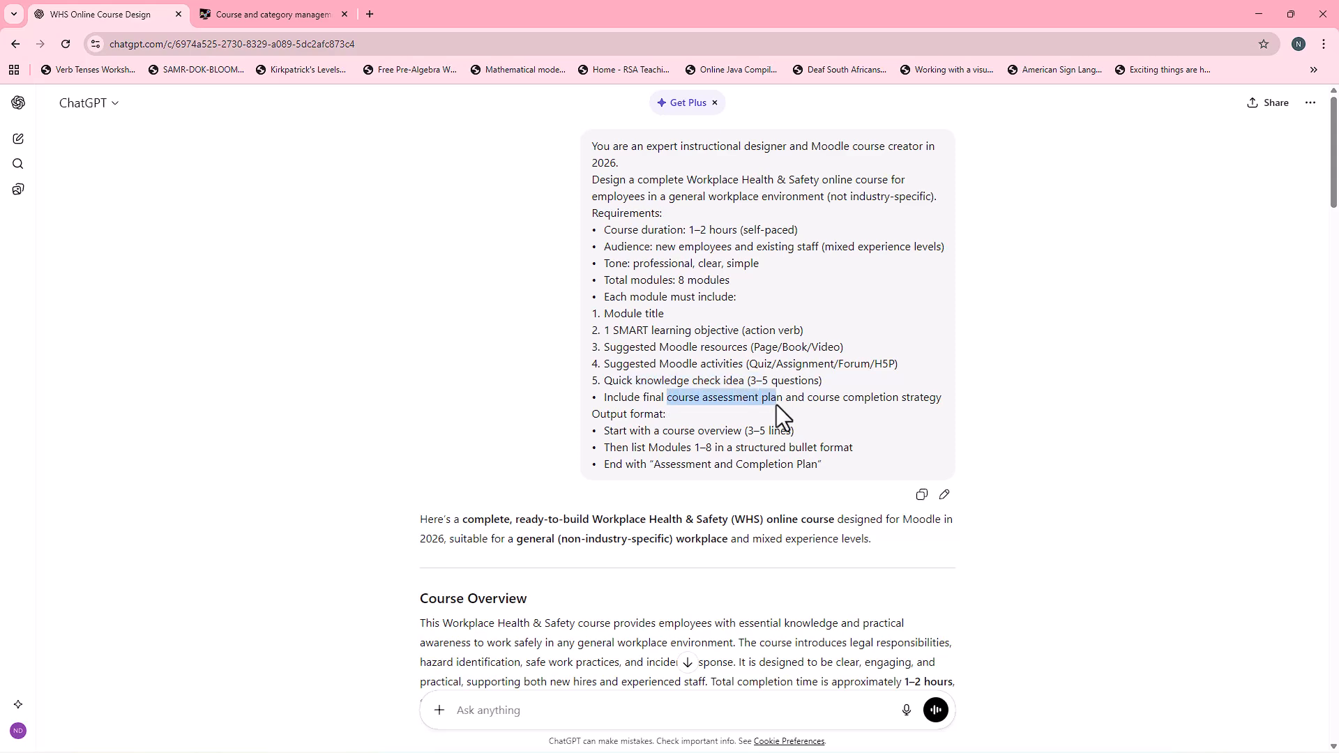
Step: Examine the generated modules' objectives, resources, activities and knowledge checks, plus the Assessment and Completion Plan
{"action": "scroll", "coordinate": [669, 441], "scroll_direction": "down", "scroll_amount": 8}
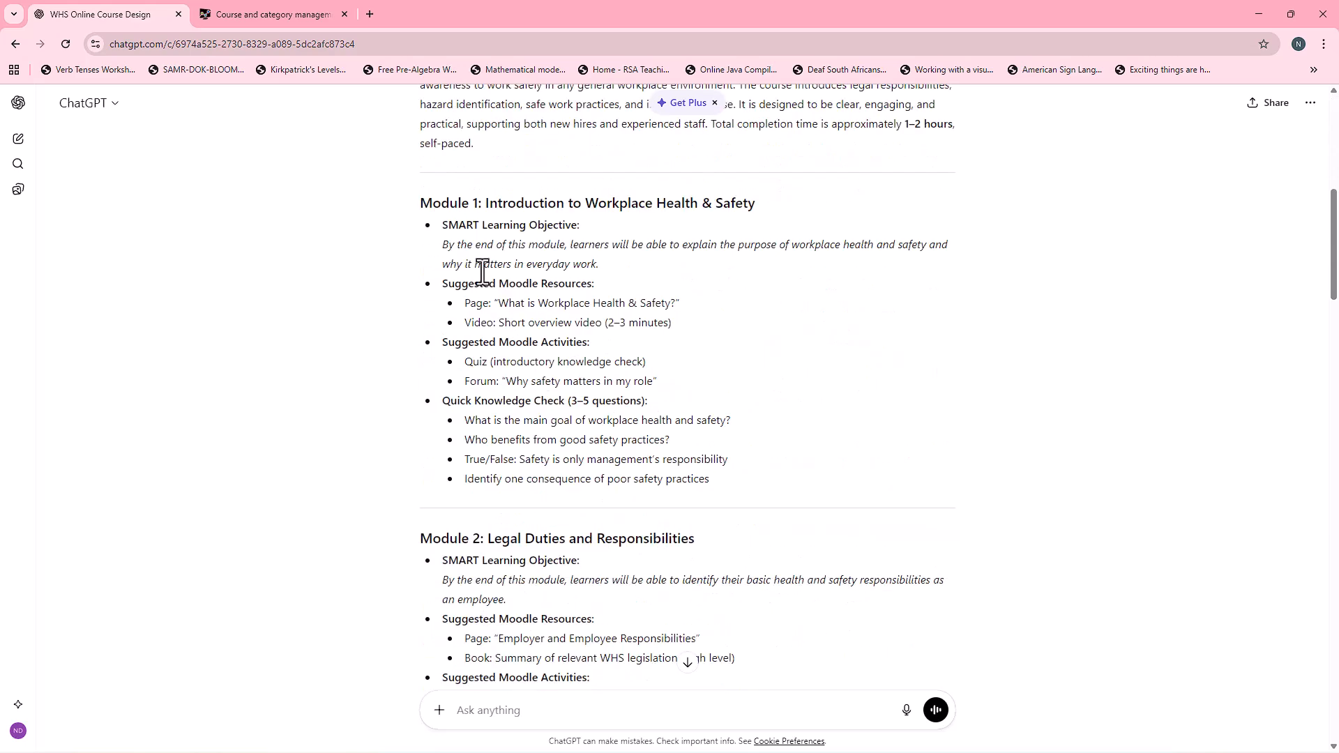
{"action": "left_click_drag", "start_coordinate": [442, 224], "coordinate": [604, 227]}
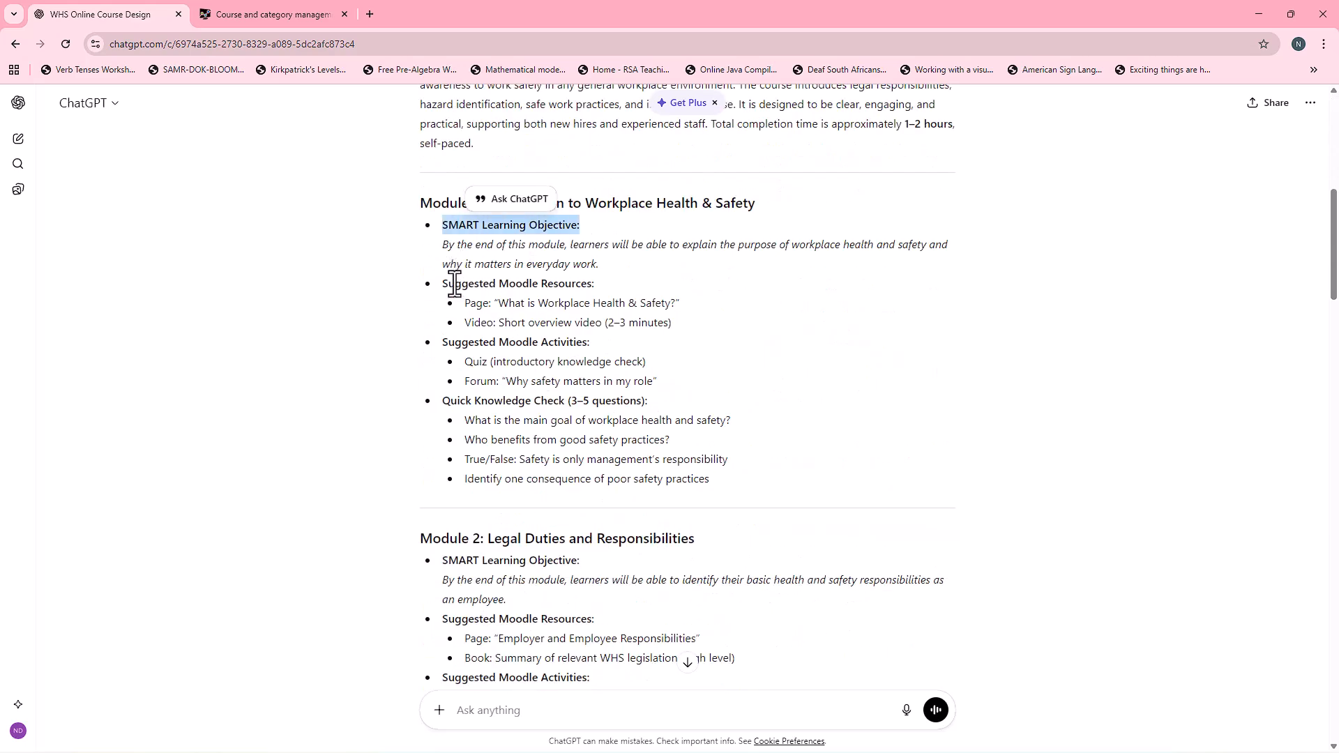
{"action": "left_click_drag", "start_coordinate": [444, 283], "coordinate": [636, 281]}
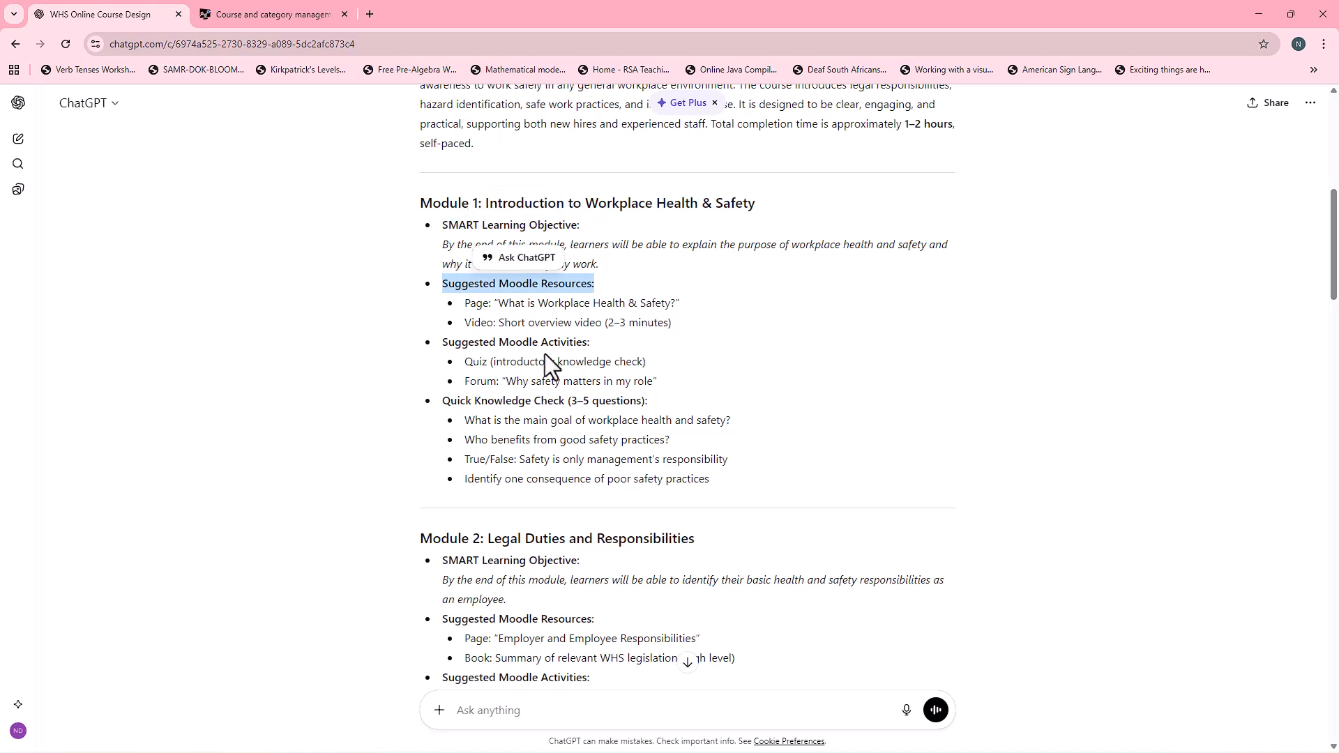
{"action": "left_click_drag", "start_coordinate": [508, 346], "coordinate": [598, 343]}
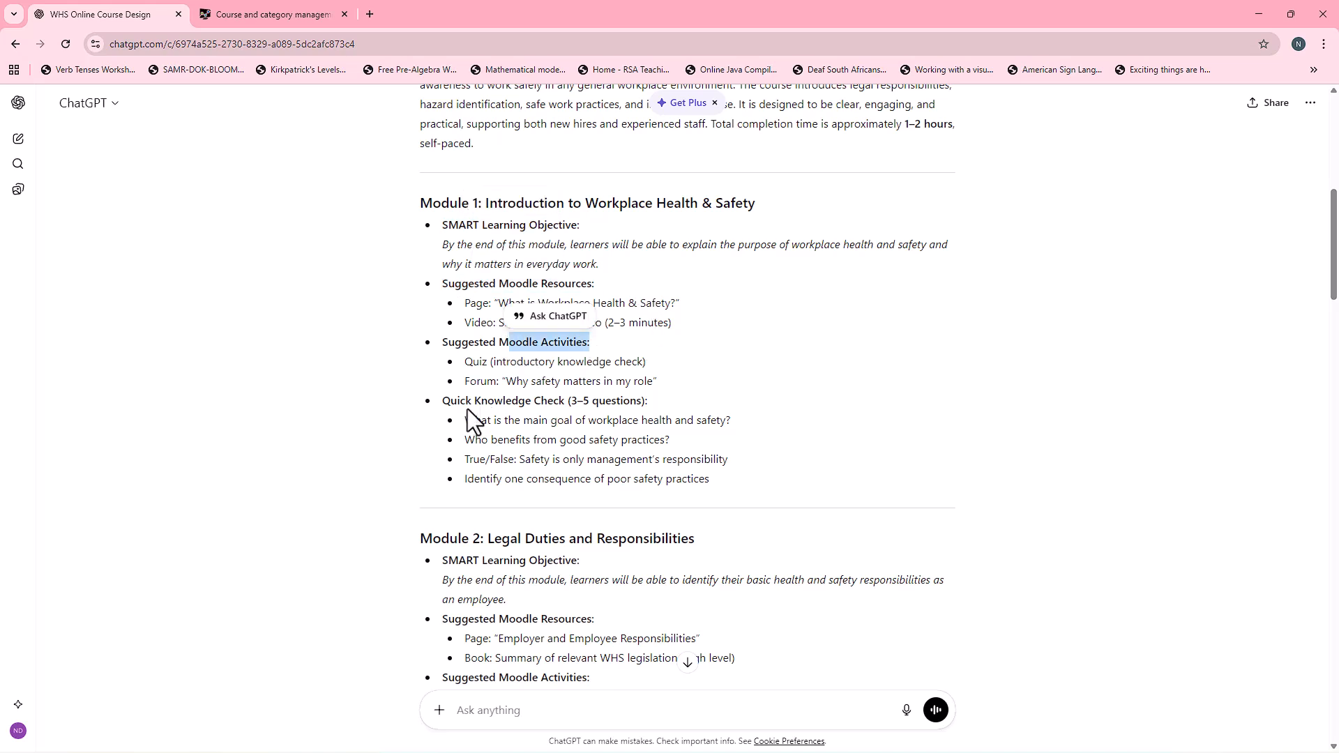
{"action": "left_click_drag", "start_coordinate": [468, 404], "coordinate": [662, 401]}
{"action": "scroll", "coordinate": [673, 445], "scroll_direction": "down", "scroll_amount": 10}
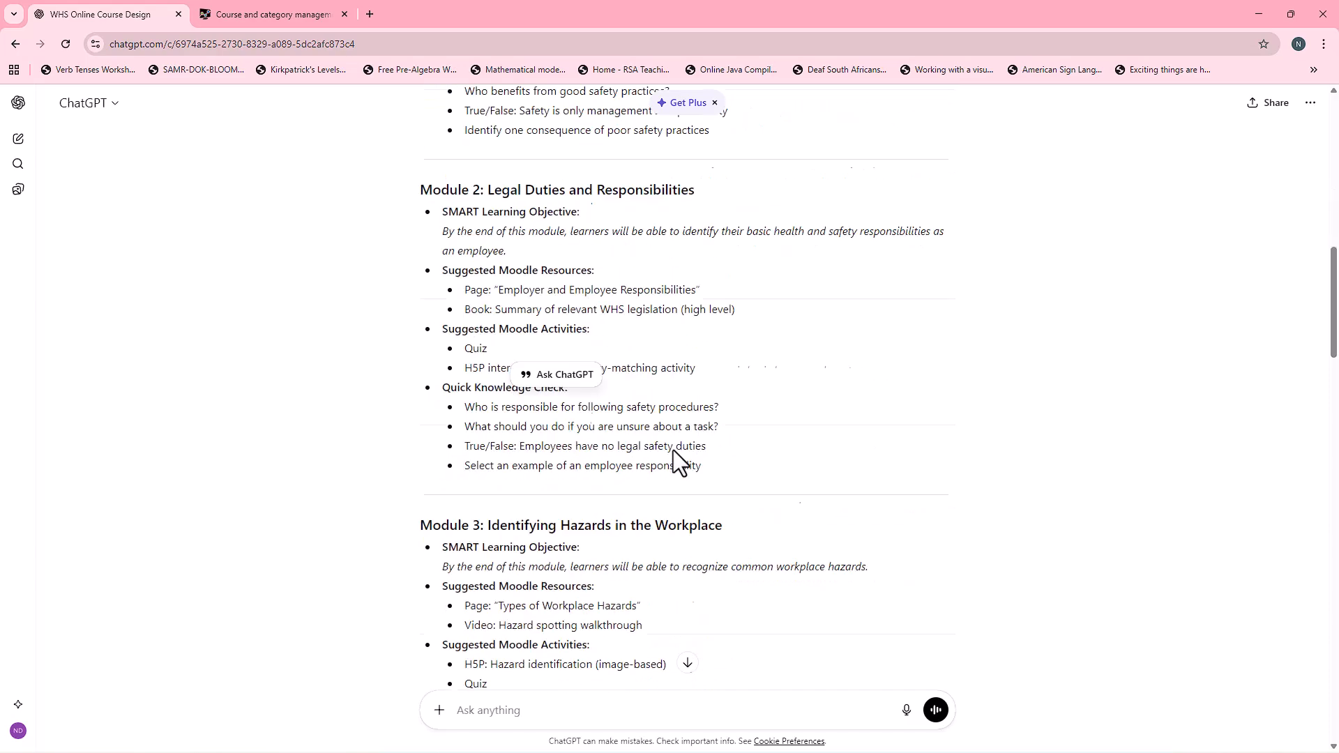
{"action": "scroll", "coordinate": [672, 451], "scroll_direction": "down", "scroll_amount": 20}
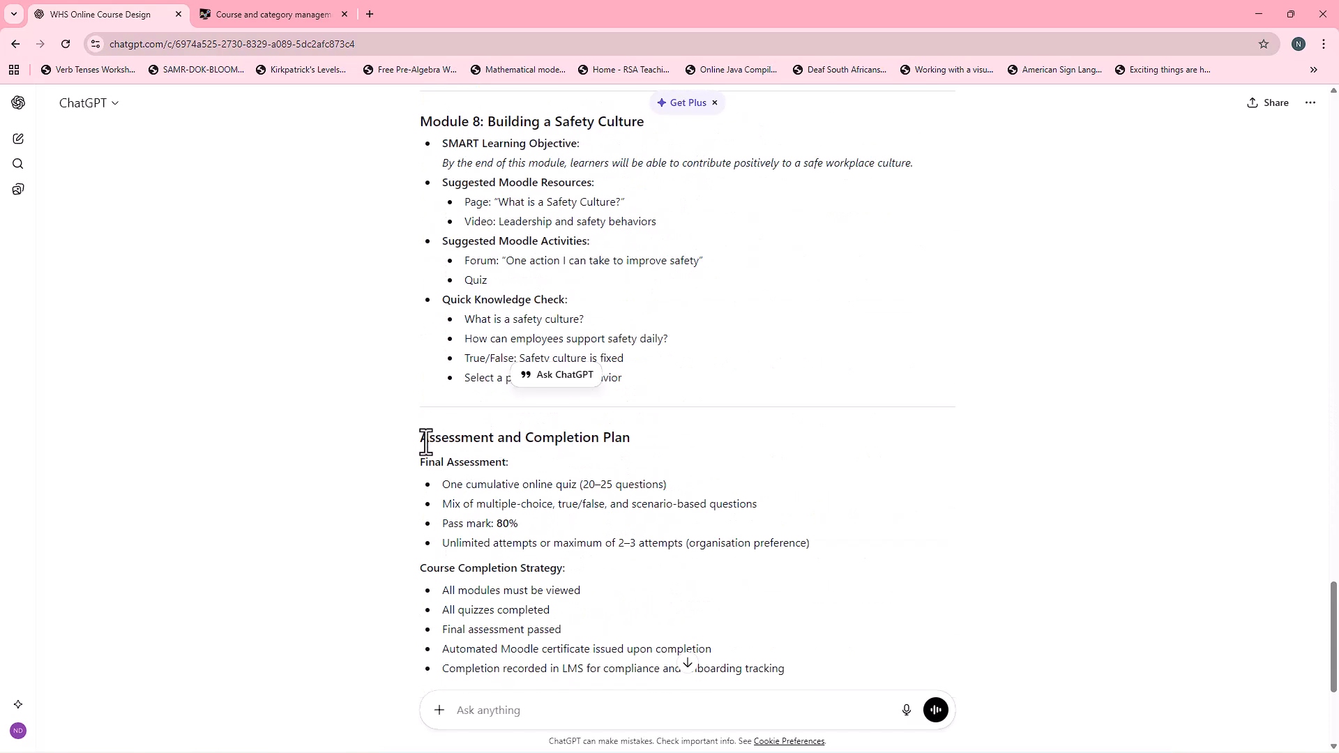
{"action": "left_click_drag", "start_coordinate": [421, 439], "coordinate": [635, 440]}
{"action": "scroll", "coordinate": [651, 451], "scroll_direction": "up", "scroll_amount": 18}
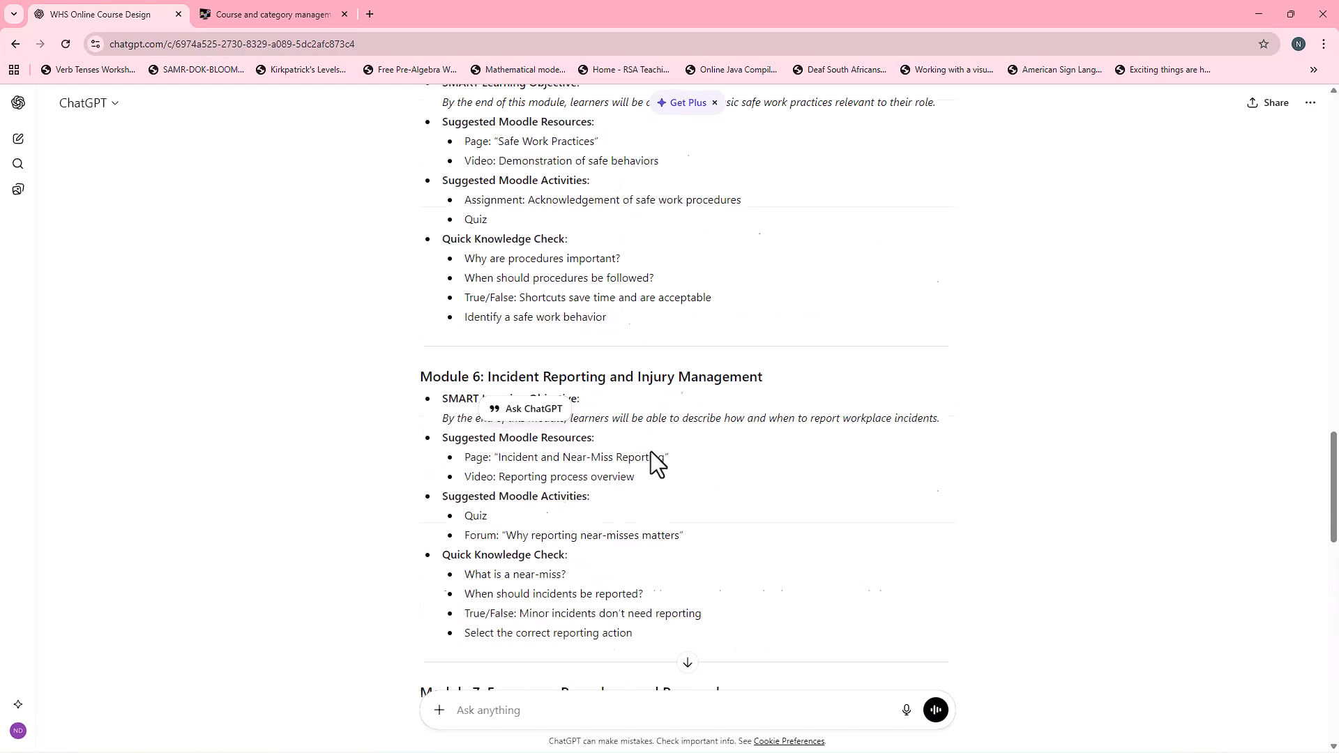
{"action": "scroll", "coordinate": [651, 451], "scroll_direction": "up", "scroll_amount": 16}
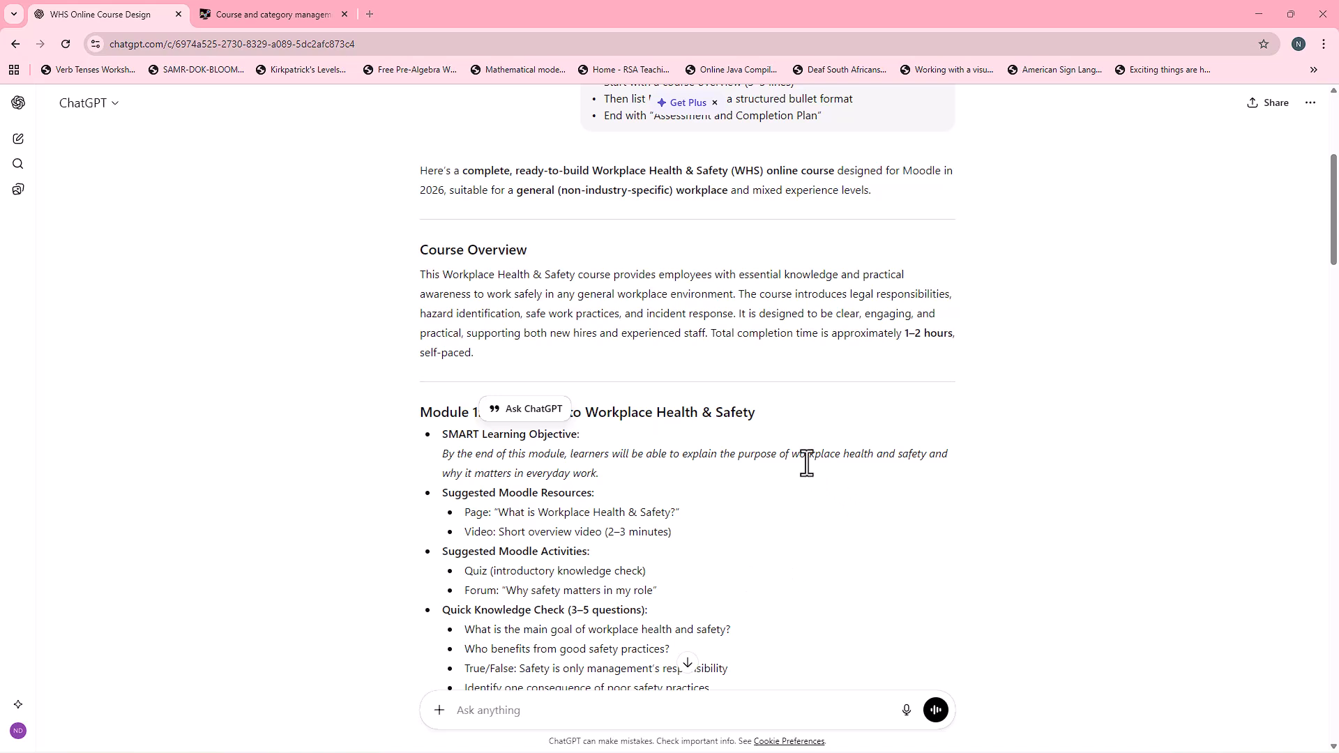
Step: Switch to the Moodle course management page and start a new course in the Course Template 101 category
{"action": "left_click", "coordinate": [286, 23]}
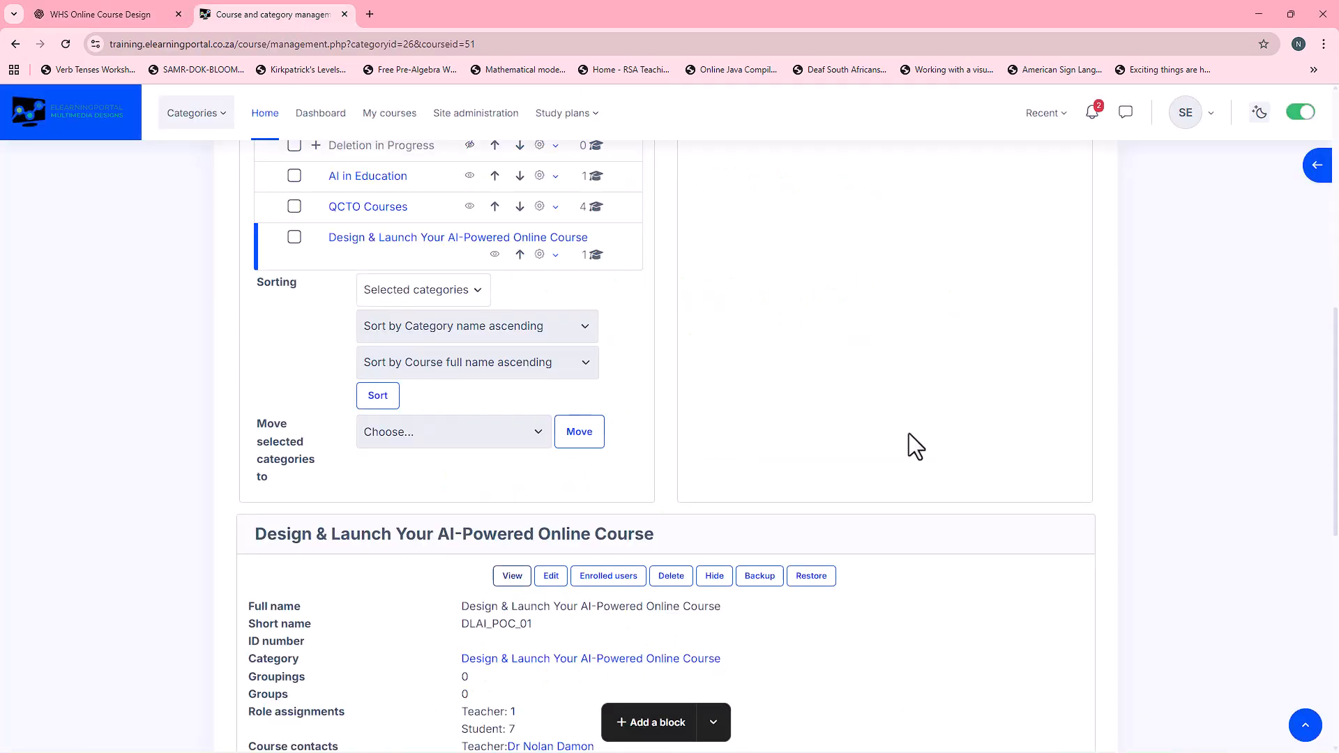
{"action": "scroll", "coordinate": [772, 451], "scroll_direction": "up", "scroll_amount": 4}
{"action": "scroll", "coordinate": [782, 496], "scroll_direction": "up", "scroll_amount": 3}
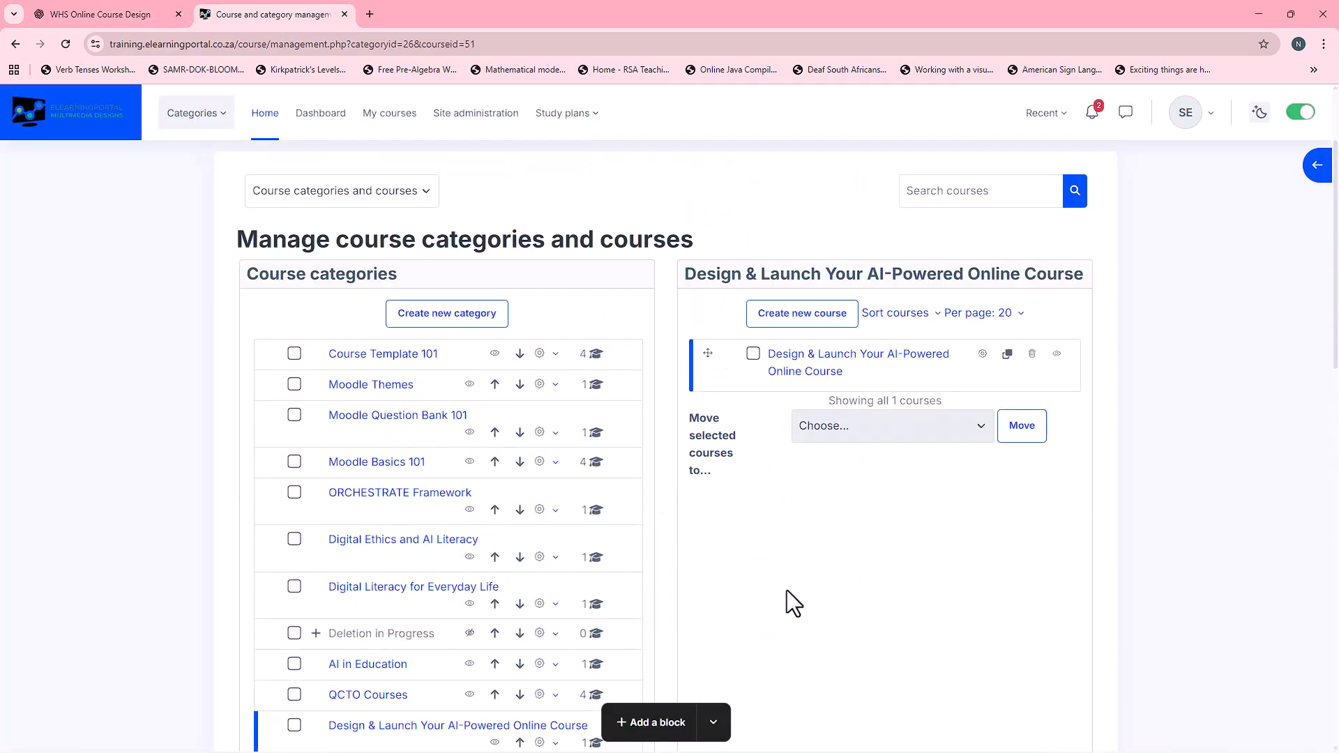
{"action": "left_click", "coordinate": [396, 355]}
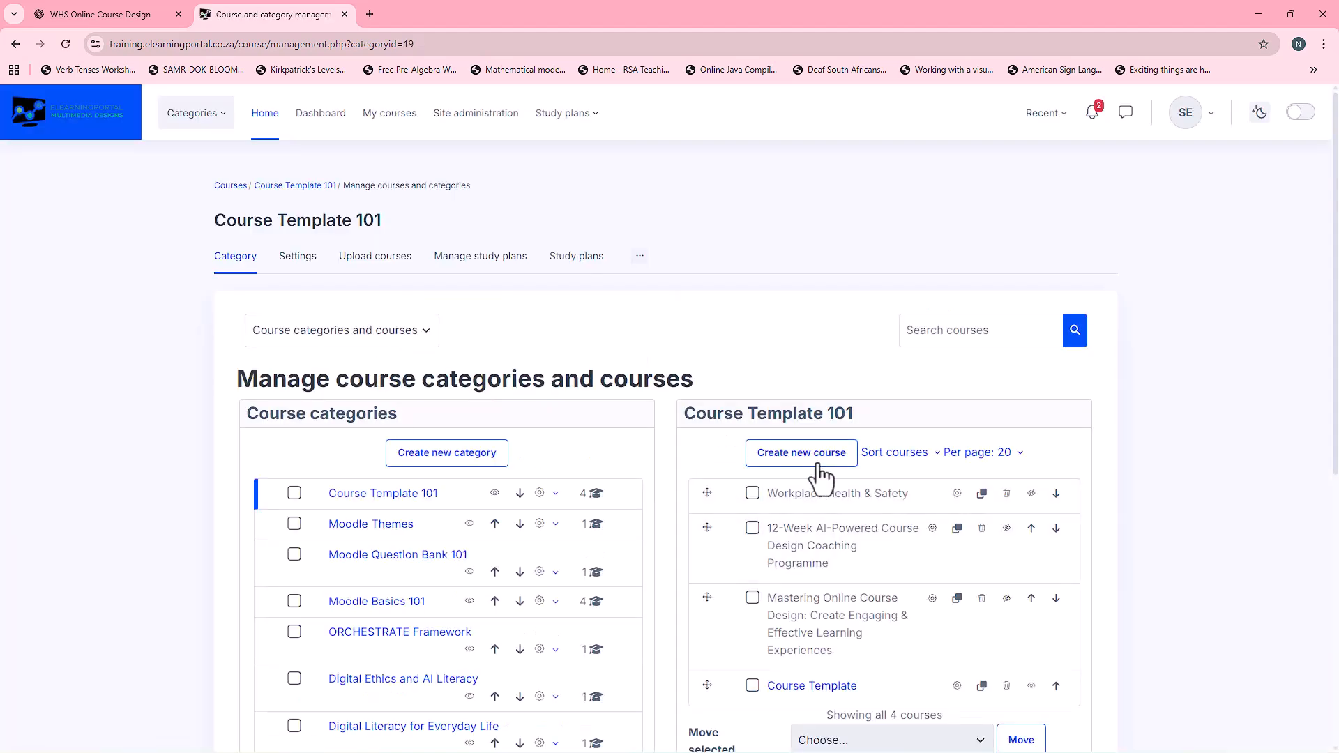
{"action": "left_click", "coordinate": [813, 454]}
Step: Enter "Workplace Health & Safety: Essential Training" as both the full name and the short name of the course
{"action": "left_click", "coordinate": [728, 455]}
{"action": "type", "text": "Workplace Health & Safety: Essential Training"}
{"action": "left_click_drag", "start_coordinate": [728, 455], "coordinate": [471, 461]}
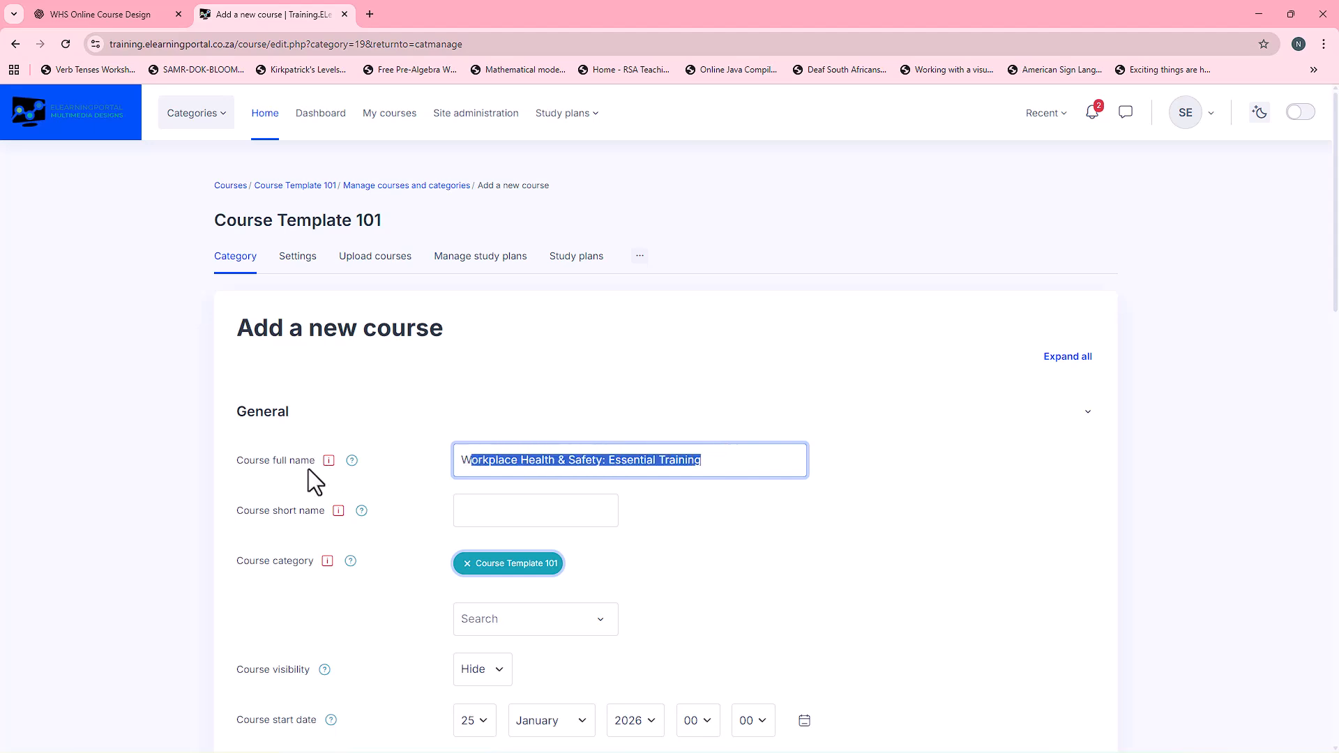
{"action": "left_click", "coordinate": [541, 462]}
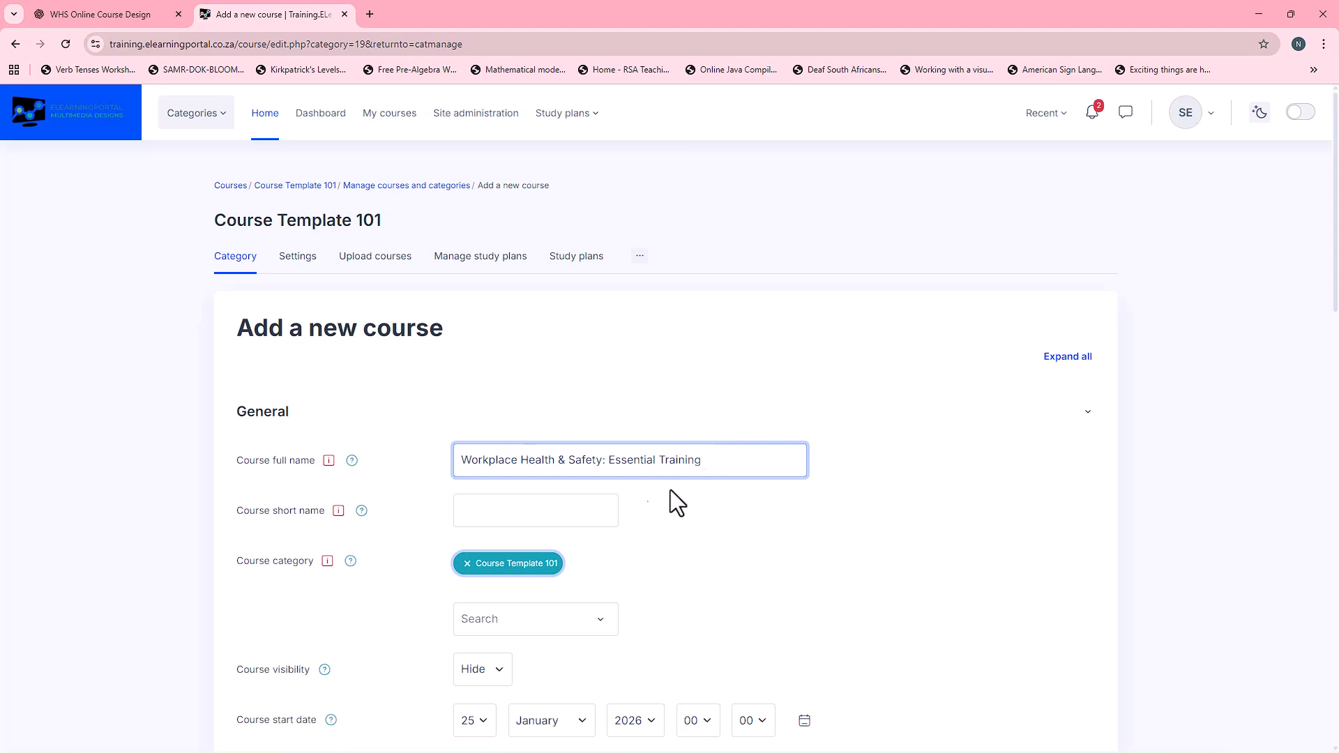
{"action": "left_click", "coordinate": [566, 511]}
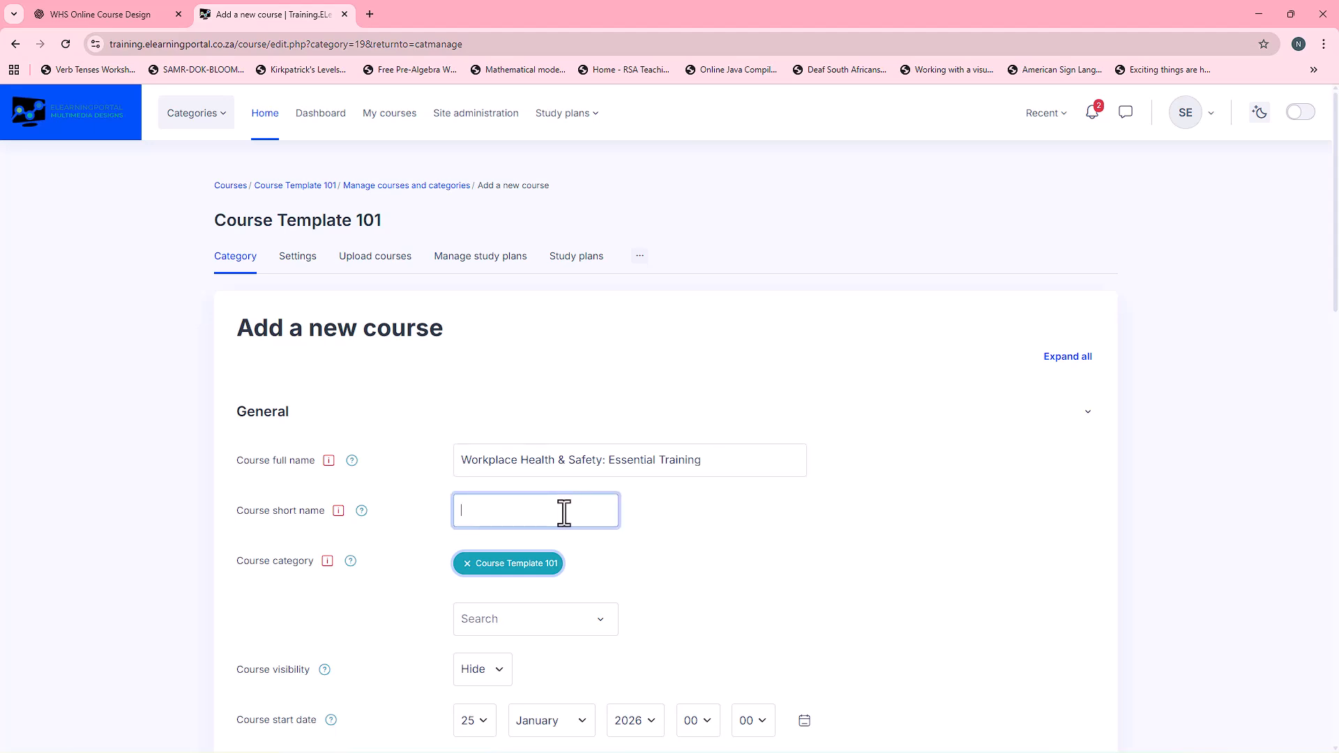
{"action": "type", "text": "Workplace Health & Safety: Essential Training"}
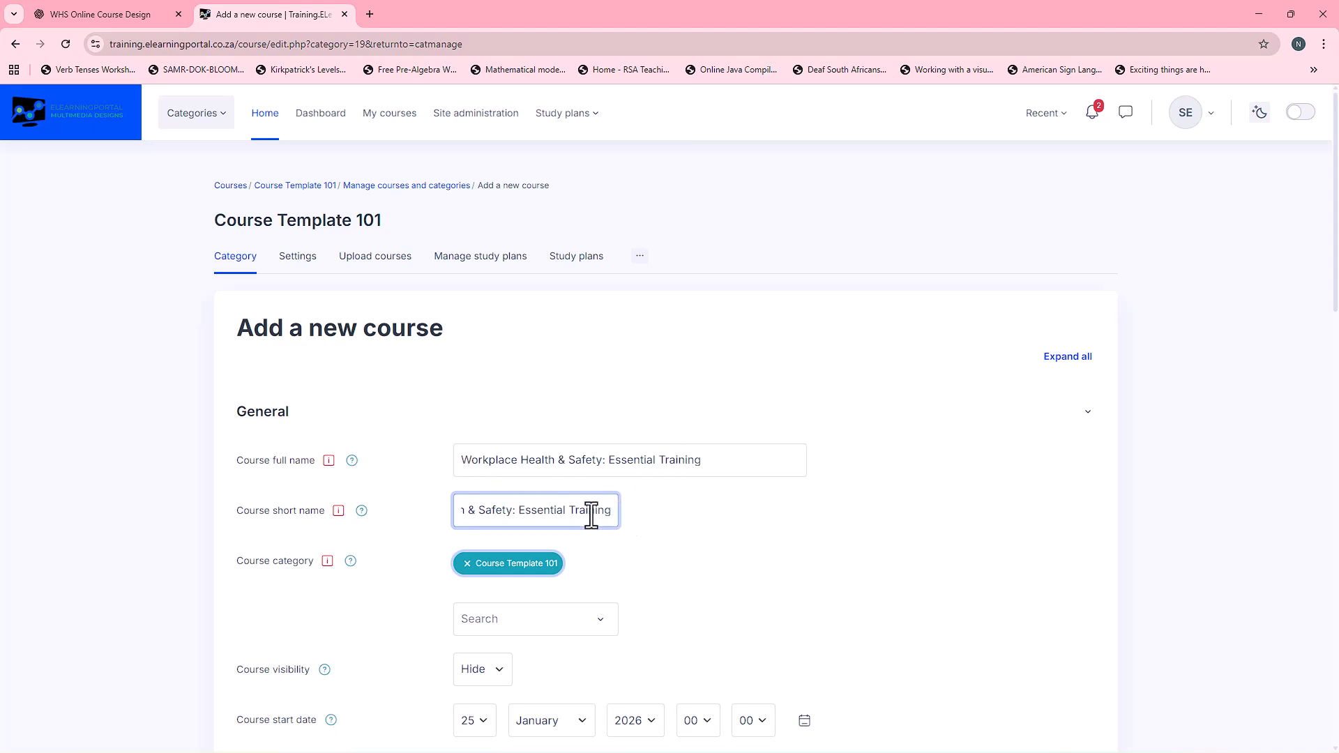
Step: Copy the Course Overview paragraph from the ChatGPT response into the new Moodle course's summary
{"action": "scroll", "coordinate": [680, 502], "scroll_direction": "down", "scroll_amount": 4}
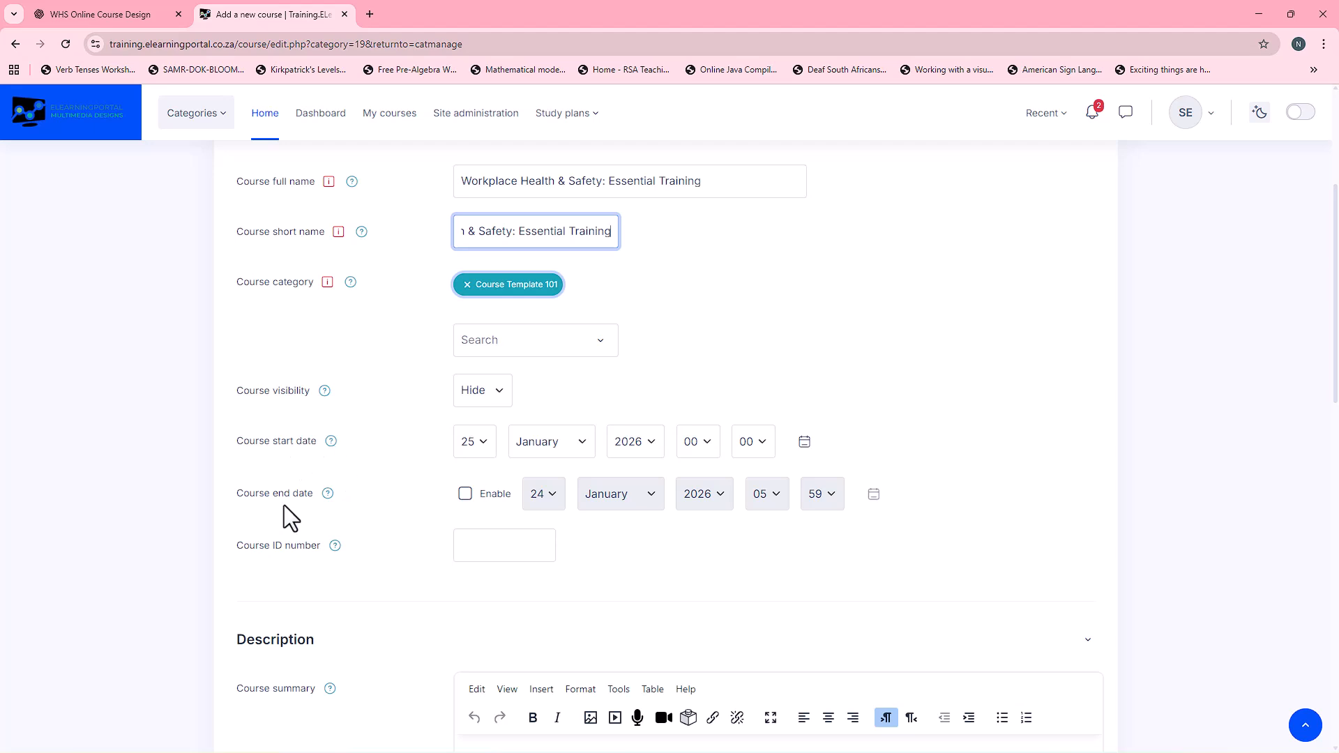
{"action": "scroll", "coordinate": [415, 498], "scroll_direction": "down", "scroll_amount": 1}
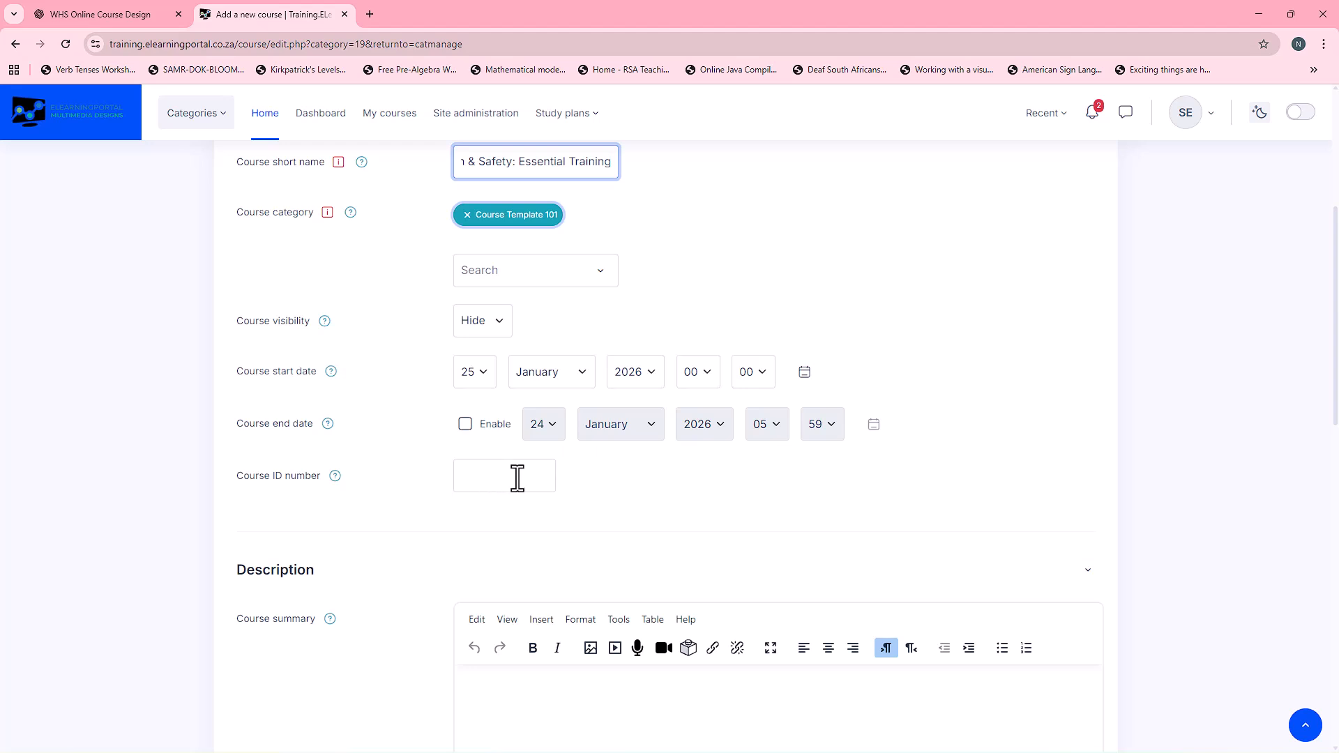
{"action": "scroll", "coordinate": [399, 471], "scroll_direction": "down", "scroll_amount": 3}
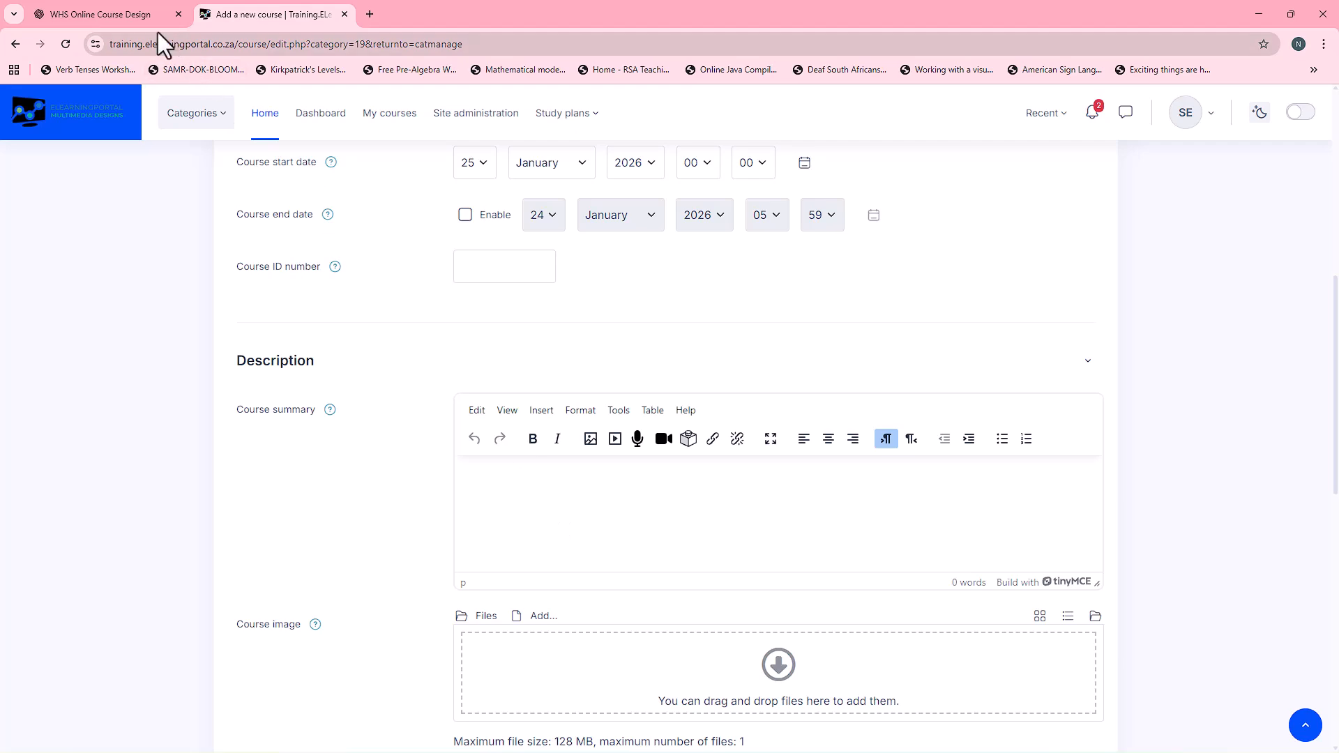
{"action": "left_click", "coordinate": [116, 11]}
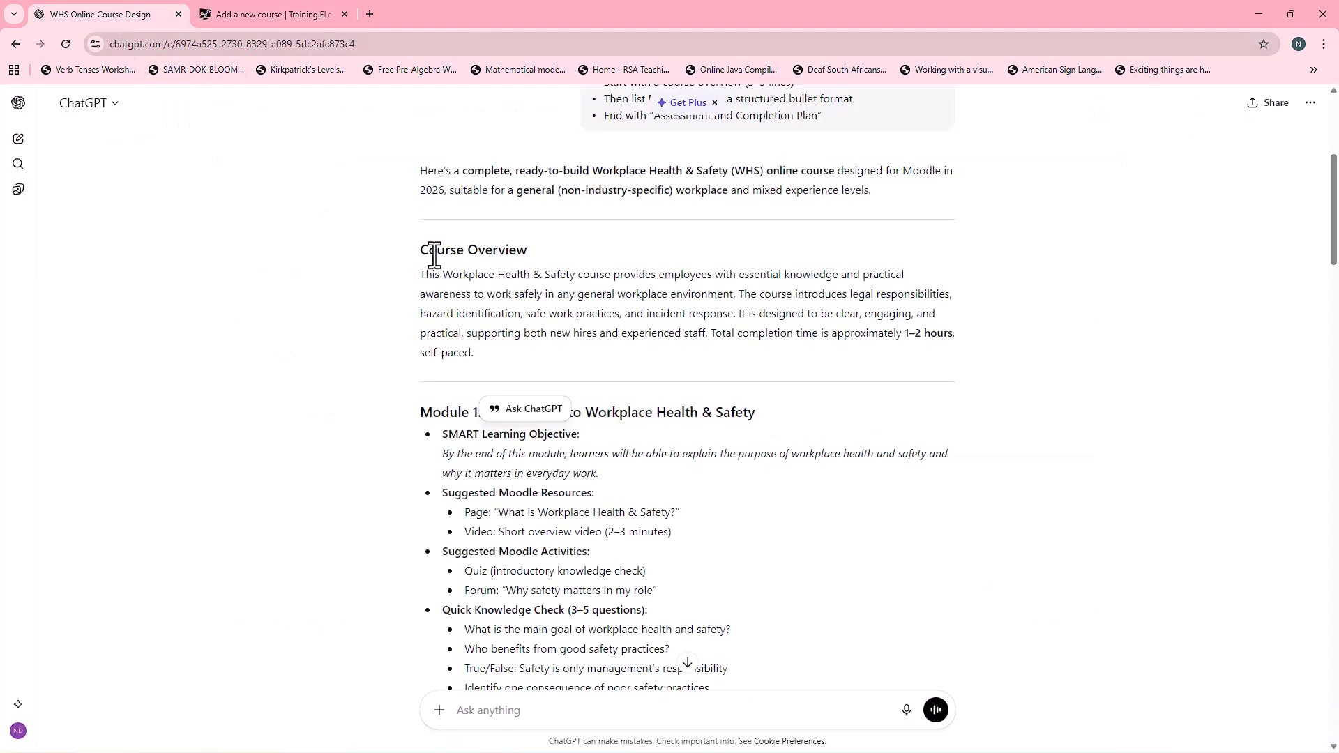
{"action": "left_click_drag", "start_coordinate": [420, 273], "coordinate": [496, 353]}
{"action": "key", "text": "ctrl+c"}
{"action": "right_click", "coordinate": [494, 311]}
{"action": "left_click", "coordinate": [525, 326]}
{"action": "left_click", "coordinate": [279, 15]}
{"action": "left_click", "coordinate": [604, 508]}
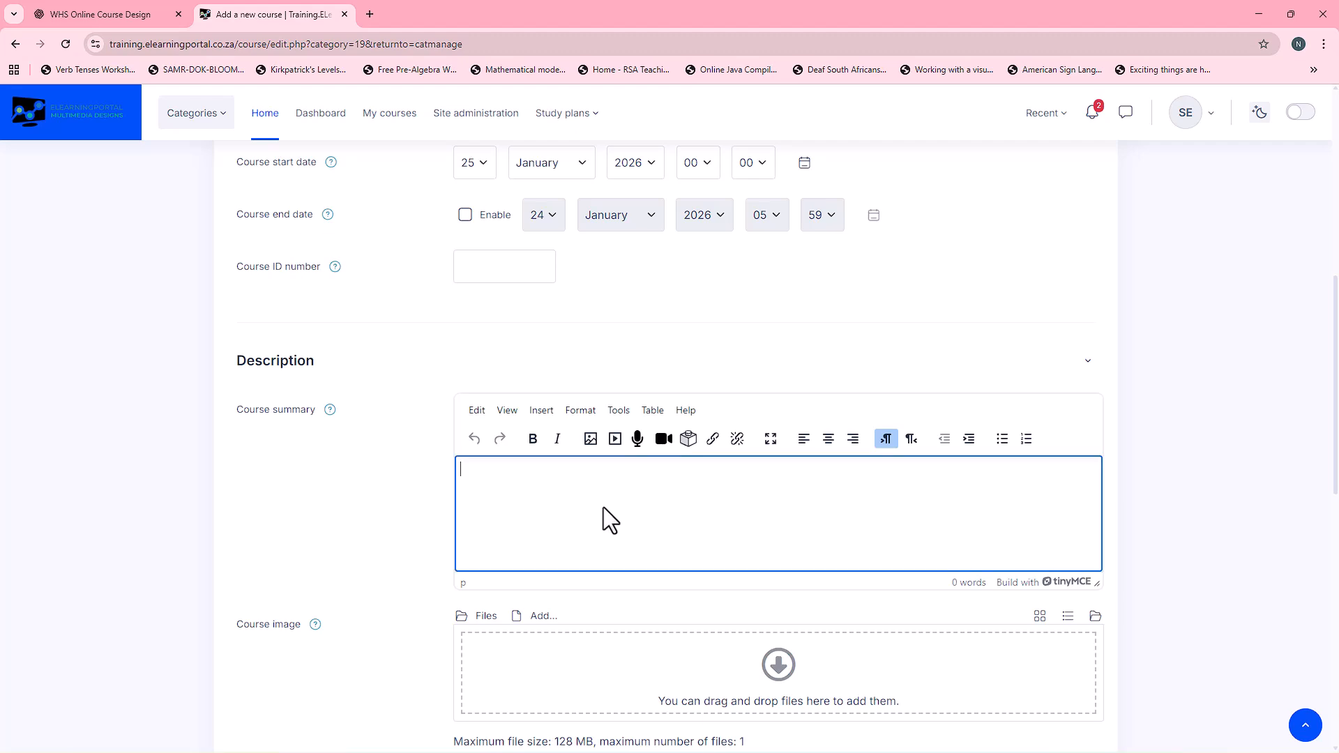
{"action": "key", "text": "ctrl+v"}
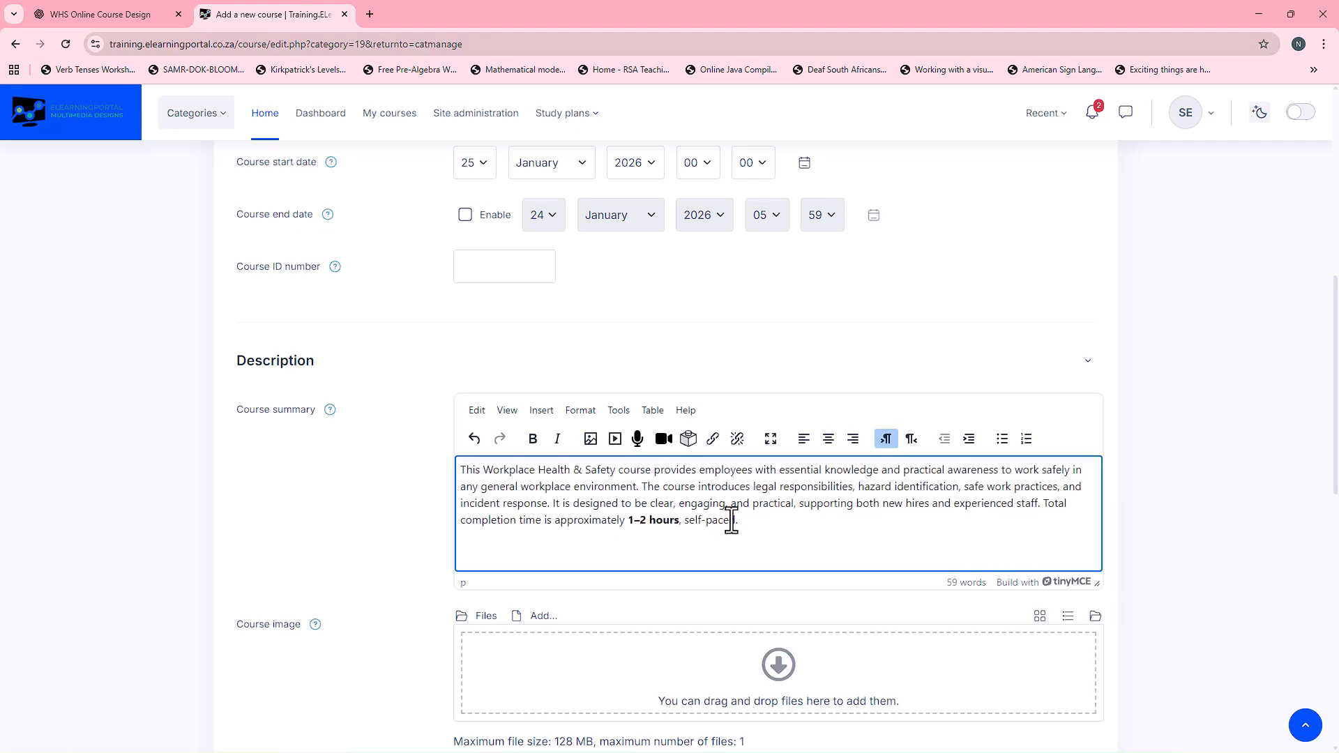
Step: Set the new course's format to Custom sections
{"action": "scroll", "coordinate": [329, 501], "scroll_direction": "down", "scroll_amount": 3}
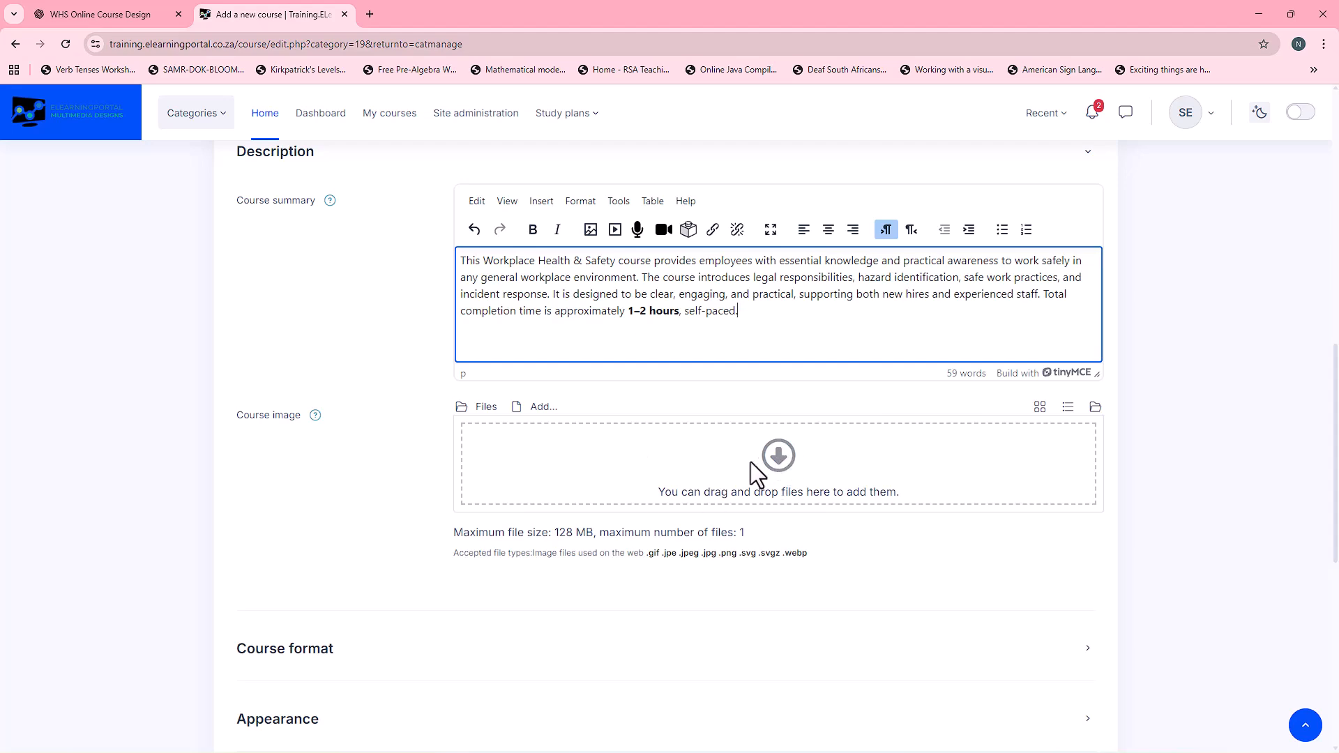
{"action": "scroll", "coordinate": [388, 466], "scroll_direction": "down", "scroll_amount": 4}
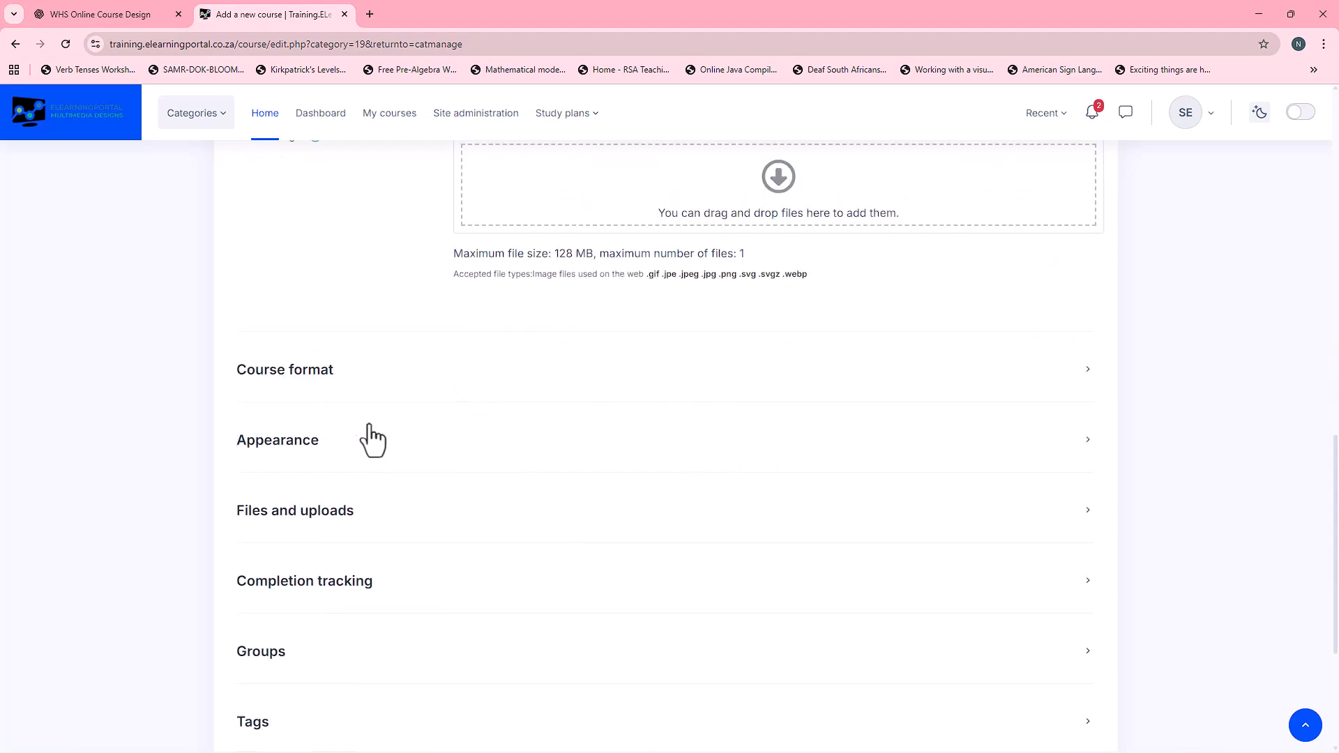
{"action": "left_click", "coordinate": [318, 383]}
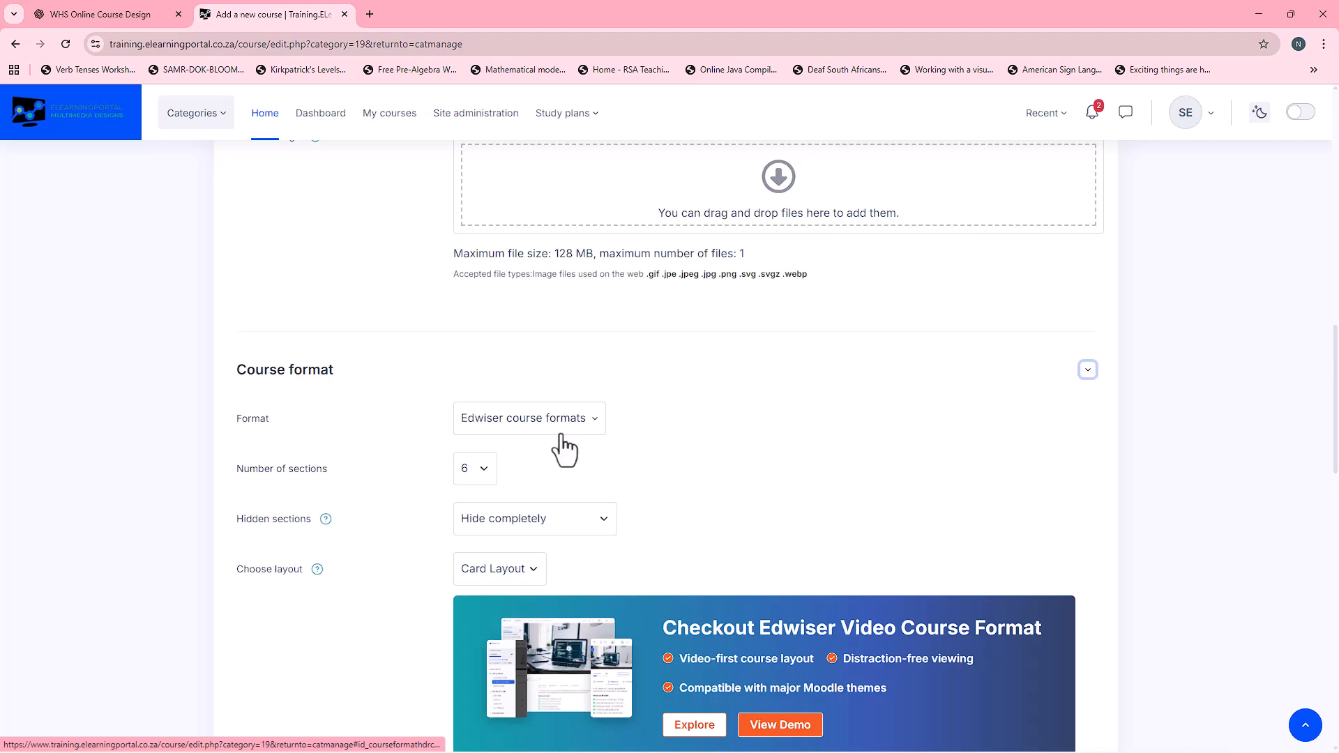
{"action": "left_click", "coordinate": [588, 429]}
{"action": "left_click", "coordinate": [591, 436]}
{"action": "left_click", "coordinate": [502, 458]}
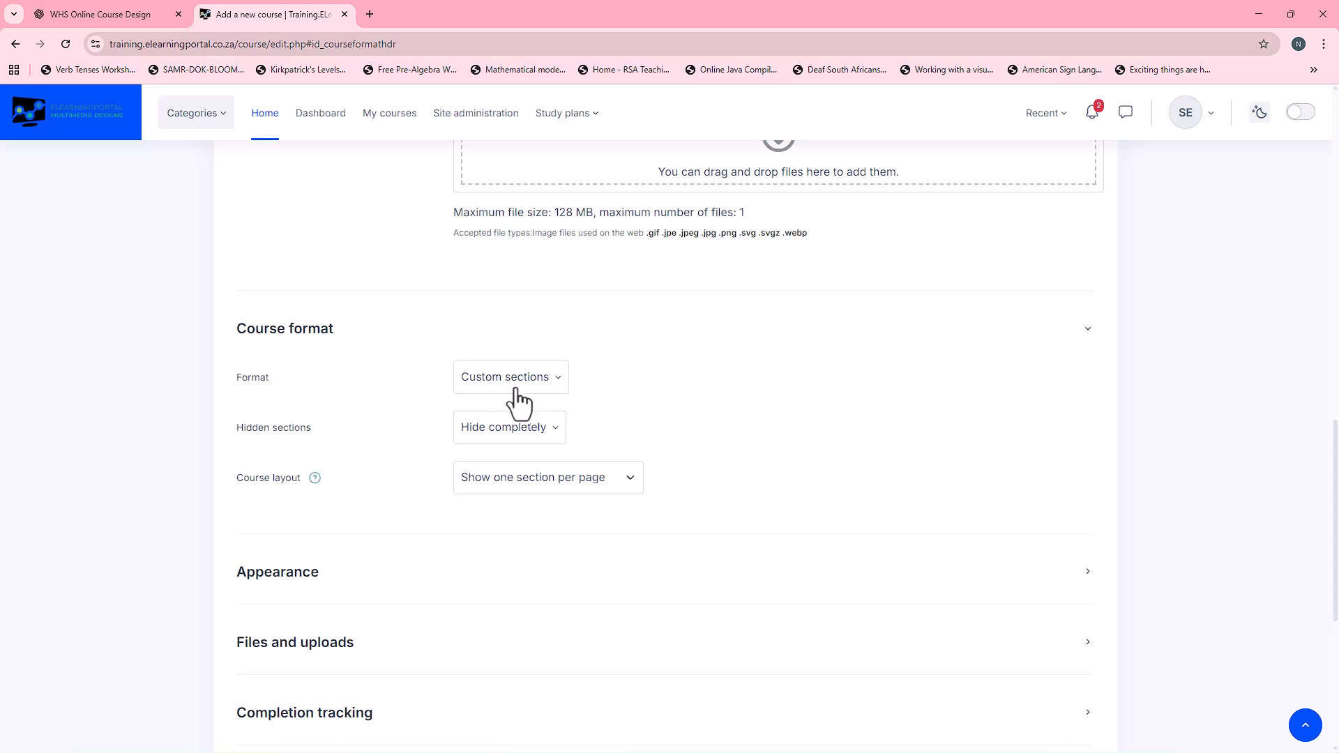
Step: Force the Boost Union theme in the course's appearance settings
{"action": "scroll", "coordinate": [389, 516], "scroll_direction": "down", "scroll_amount": 2}
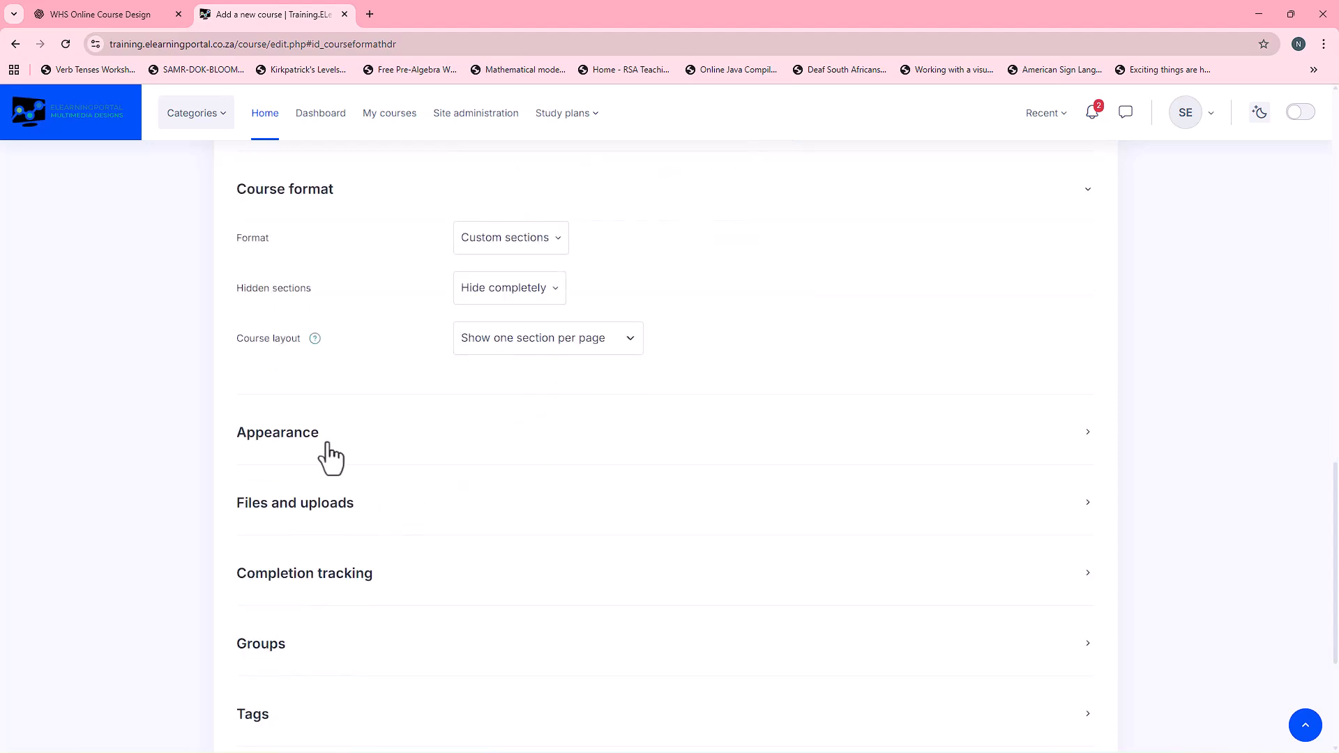
{"action": "left_click", "coordinate": [309, 440]}
{"action": "left_click", "coordinate": [547, 484]}
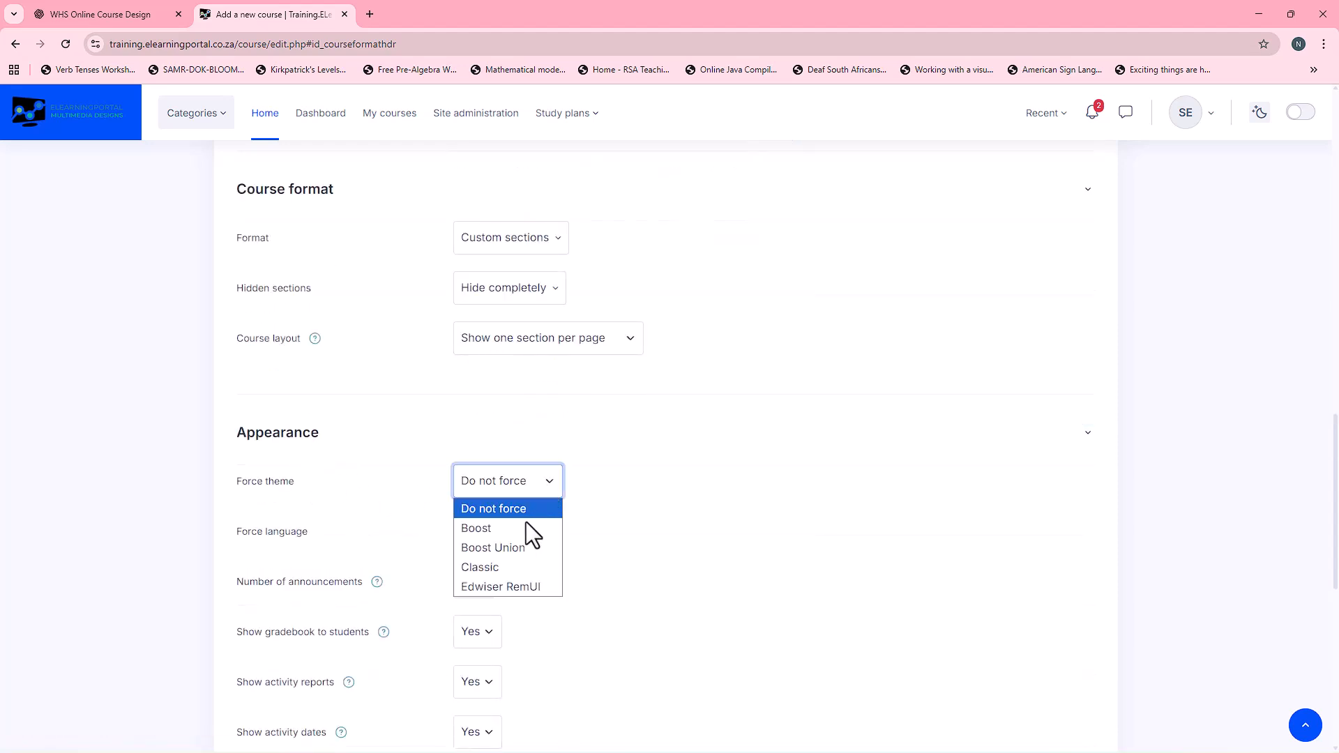
{"action": "left_click", "coordinate": [513, 546]}
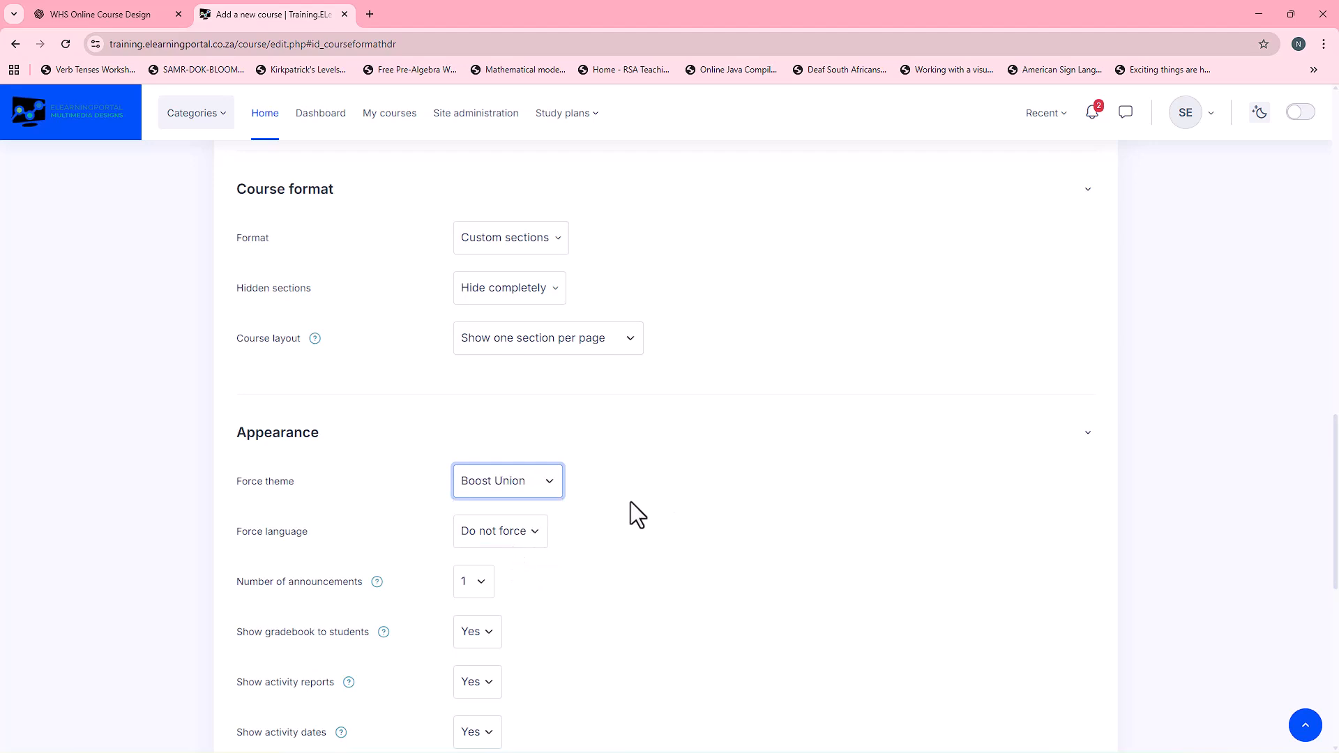
{"action": "left_click", "coordinate": [554, 486]}
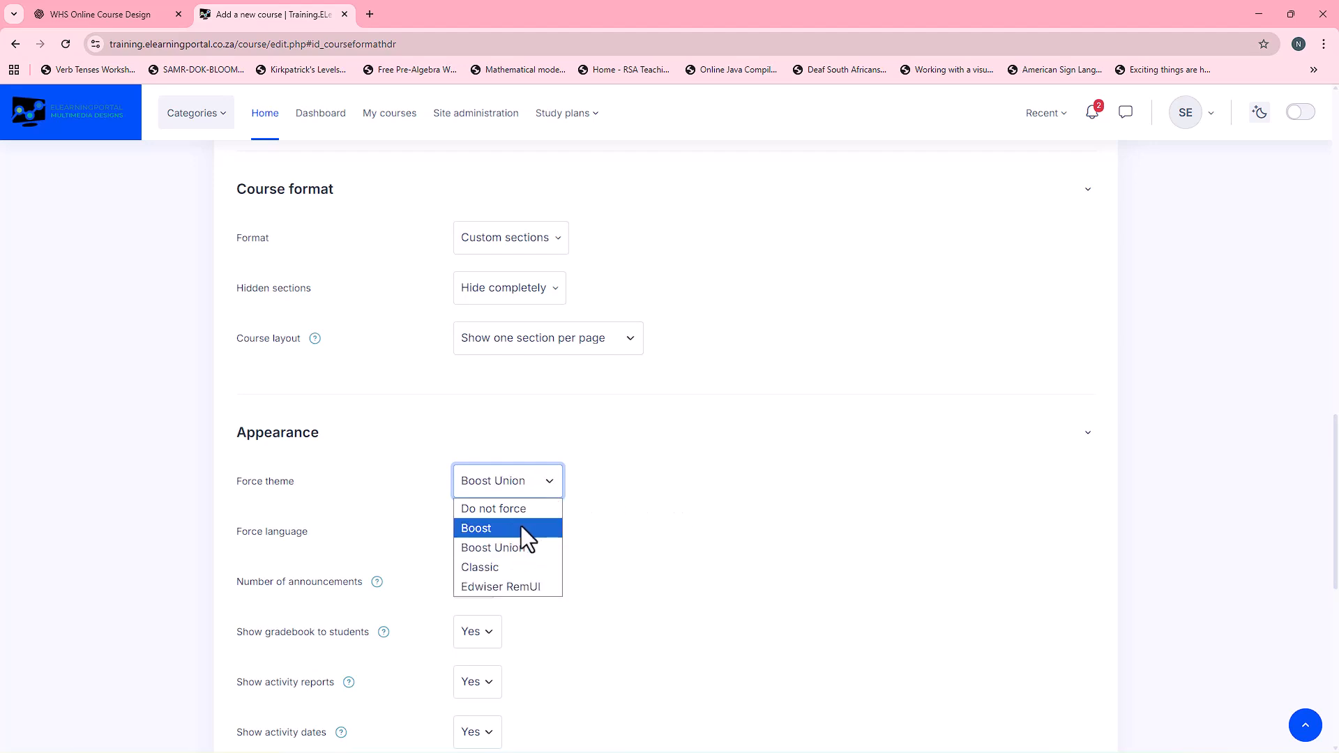
{"action": "left_click", "coordinate": [700, 466]}
{"action": "left_click", "coordinate": [372, 440]}
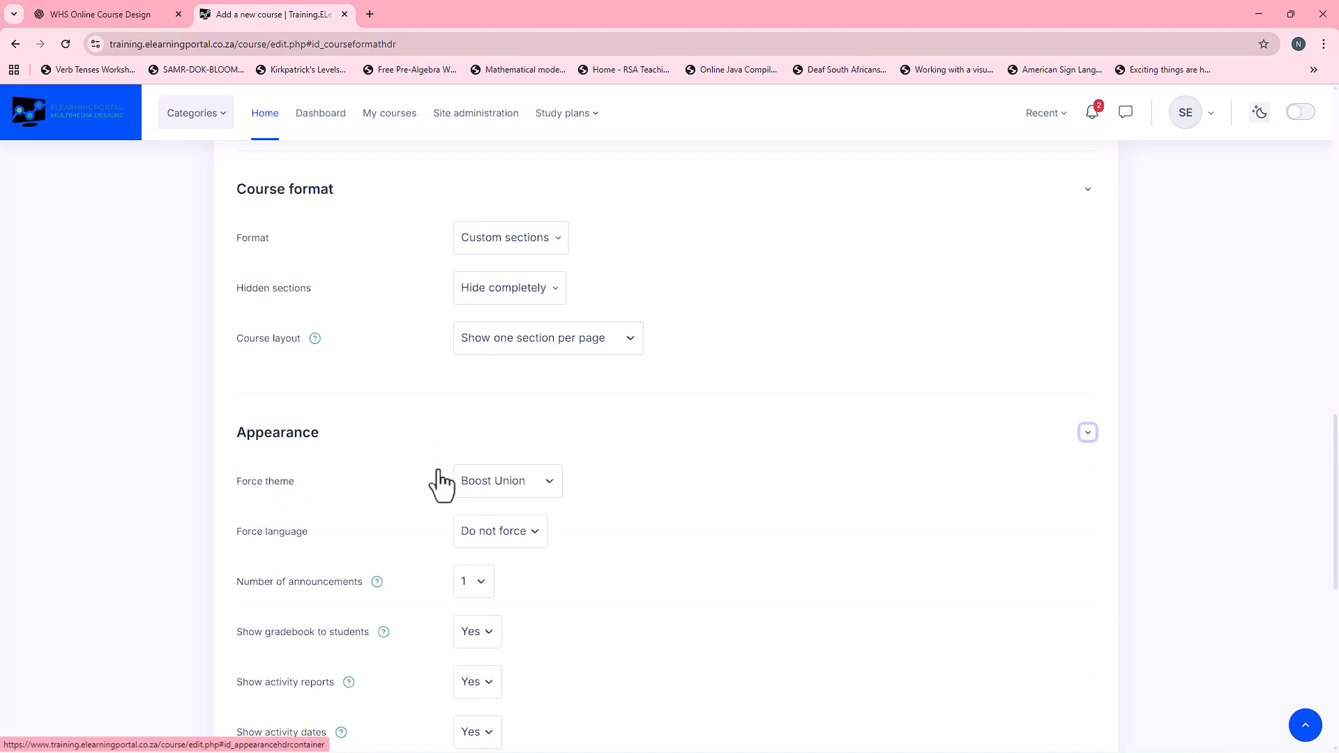
Step: Check the completion tracking settings, keeping both options at Yes, and save and display the course
{"action": "scroll", "coordinate": [647, 492], "scroll_direction": "down", "scroll_amount": 8}
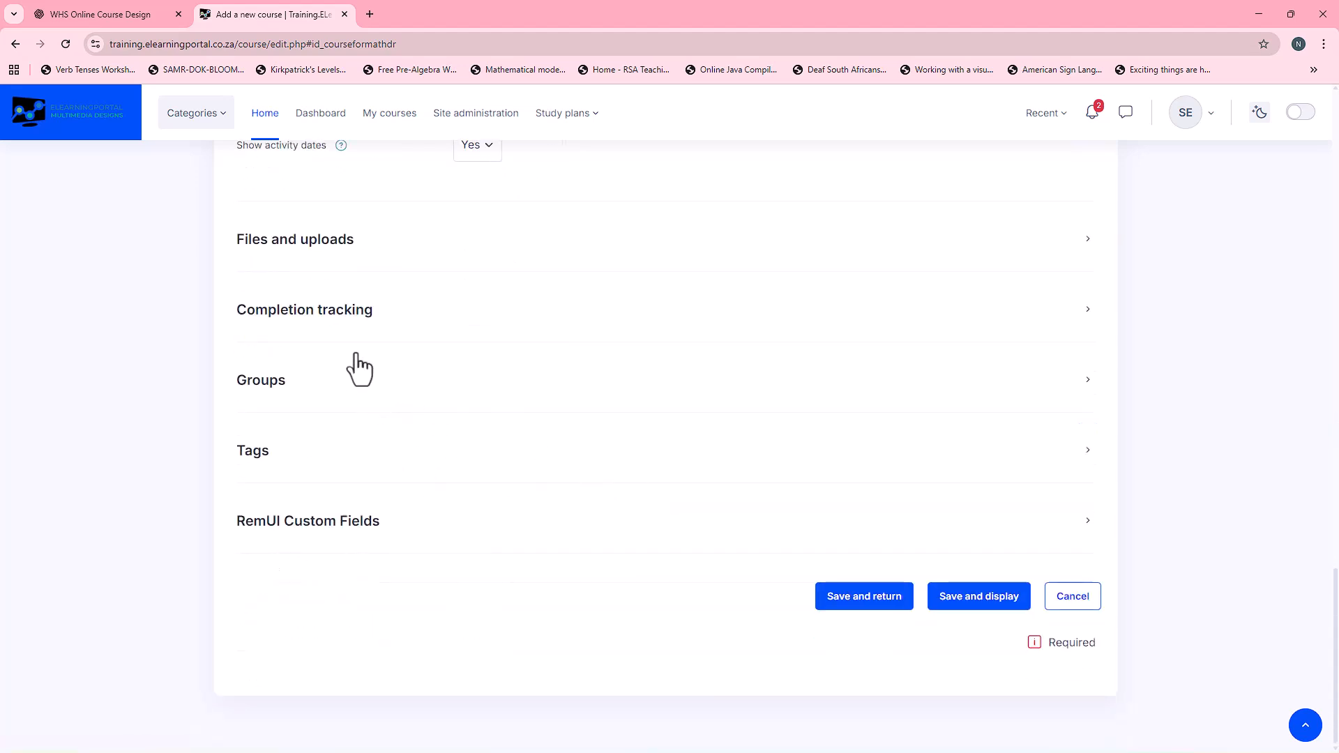
{"action": "left_click", "coordinate": [326, 319]}
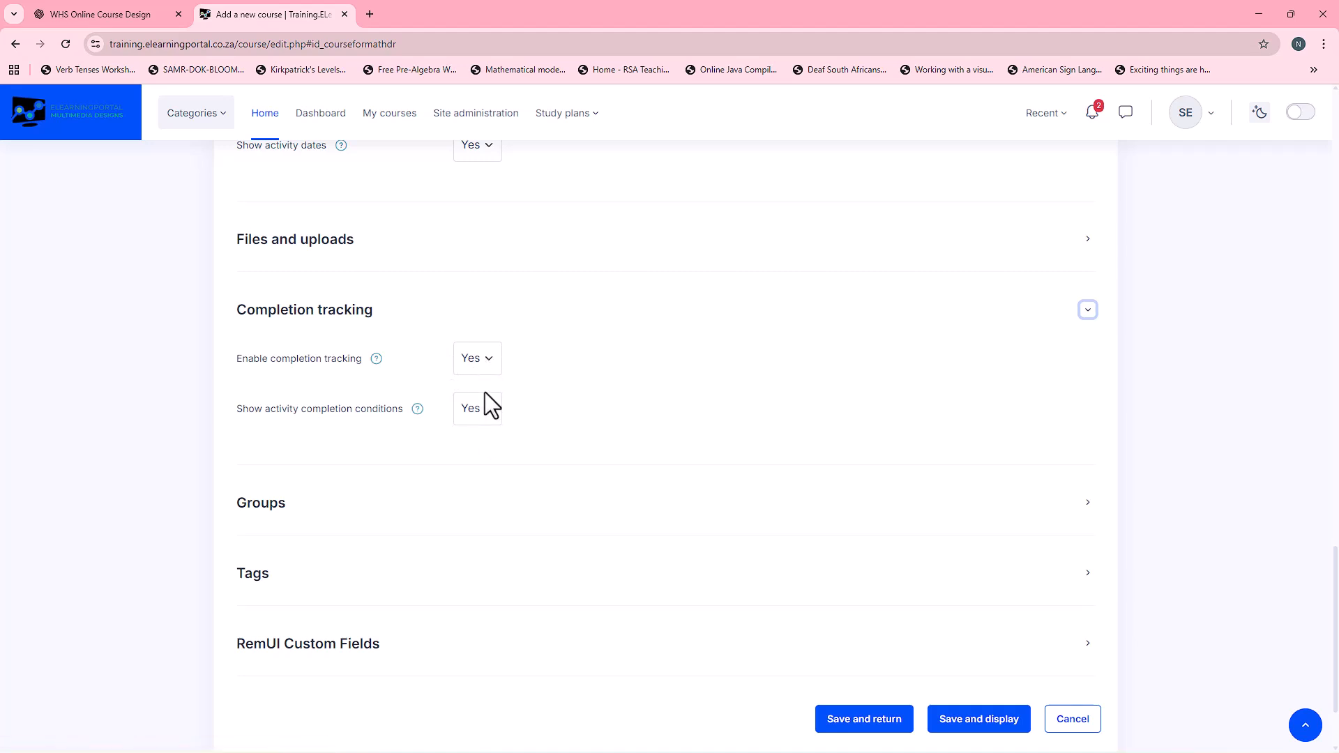
{"action": "left_click", "coordinate": [975, 726]}
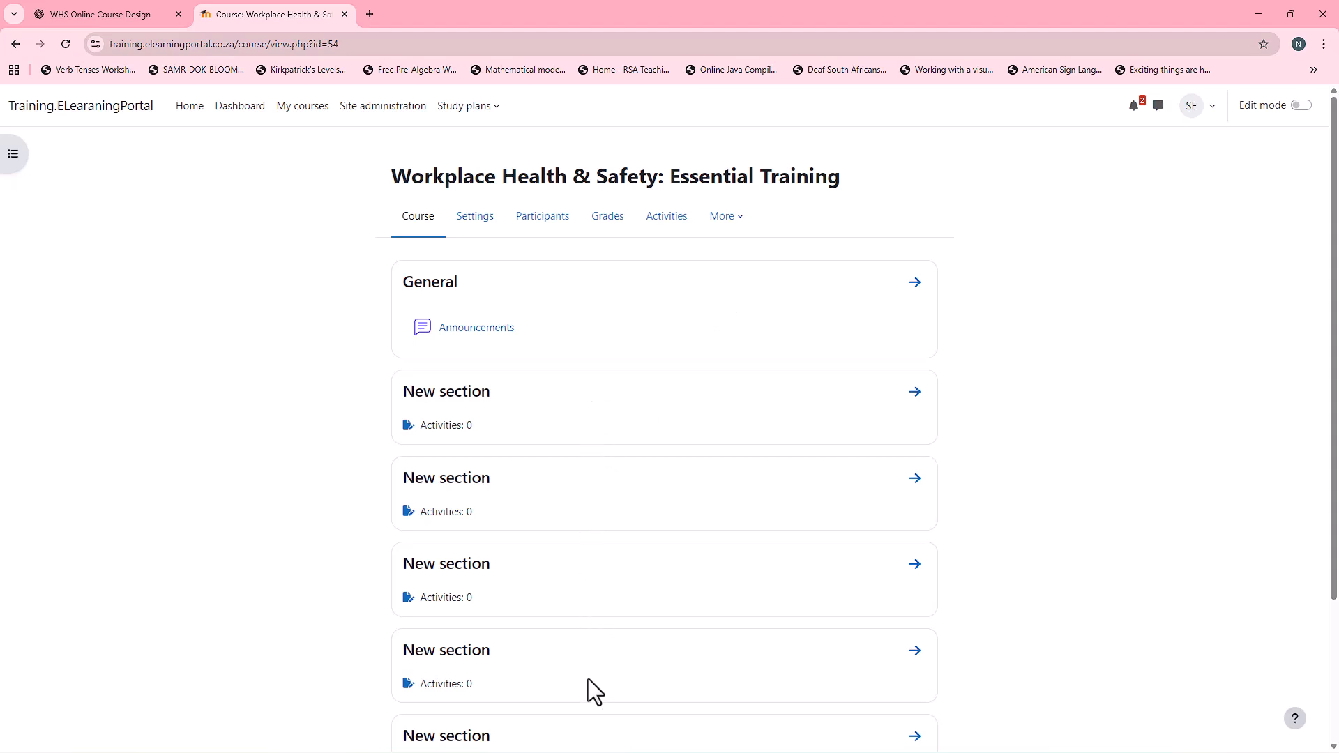
Step: Switch to the ChatGPT conversation and check the total number of modules requested in the prompt
{"action": "left_click", "coordinate": [115, 15]}
{"action": "scroll", "coordinate": [718, 508], "scroll_direction": "up", "scroll_amount": 5}
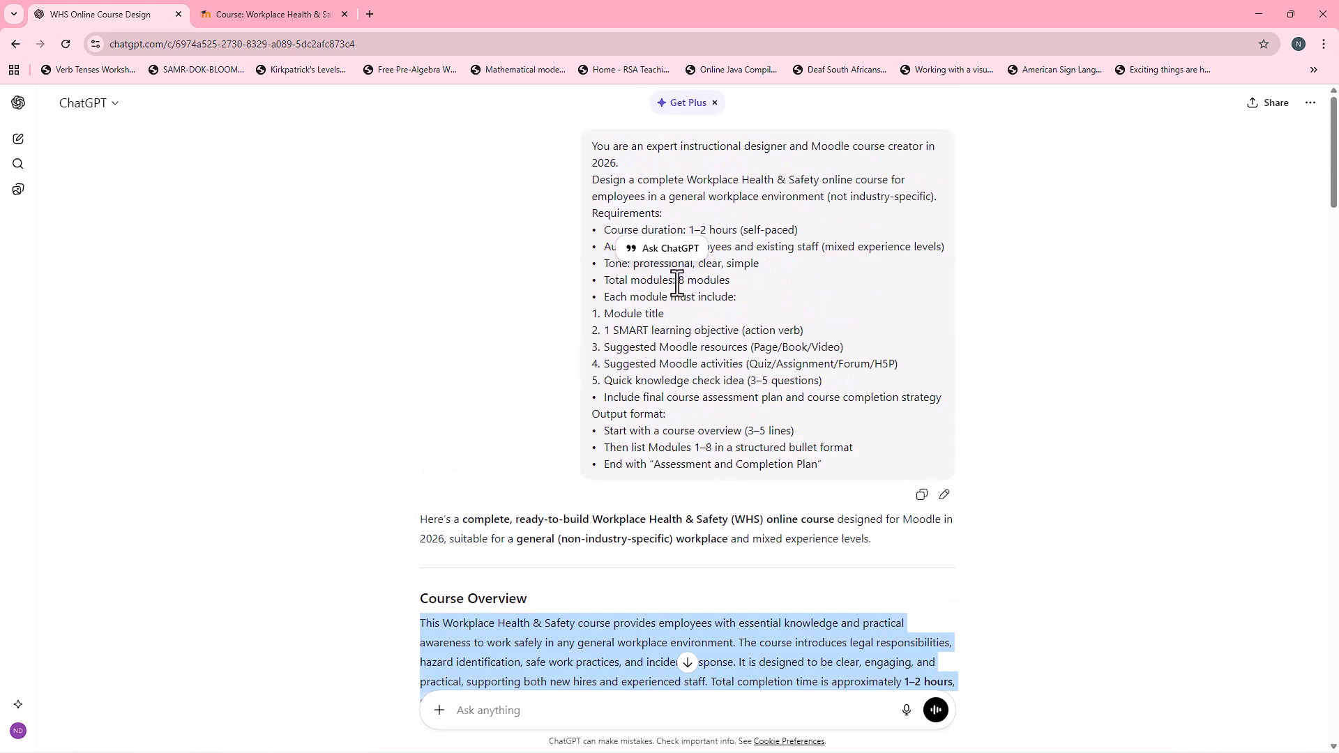
{"action": "left_click_drag", "start_coordinate": [676, 283], "coordinate": [790, 294]}
Step: Show the Moodle course and the WHS Online Course Design ChatGPT conversation side by side in a split view
{"action": "left_click", "coordinate": [264, 15]}
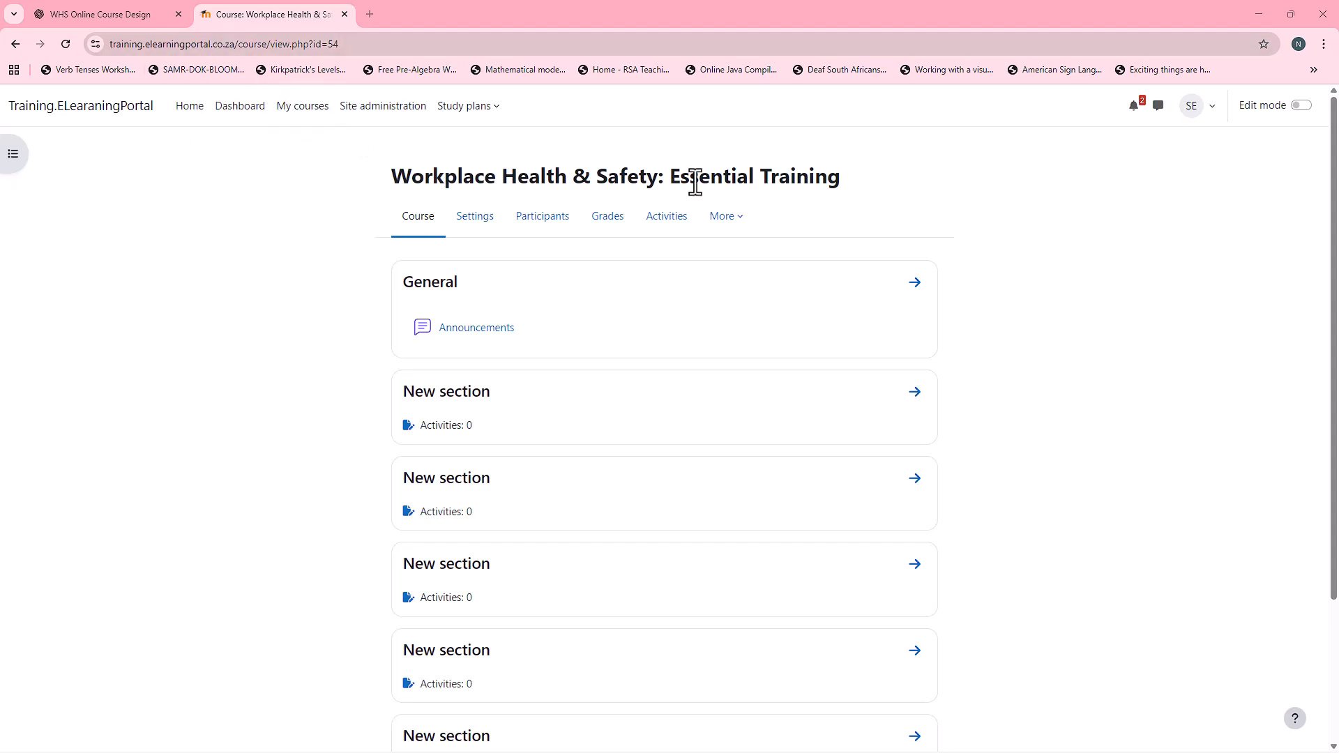
{"action": "right_click", "coordinate": [207, 21]}
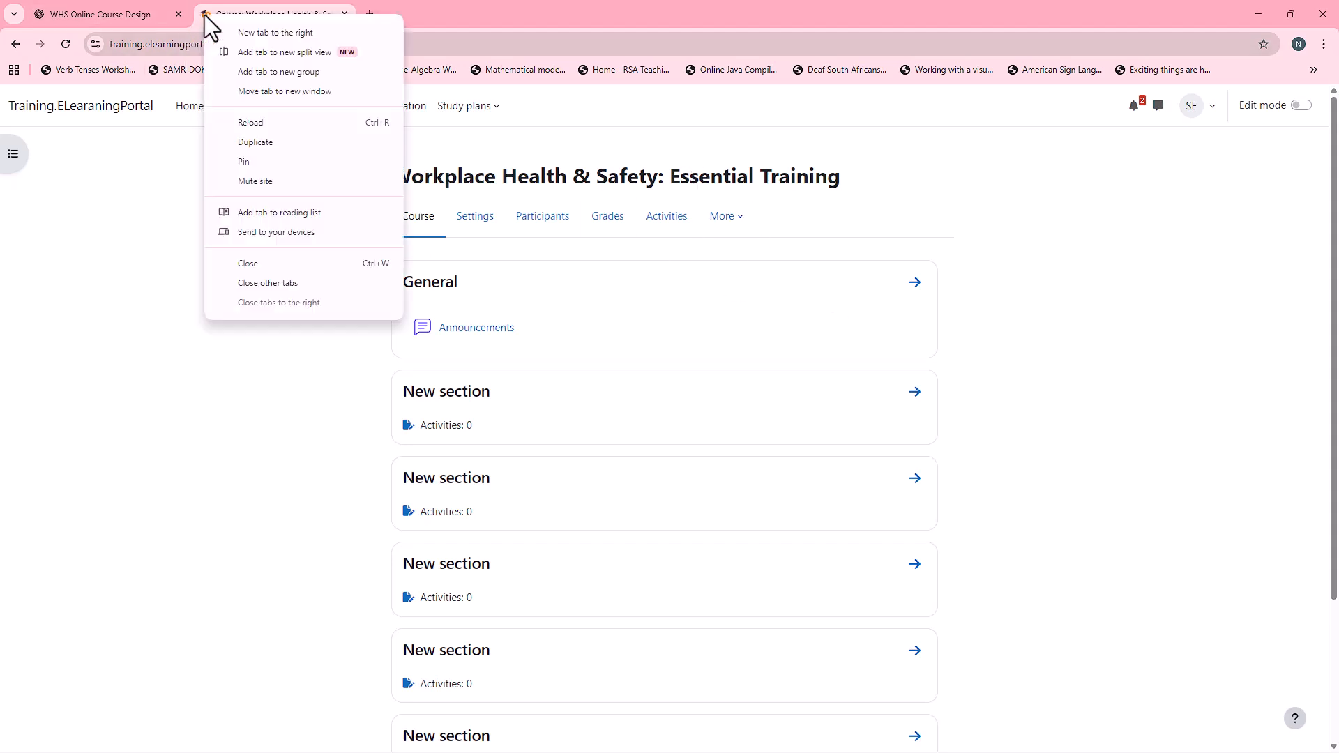
{"action": "left_click", "coordinate": [263, 52]}
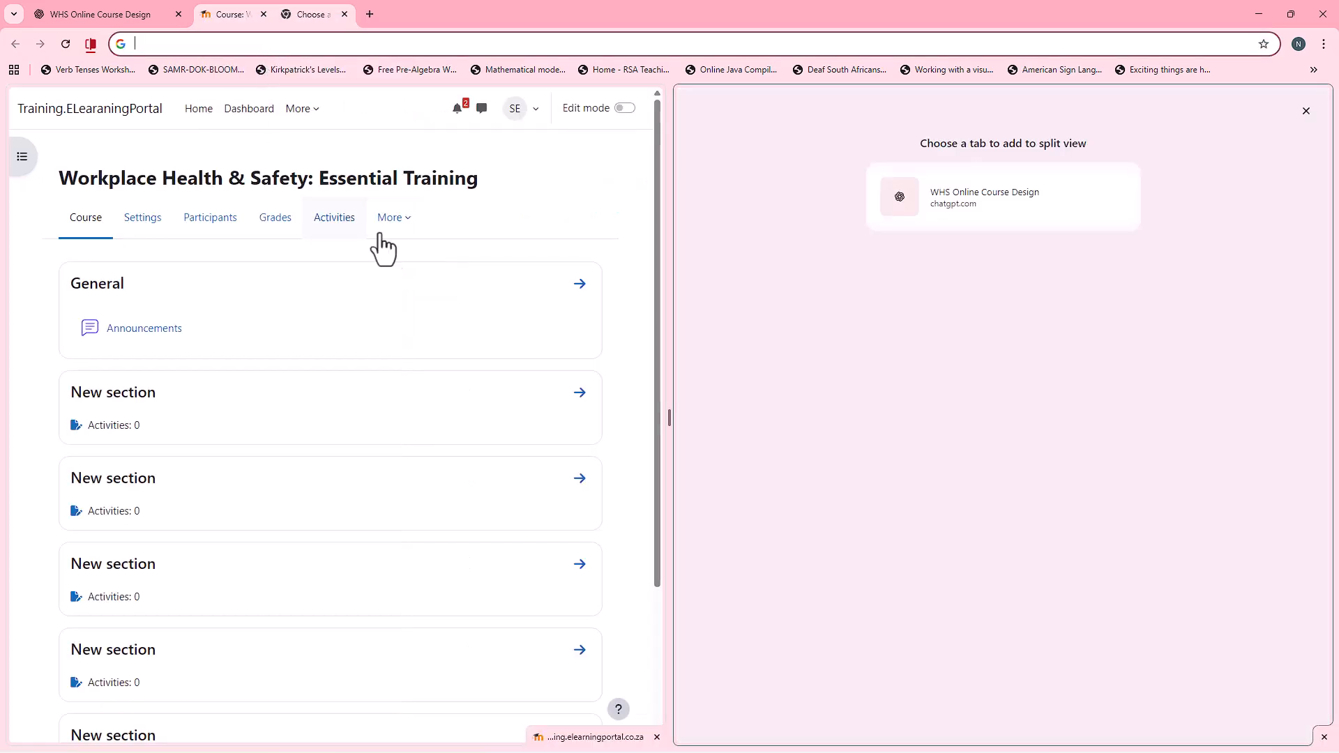
{"action": "left_click", "coordinate": [970, 198]}
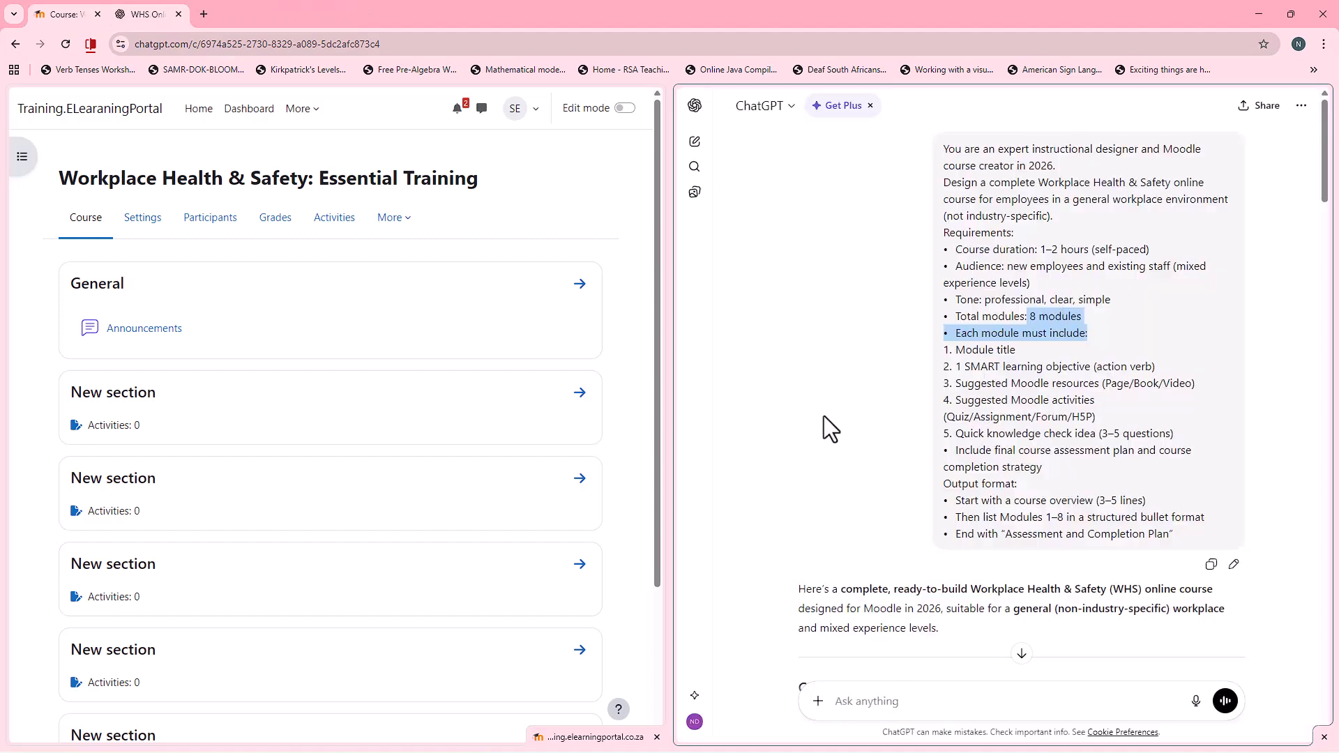
Step: Turn on course editing and rename the first new section with the copied ChatGPT heading "Module 1: Introduction to Workplace Health & Safety"
{"action": "scroll", "coordinate": [824, 417], "scroll_direction": "down", "scroll_amount": 6}
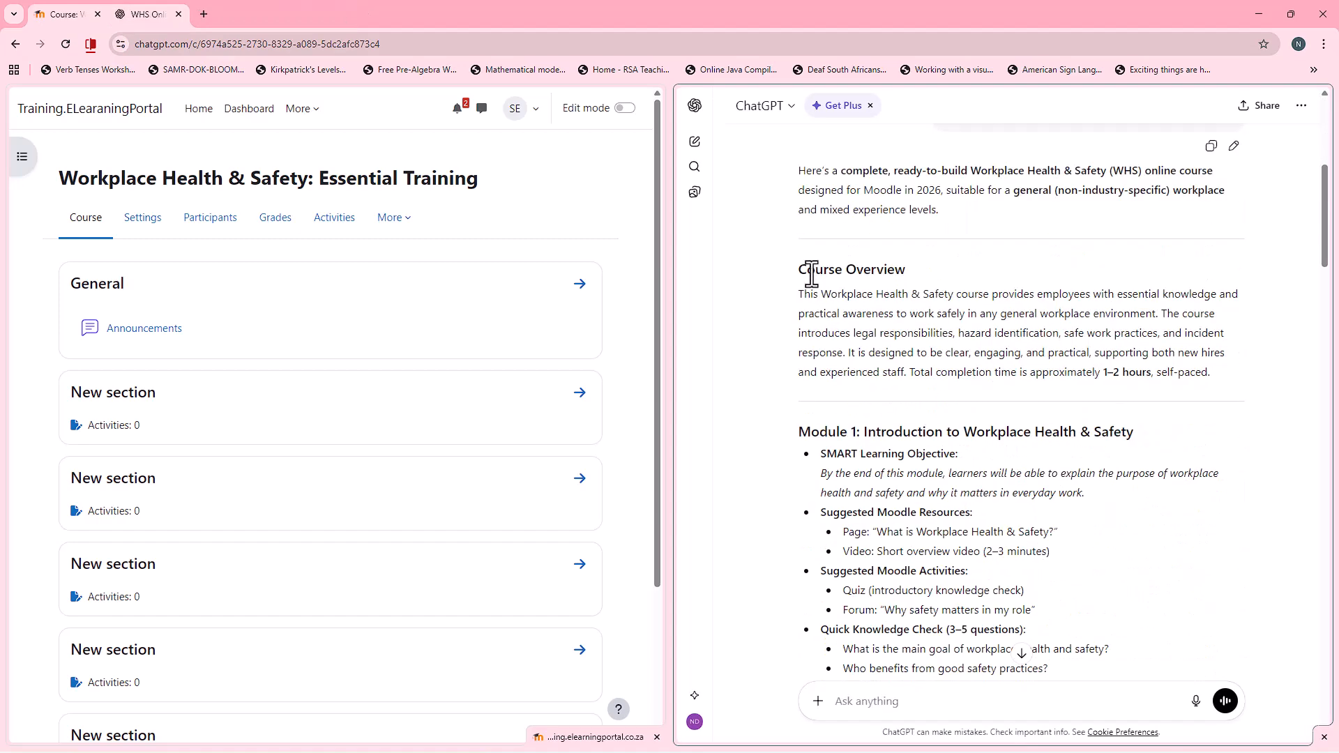
{"action": "scroll", "coordinate": [919, 555], "scroll_direction": "down", "scroll_amount": 1}
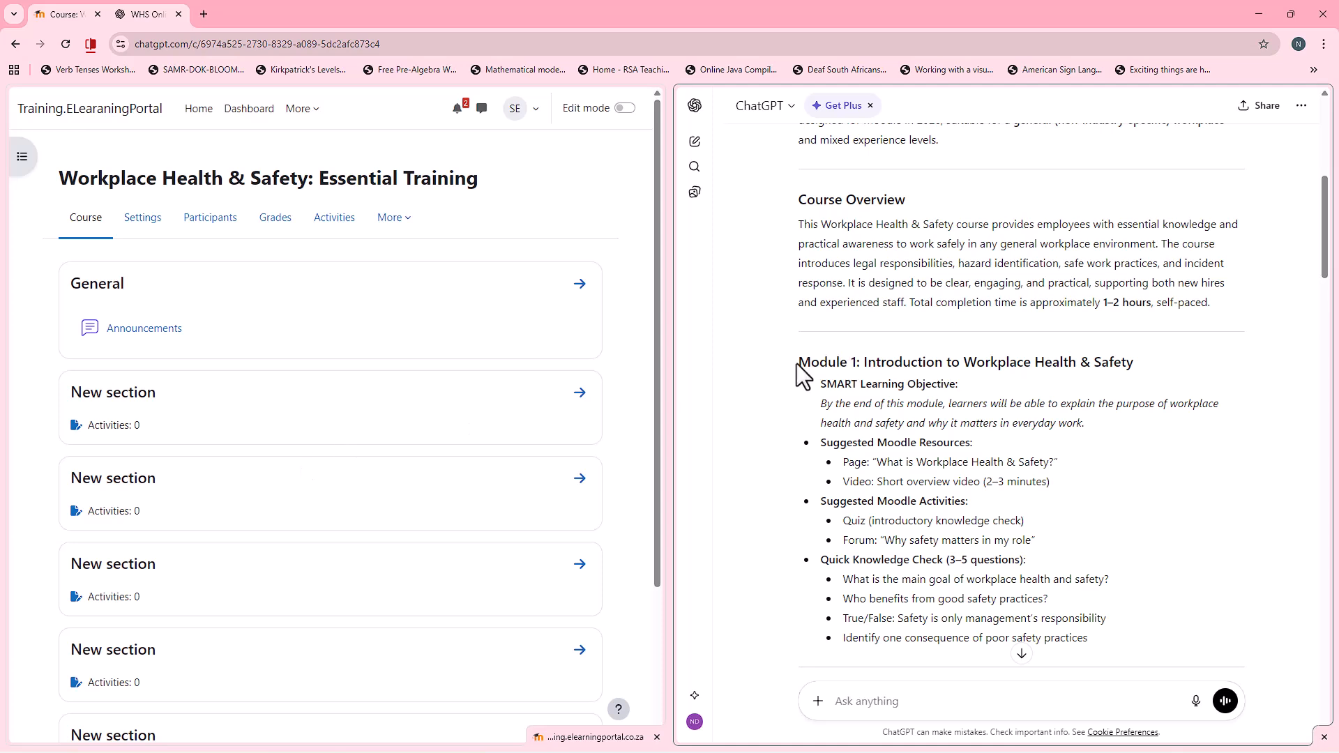
{"action": "left_click_drag", "start_coordinate": [799, 363], "coordinate": [1199, 362]}
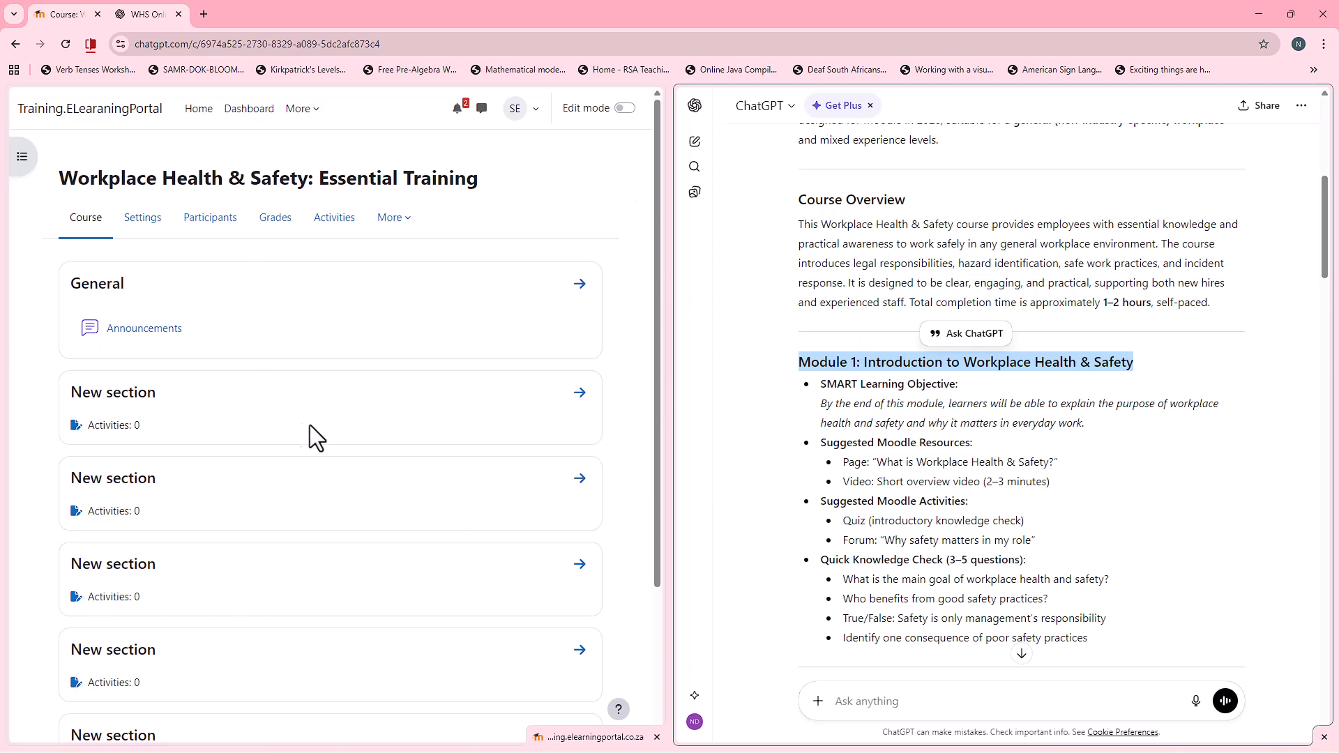
{"action": "left_click", "coordinate": [630, 108]}
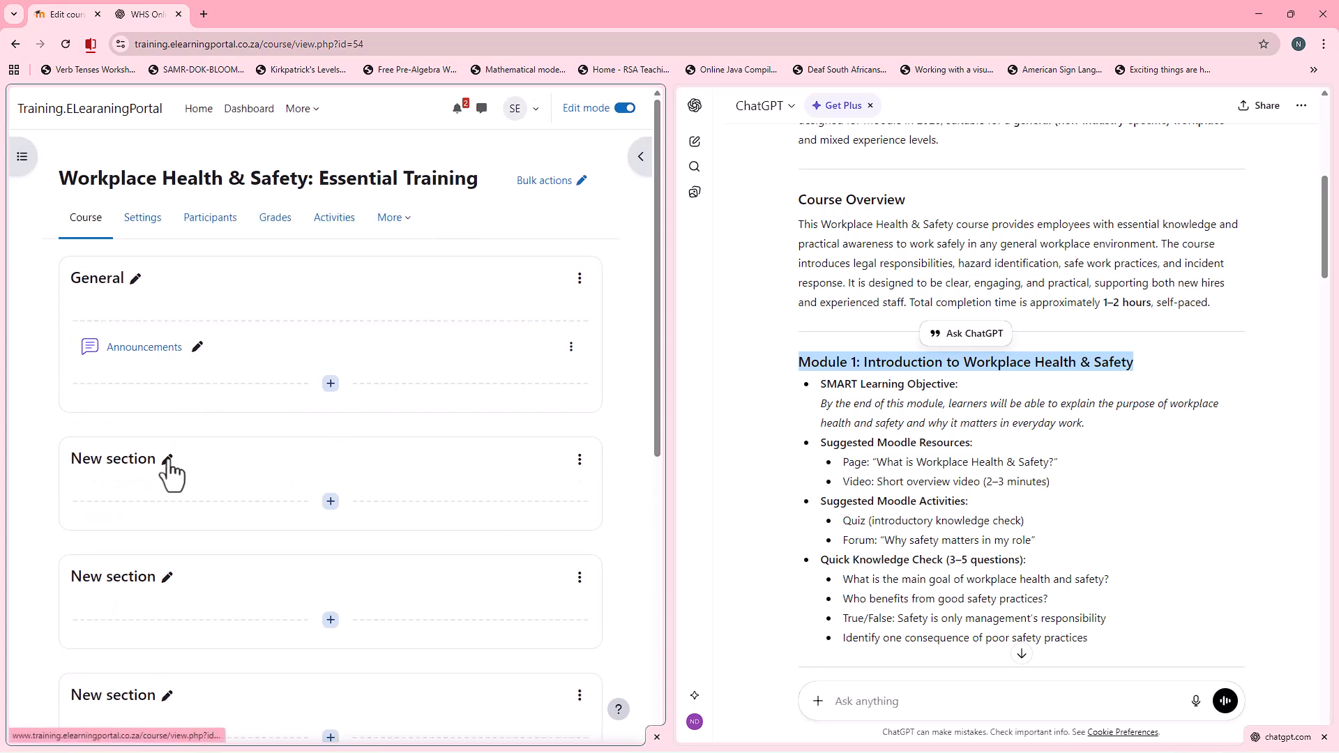
{"action": "right_click", "coordinate": [961, 370]}
{"action": "left_click", "coordinate": [991, 386]}
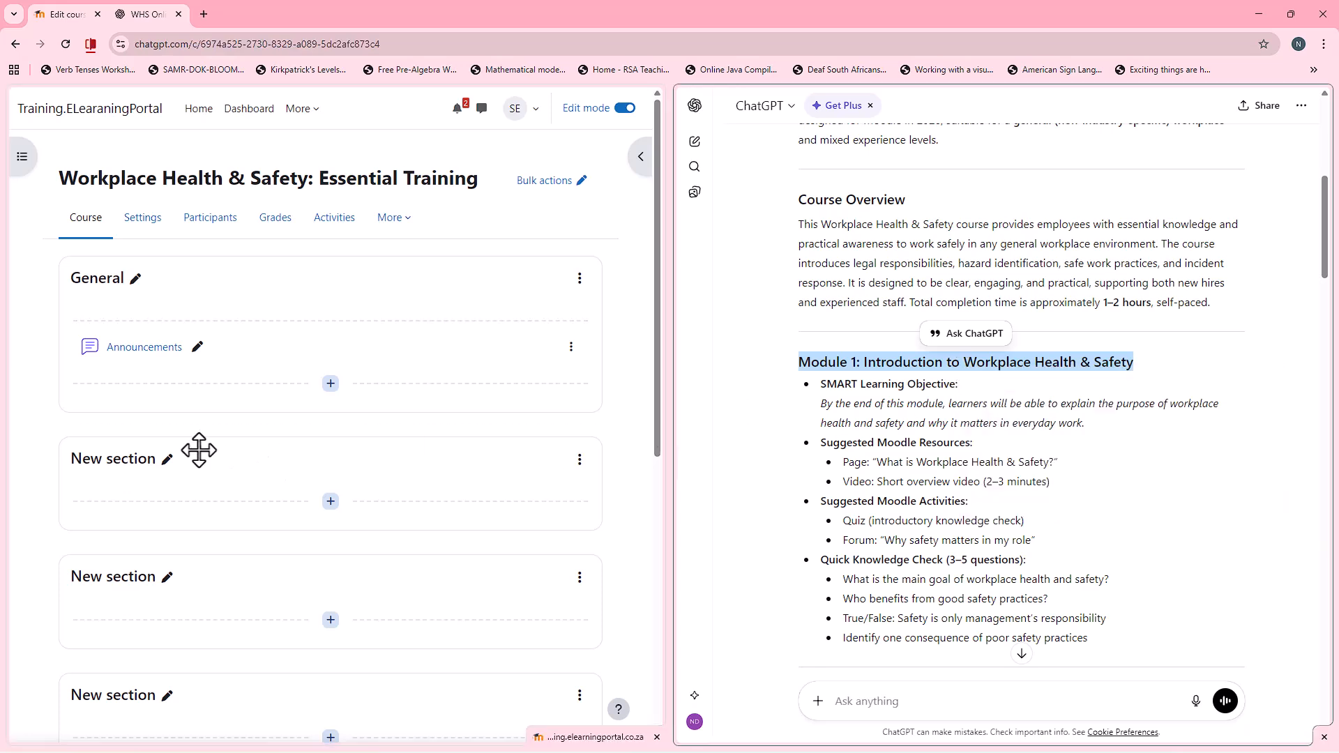
{"action": "left_click", "coordinate": [167, 459]}
{"action": "right_click", "coordinate": [105, 468]}
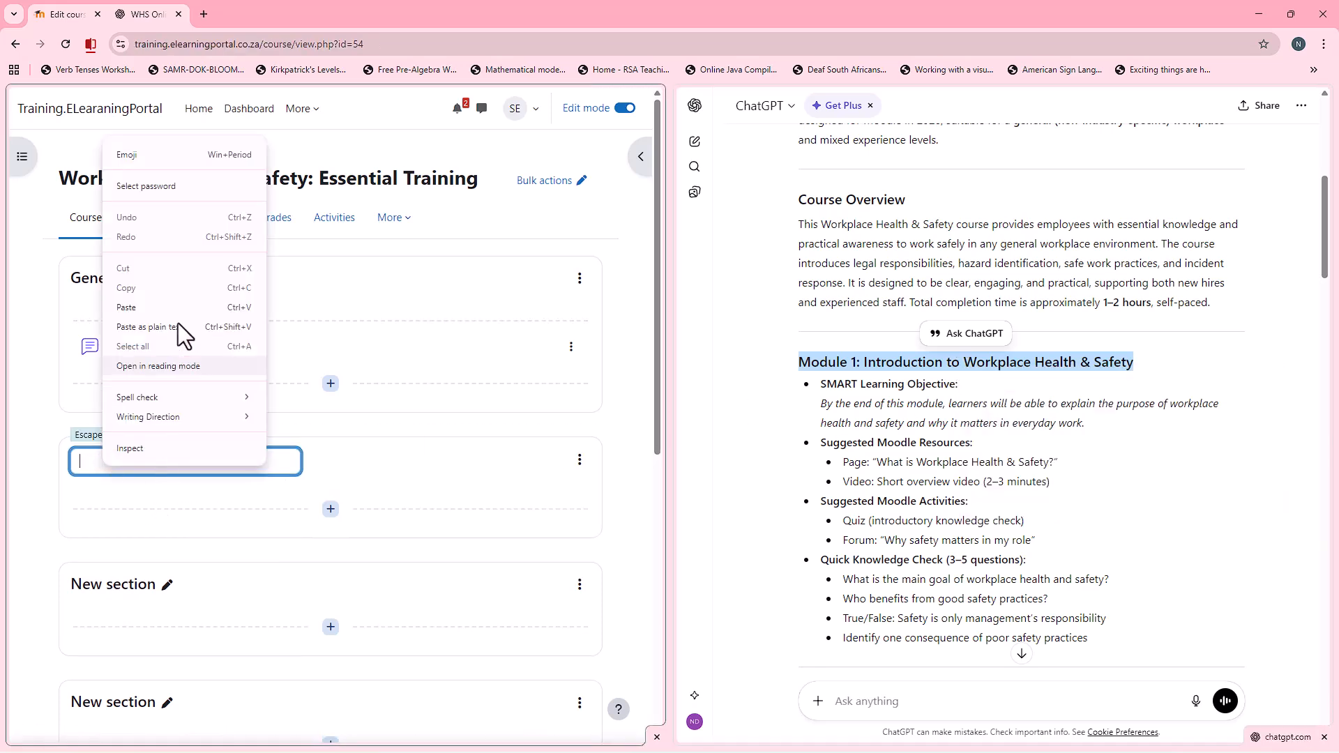
{"action": "left_click", "coordinate": [157, 311]}
{"action": "key", "text": "Return"}
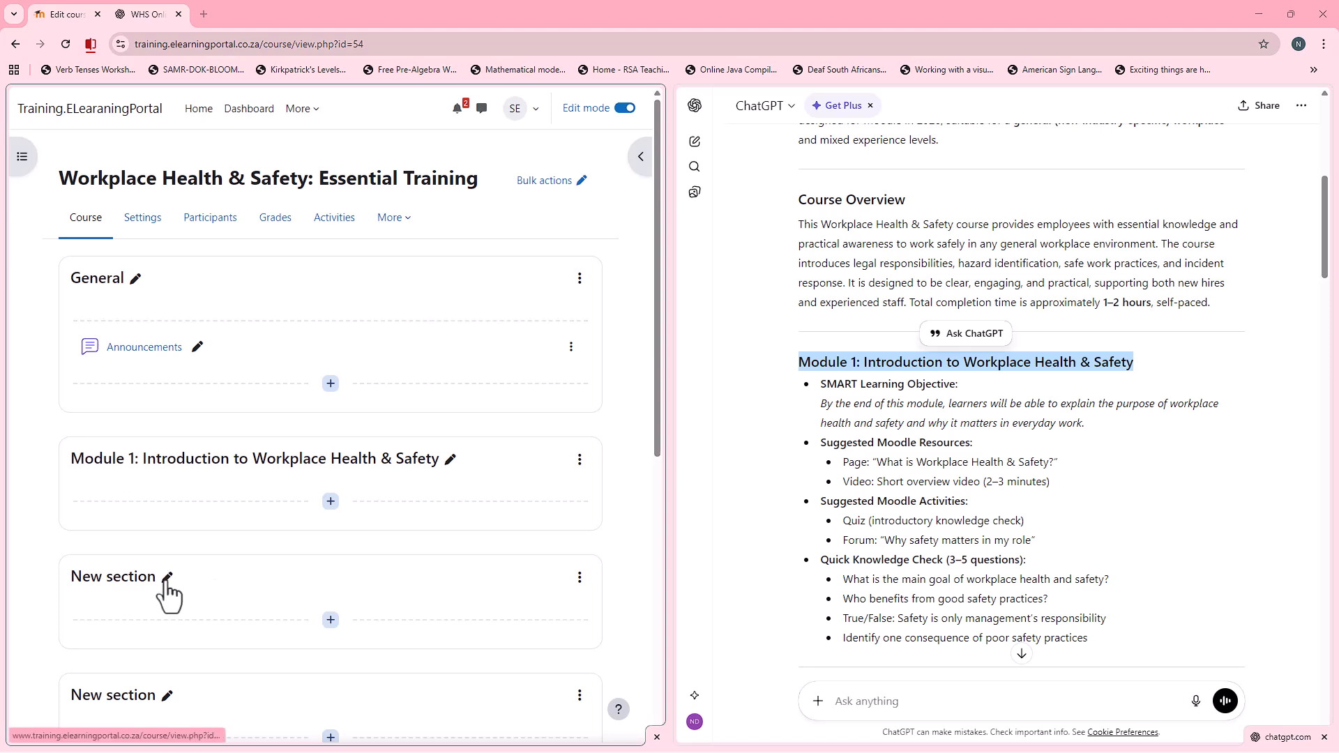
Step: Delete all the remaining empty "New section" entries below Module 1
{"action": "scroll", "coordinate": [170, 586], "scroll_direction": "down", "scroll_amount": 2}
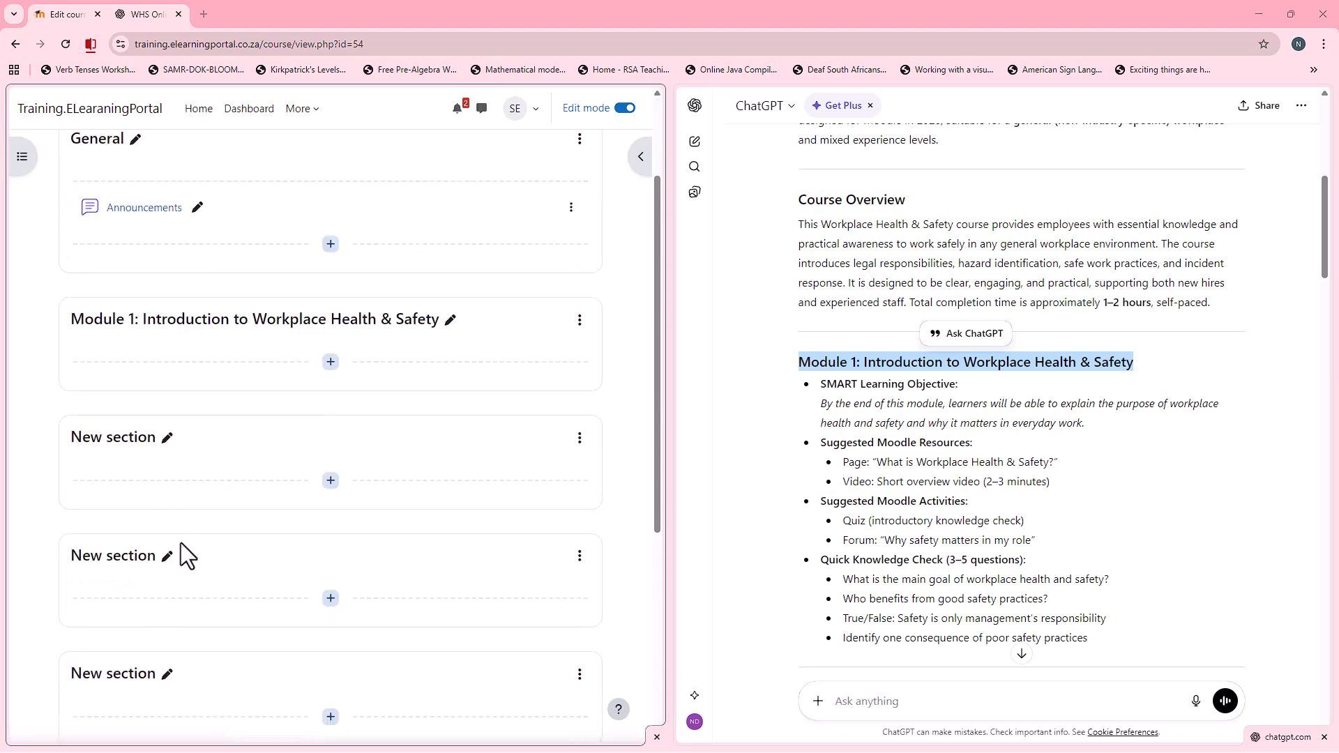
{"action": "left_click", "coordinate": [580, 438]}
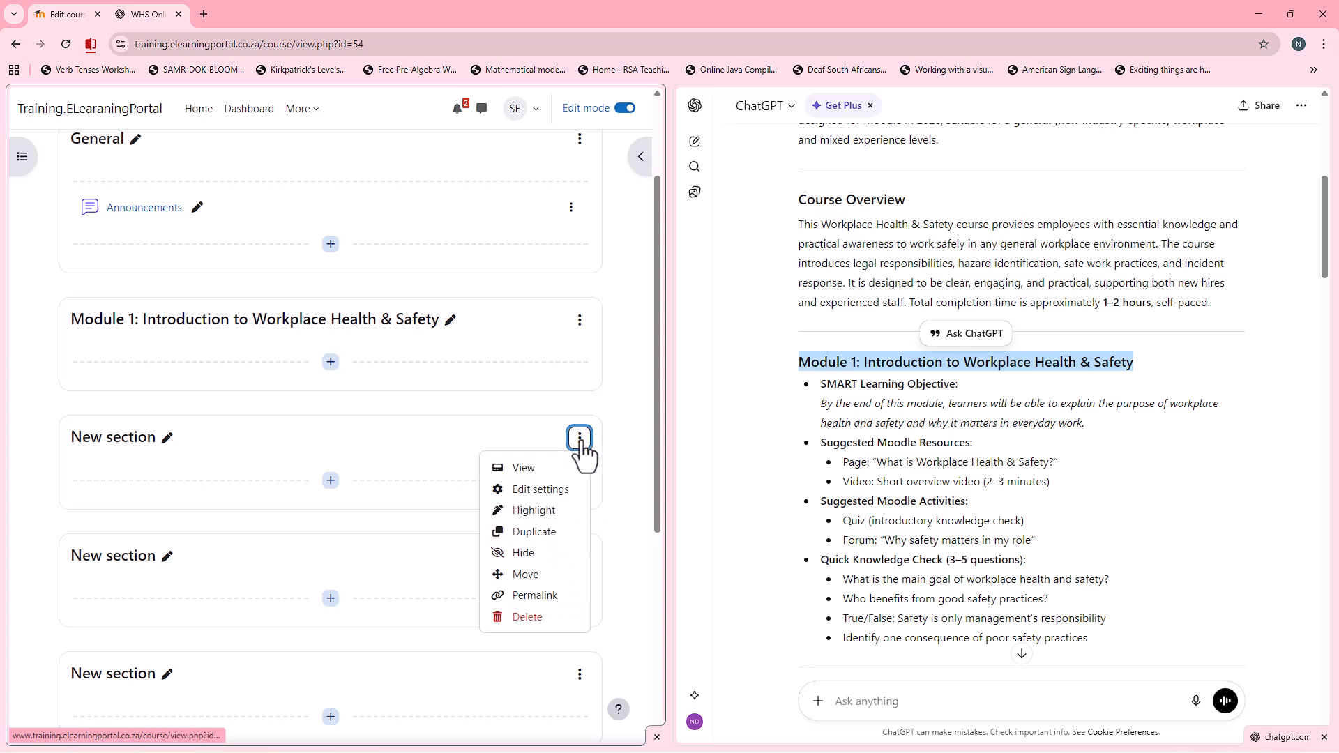
{"action": "left_click", "coordinate": [551, 618]}
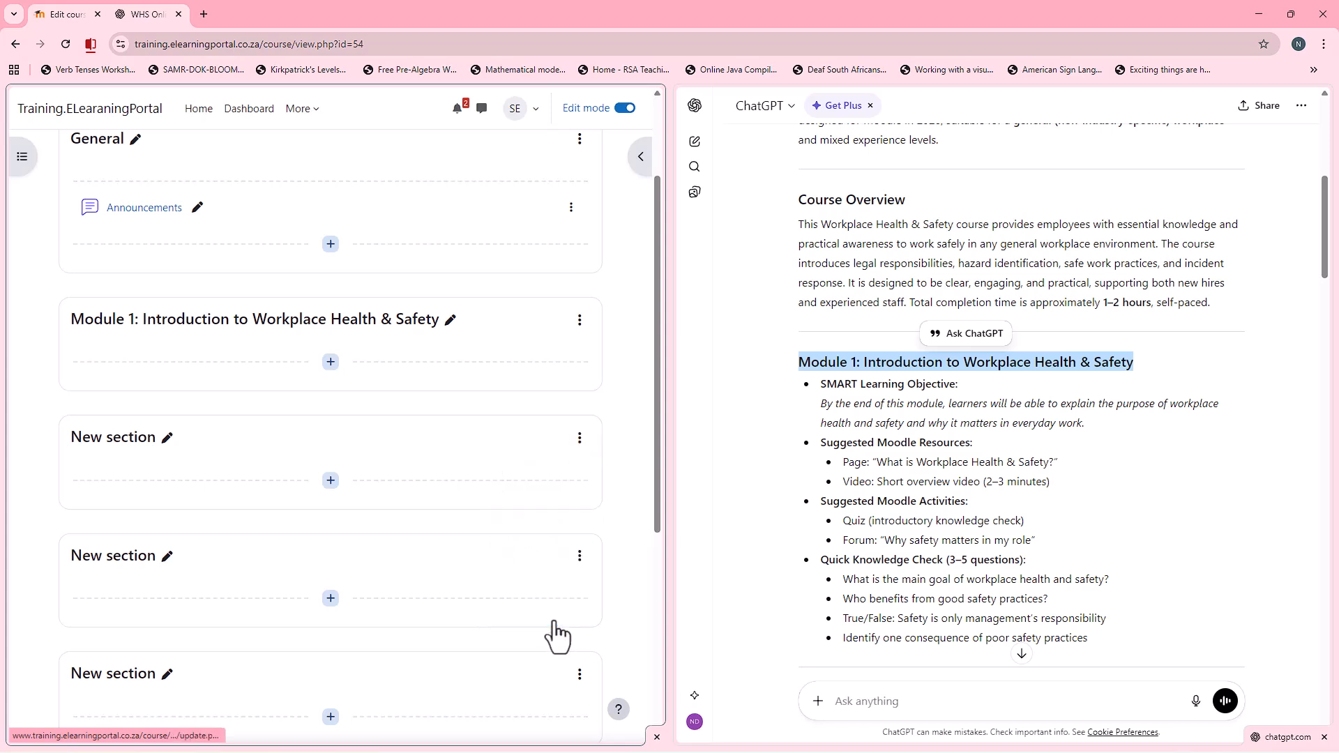
{"action": "left_click", "coordinate": [580, 439]}
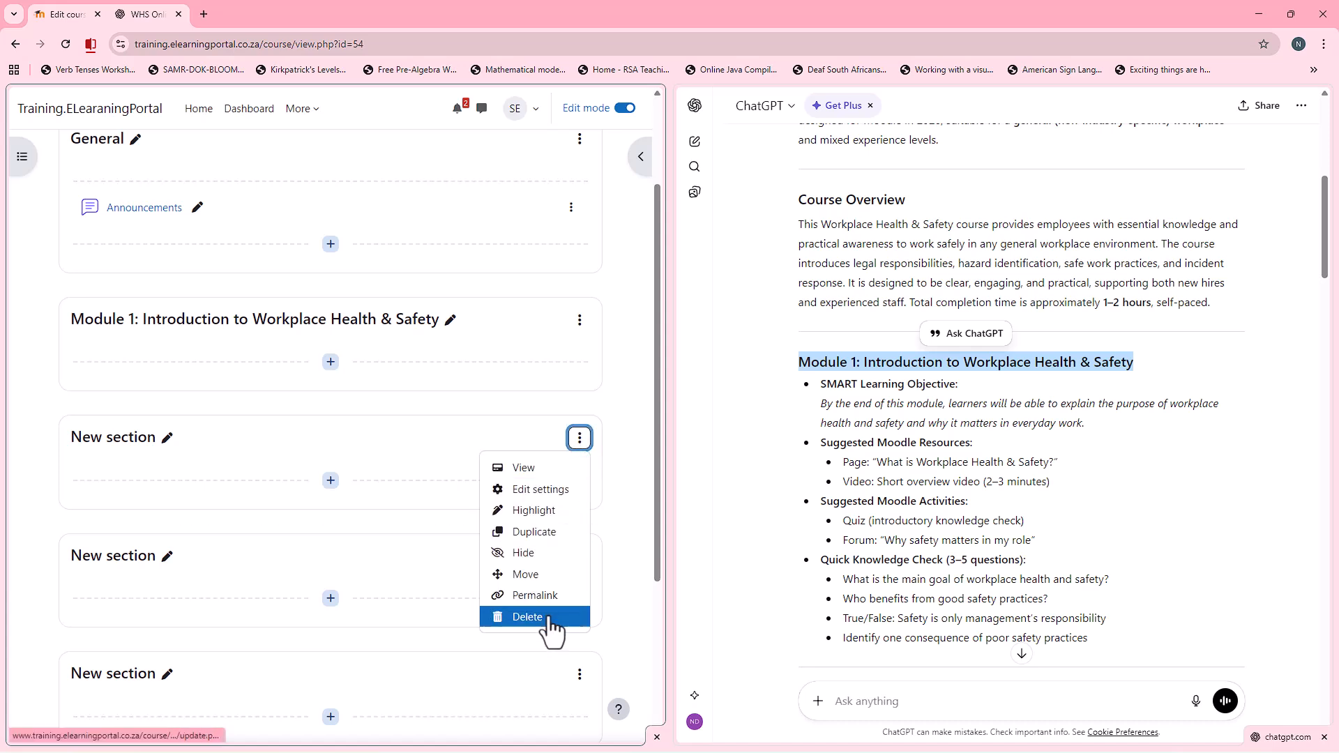
{"action": "left_click", "coordinate": [547, 616]}
{"action": "left_click", "coordinate": [580, 440]}
{"action": "left_click", "coordinate": [558, 616]}
{"action": "left_click", "coordinate": [579, 439]}
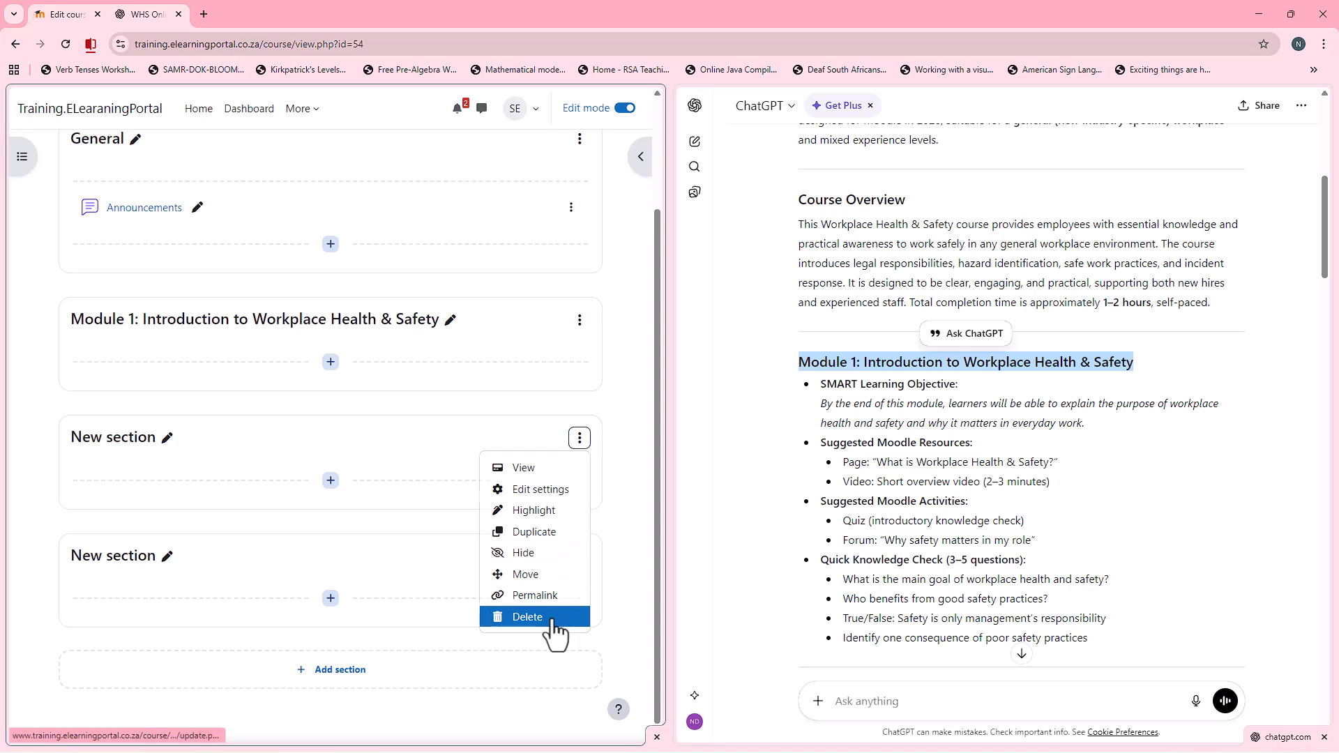
{"action": "left_click", "coordinate": [556, 617]}
{"action": "left_click", "coordinate": [580, 549]}
{"action": "left_click", "coordinate": [544, 542]}
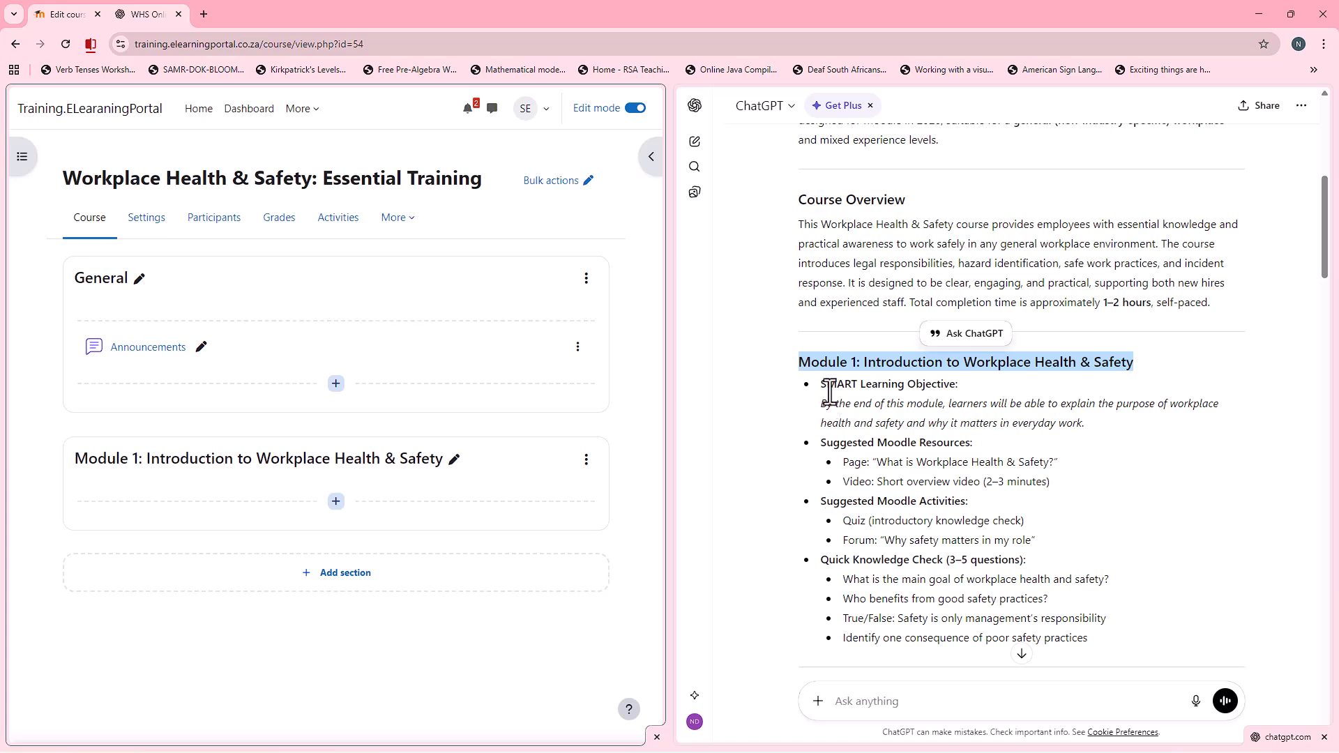
Step: Examine Module 1's SMART learning objective, suggested Moodle resources, suggested activities and quick knowledge check in the ChatGPT response
{"action": "left_click_drag", "start_coordinate": [824, 390], "coordinate": [979, 392]}
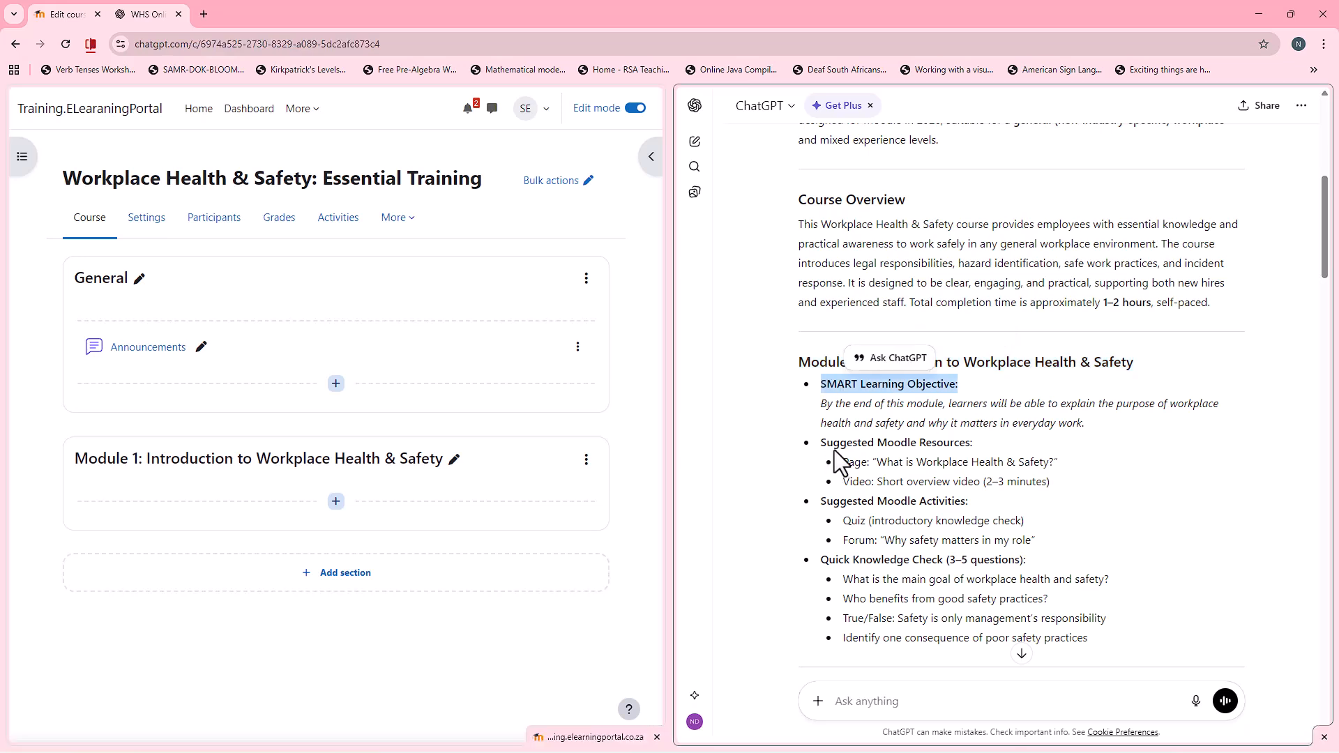
{"action": "left_click_drag", "start_coordinate": [877, 444], "coordinate": [981, 450]}
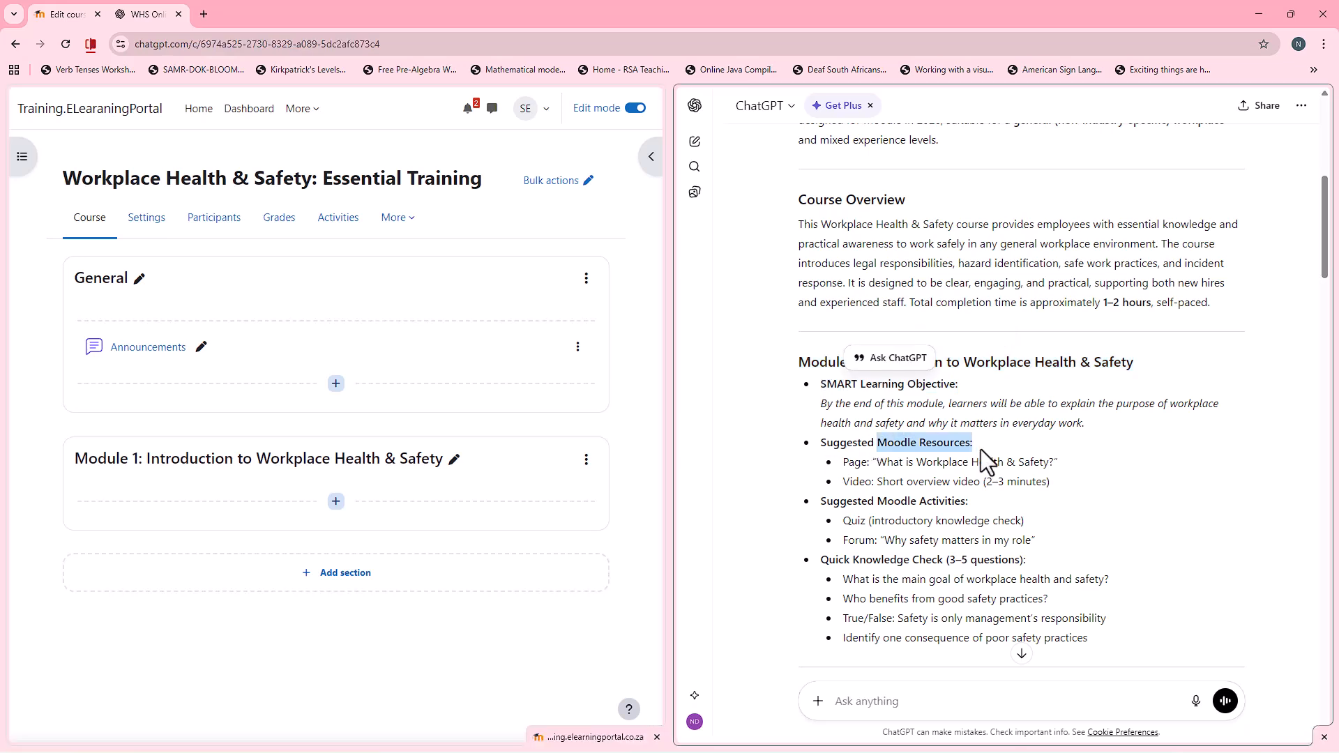
{"action": "left_click_drag", "start_coordinate": [876, 501], "coordinate": [974, 500]}
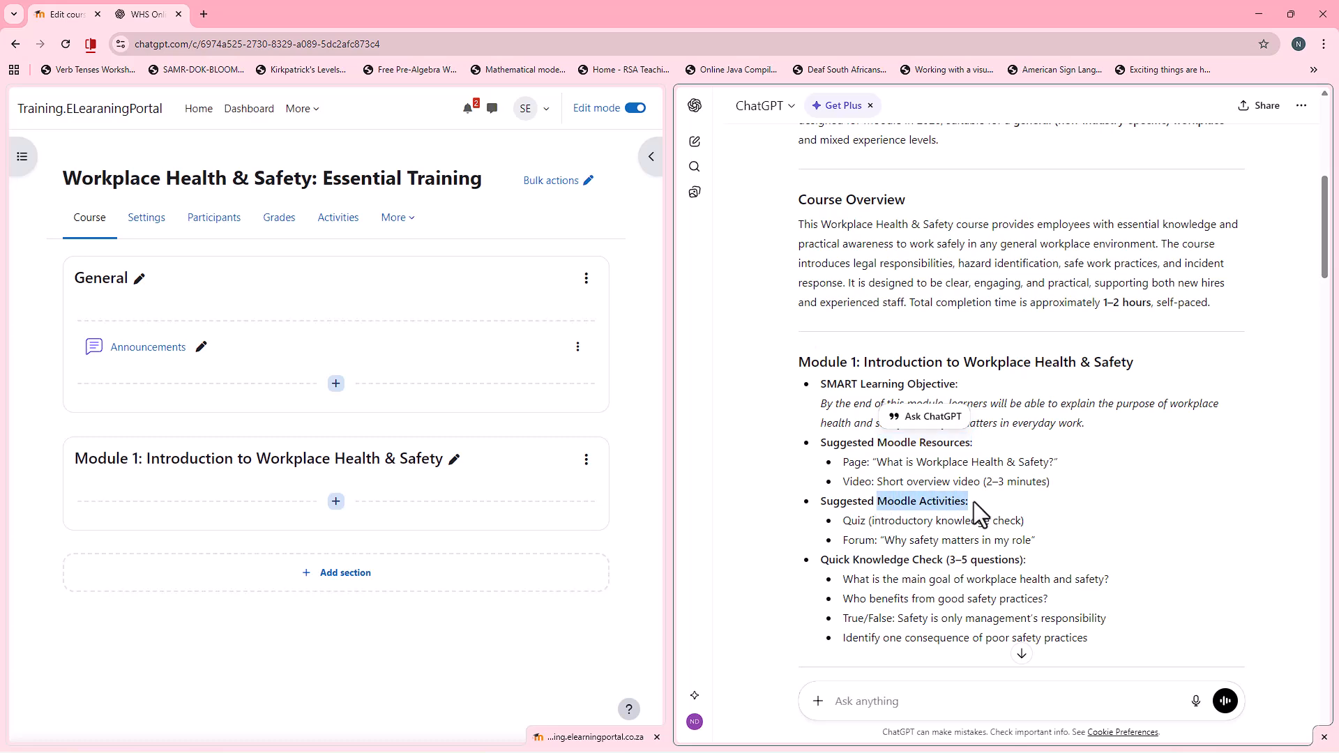
{"action": "left_click", "coordinate": [831, 560]}
{"action": "left_click_drag", "start_coordinate": [831, 560], "coordinate": [1041, 564]}
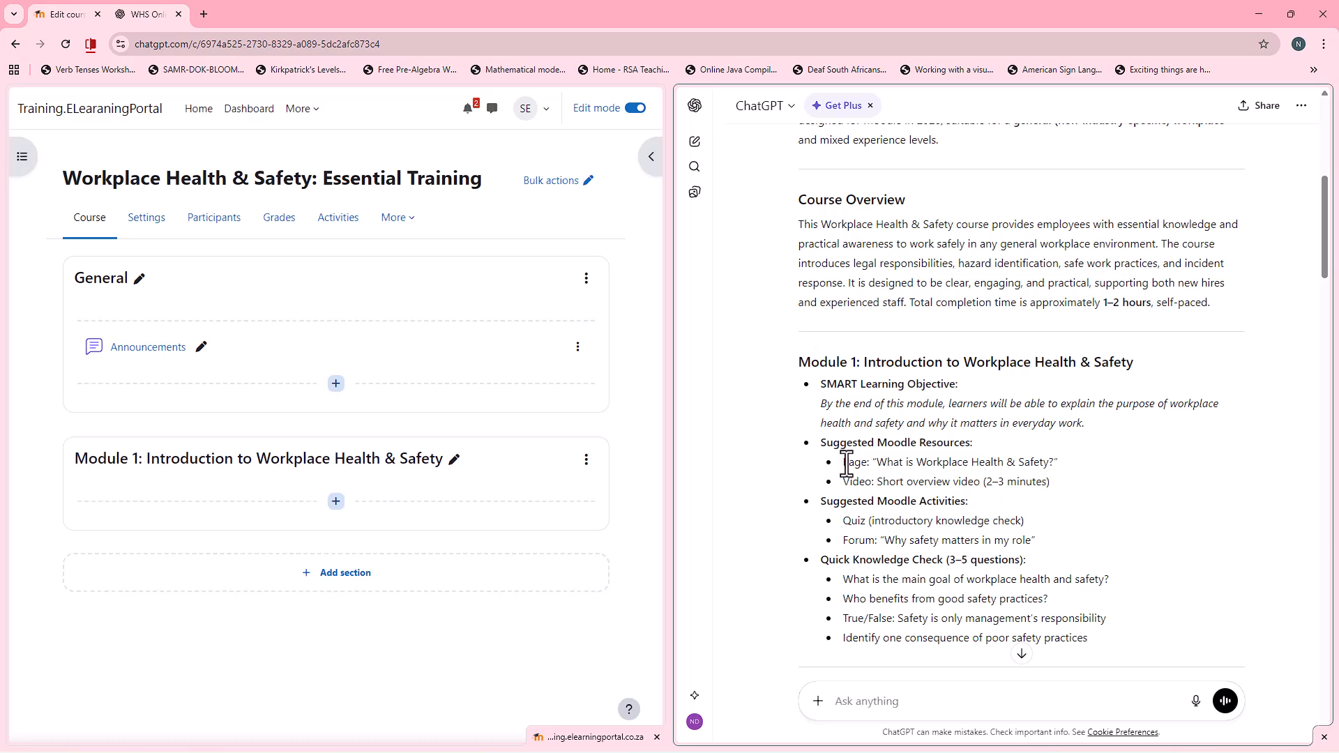
{"action": "left_click_drag", "start_coordinate": [846, 464], "coordinate": [907, 482]}
{"action": "left_click", "coordinate": [862, 482]}
{"action": "left_click", "coordinate": [825, 389]}
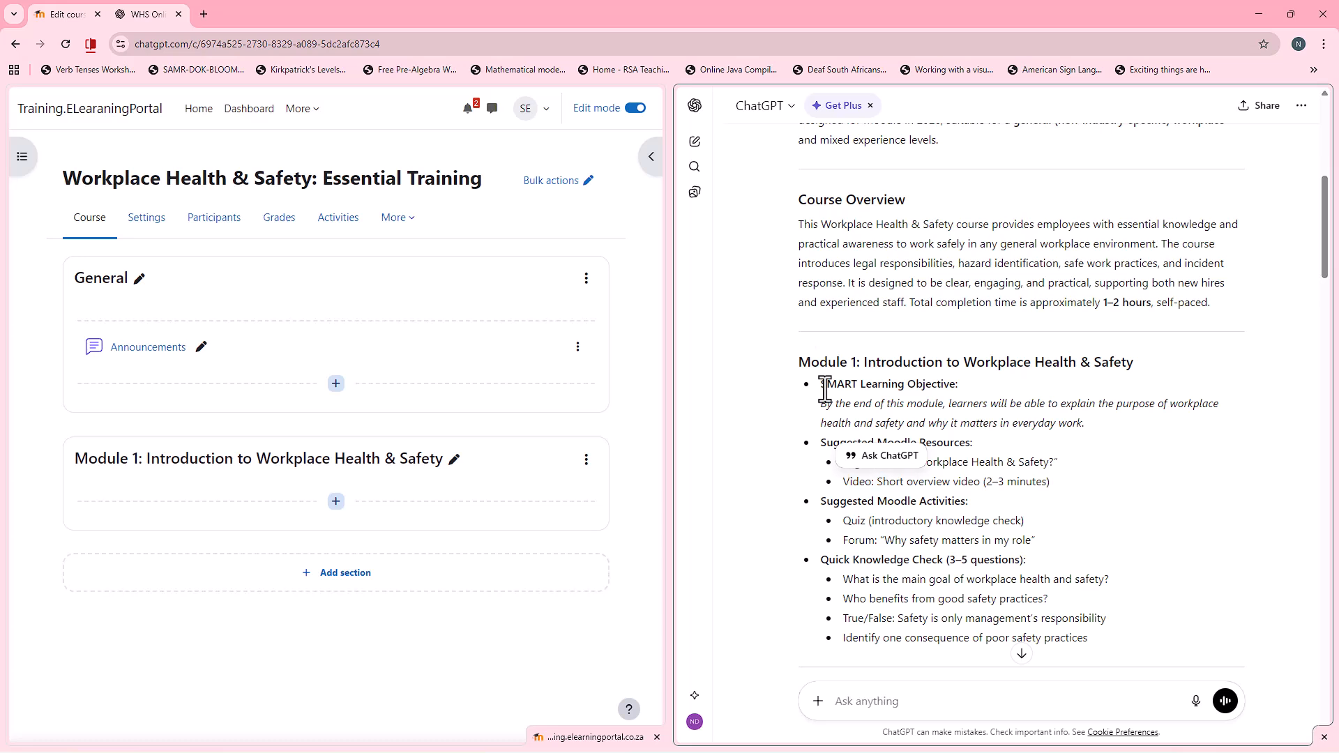
Step: Start a new Text and media area in the Module 1 section for the SMART learning objective
{"action": "left_click_drag", "start_coordinate": [824, 388], "coordinate": [958, 385]}
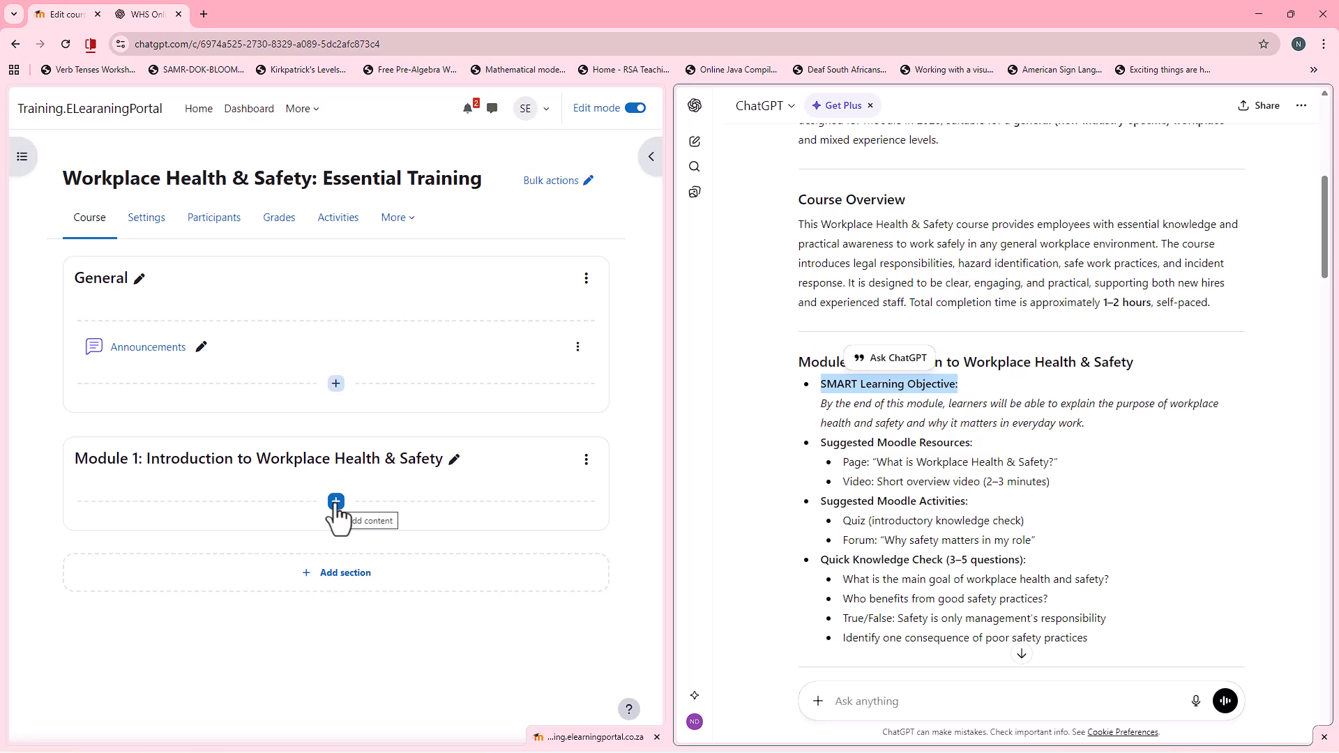
{"action": "left_click", "coordinate": [336, 502]}
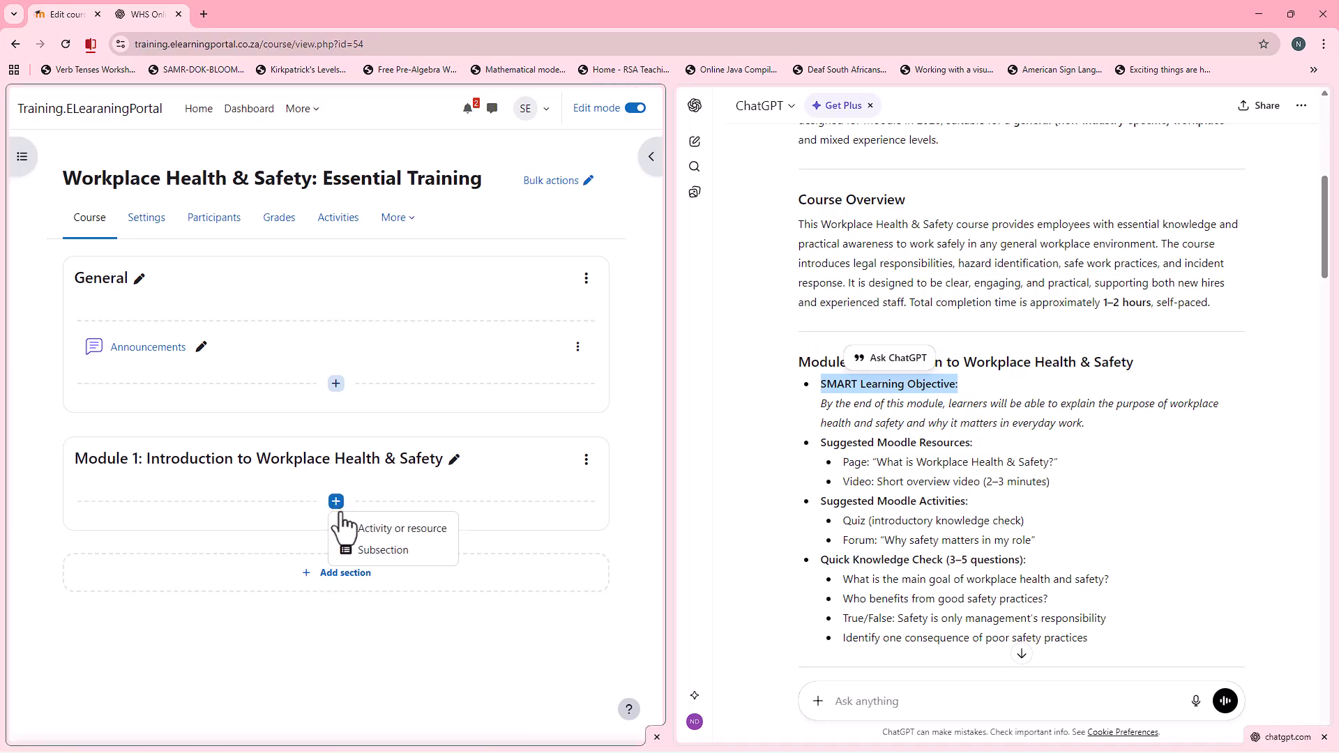
{"action": "left_click", "coordinate": [411, 533]}
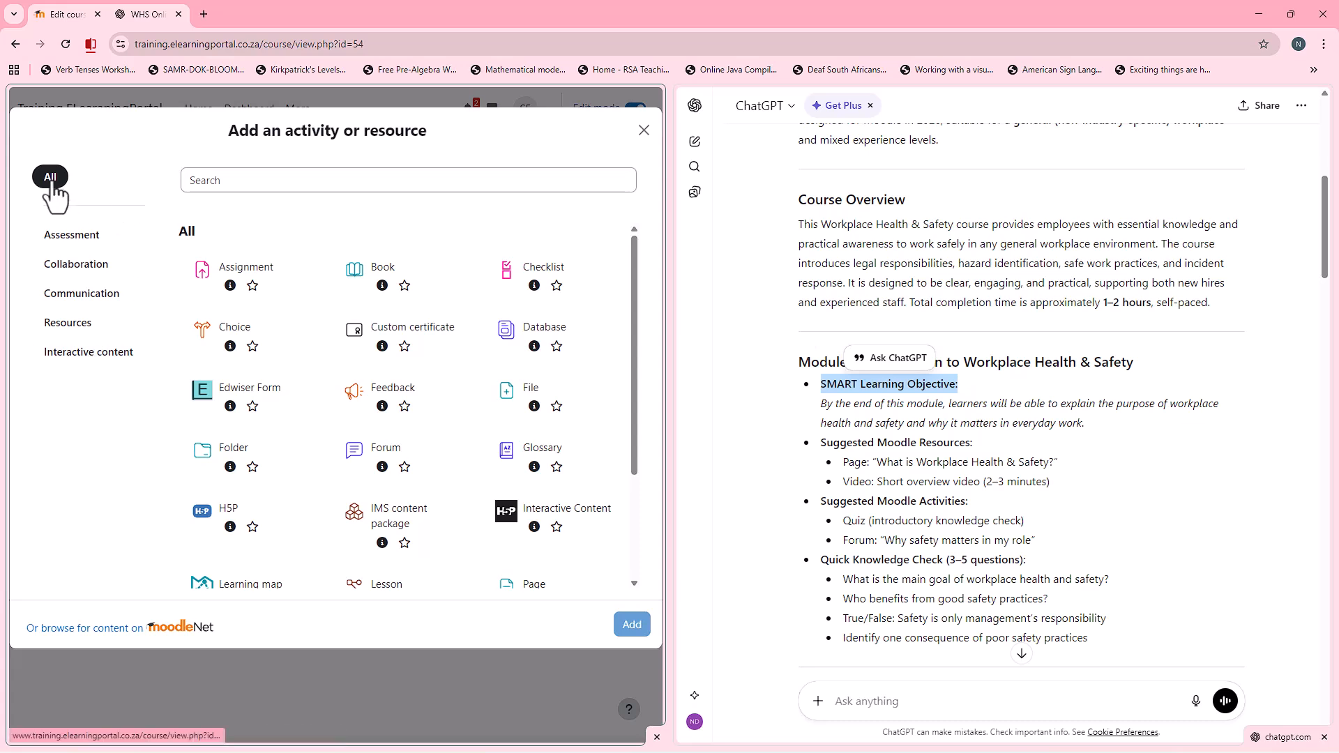
{"action": "scroll", "coordinate": [286, 363], "scroll_direction": "down", "scroll_amount": 3}
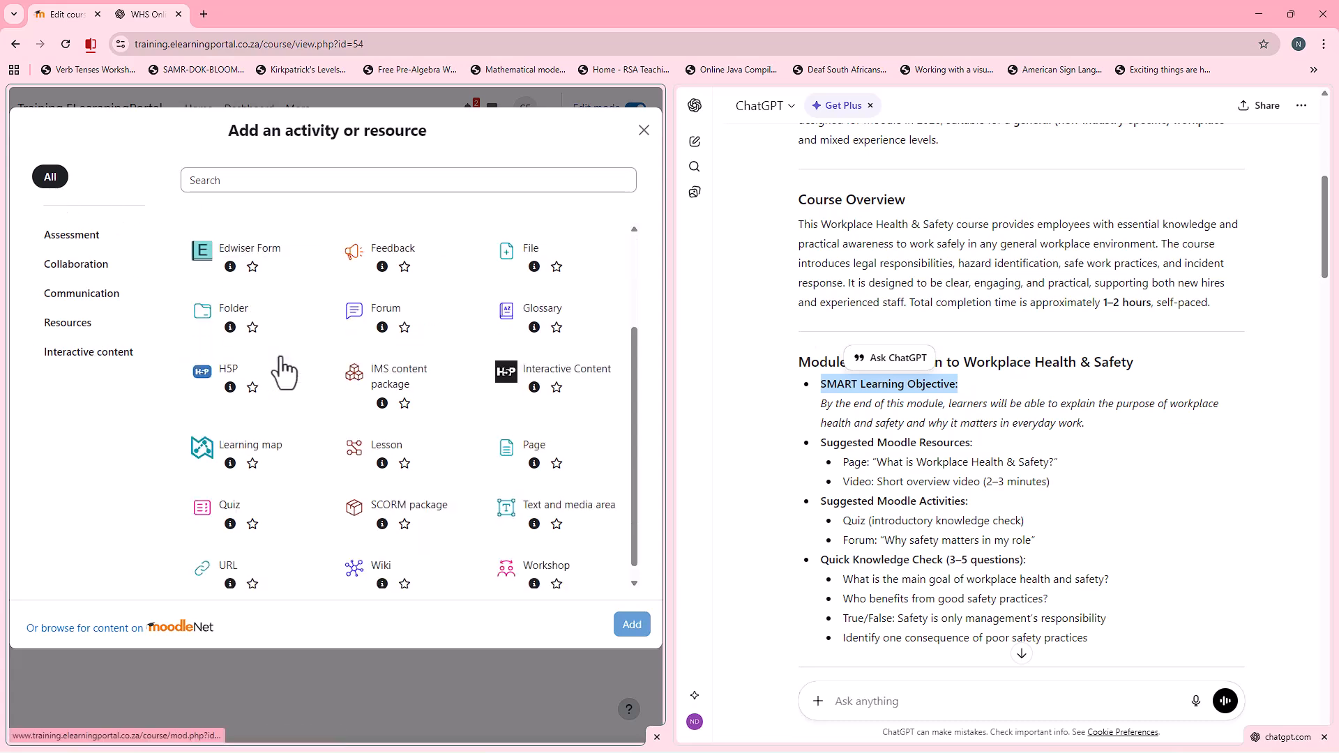
{"action": "left_click", "coordinate": [580, 515]}
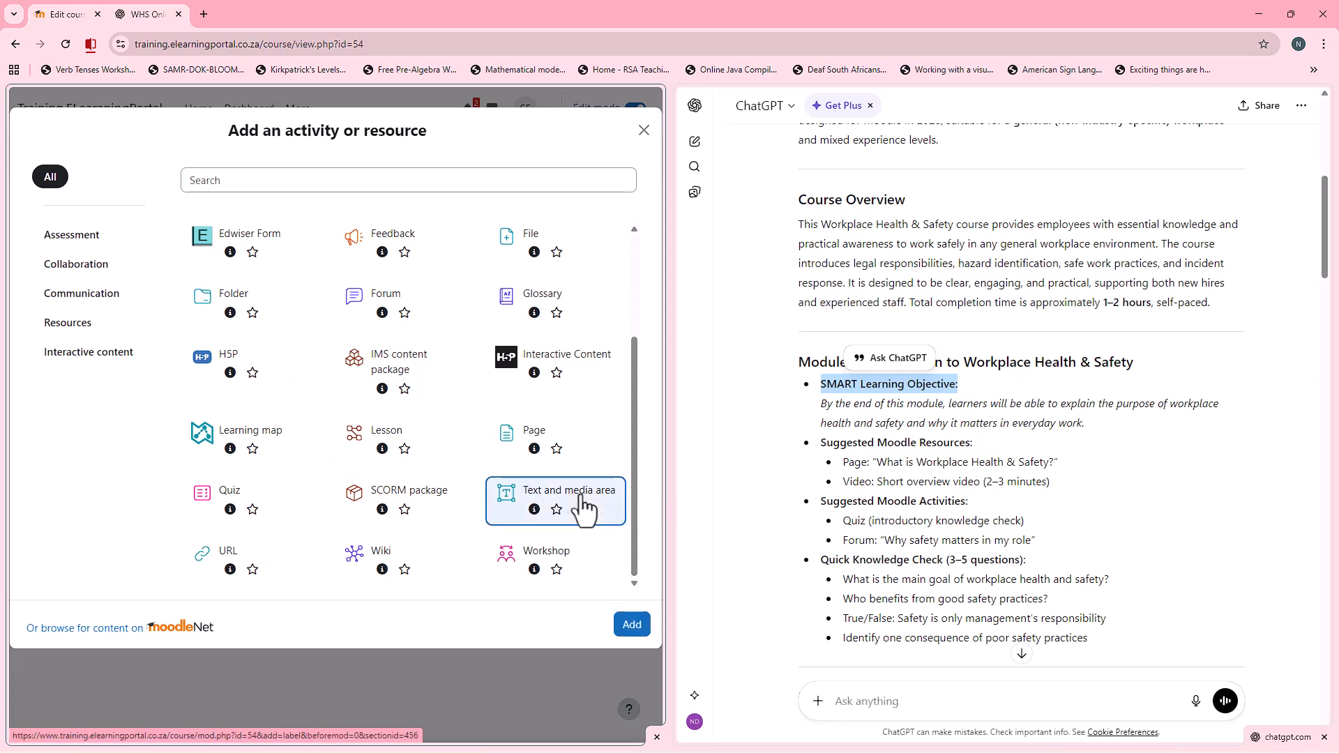
{"action": "left_click", "coordinate": [630, 627]}
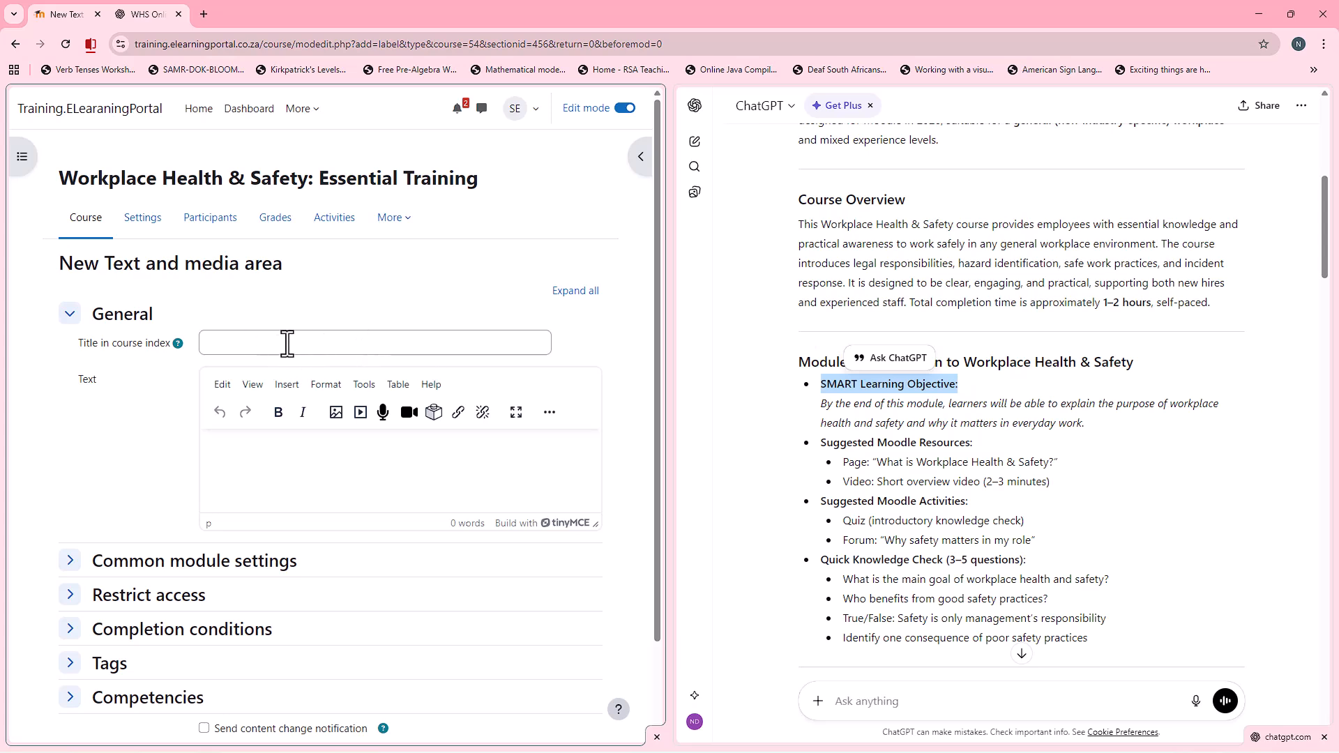
Step: Copy Module 1's SMART learning objective sentence from the ChatGPT outline into the text body of the new Text and media area
{"action": "left_click", "coordinate": [880, 421]}
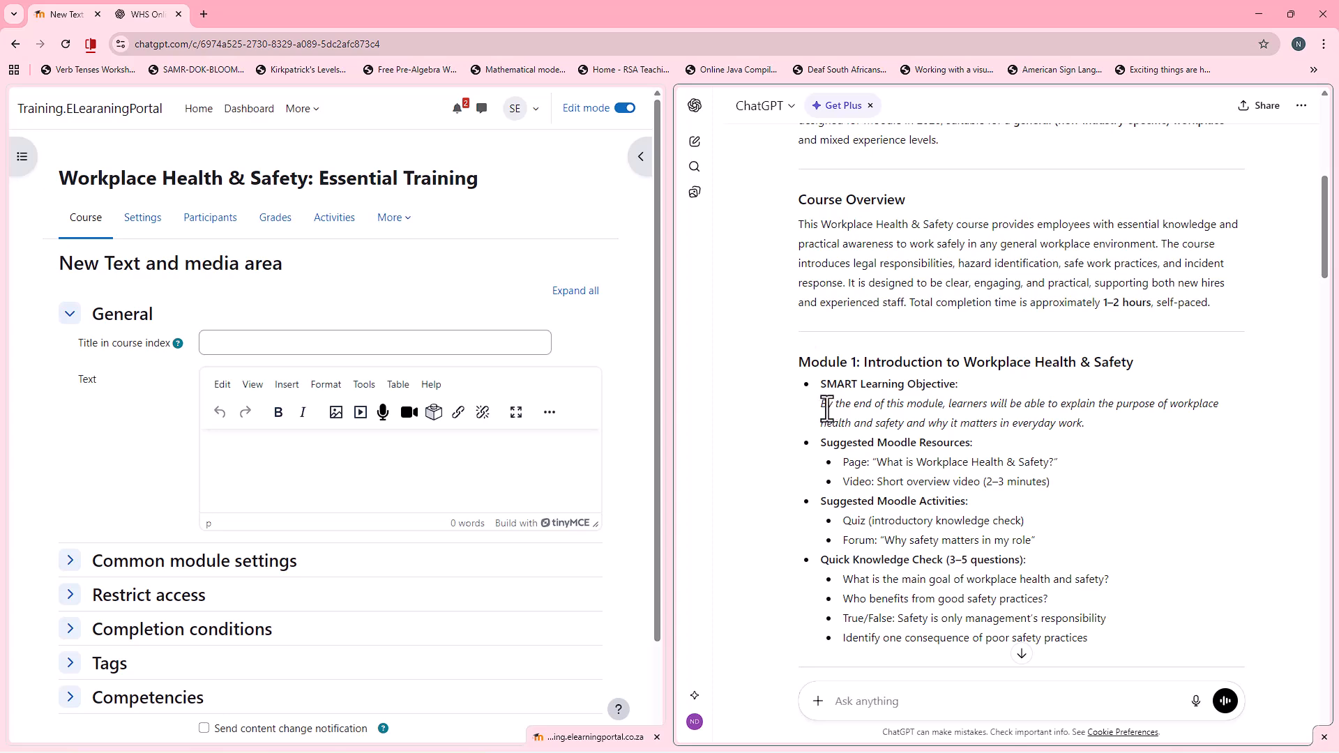
{"action": "left_click_drag", "start_coordinate": [822, 405], "coordinate": [1040, 422]}
{"action": "right_click", "coordinate": [1022, 422]}
{"action": "left_click", "coordinate": [1048, 438]}
{"action": "left_click", "coordinate": [248, 457]}
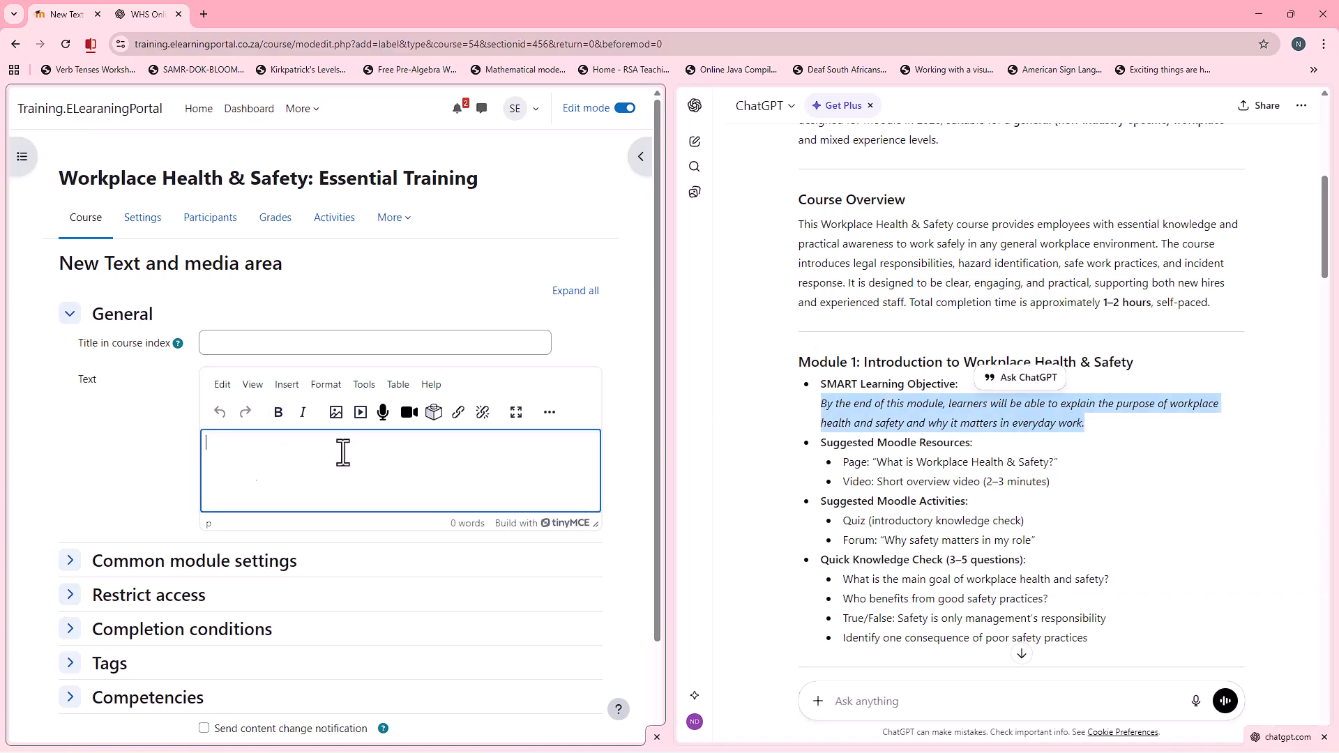
{"action": "key", "text": "ctrl+v"}
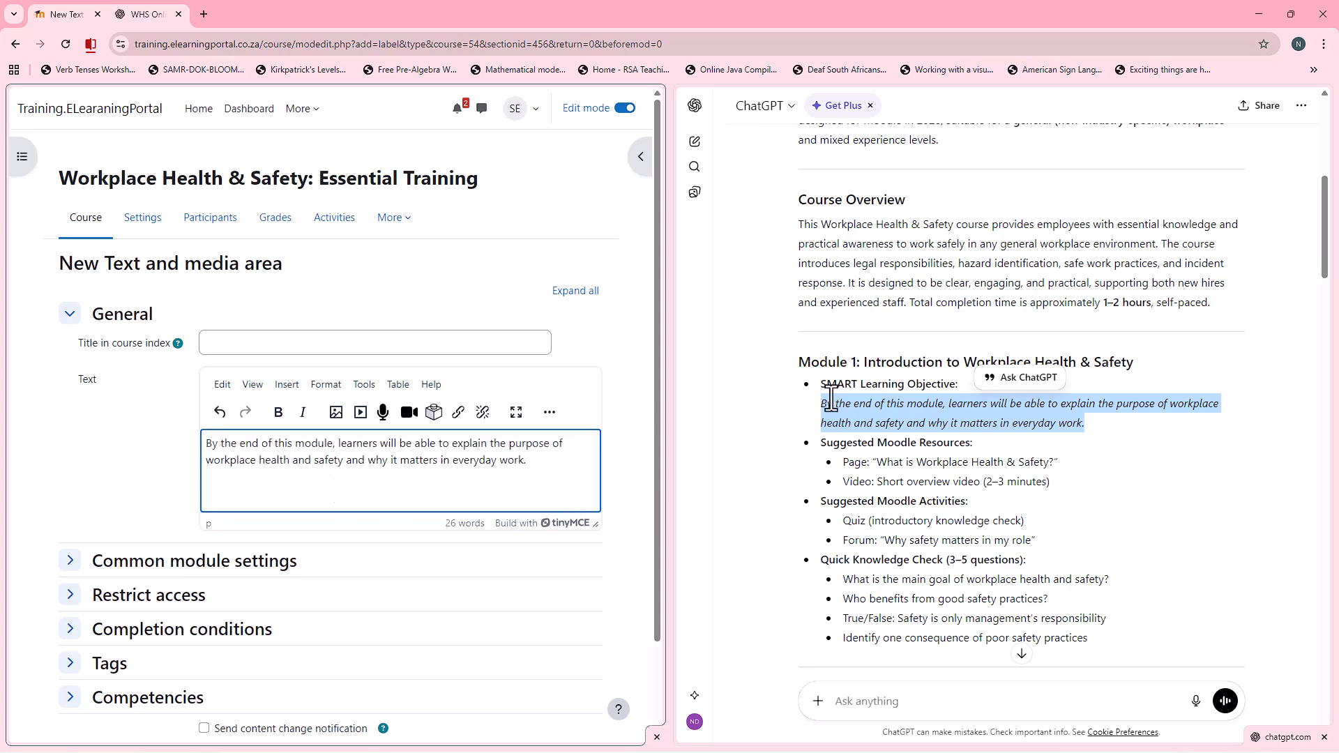
Step: Set the text area's course index title to "SMART Learning Objective", copied from the ChatGPT outline
{"action": "left_click_drag", "start_coordinate": [823, 389], "coordinate": [961, 387]}
{"action": "right_click", "coordinate": [957, 391]}
{"action": "left_click", "coordinate": [966, 402]}
{"action": "left_click", "coordinate": [384, 348]}
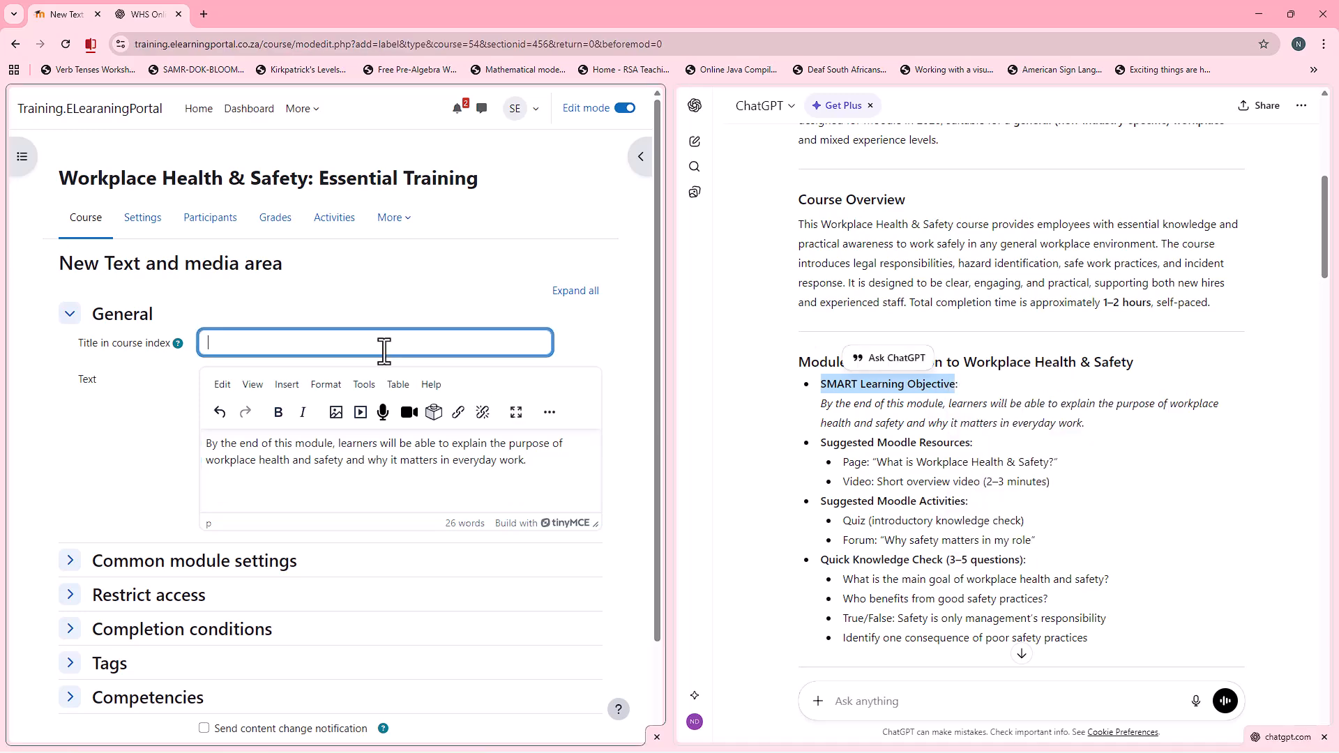
{"action": "key", "text": "ctrl+v"}
Step: Check the text area's completion conditions, keep them at None, and save it back to the course
{"action": "scroll", "coordinate": [171, 447], "scroll_direction": "down", "scroll_amount": 3}
{"action": "left_click", "coordinate": [70, 522]}
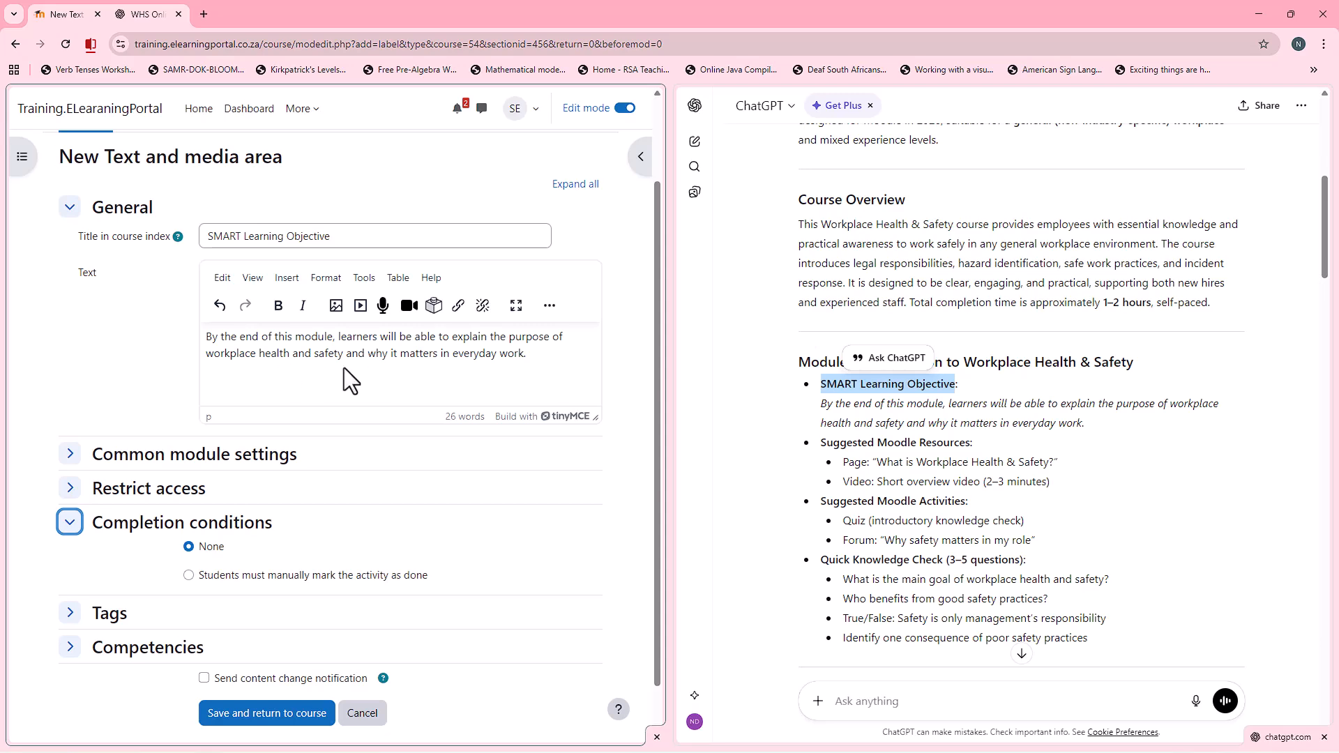
{"action": "scroll", "coordinate": [357, 442], "scroll_direction": "down", "scroll_amount": 1}
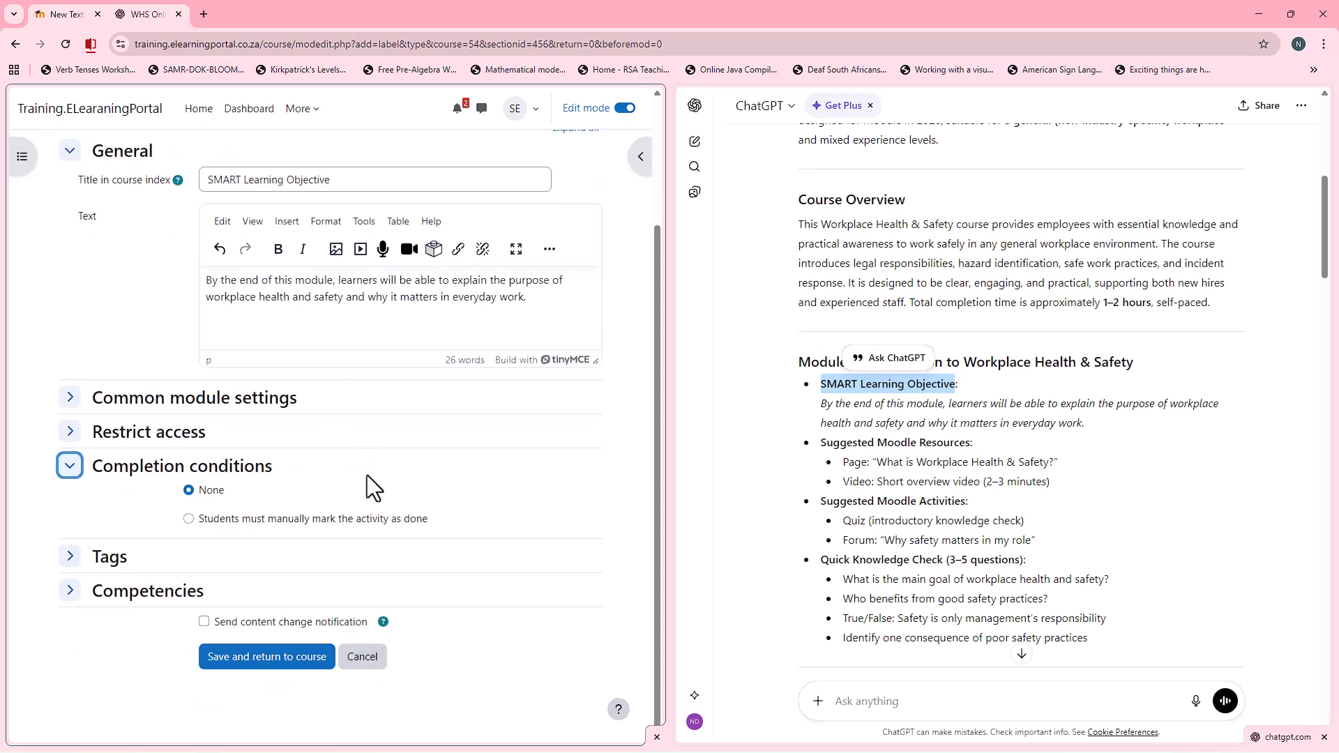
{"action": "left_click", "coordinate": [286, 655]}
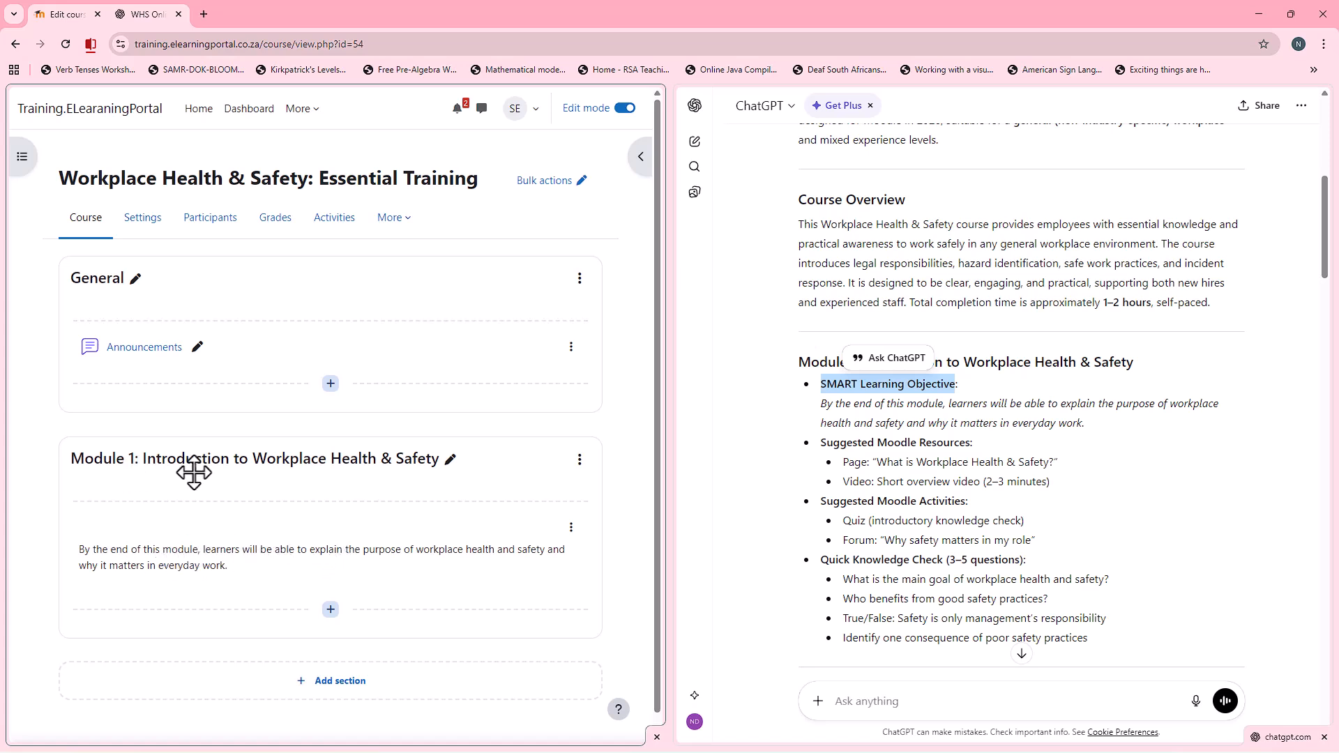
Step: Start a new Page resource in Module 1 below the learning objective text
{"action": "scroll", "coordinate": [194, 473], "scroll_direction": "down", "scroll_amount": 1}
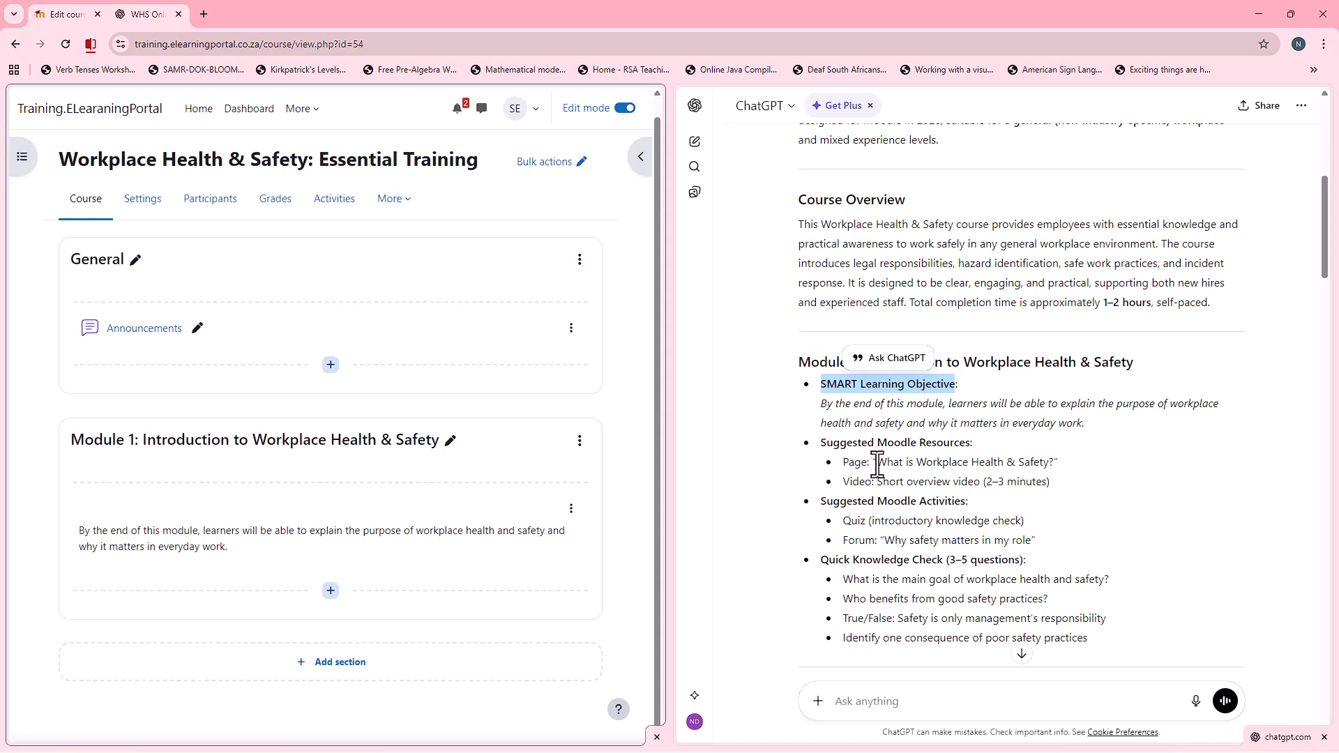
{"action": "left_click", "coordinate": [330, 591]}
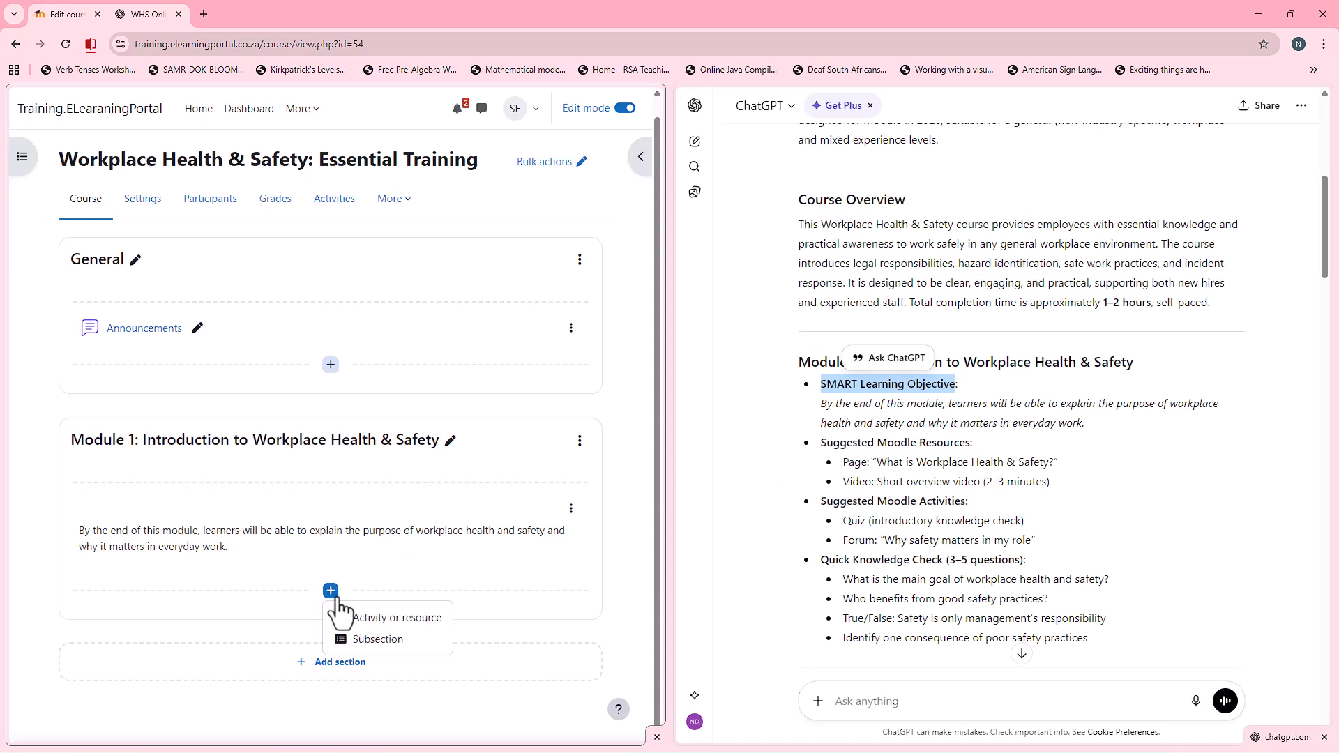
{"action": "left_click", "coordinate": [378, 615]}
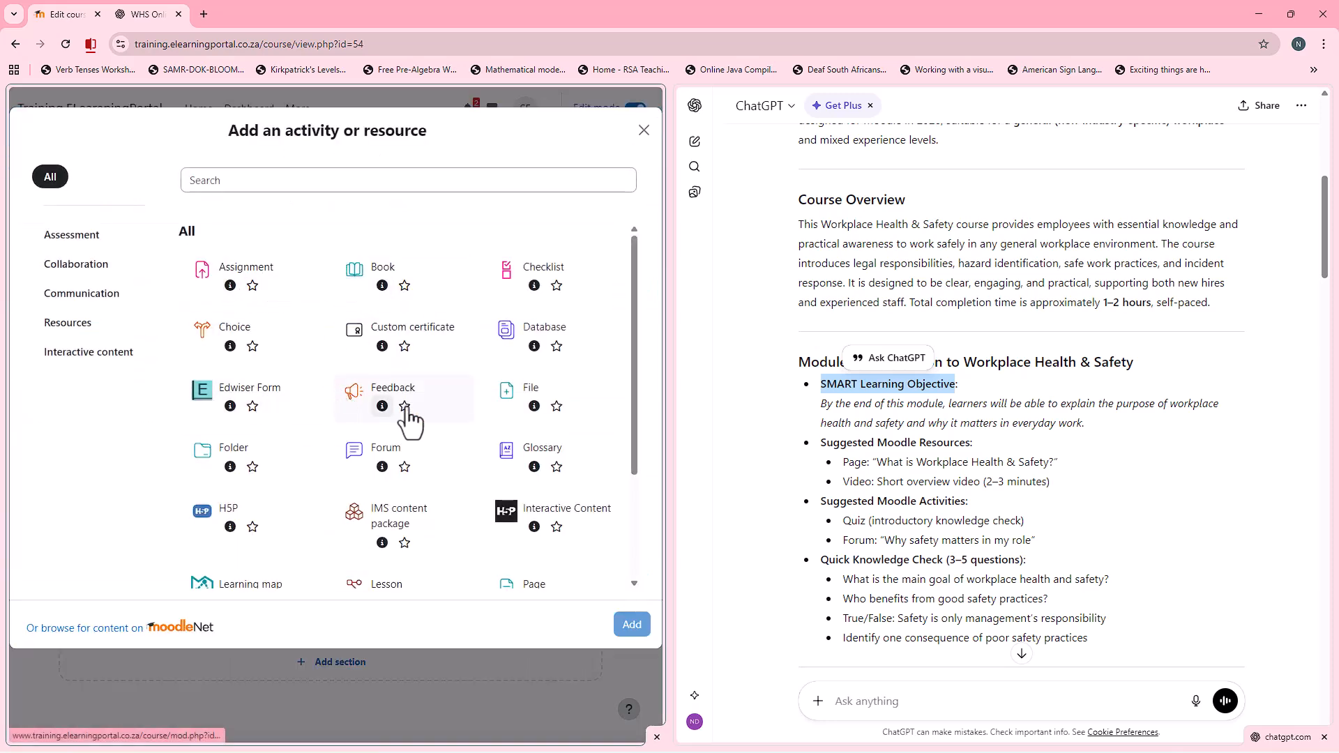
{"action": "scroll", "coordinate": [462, 452], "scroll_direction": "down", "scroll_amount": 2}
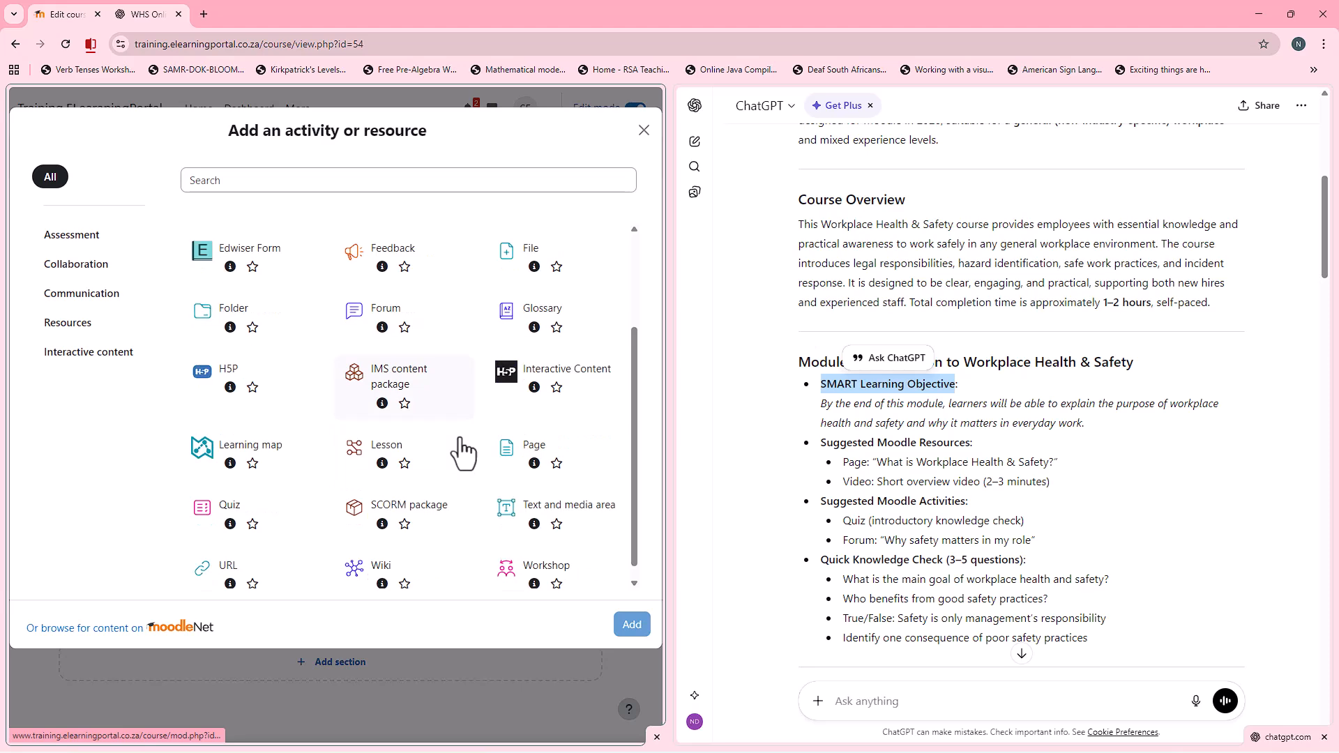
{"action": "left_click", "coordinate": [530, 439]}
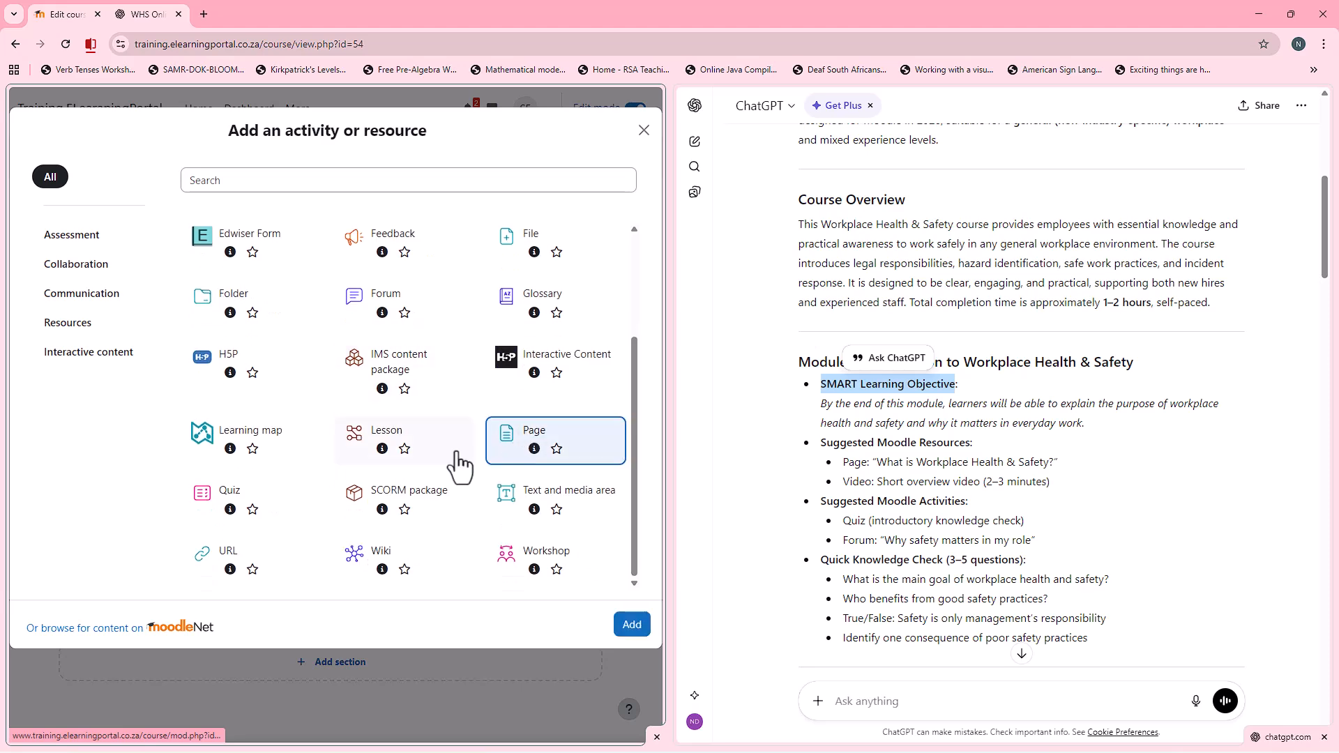
{"action": "left_click", "coordinate": [630, 626]}
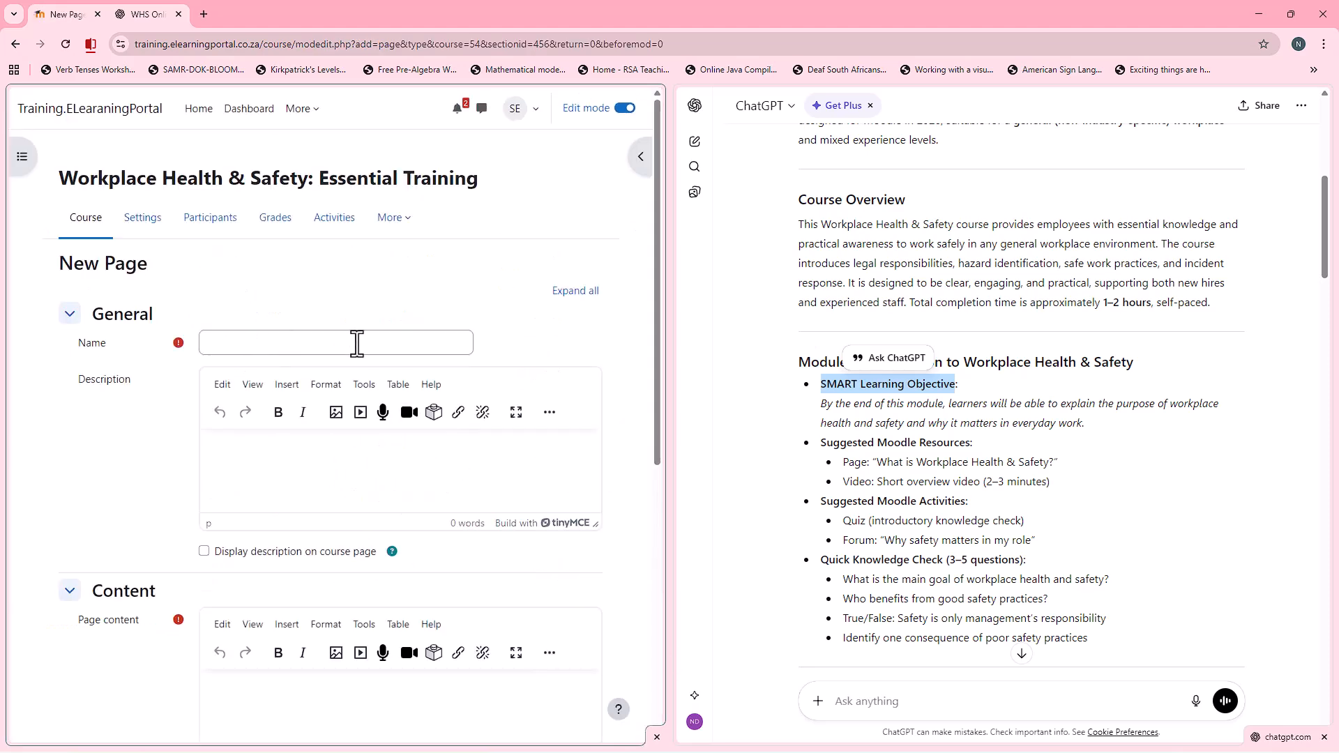
Step: Fill both the page's name and its page content with the suggested title "What is Workplace Health & Safety?" from ChatGPT
{"action": "left_click_drag", "start_coordinate": [879, 463], "coordinate": [1051, 466]}
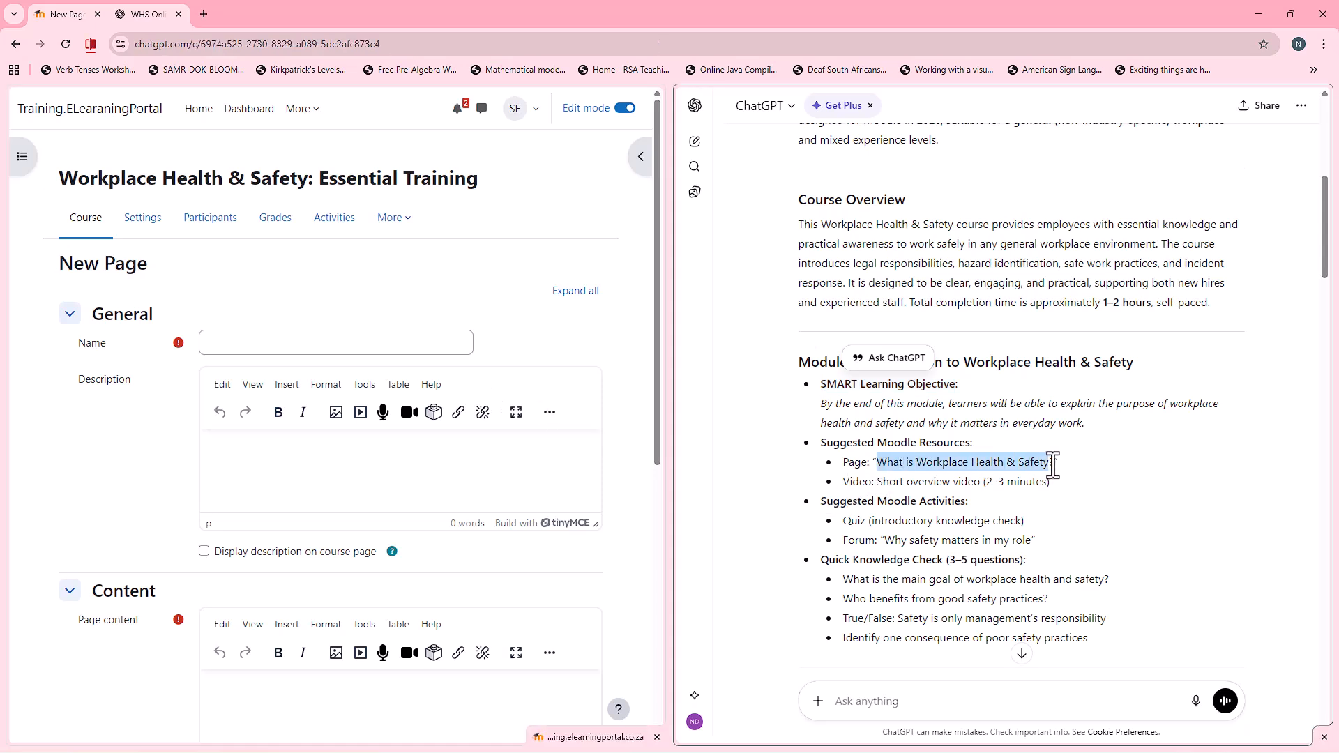
{"action": "right_click", "coordinate": [1054, 466]}
{"action": "left_click", "coordinate": [1044, 478]}
{"action": "left_click", "coordinate": [357, 351]}
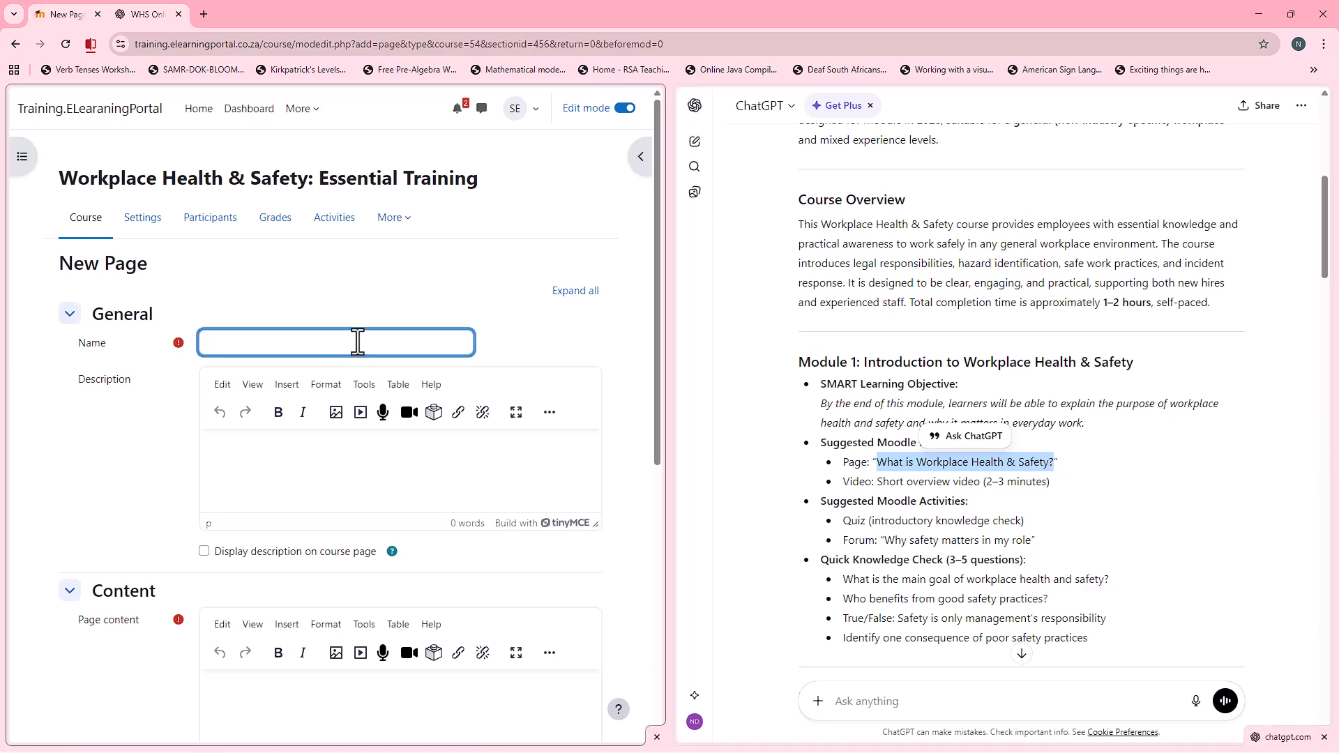
{"action": "key", "text": "ctrl+v"}
{"action": "scroll", "coordinate": [237, 481], "scroll_direction": "down", "scroll_amount": 2}
{"action": "left_click", "coordinate": [251, 565]}
{"action": "key", "text": "ctrl+v"}
Step: Set the page's completion to Add requirements with "View the activity", and save it back to the course
{"action": "scroll", "coordinate": [140, 551], "scroll_direction": "down", "scroll_amount": 5}
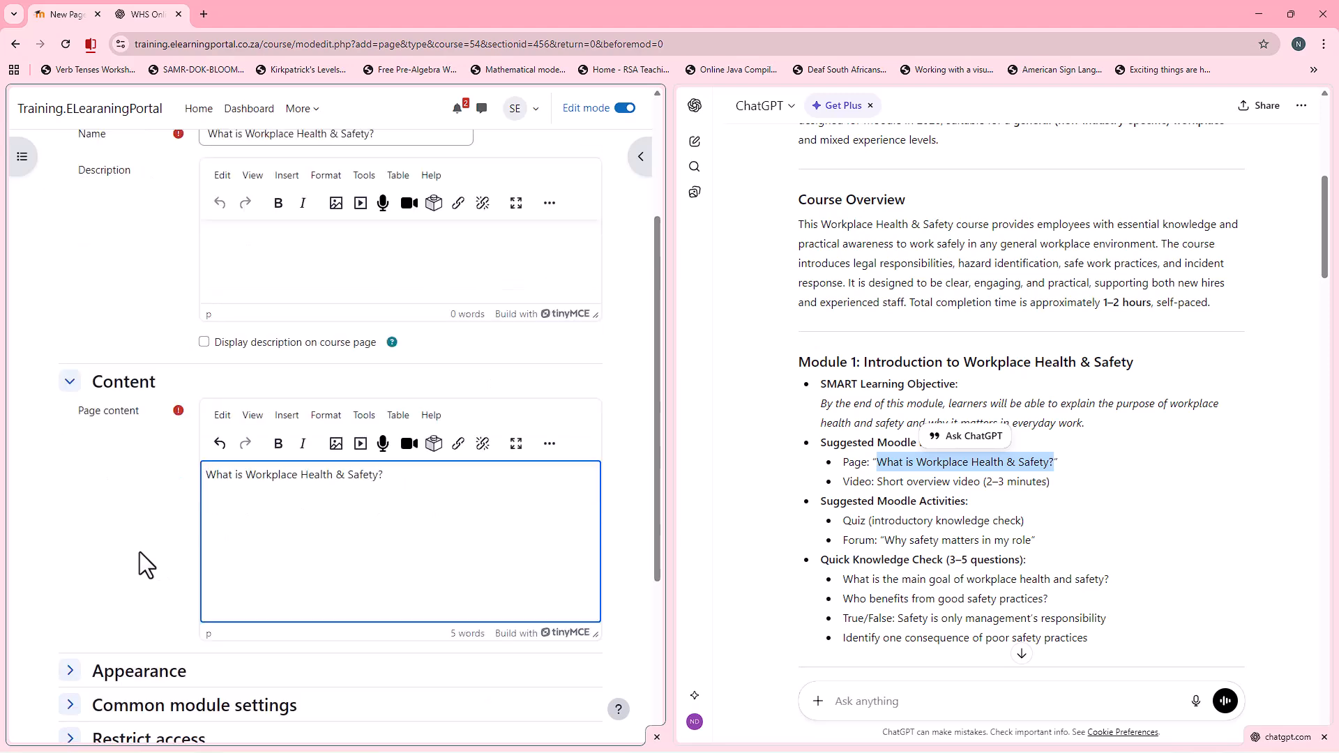
{"action": "left_click", "coordinate": [70, 510]}
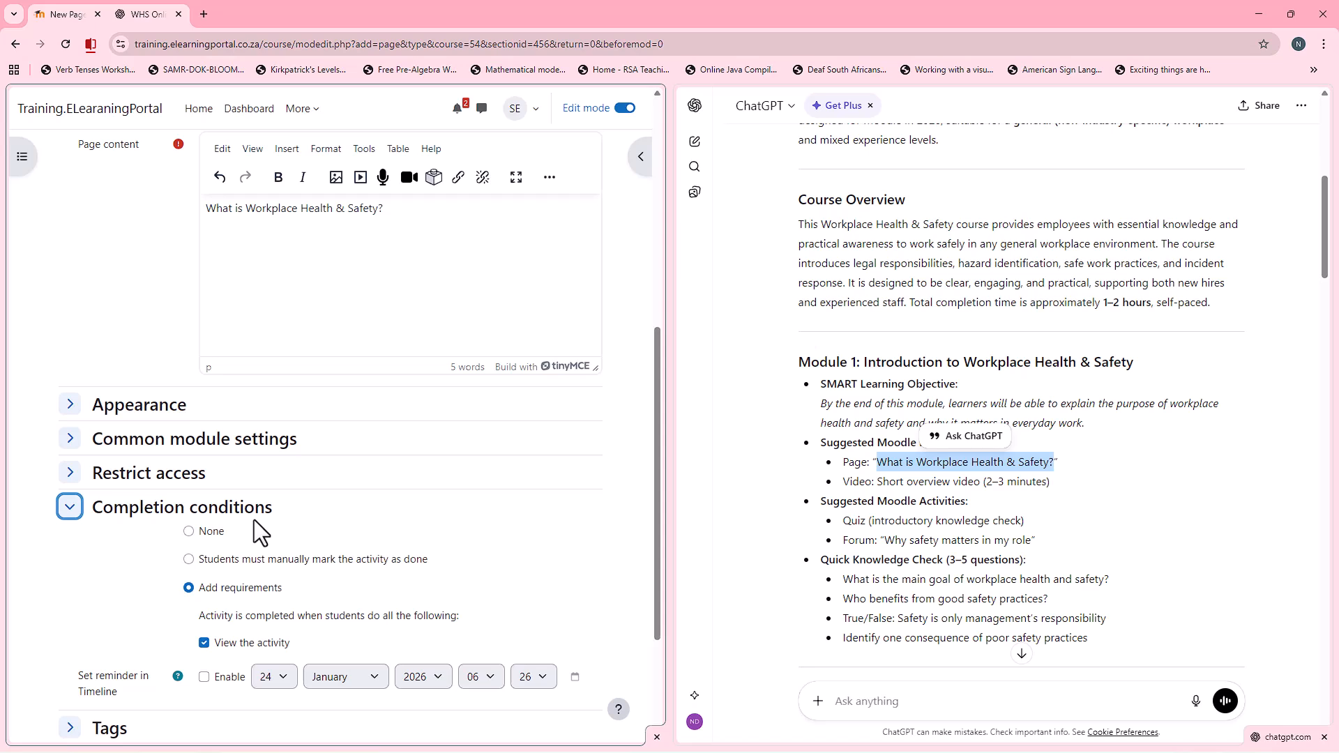
{"action": "left_click", "coordinate": [189, 531]}
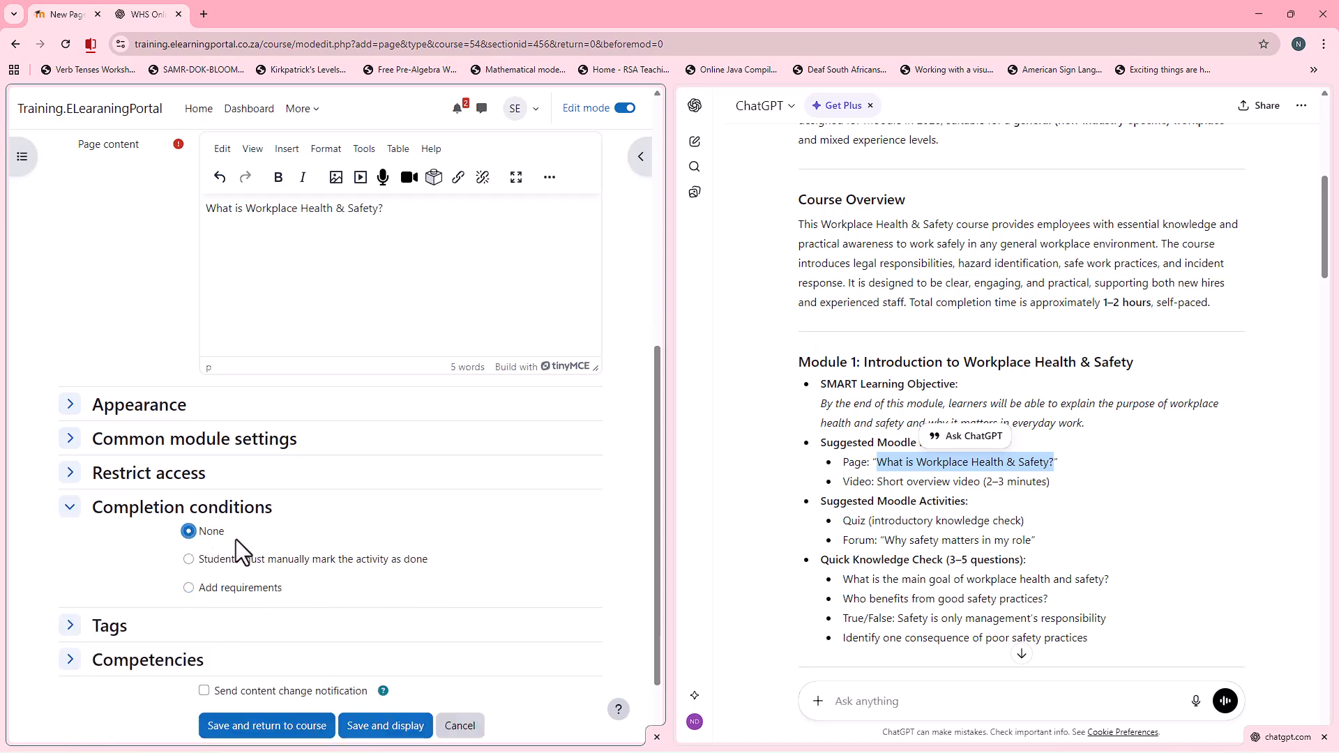
{"action": "left_click", "coordinate": [226, 590]}
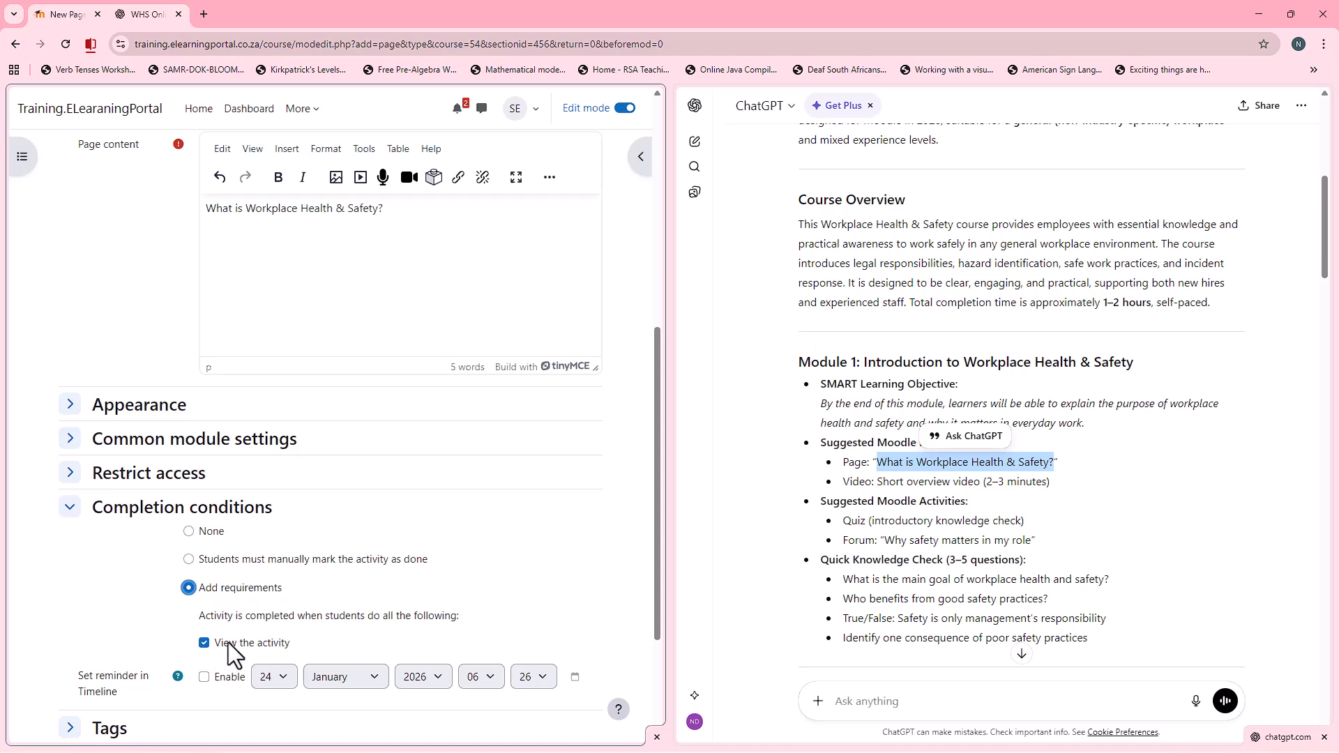
{"action": "scroll", "coordinate": [370, 545], "scroll_direction": "down", "scroll_amount": 3}
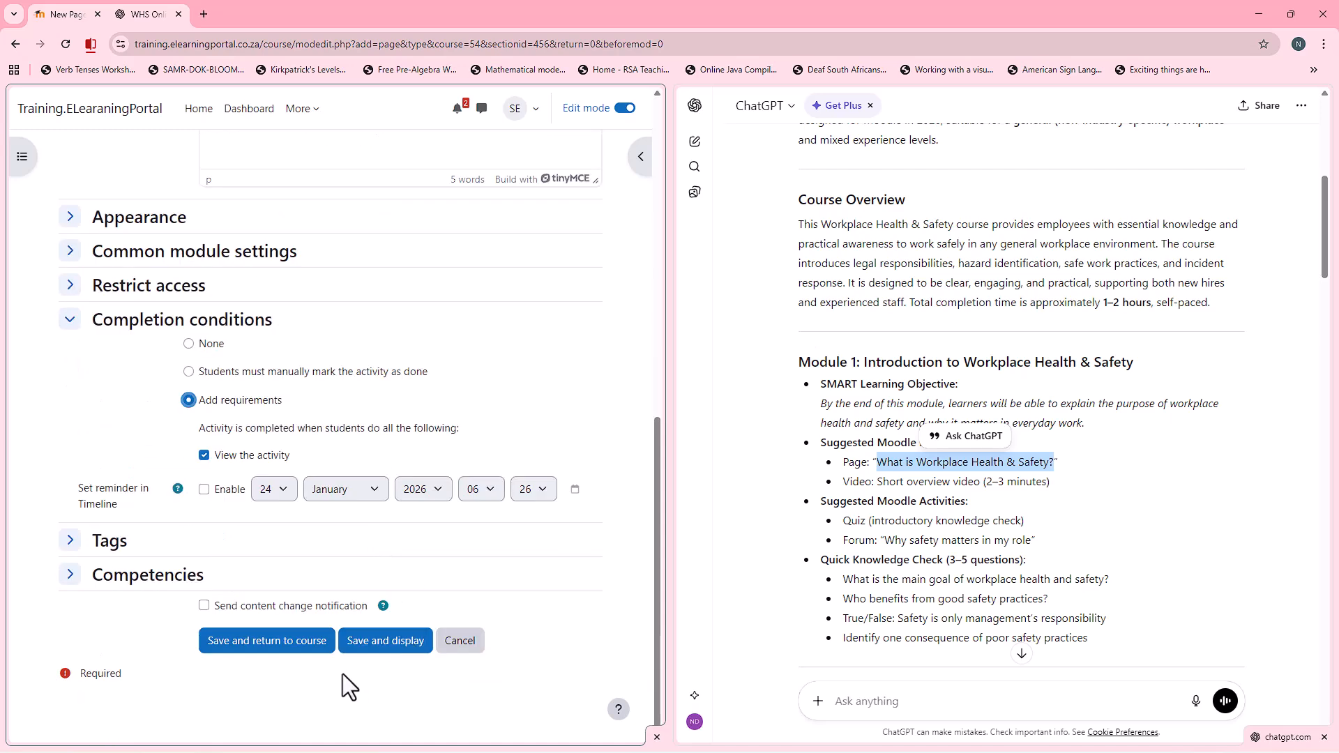
{"action": "left_click", "coordinate": [286, 642]}
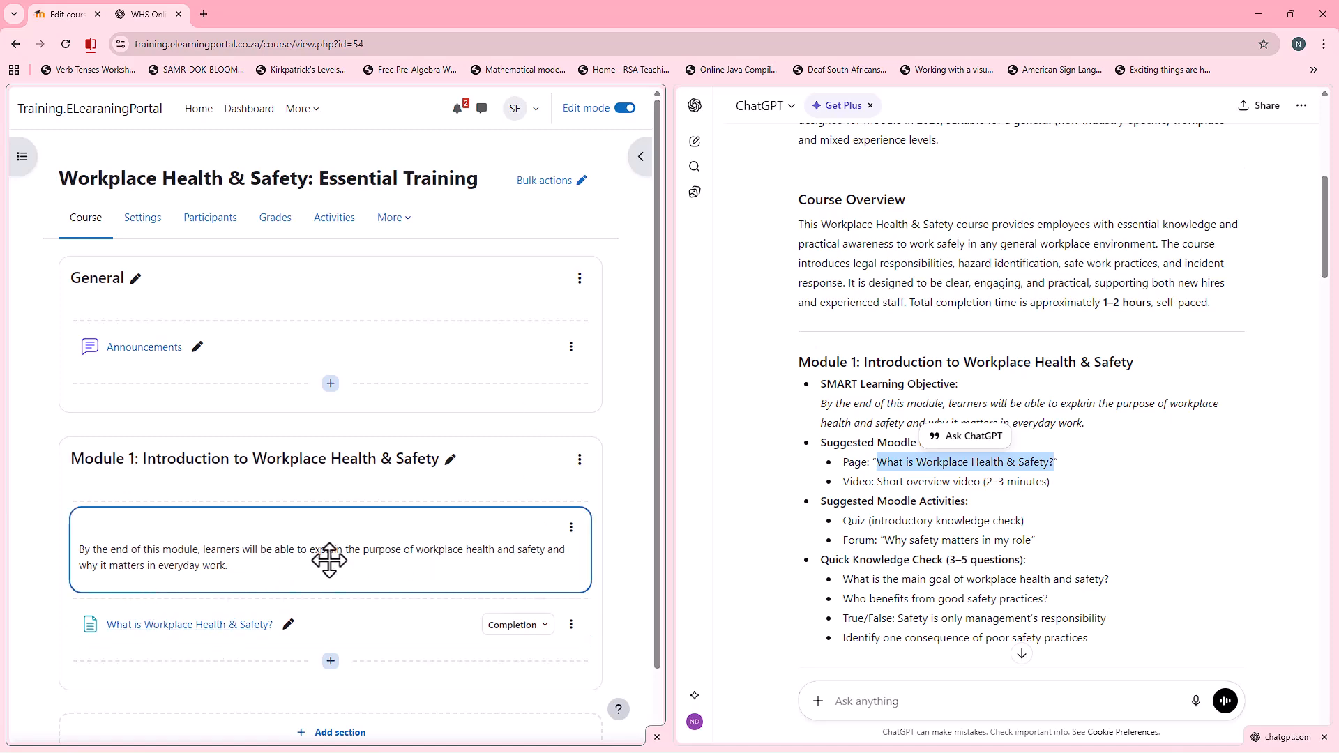
Step: Start a new Interactive Content activity in Module 1 and choose Cornell Notes as its H5P content type
{"action": "scroll", "coordinate": [329, 561], "scroll_direction": "down", "scroll_amount": 1}
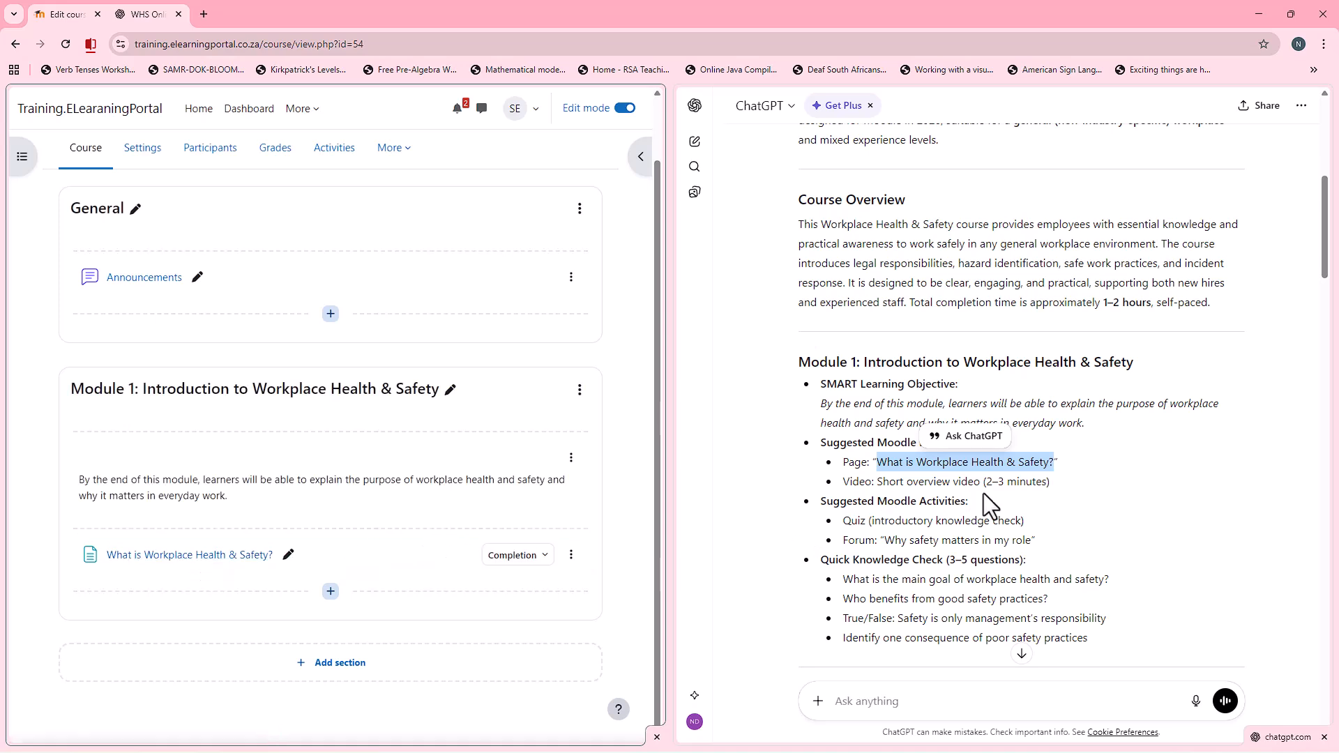
{"action": "left_click", "coordinate": [330, 591]}
{"action": "left_click", "coordinate": [395, 620]}
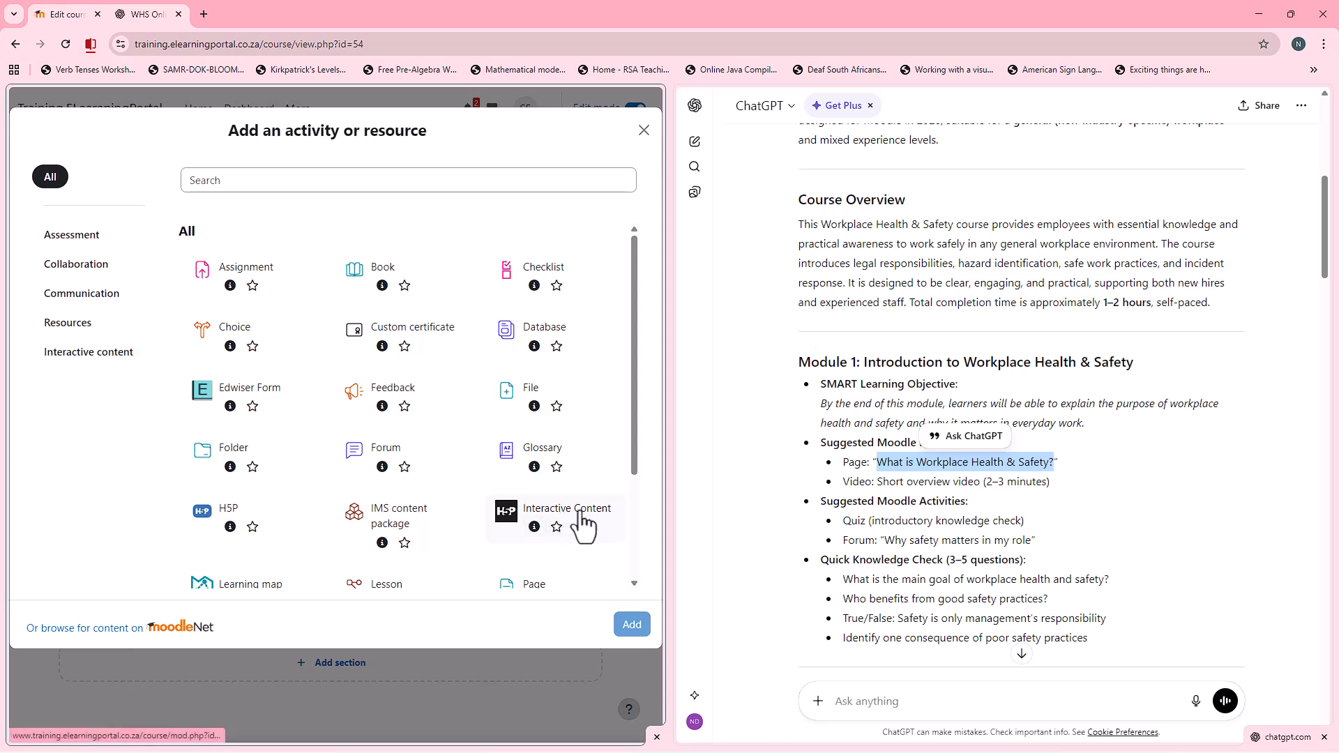
{"action": "left_click", "coordinate": [582, 526]}
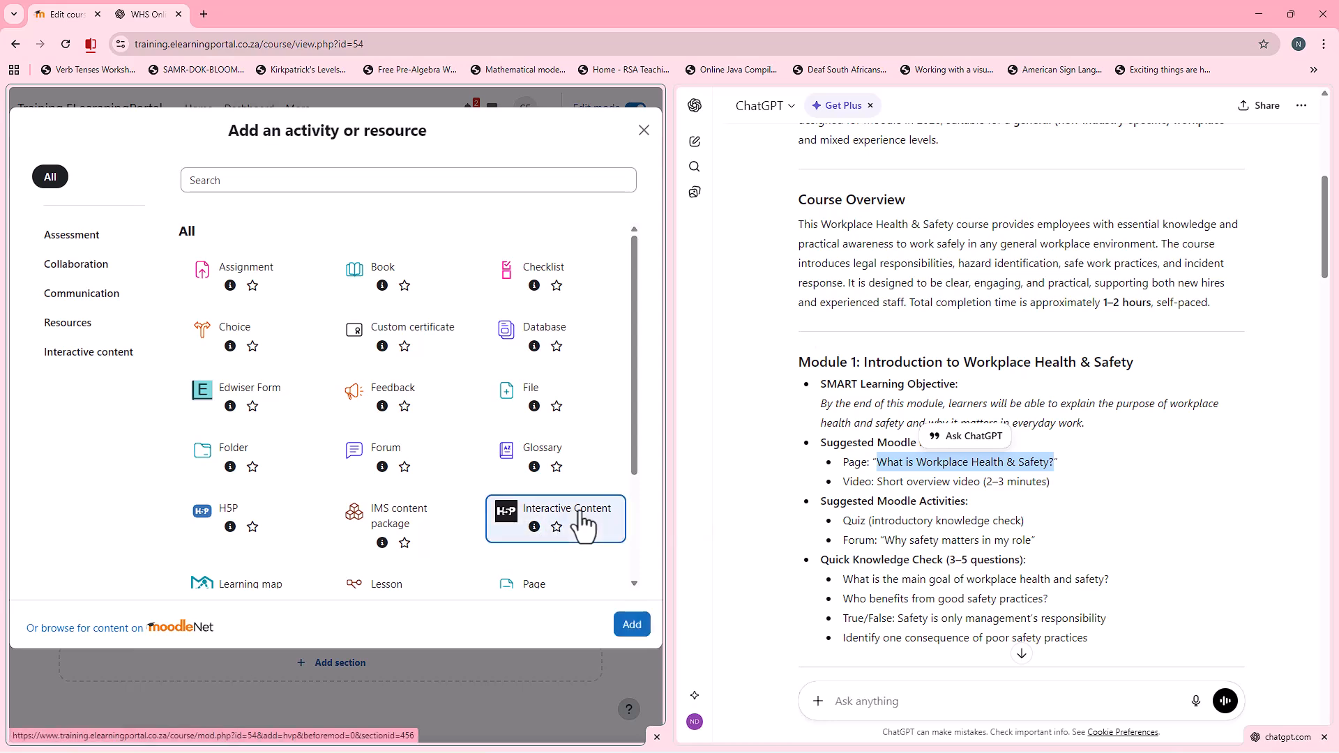
{"action": "left_click", "coordinate": [632, 624]}
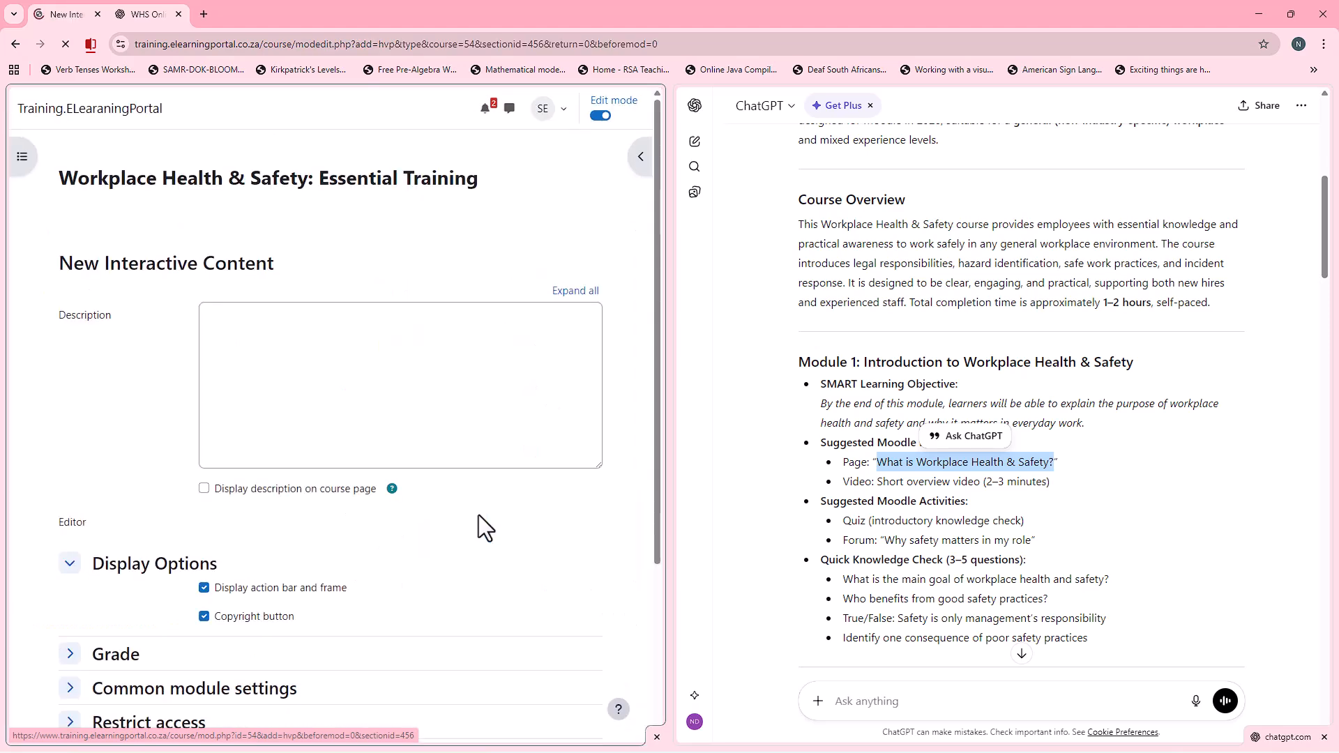
{"action": "scroll", "coordinate": [118, 438], "scroll_direction": "down", "scroll_amount": 5}
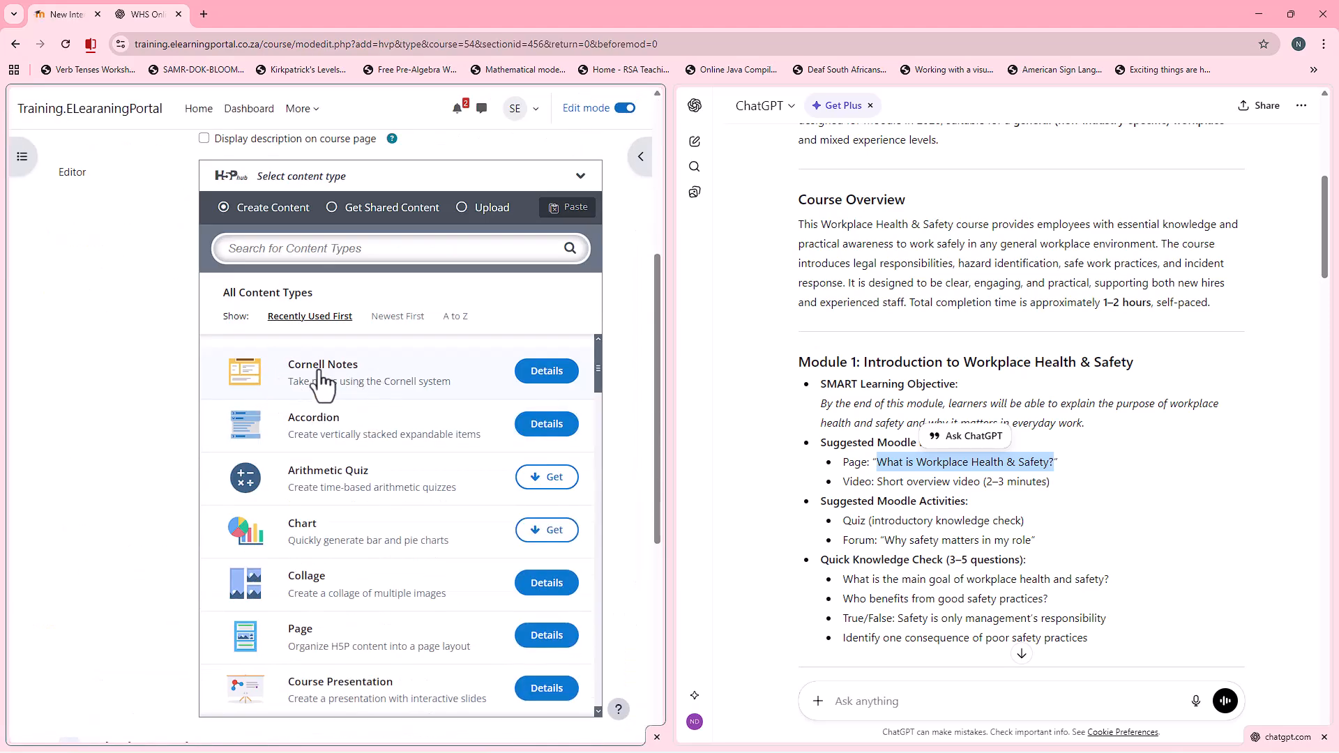
{"action": "left_click", "coordinate": [363, 393]}
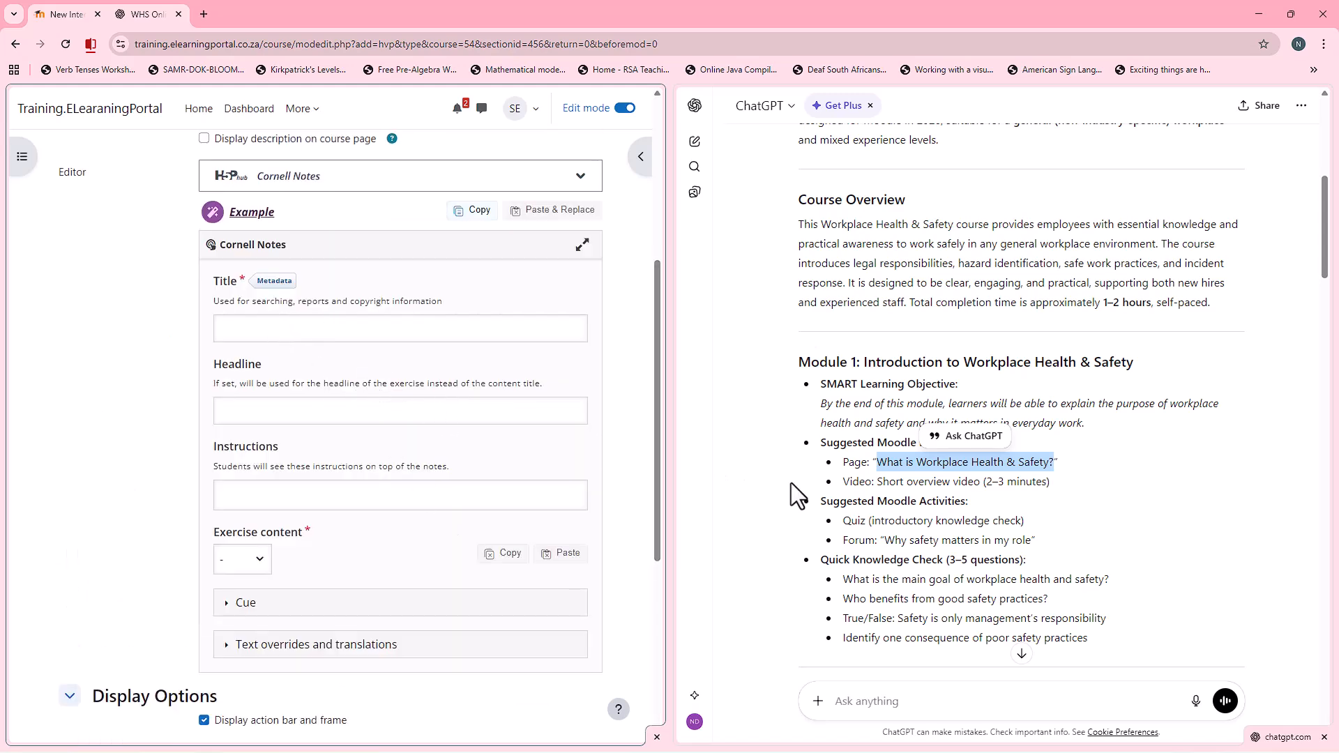
{"action": "left_click_drag", "start_coordinate": [877, 482], "coordinate": [1050, 483]}
{"action": "right_click", "coordinate": [1029, 483]}
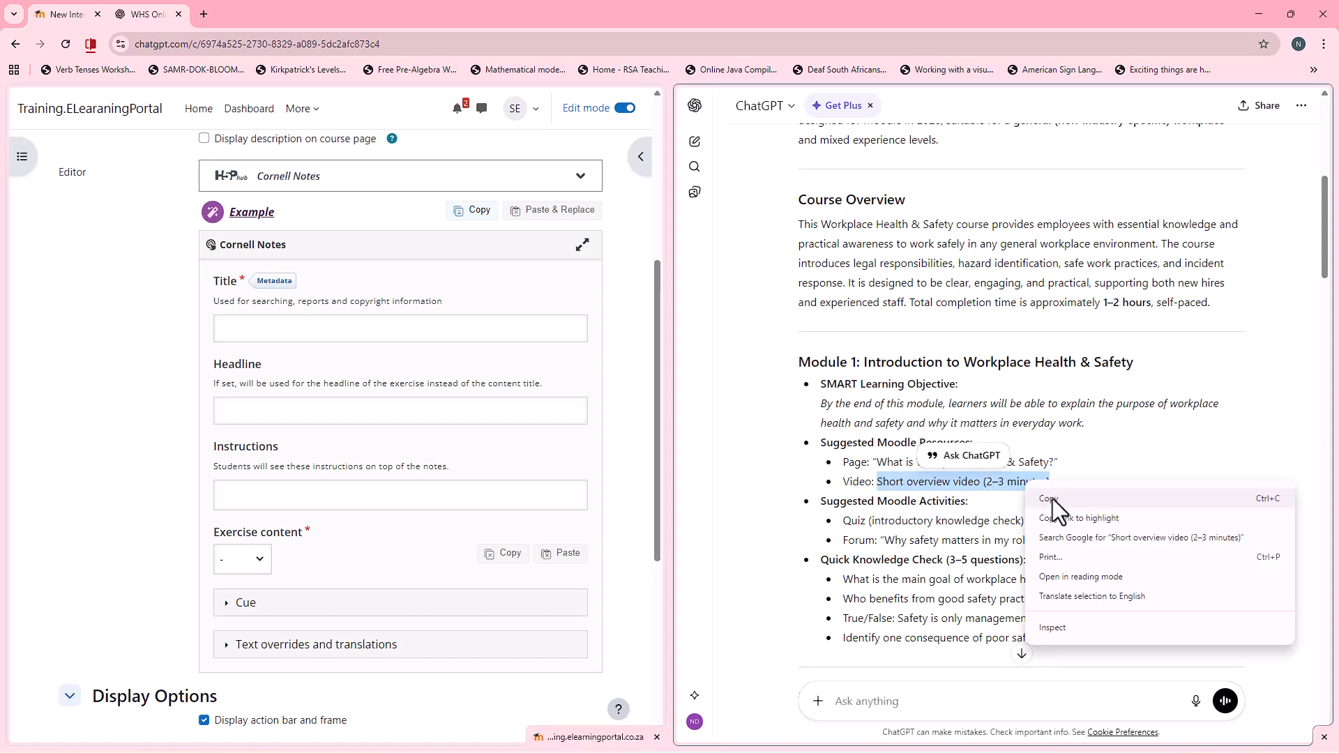
{"action": "left_click", "coordinate": [1053, 499]}
{"action": "left_click", "coordinate": [871, 481]}
Step: Copy "Video: Short overview video (2–3 minutes)" from the ChatGPT outline into the Cornell Notes title
{"action": "left_click_drag", "start_coordinate": [844, 481], "coordinate": [1050, 482]}
{"action": "right_click", "coordinate": [1037, 483]}
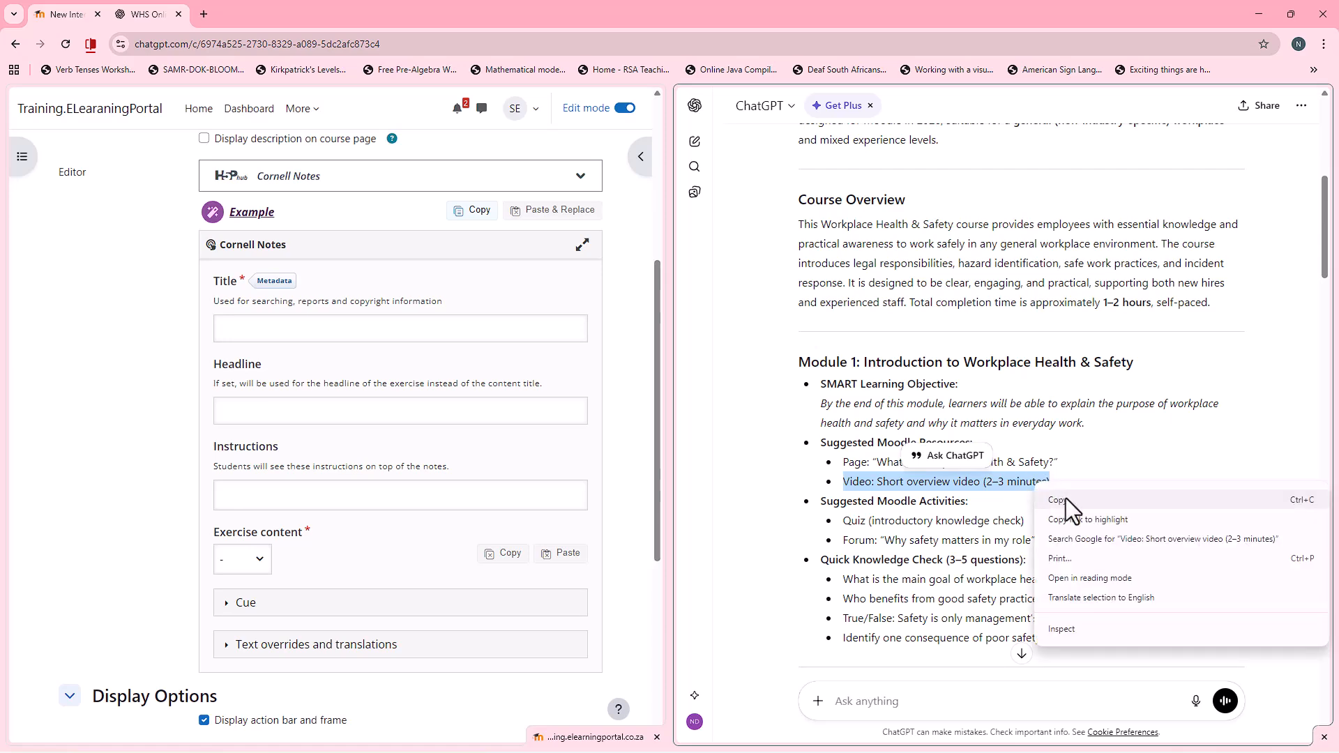
{"action": "left_click", "coordinate": [1066, 500]}
{"action": "left_click", "coordinate": [379, 328]}
{"action": "key", "text": "ctrl+v"}
Step: Set the exercise content to Video and title the video "Video: Short overview video (2–3 minutes)"
{"action": "scroll", "coordinate": [318, 421], "scroll_direction": "down", "scroll_amount": 2}
{"action": "left_click", "coordinate": [263, 421]}
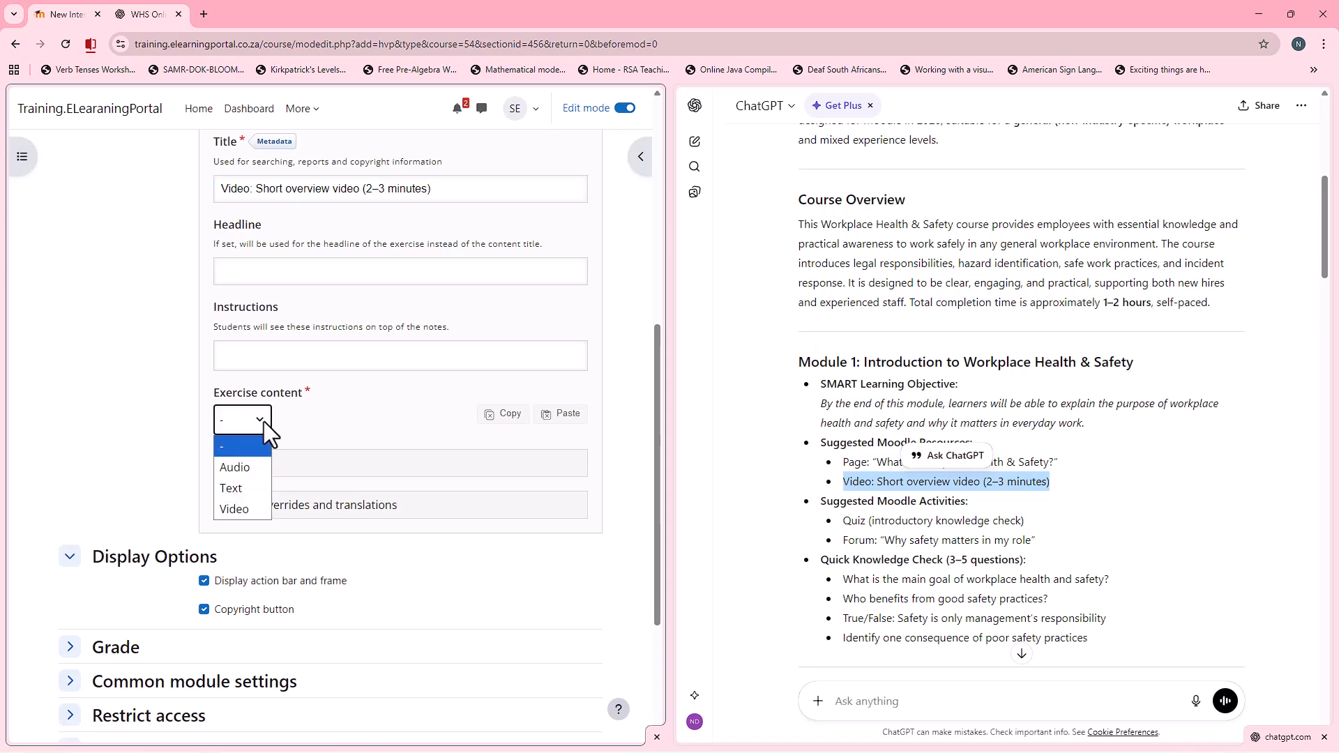
{"action": "left_click", "coordinate": [253, 502]}
{"action": "left_click_drag", "start_coordinate": [320, 503], "coordinate": [222, 504]}
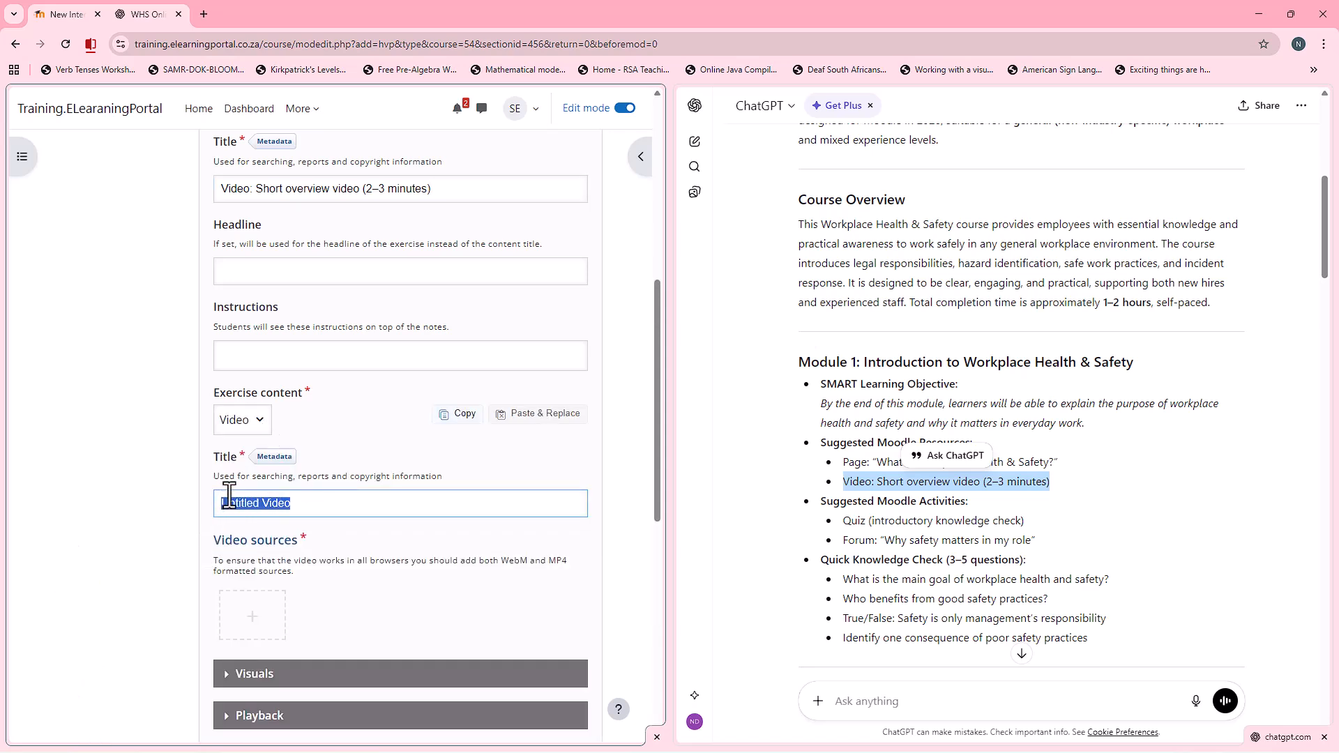
{"action": "key", "text": "ctrl+v"}
Step: Start adding a video source to the exercise and activate its video URL entry
{"action": "scroll", "coordinate": [378, 527], "scroll_direction": "down", "scroll_amount": 2}
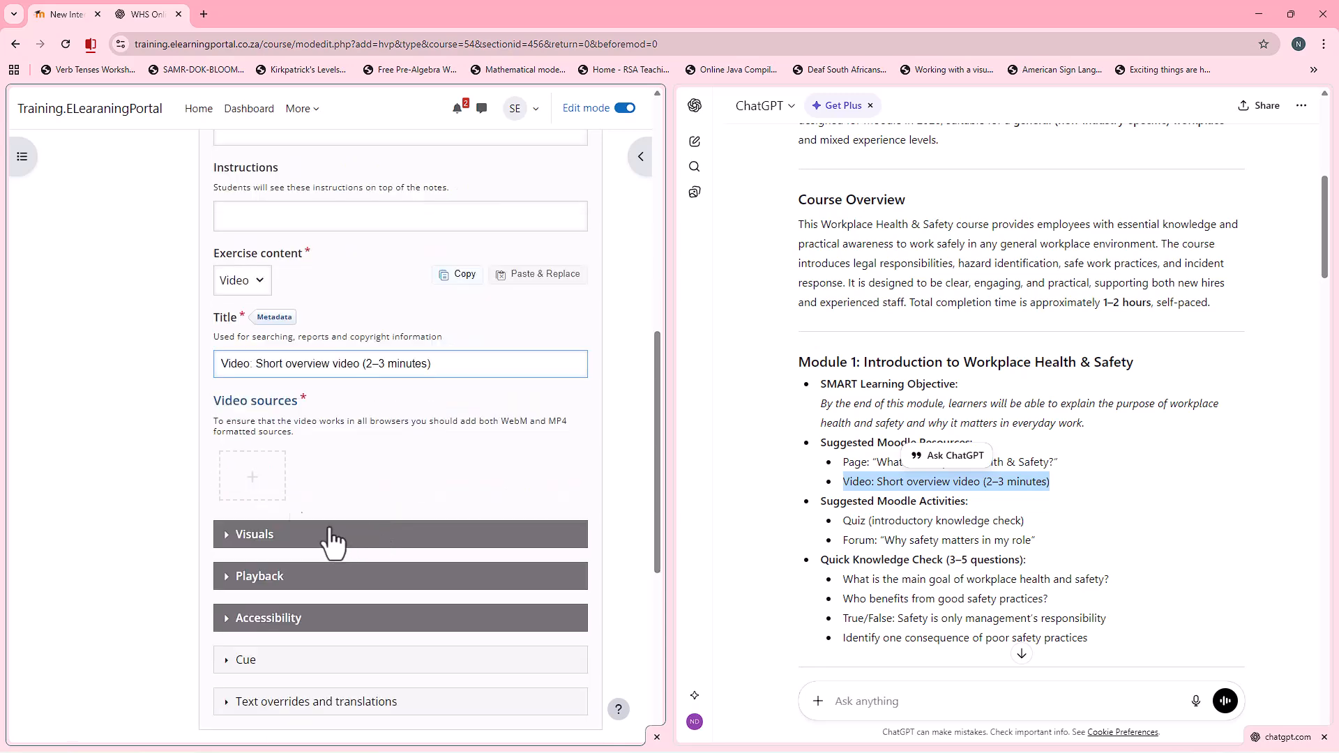
{"action": "left_click", "coordinate": [250, 491]}
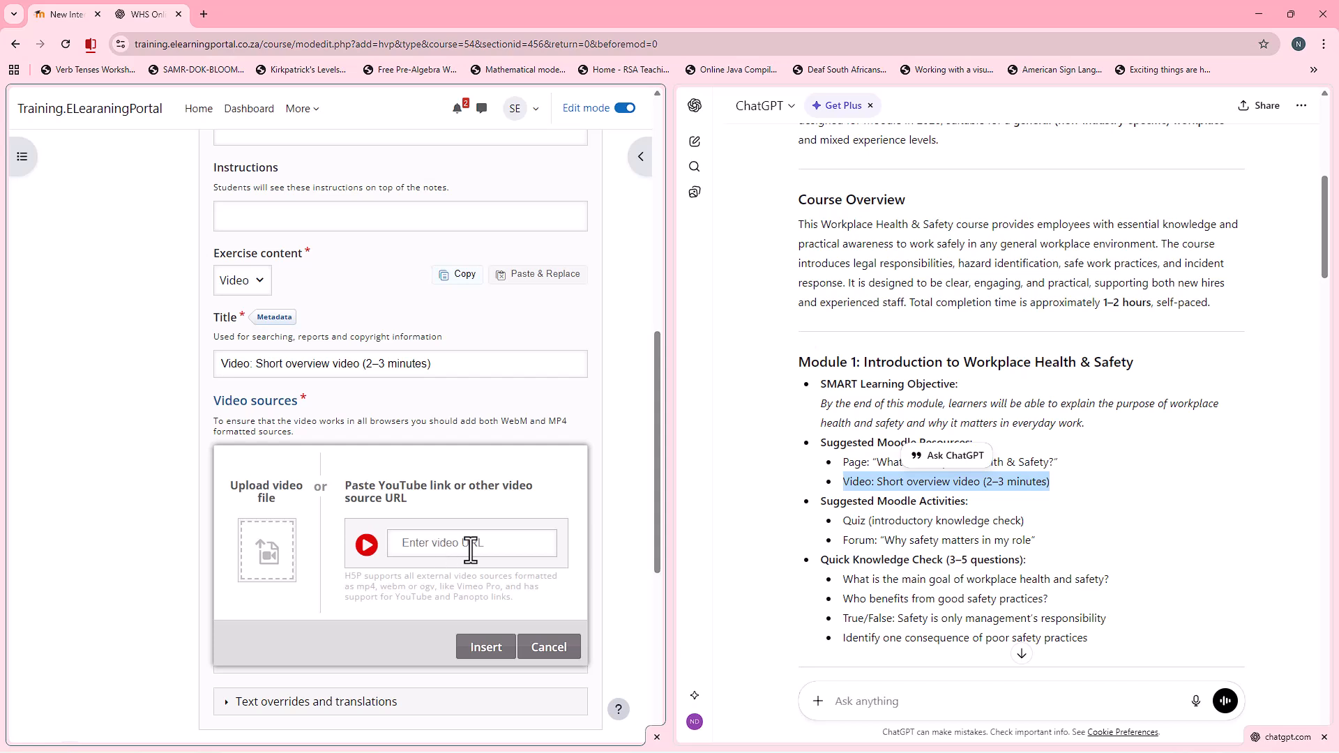
{"action": "left_click", "coordinate": [439, 545]}
Step: Search Google for "youtube" in a new browser tab and open the YouTube site
{"action": "left_click", "coordinate": [204, 14]}
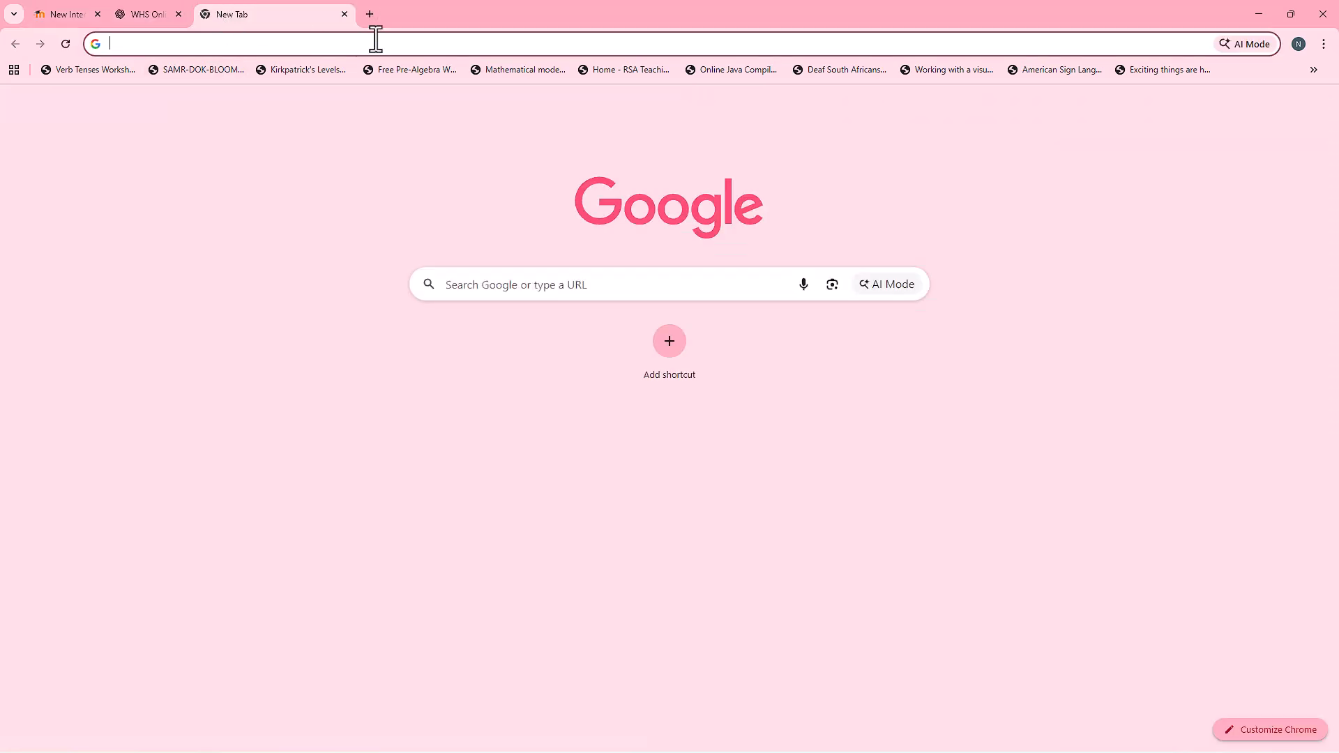
{"action": "type", "text": "you"}
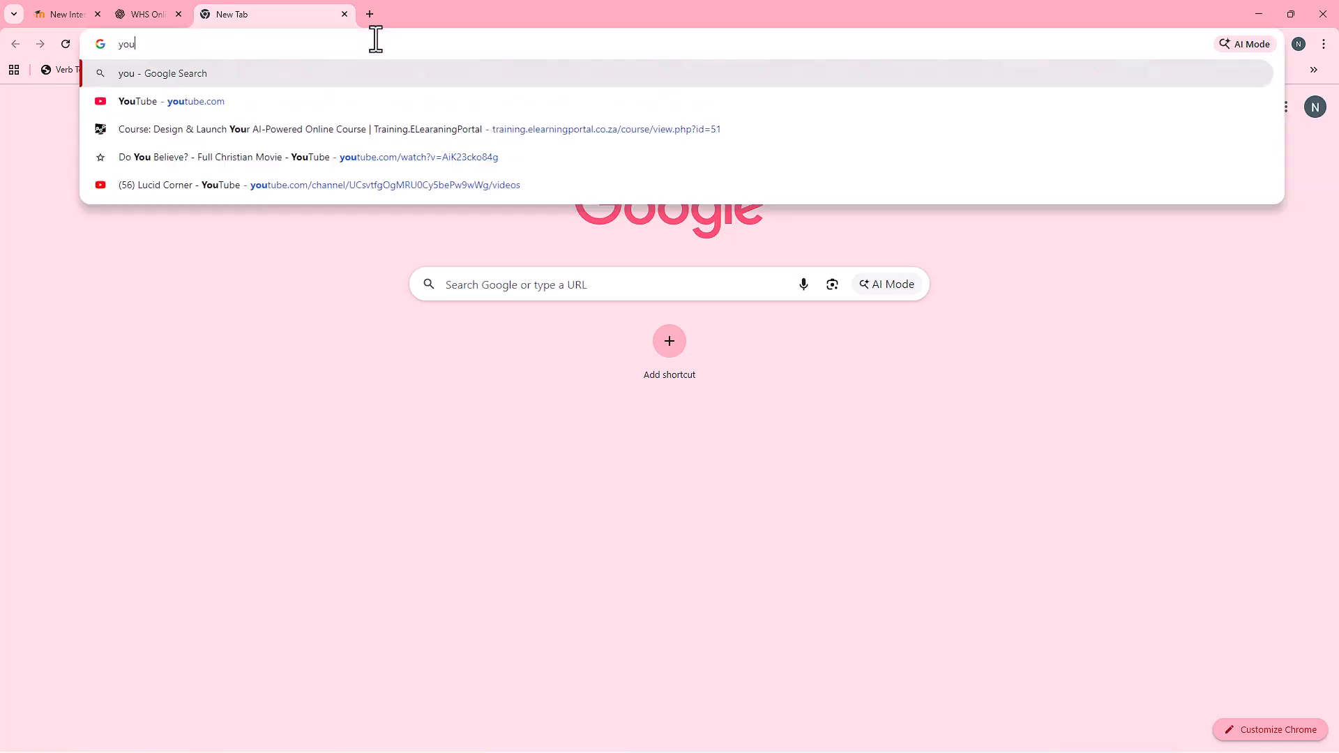
{"action": "type", "text": "tube"}
{"action": "key", "text": "Return"}
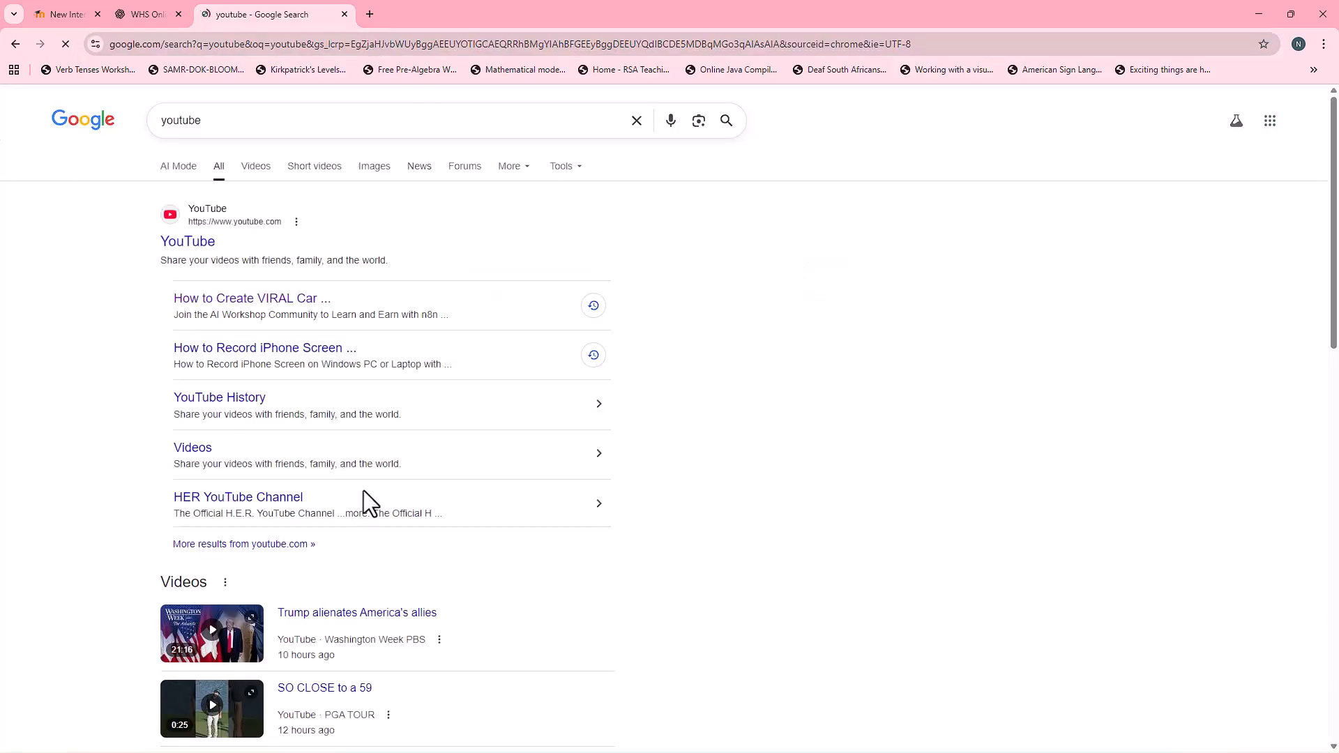
{"action": "left_click", "coordinate": [188, 244]}
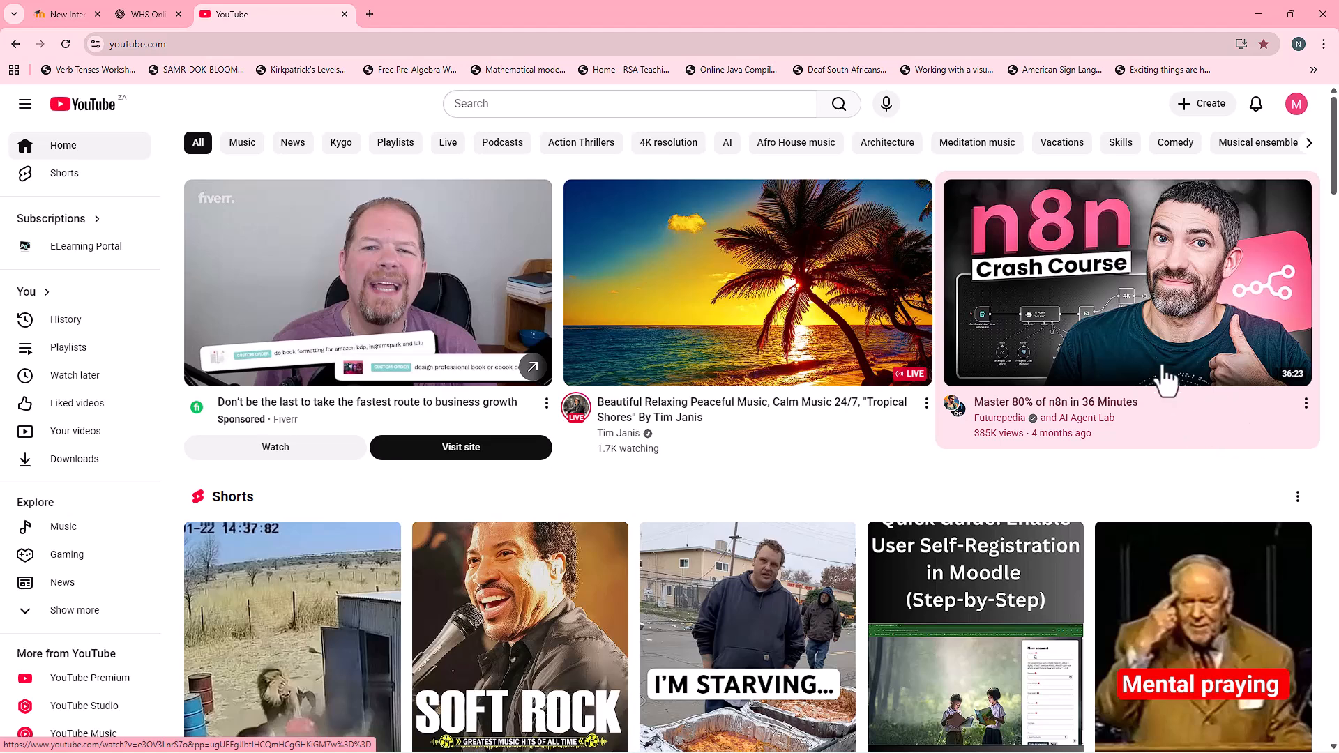
Step: Open the YouTube video "Master 80% of n8n in 36 Minutes" and copy its share link
{"action": "left_click", "coordinate": [1174, 329]}
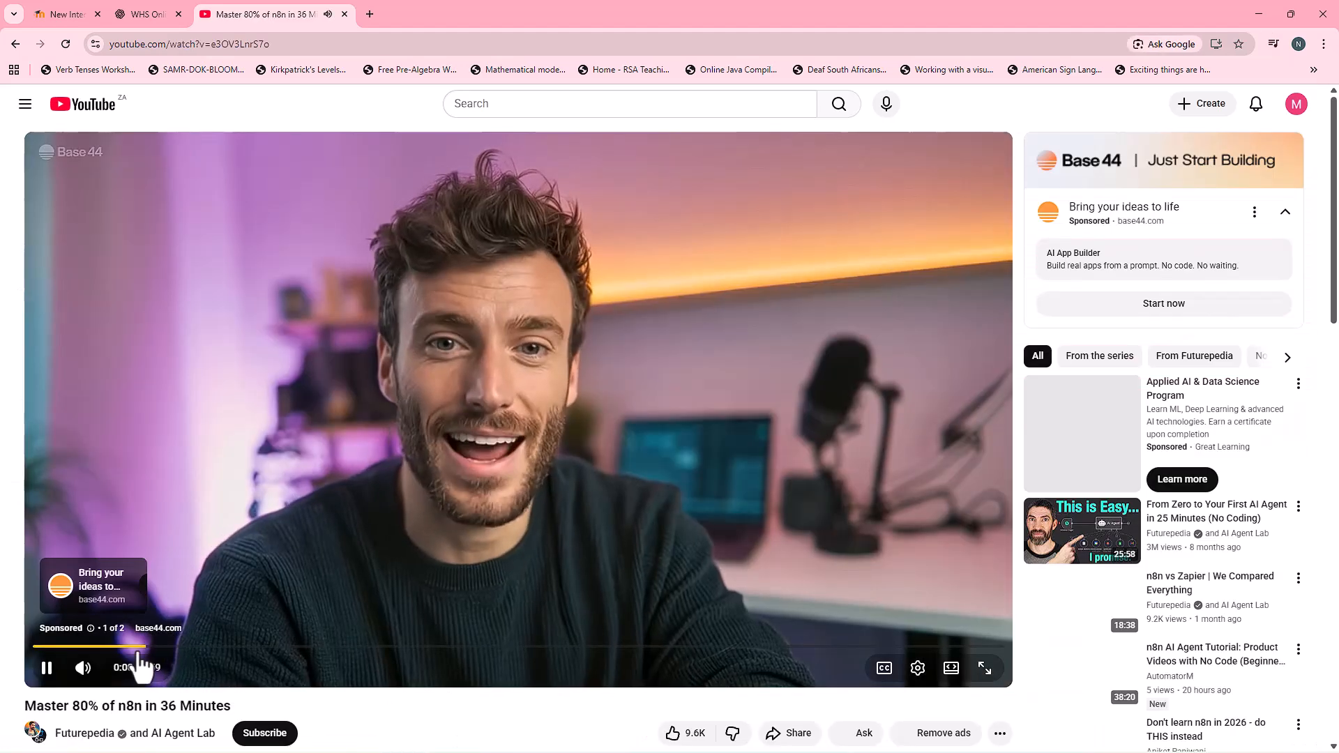
{"action": "scroll", "coordinate": [795, 541], "scroll_direction": "down", "scroll_amount": 3}
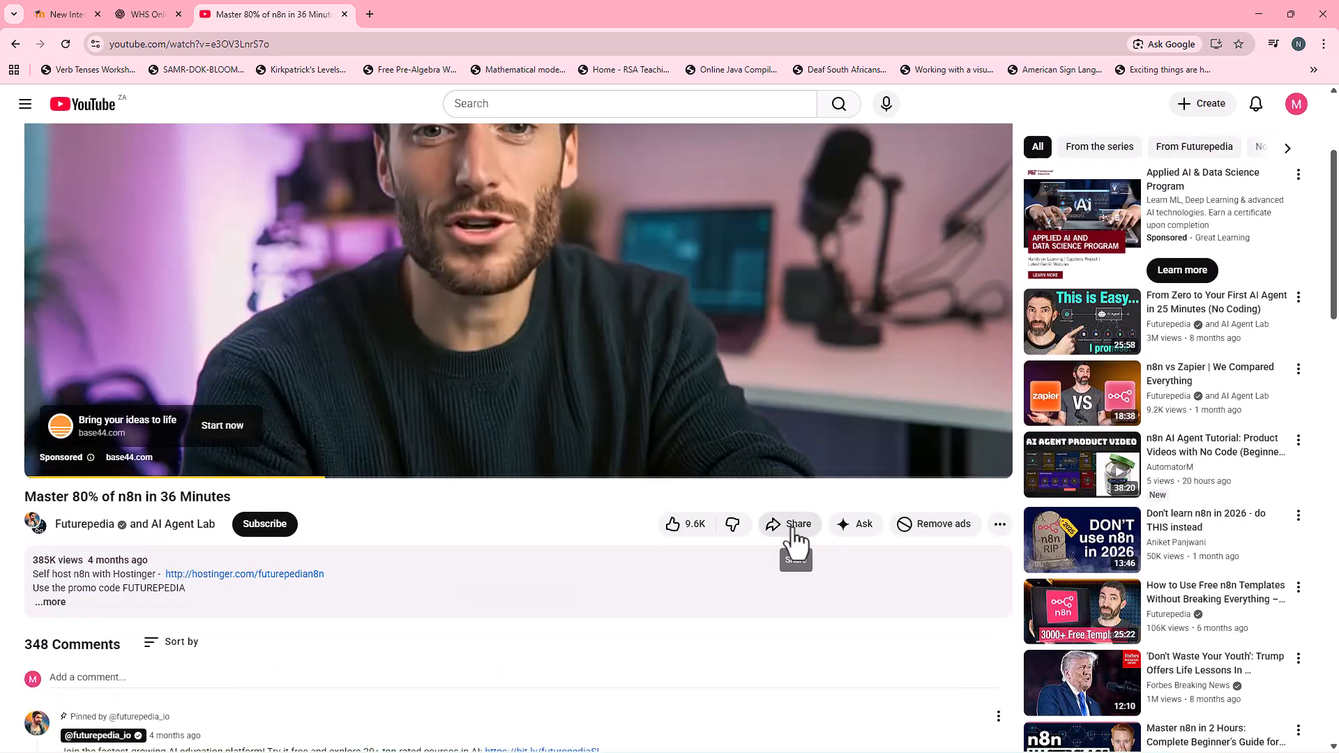
{"action": "left_click", "coordinate": [796, 537]}
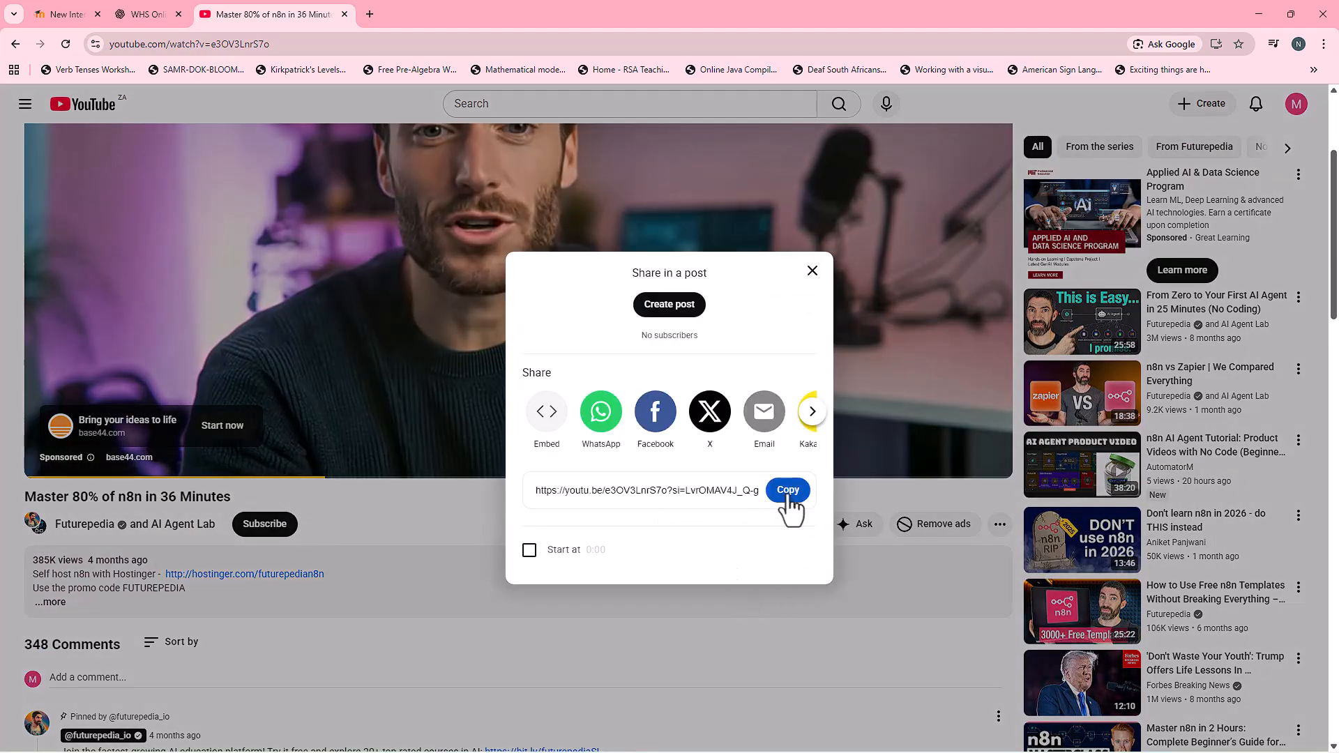
{"action": "left_click", "coordinate": [788, 490]}
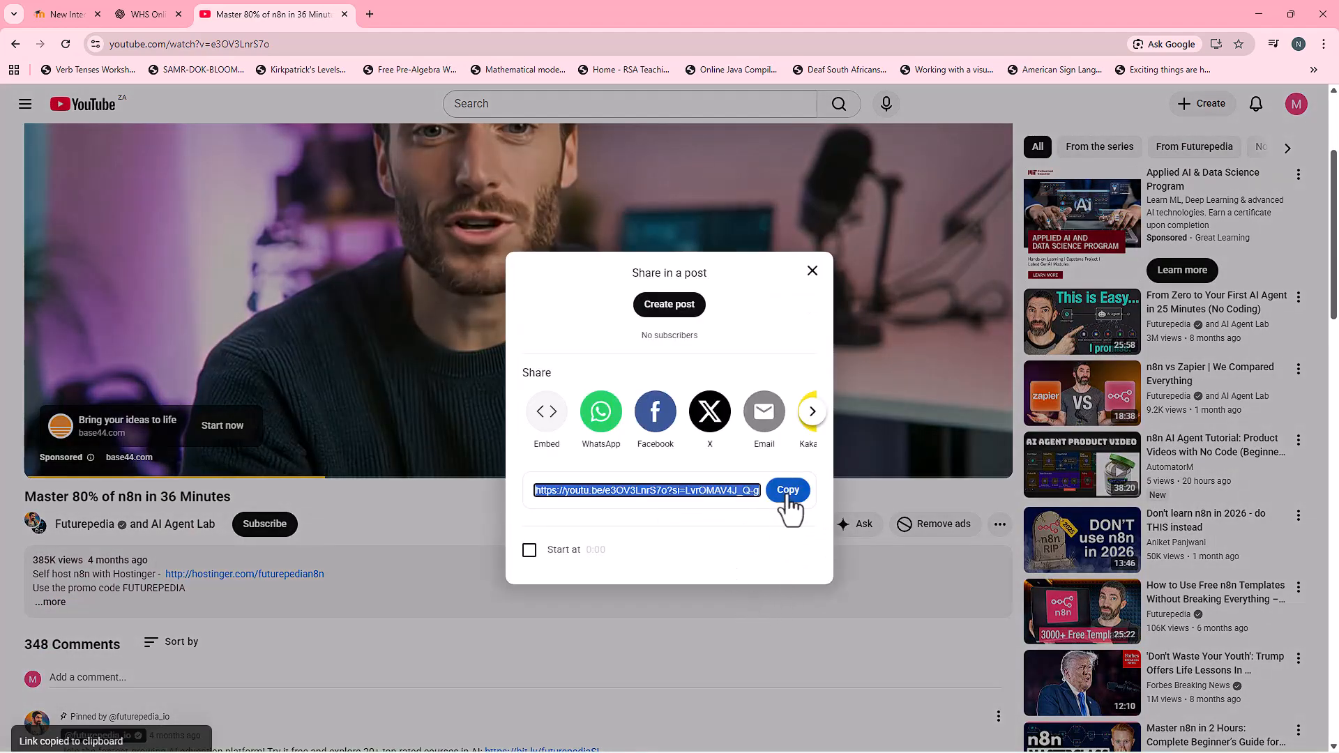
Step: Switch back to the Moodle activity form and insert the copied YouTube link as the video source
{"action": "left_click", "coordinate": [148, 13]}
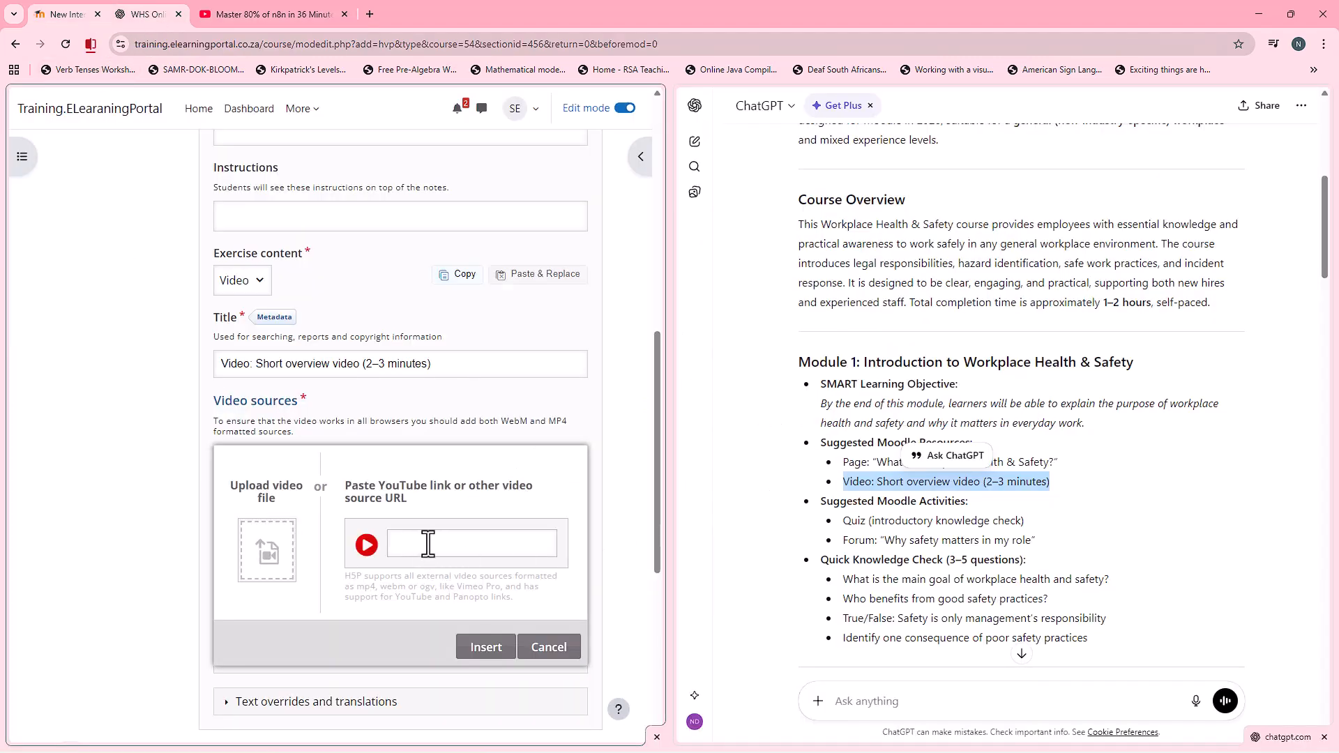
{"action": "key", "text": "ctrl+v"}
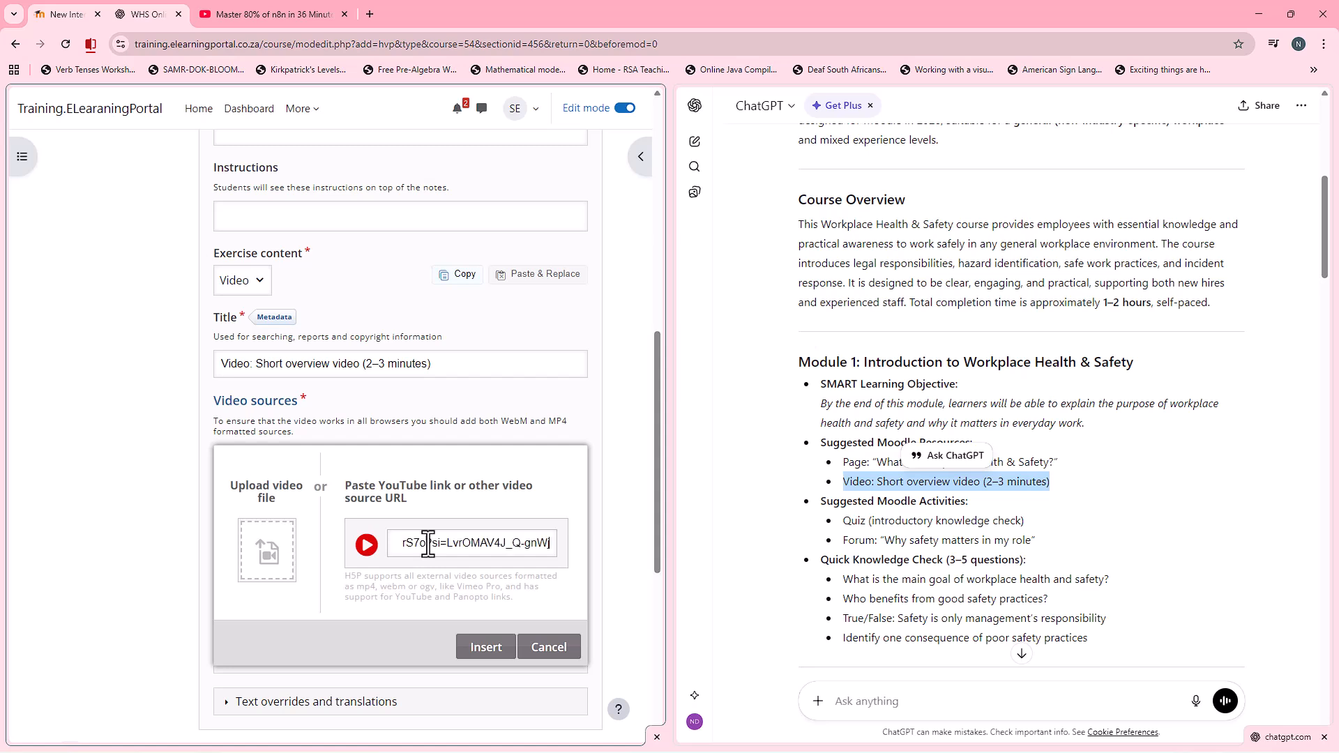
{"action": "left_click", "coordinate": [483, 647]}
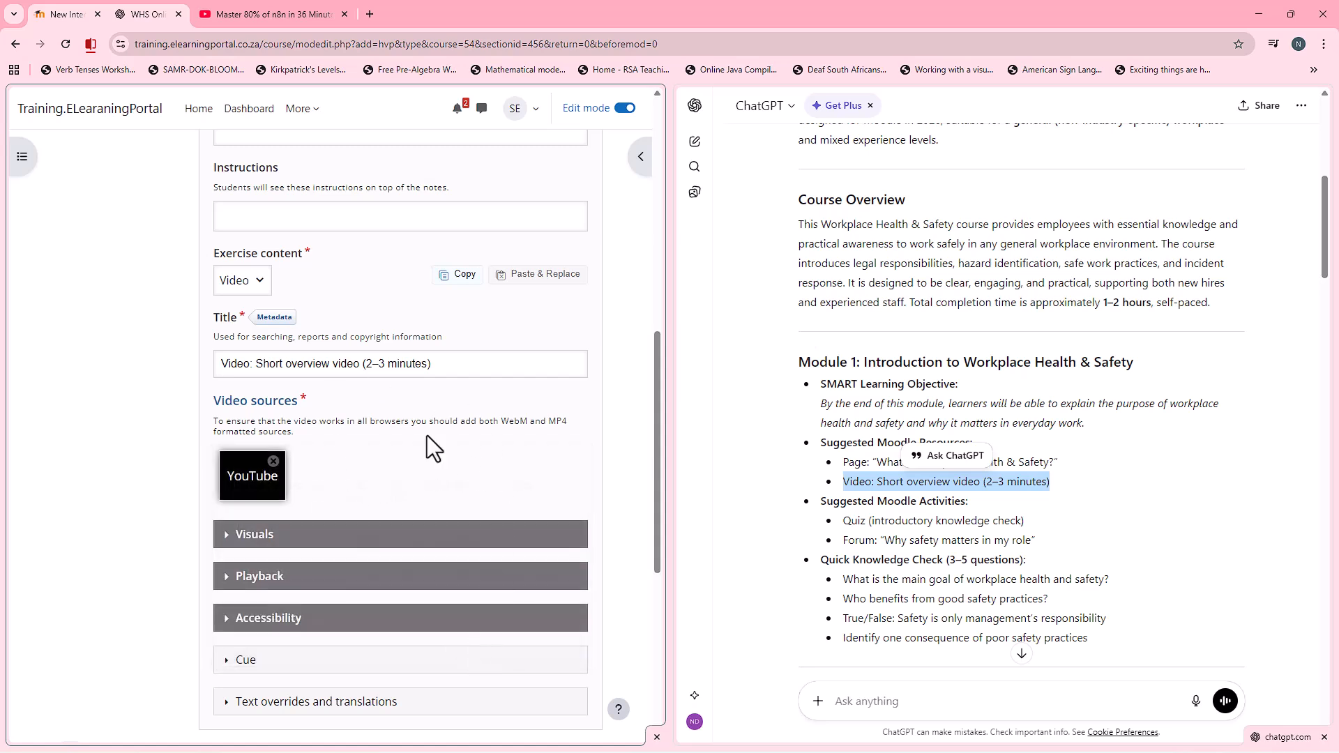
Step: Set the video activity's completion to Add requirements with "View the activity", and save it back to the course
{"action": "scroll", "coordinate": [108, 407], "scroll_direction": "down", "scroll_amount": 6}
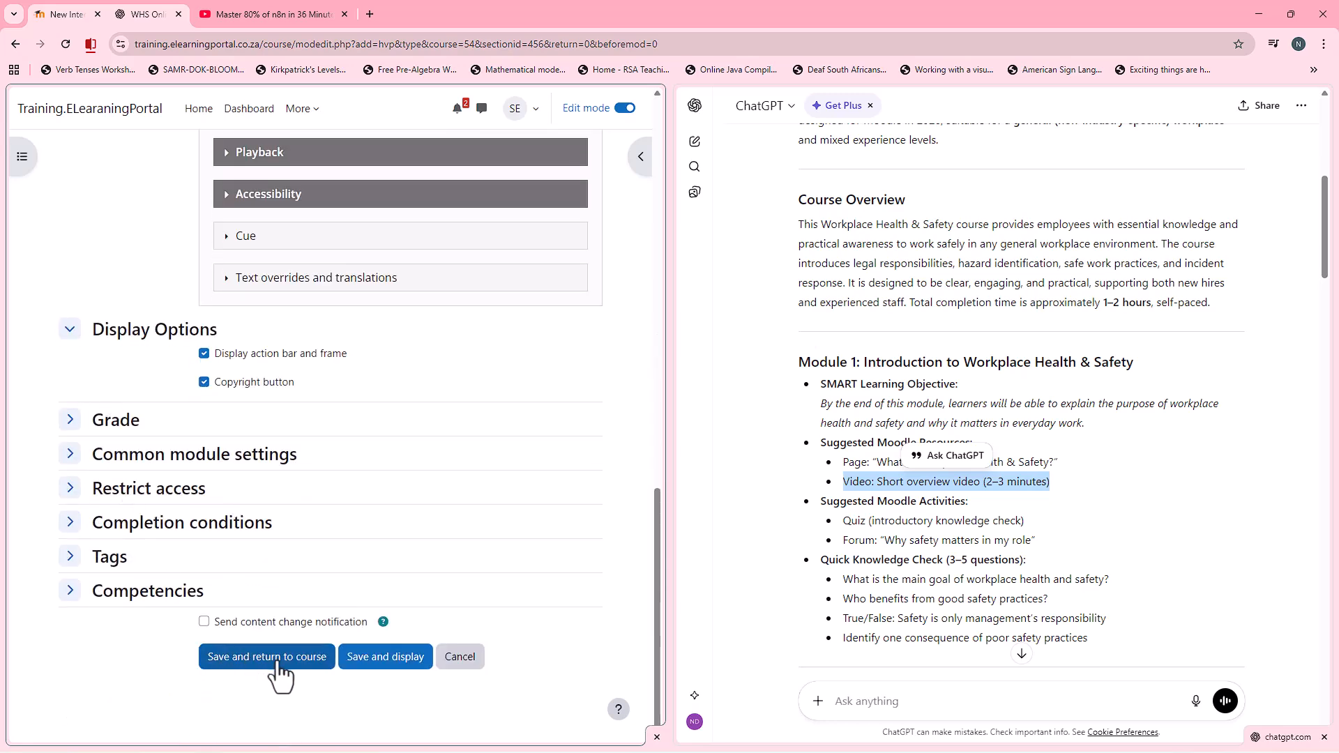
{"action": "left_click", "coordinate": [74, 527]}
{"action": "left_click", "coordinate": [237, 604]}
{"action": "scroll", "coordinate": [151, 588], "scroll_direction": "down", "scroll_amount": 1}
{"action": "scroll", "coordinate": [151, 588], "scroll_direction": "down", "scroll_amount": 2}
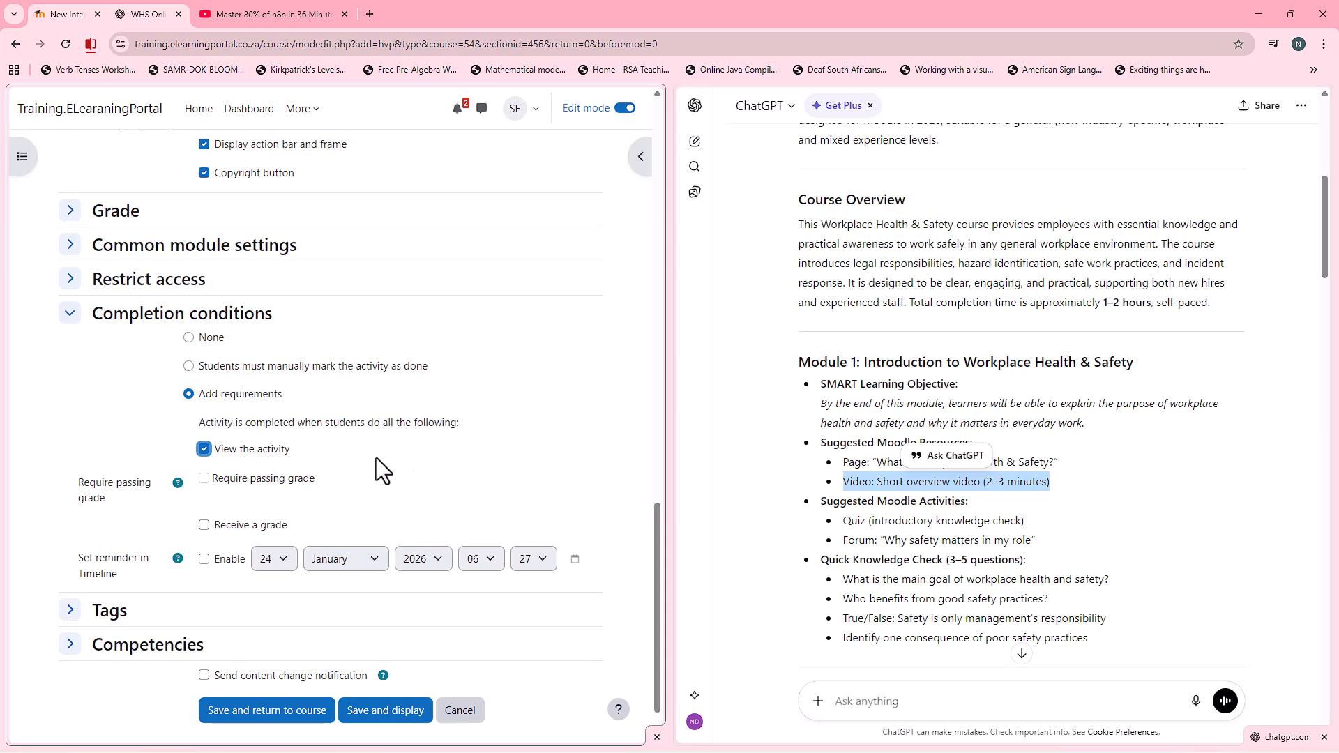
{"action": "left_click", "coordinate": [274, 713]}
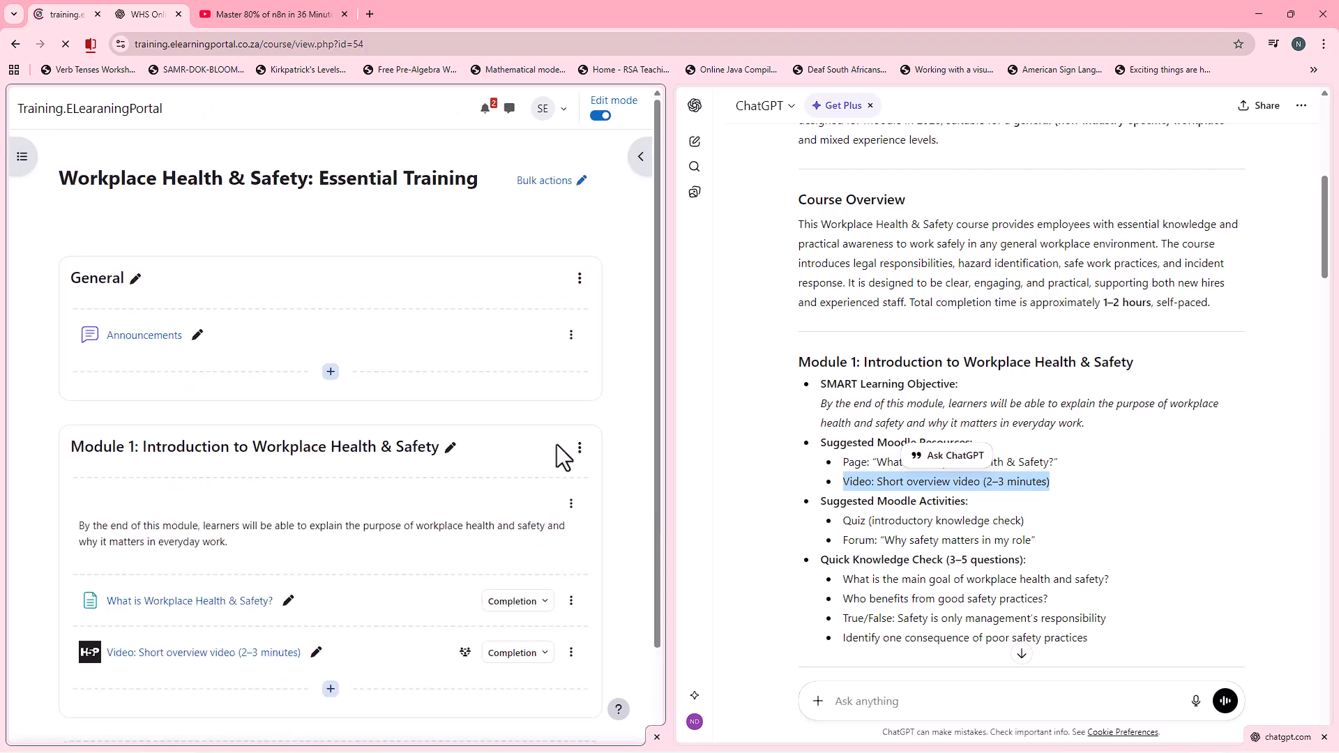
Step: Rename the Module 1 page to "Page: What is Workplace Health & Safety?"
{"action": "scroll", "coordinate": [293, 551], "scroll_direction": "down", "scroll_amount": 2}
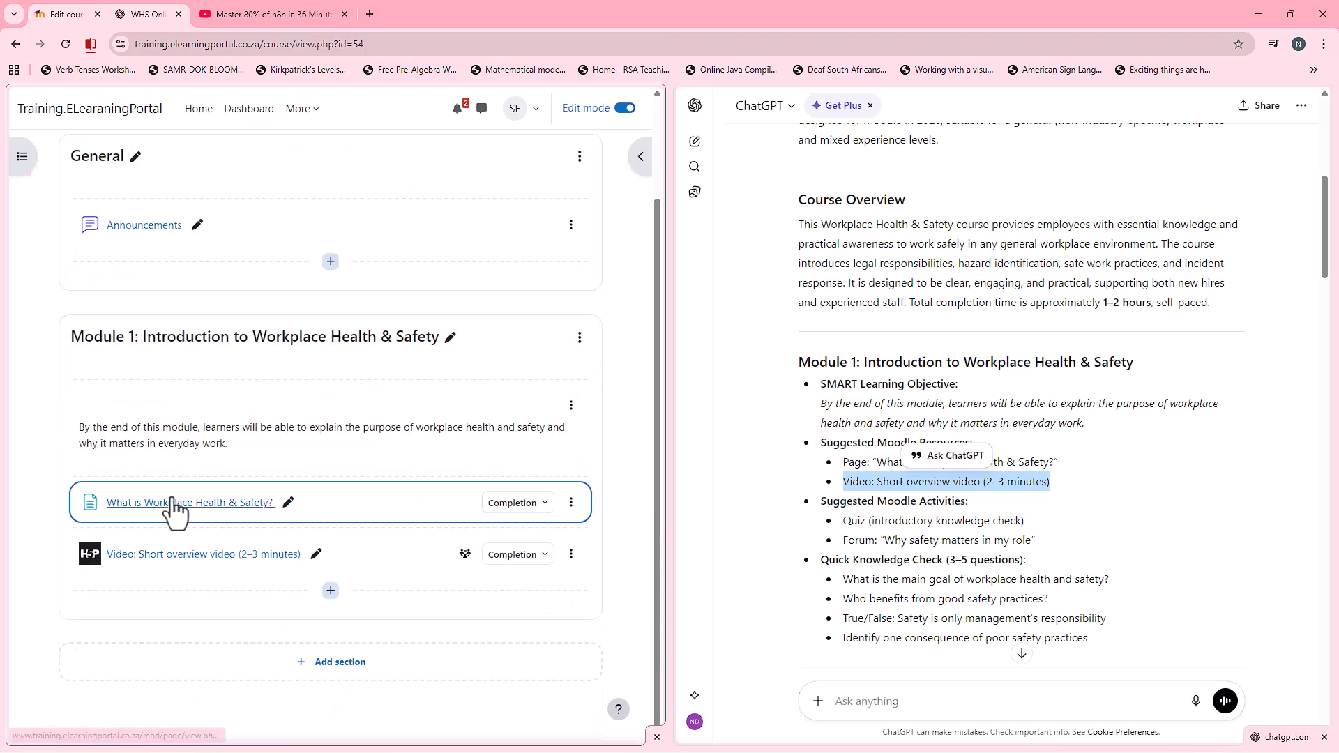
{"action": "left_click", "coordinate": [286, 504]}
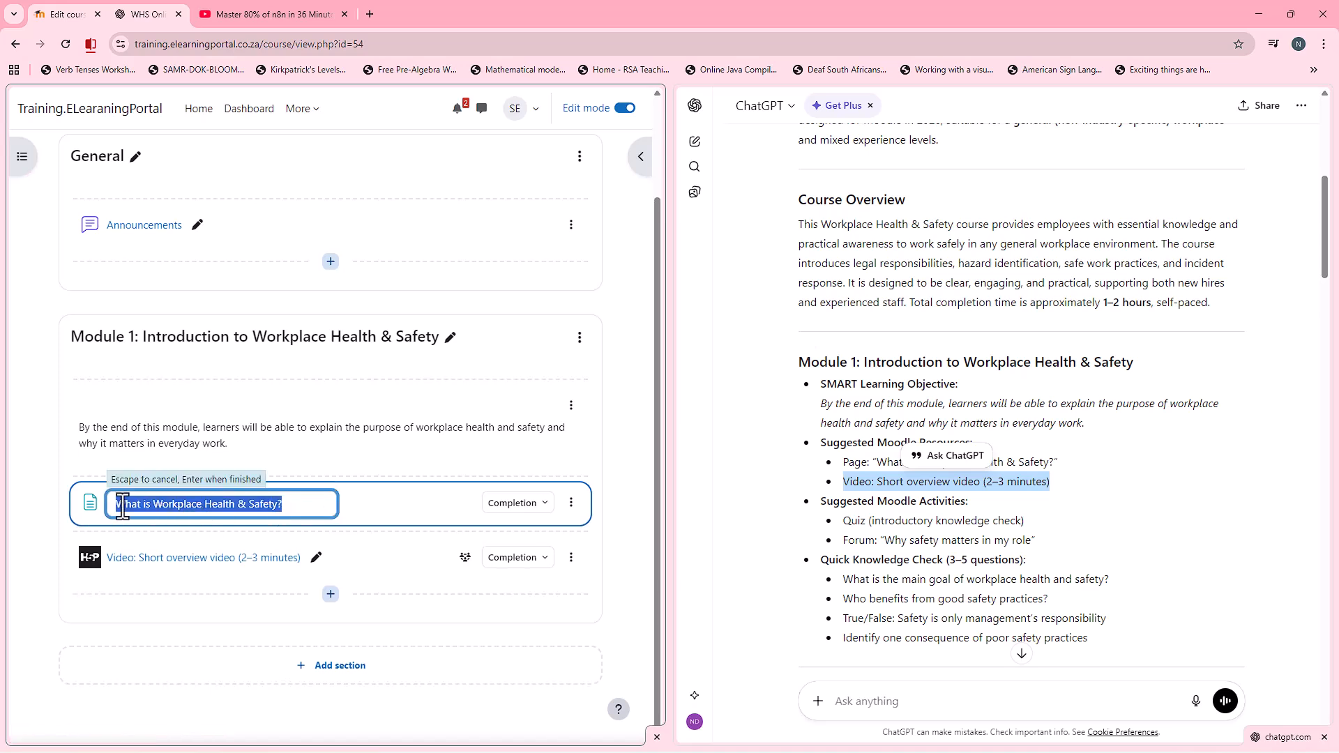
{"action": "key", "text": "Home"}
{"action": "type", "text": "Page:"}
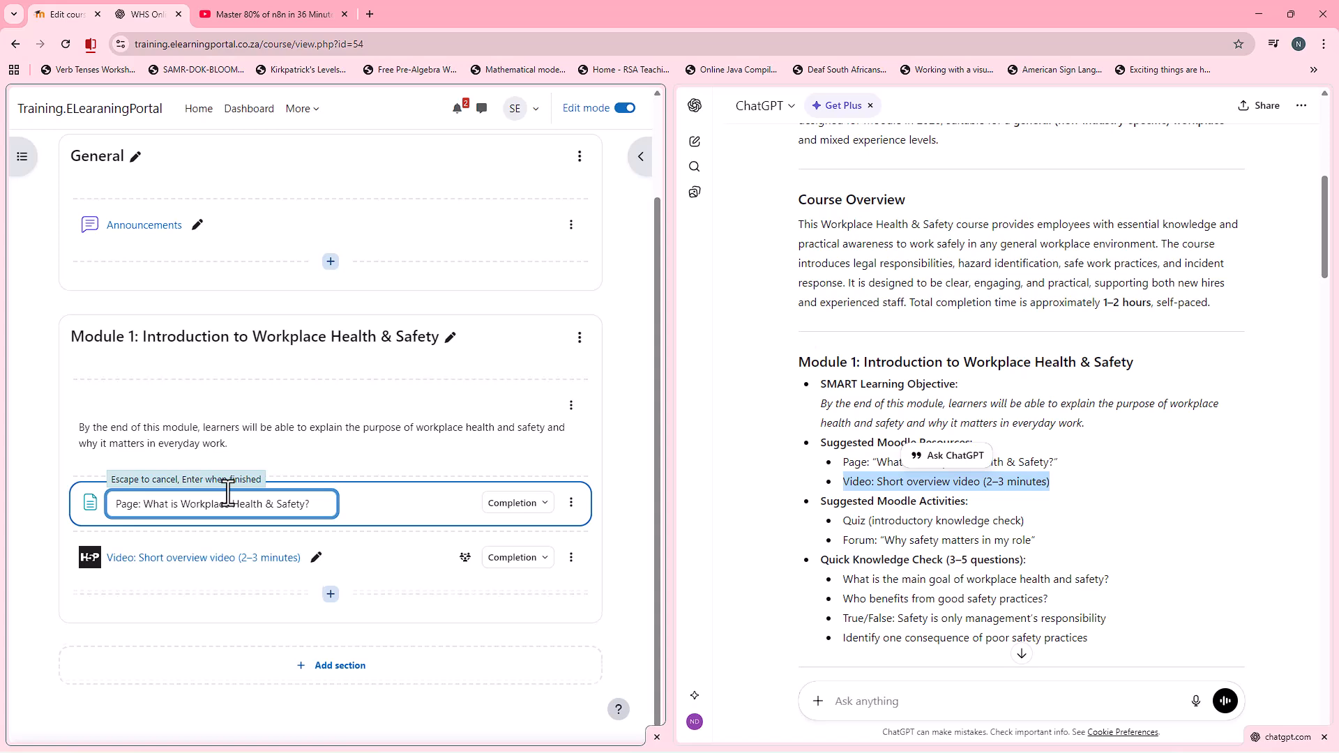
{"action": "key", "text": "Return"}
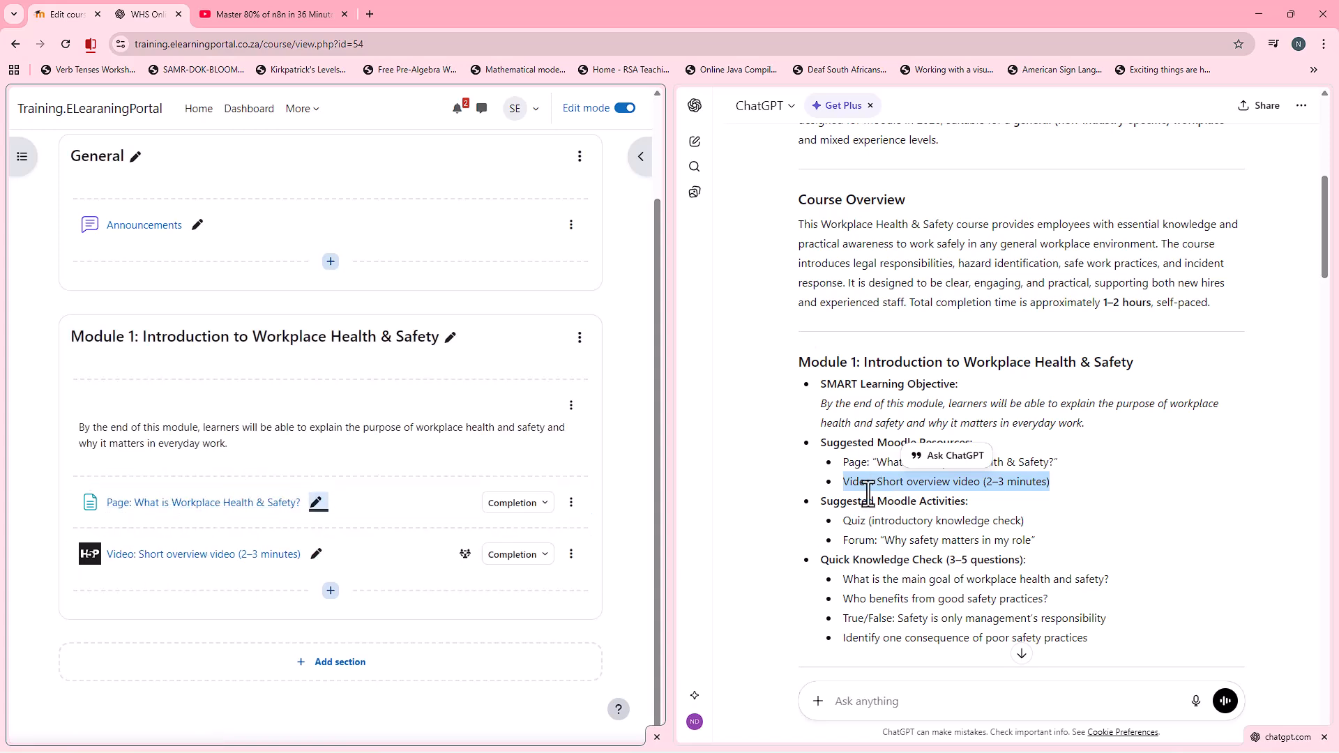
Step: Copy the suggested activity title "Quiz (introductory knowledge check)" from Module 1 of the ChatGPT outline
{"action": "left_click", "coordinate": [902, 578]}
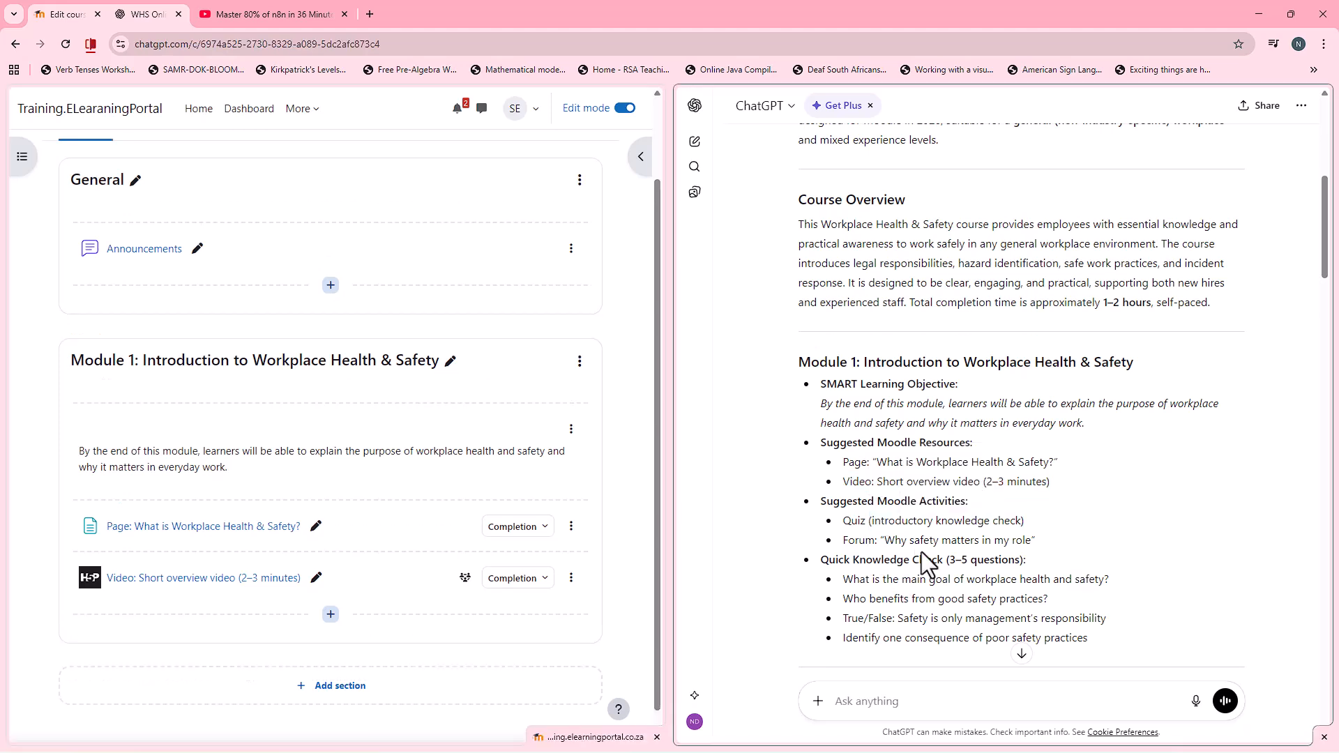
{"action": "left_click_drag", "start_coordinate": [846, 522], "coordinate": [885, 522]}
{"action": "left_click", "coordinate": [883, 528]}
{"action": "left_click_drag", "start_coordinate": [874, 525], "coordinate": [1024, 527]}
{"action": "right_click", "coordinate": [1016, 528]}
{"action": "left_click", "coordinate": [1054, 543]}
Step: Start a new Quiz activity in Module 1 below the overview video
{"action": "left_click", "coordinate": [331, 618]}
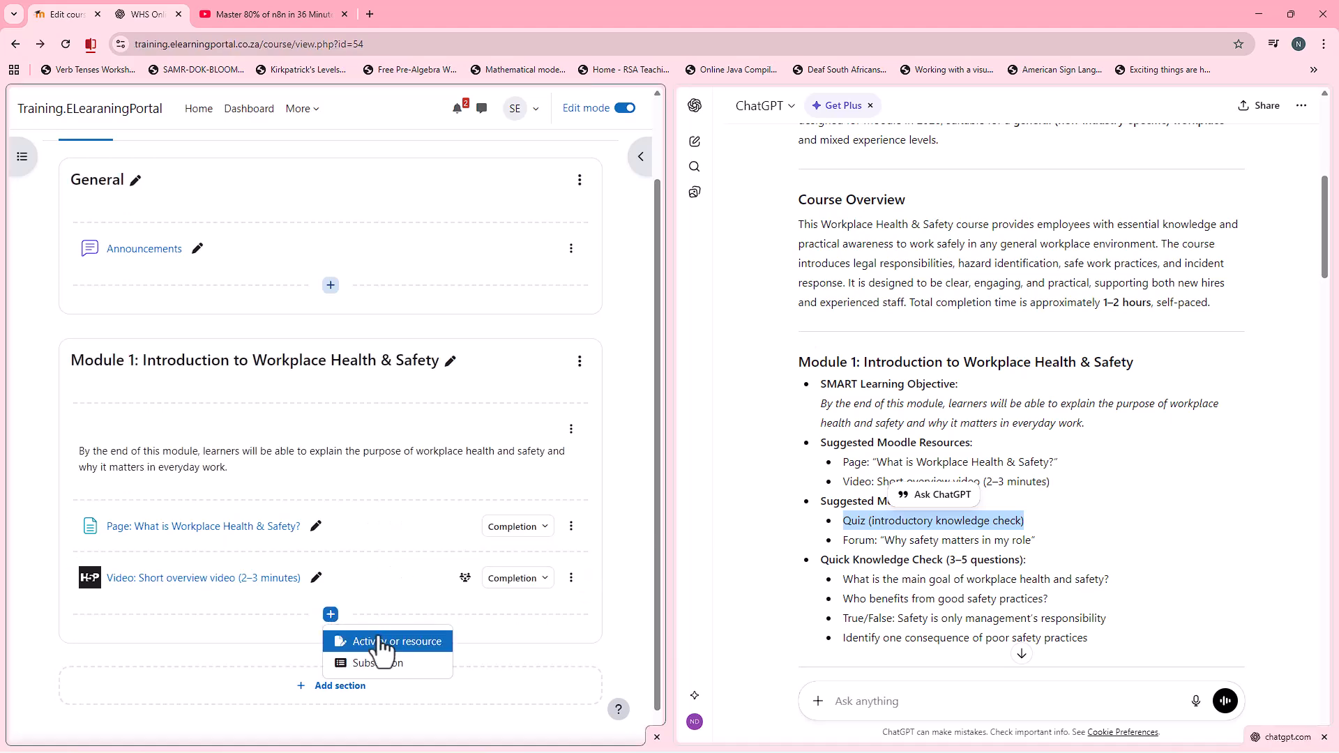
{"action": "left_click", "coordinate": [403, 643]}
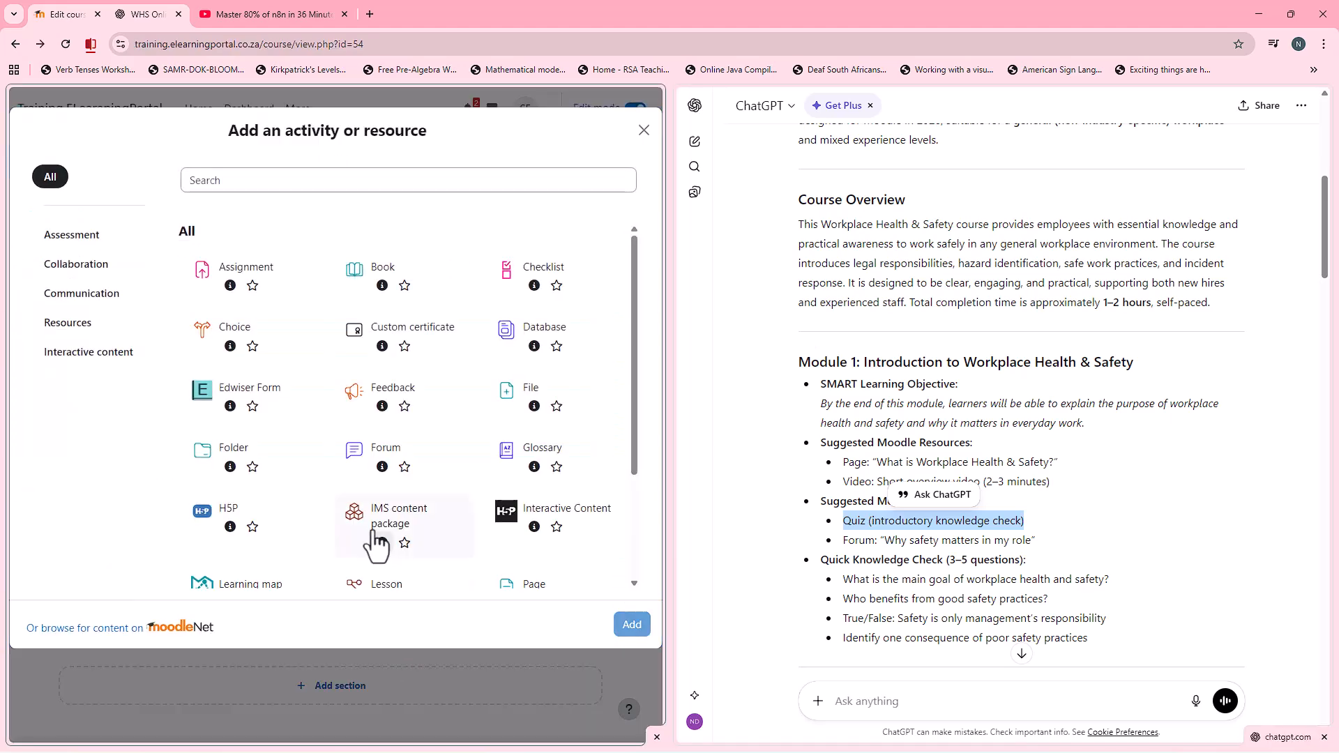
{"action": "scroll", "coordinate": [389, 391], "scroll_direction": "down", "scroll_amount": 3}
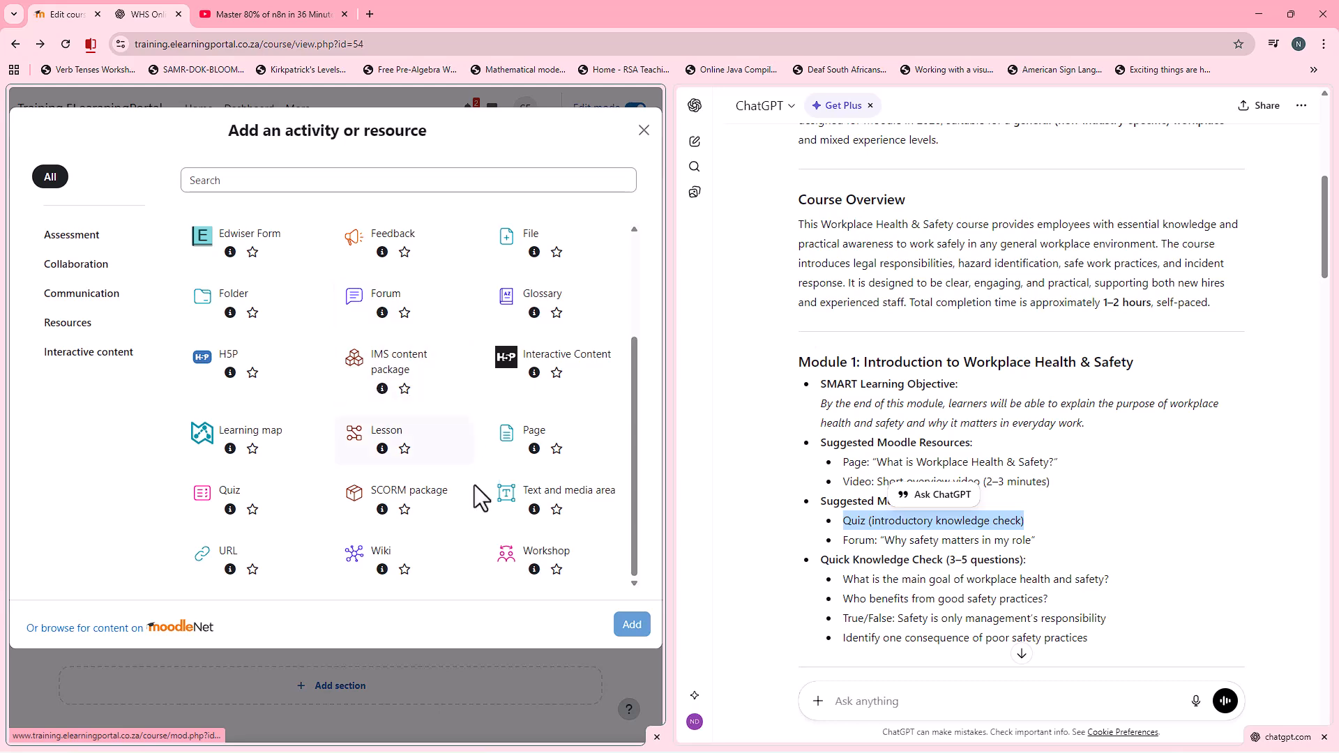
{"action": "left_click", "coordinate": [321, 499]}
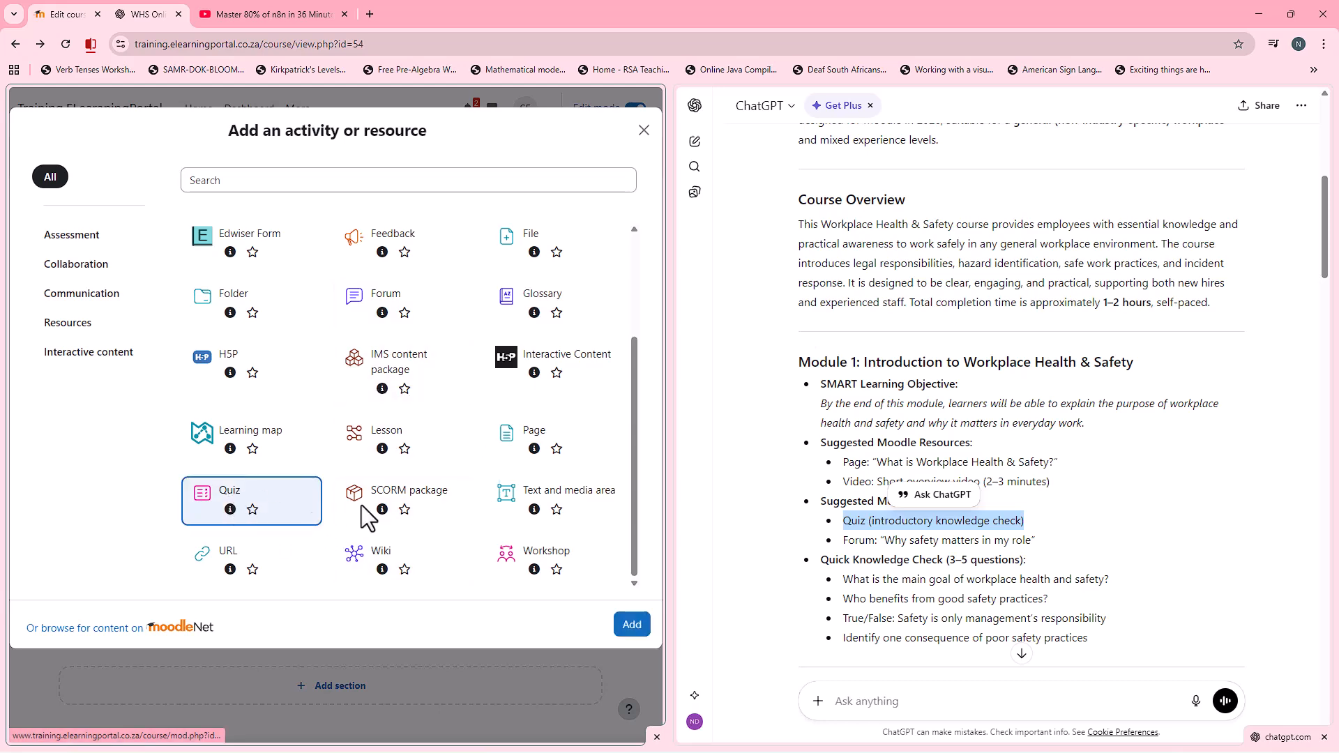
{"action": "left_click", "coordinate": [633, 625]}
Step: Name the quiz "Quiz (introductory knowledge check)" and place the cursor in its description
{"action": "left_click", "coordinate": [348, 354]}
{"action": "key", "text": "ctrl+v"}
{"action": "scroll", "coordinate": [196, 473], "scroll_direction": "down", "scroll_amount": 2}
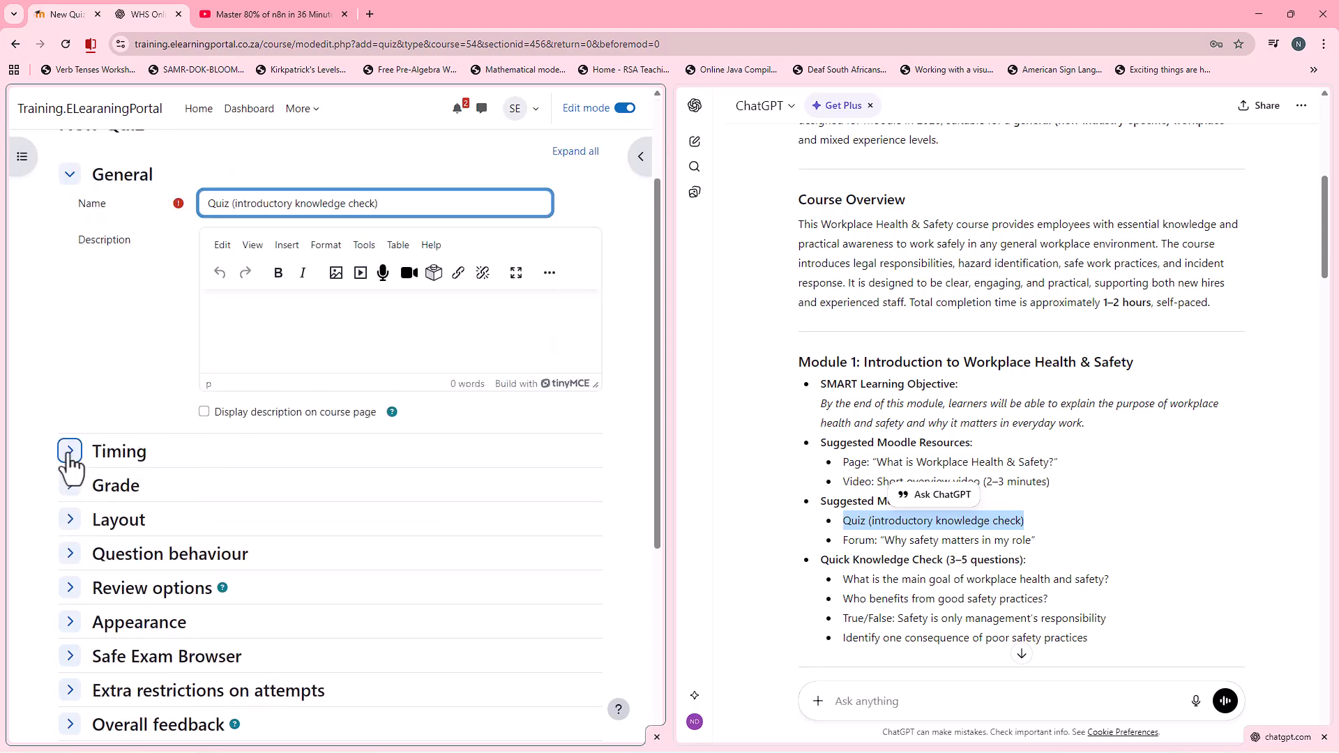
{"action": "left_click", "coordinate": [251, 329]}
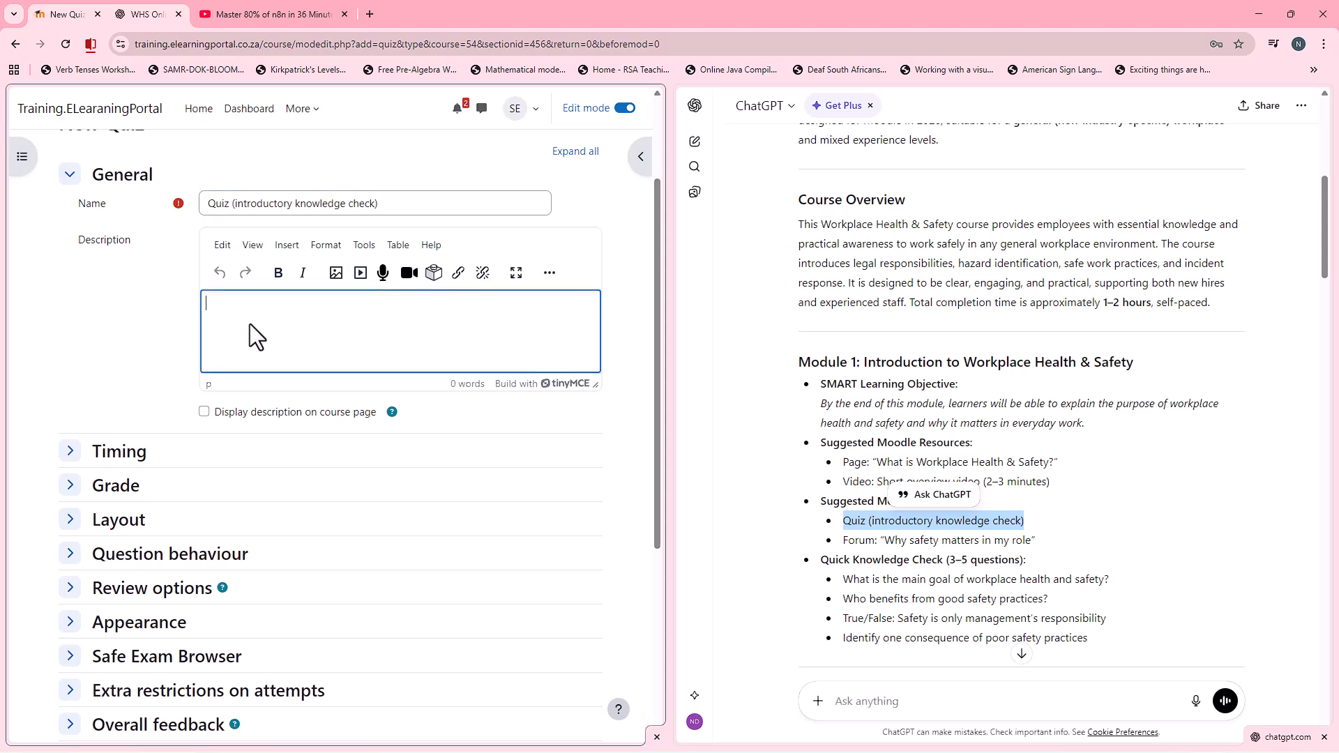
Step: Enable the quiz's opening date in the timing settings and set it to 26 January 2026
{"action": "left_click", "coordinate": [69, 452]}
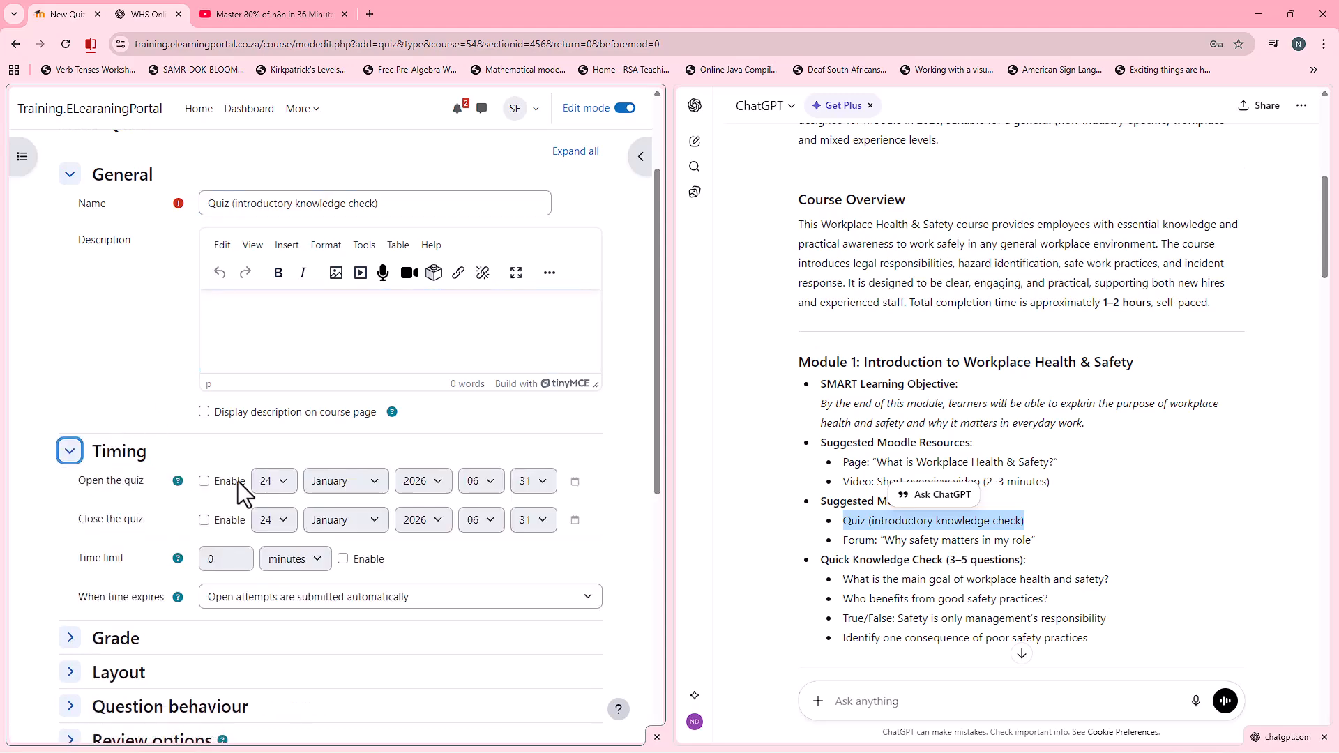
{"action": "scroll", "coordinate": [237, 481], "scroll_direction": "down", "scroll_amount": 2}
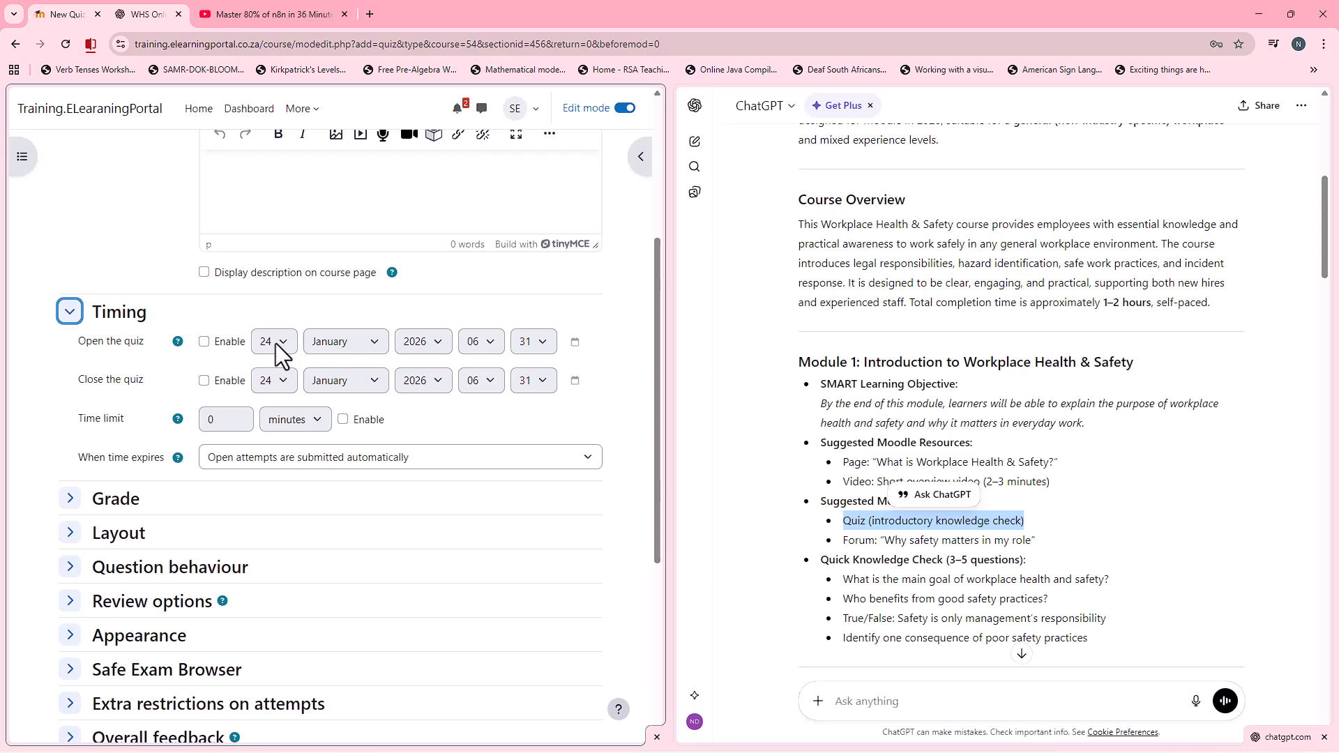
{"action": "left_click", "coordinate": [204, 342]}
{"action": "left_click", "coordinate": [276, 342]}
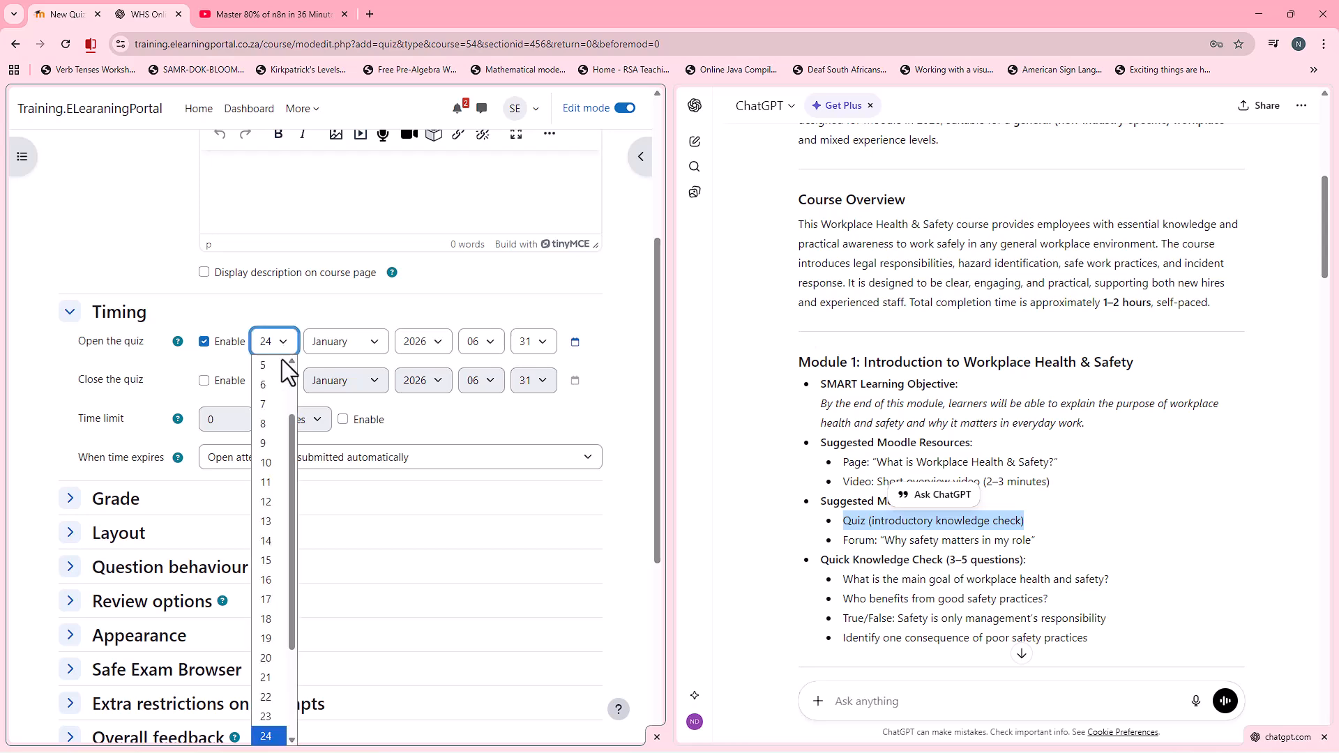
{"action": "scroll", "coordinate": [291, 680], "scroll_direction": "down", "scroll_amount": 2}
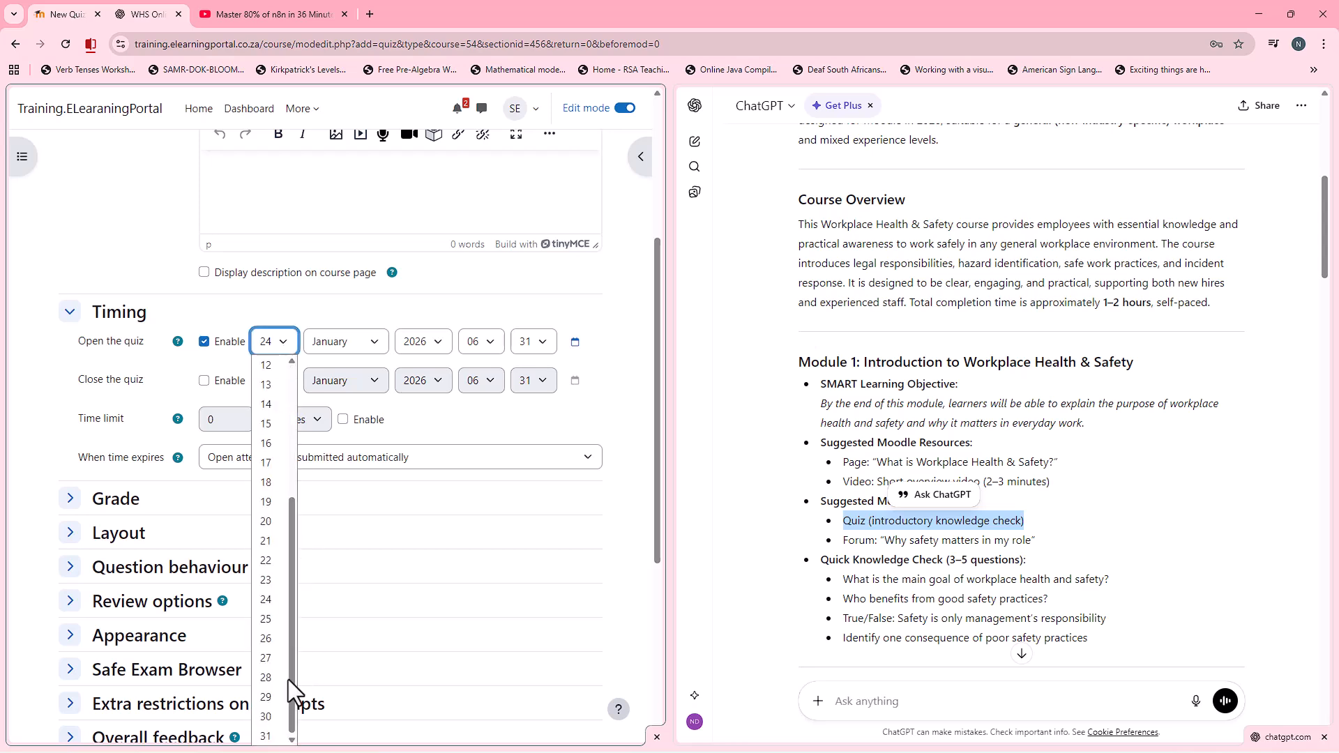
{"action": "left_click", "coordinate": [277, 642]}
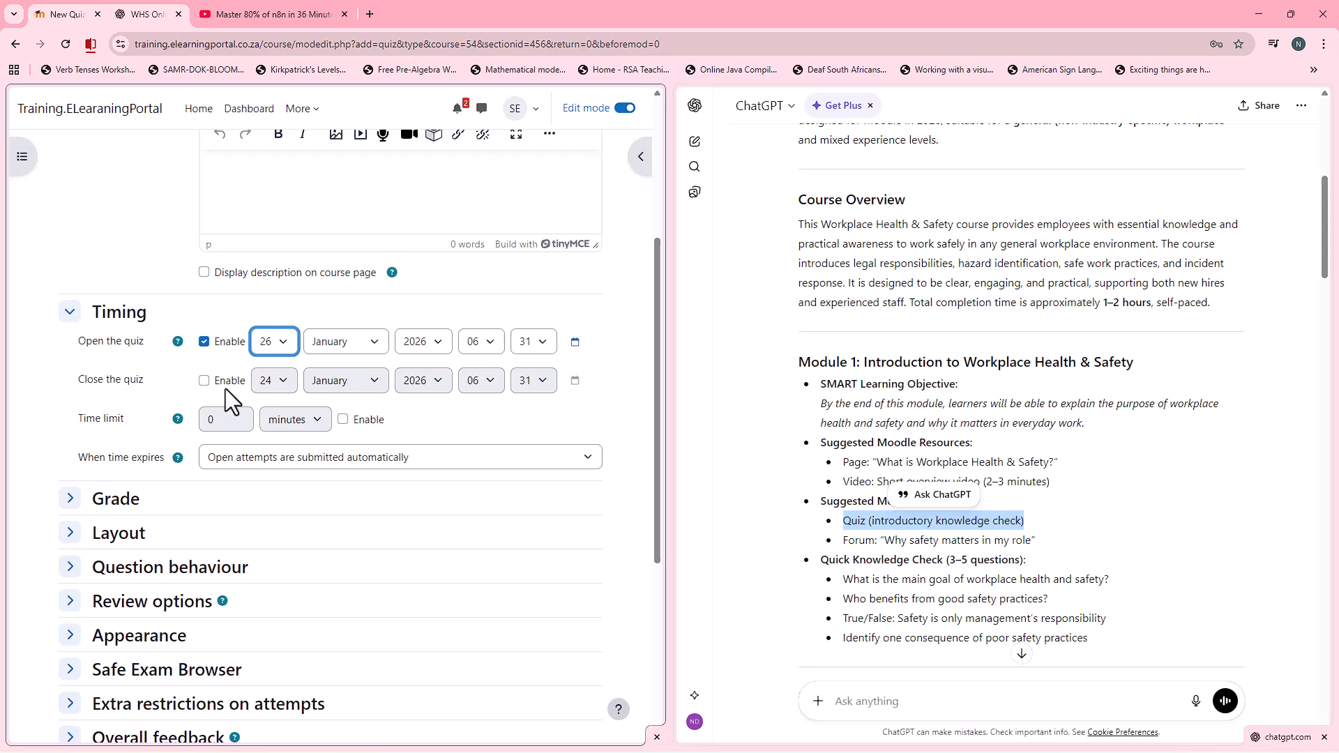
Step: Enable a 30-minute time limit for the quiz, keeping open attempts submitted automatically when time expires
{"action": "left_click", "coordinate": [343, 421]}
{"action": "left_click", "coordinate": [210, 420]}
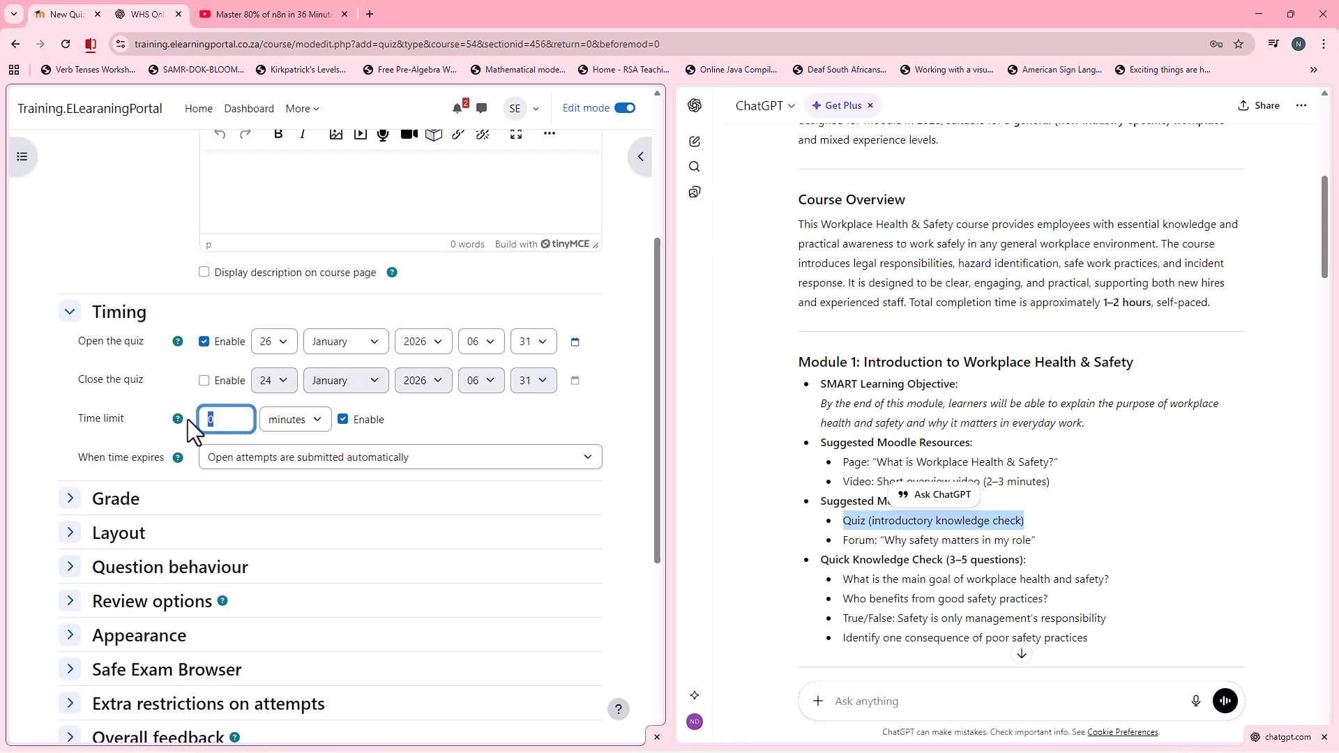
{"action": "scroll", "coordinate": [161, 398], "scroll_direction": "down", "scroll_amount": 2}
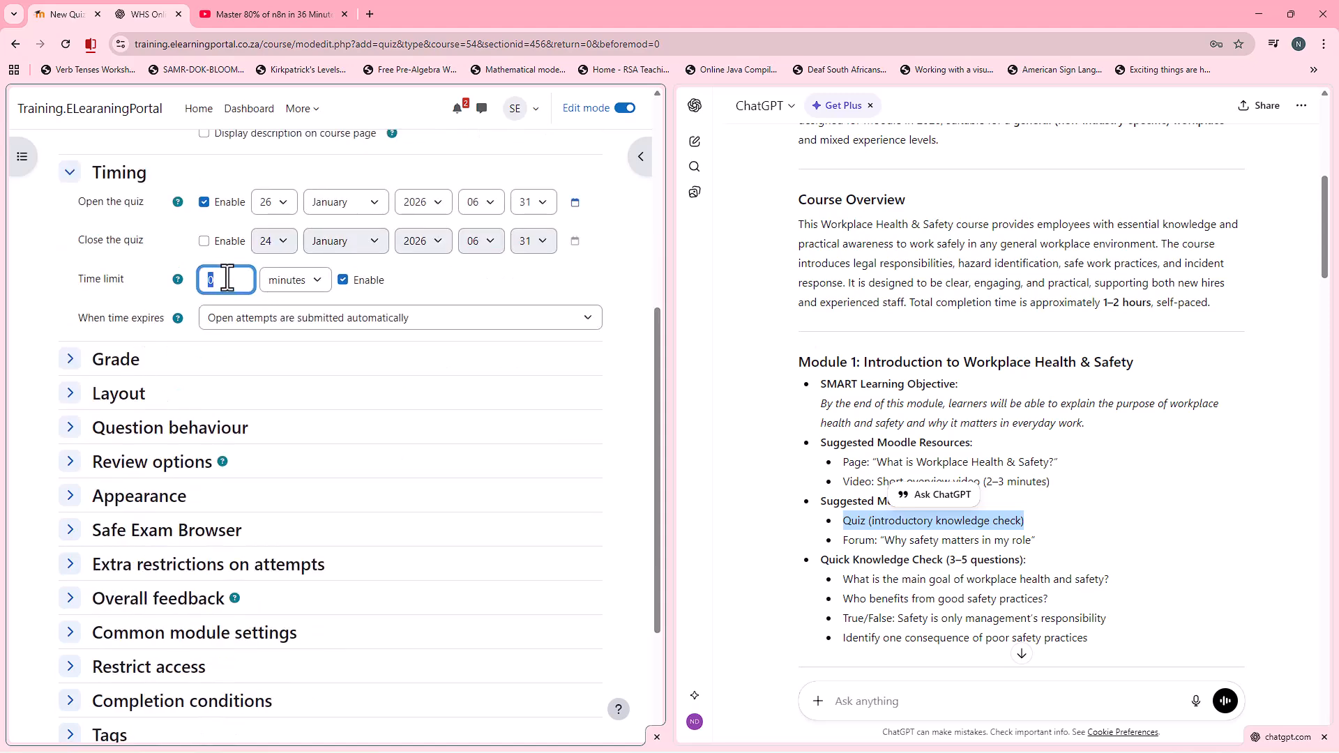
{"action": "type", "text": "30"}
{"action": "left_click", "coordinate": [396, 323]}
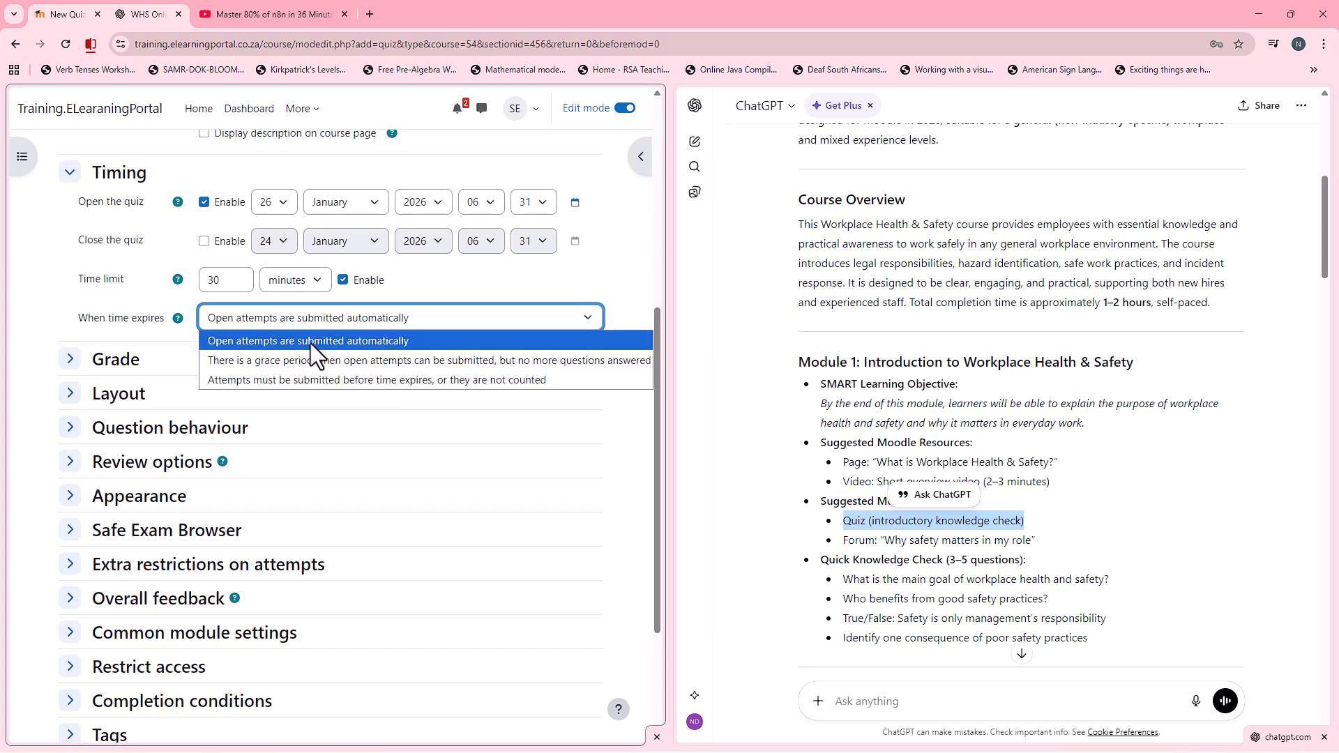
{"action": "left_click", "coordinate": [609, 274]}
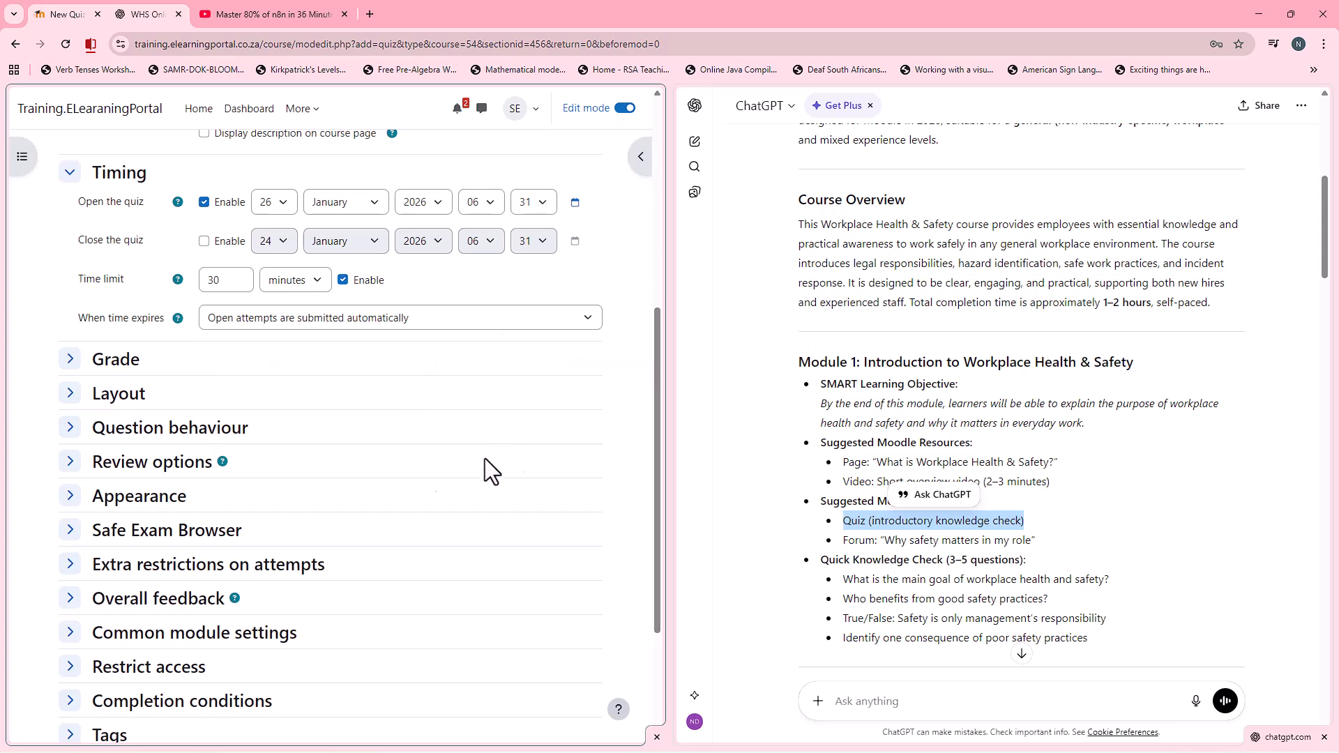
Step: In the quiz's grade settings, look through the grading methods available with unlimited attempts and set the allowed attempts to 1
{"action": "left_click", "coordinate": [69, 359]}
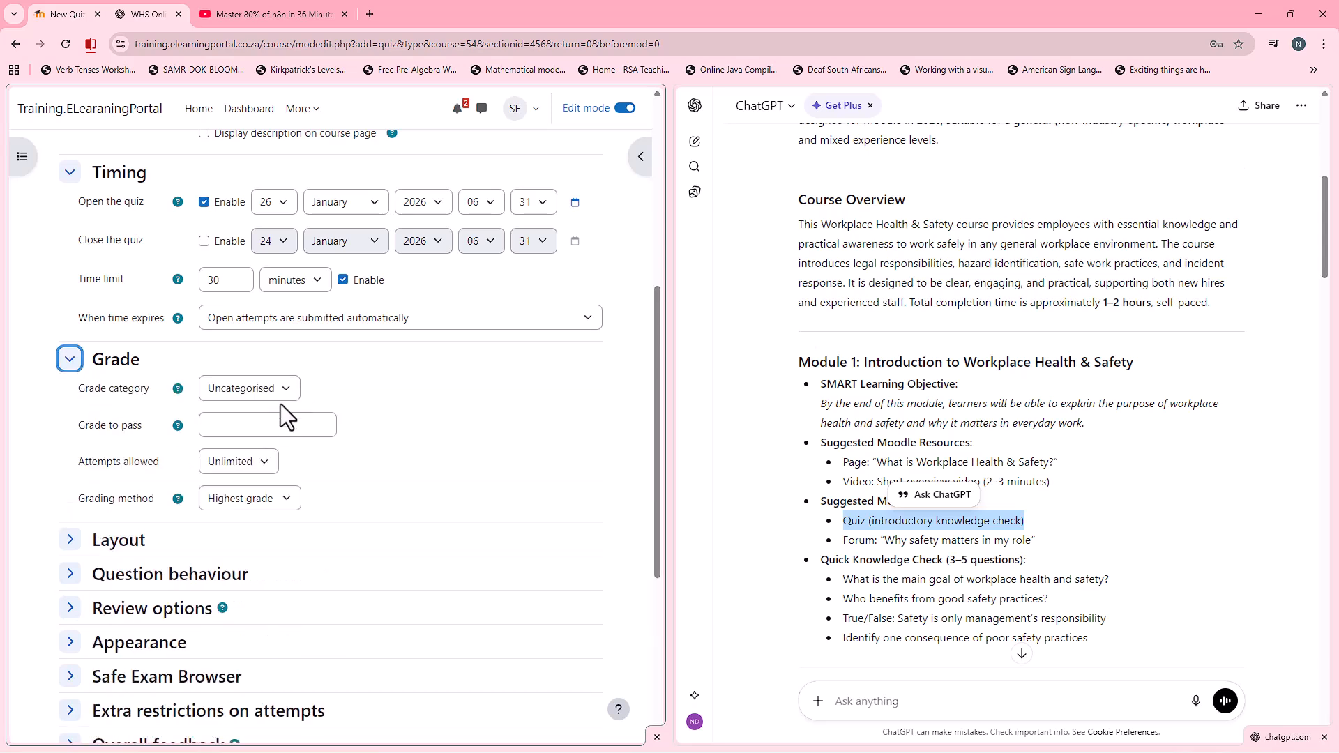
{"action": "left_click", "coordinate": [258, 465]}
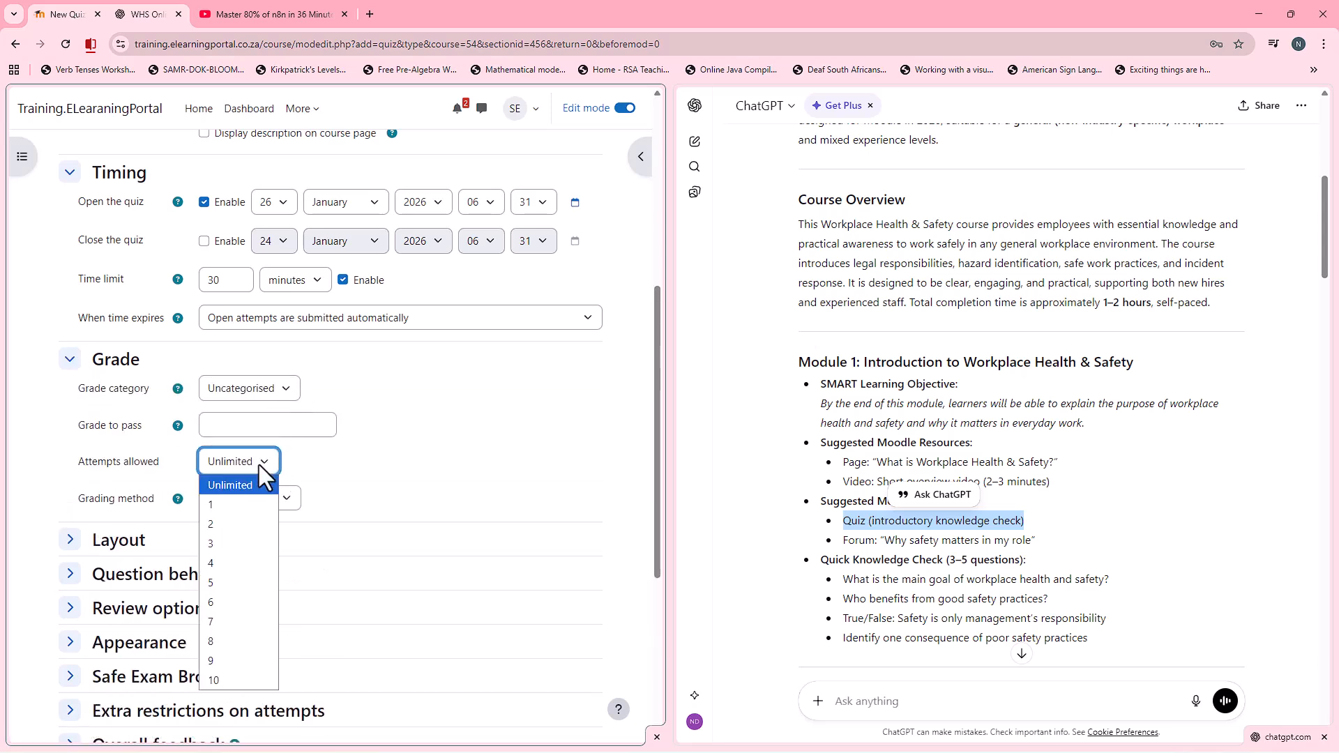
{"action": "left_click", "coordinate": [252, 506]}
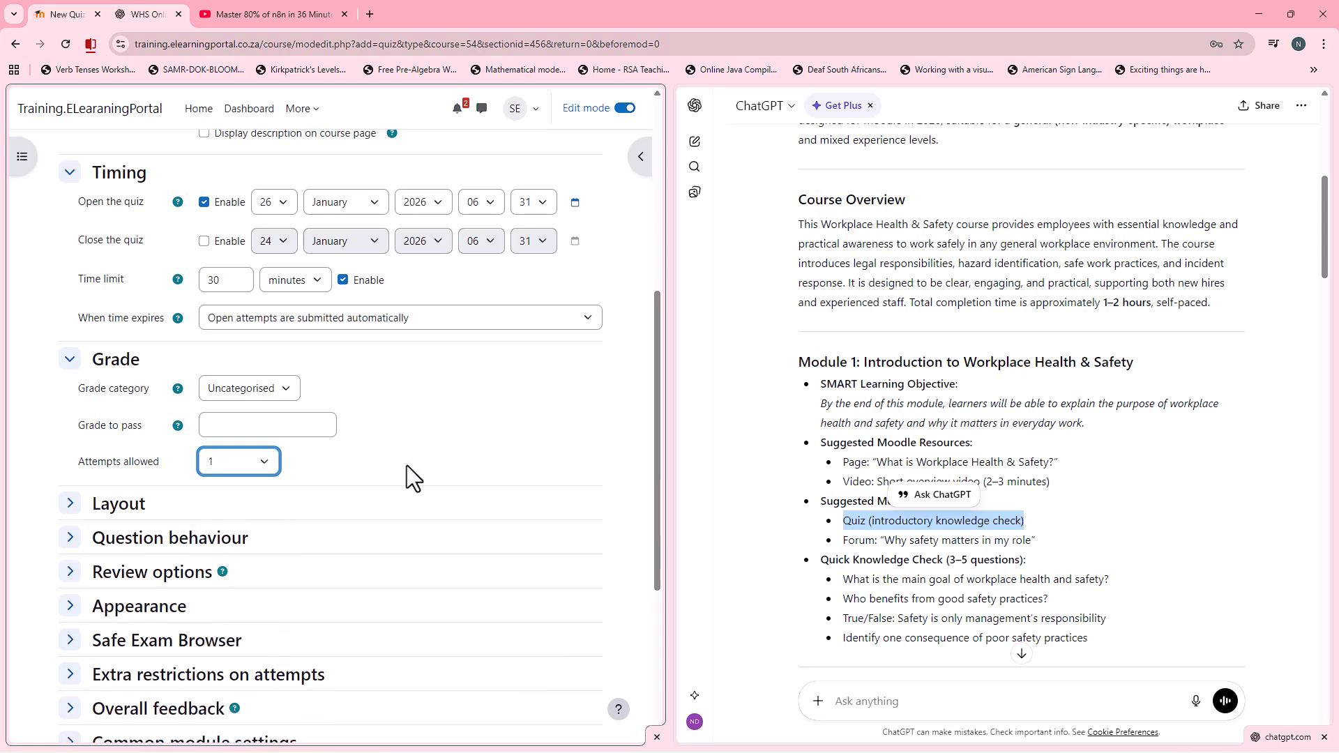
{"action": "left_click", "coordinate": [269, 464]}
{"action": "left_click", "coordinate": [262, 487]}
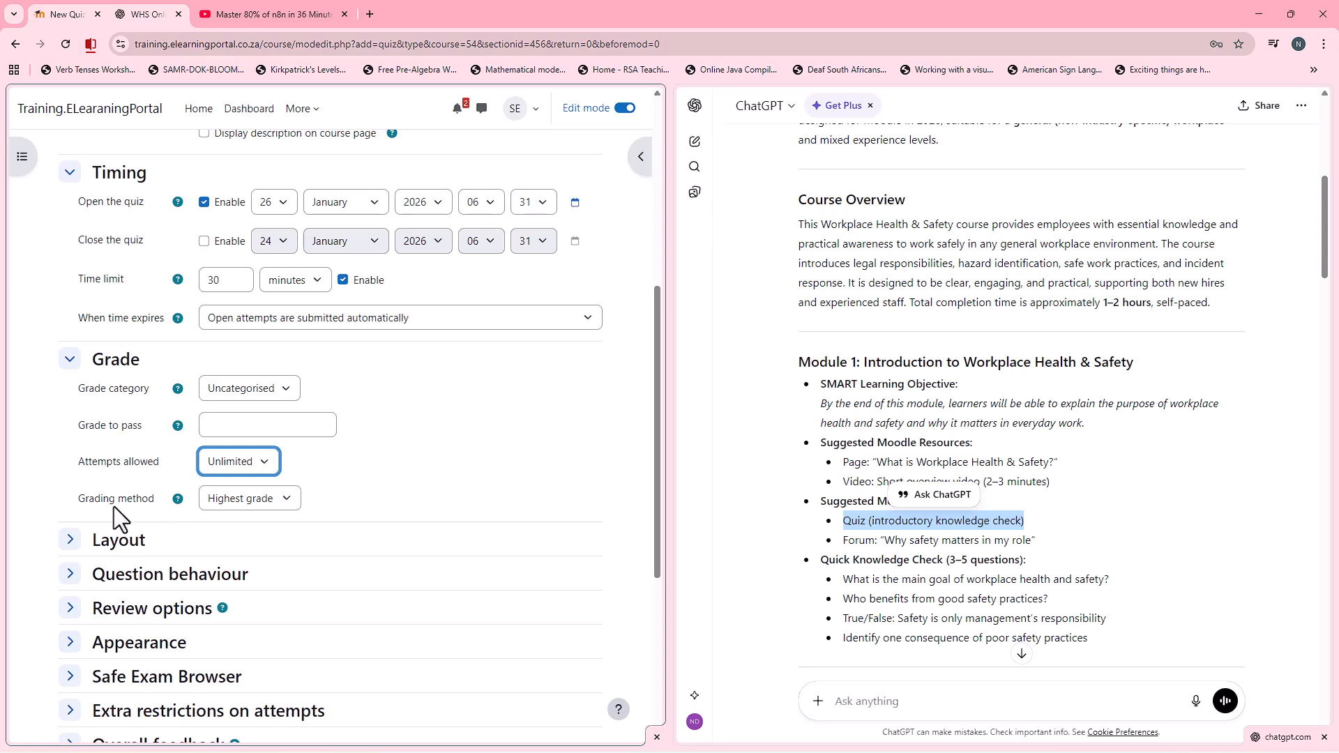
{"action": "left_click", "coordinate": [291, 504]}
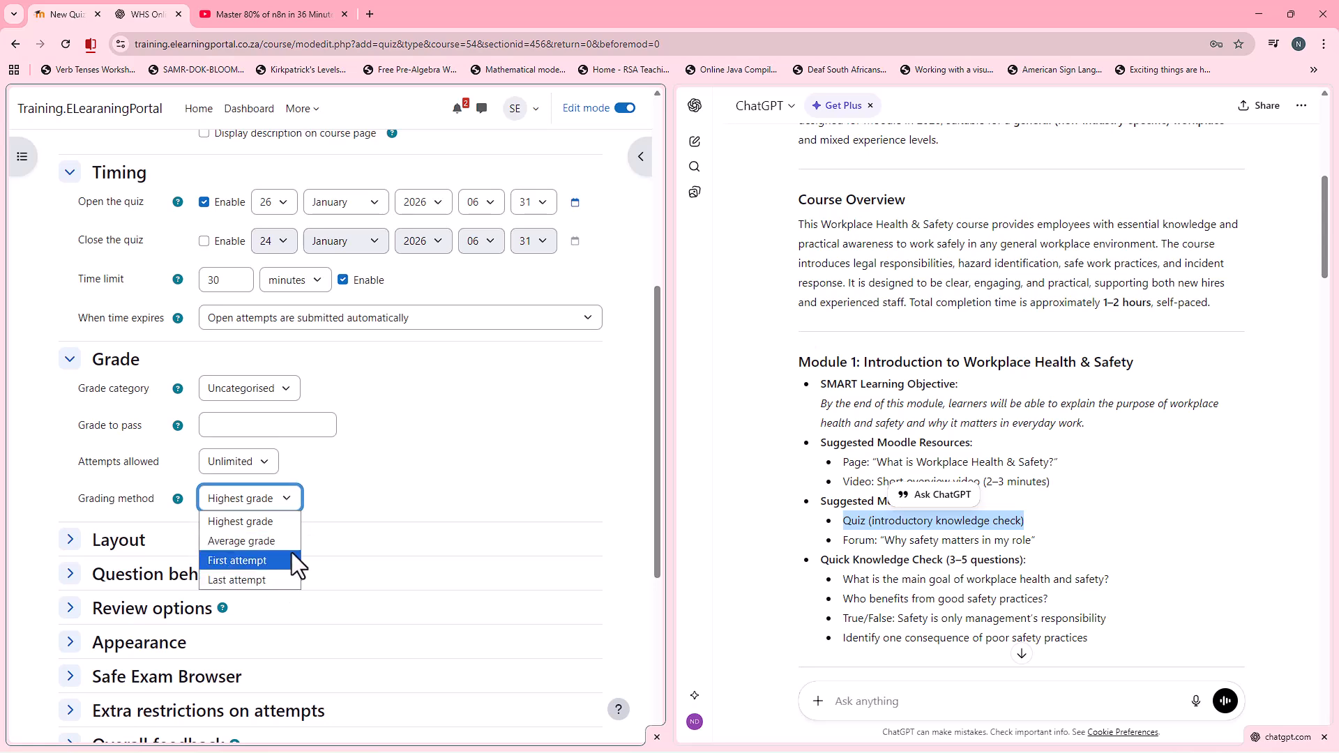
{"action": "left_click", "coordinate": [301, 476]}
{"action": "left_click", "coordinate": [272, 477]}
{"action": "left_click", "coordinate": [254, 505]}
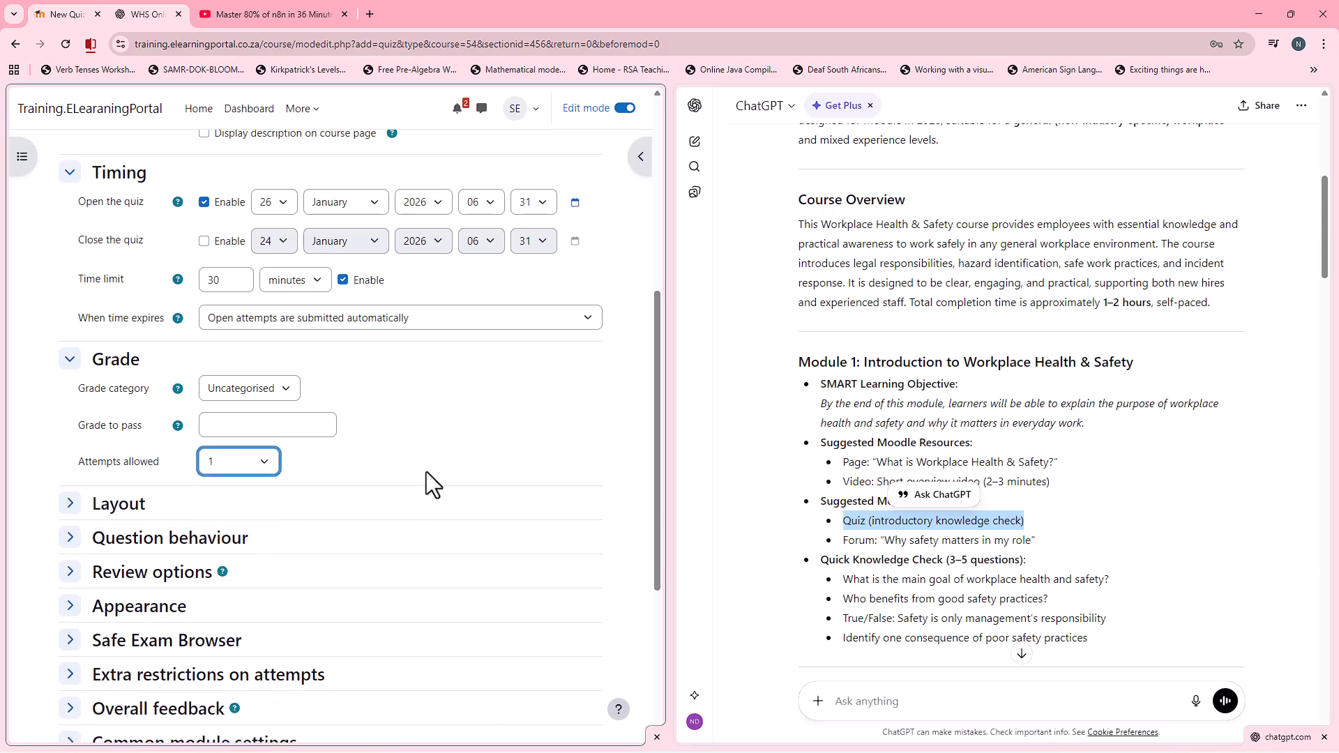
Step: Set the quiz's completion conditions to Add requirements with viewing the activity and receiving any grade, and save it back to the course
{"action": "scroll", "coordinate": [420, 470], "scroll_direction": "down", "scroll_amount": 1}
{"action": "scroll", "coordinate": [420, 471], "scroll_direction": "down", "scroll_amount": 1}
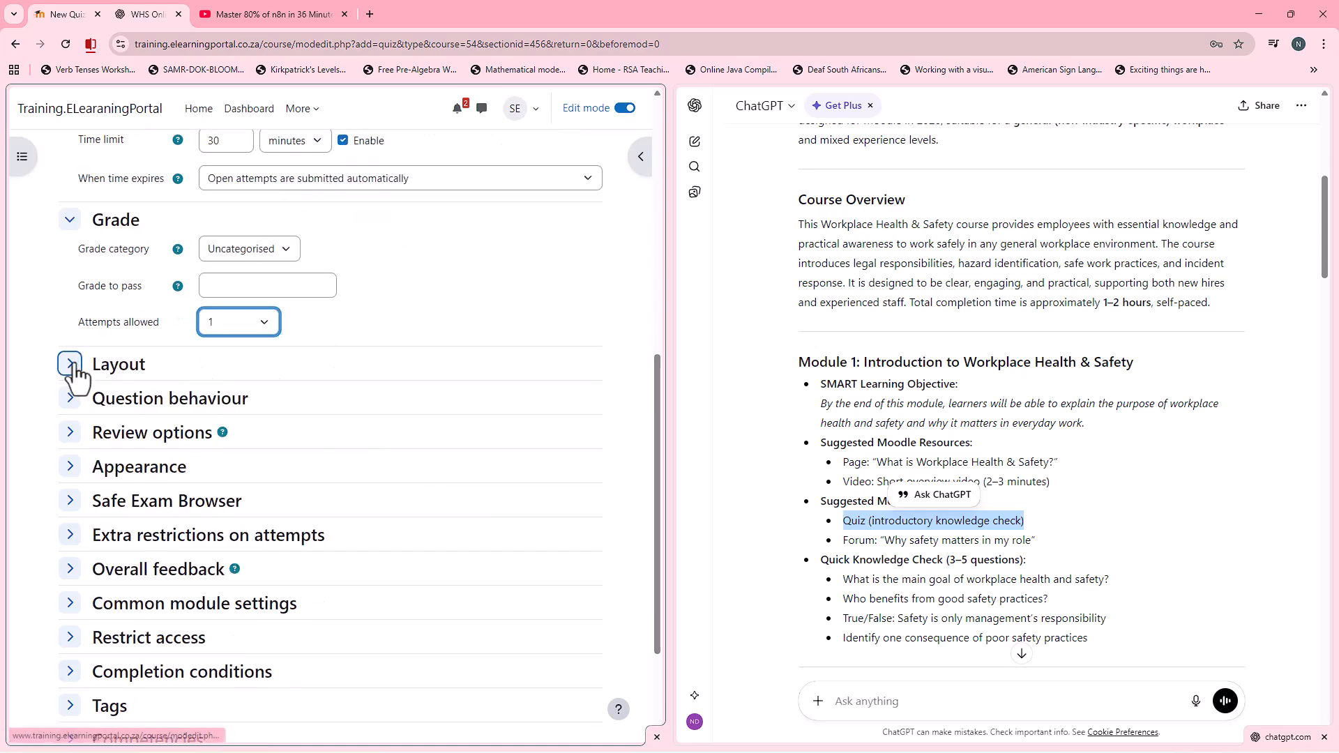
{"action": "scroll", "coordinate": [73, 415], "scroll_direction": "down", "scroll_amount": 1}
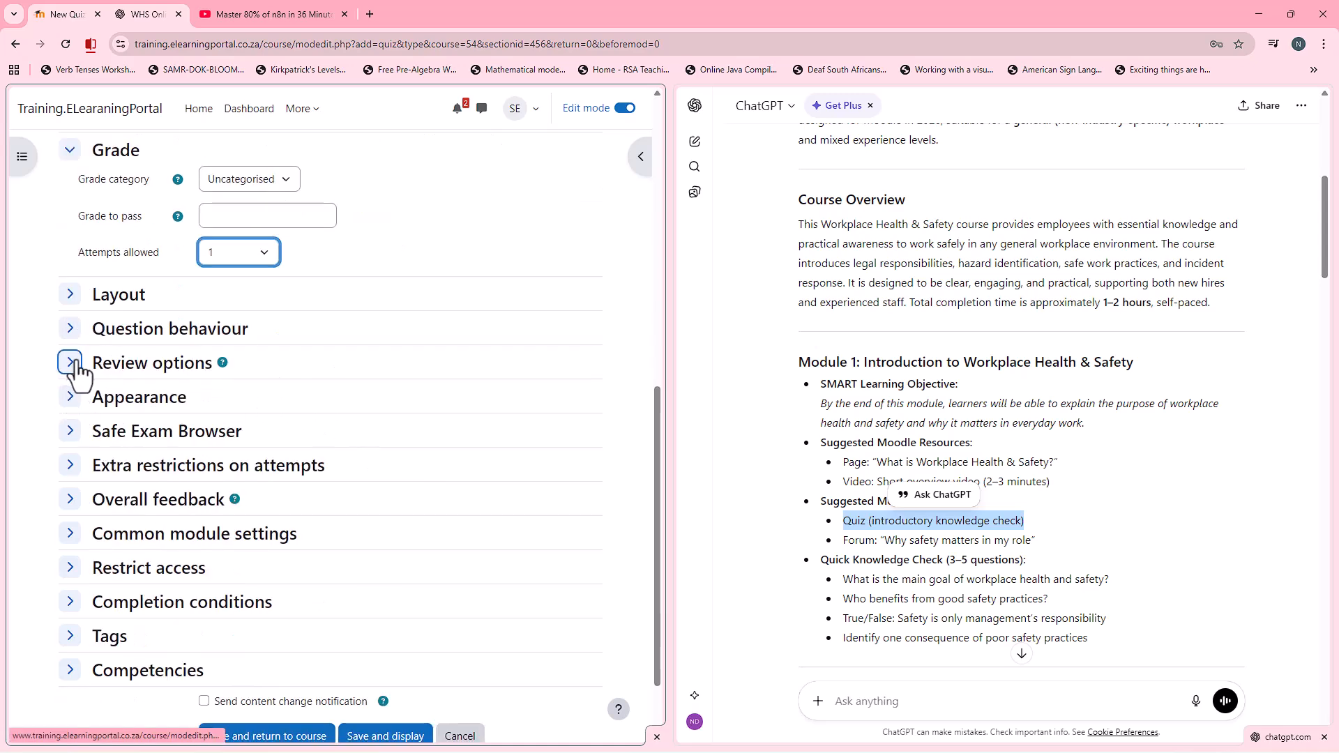
{"action": "scroll", "coordinate": [77, 376], "scroll_direction": "down", "scroll_amount": 1}
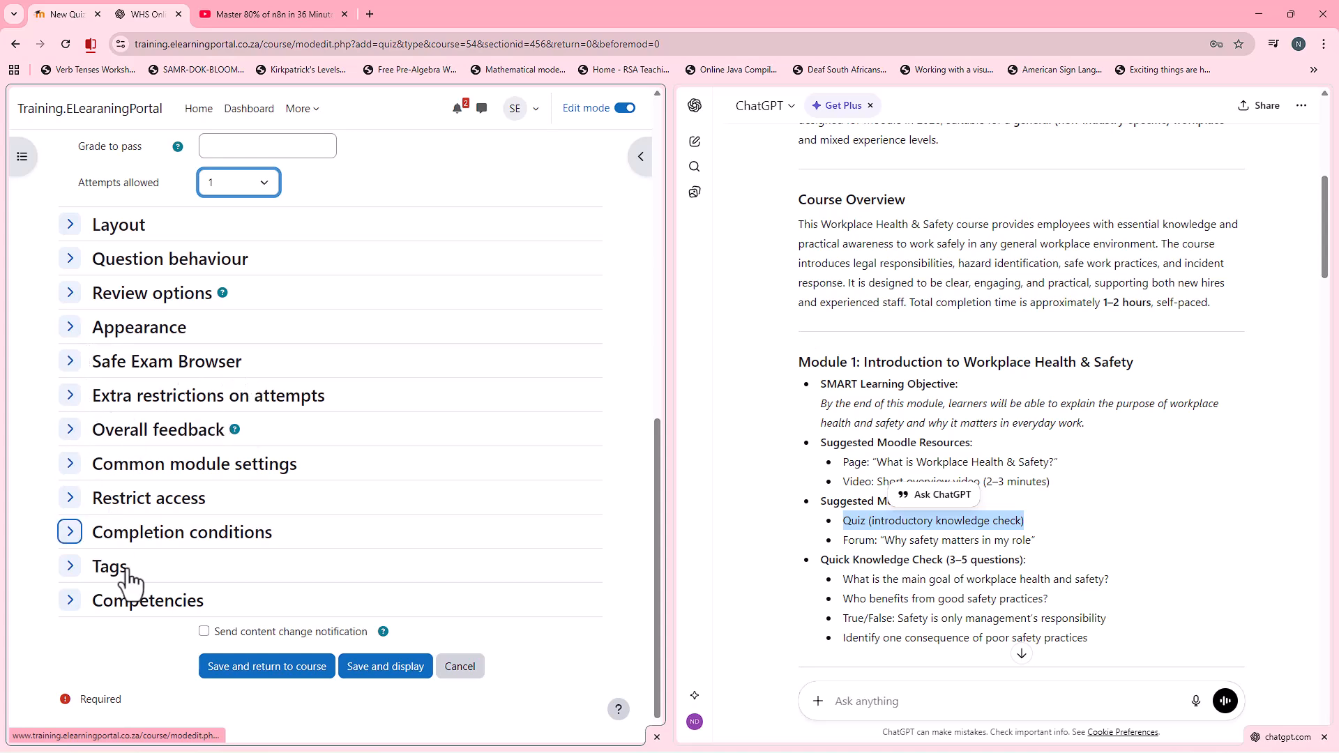
{"action": "left_click", "coordinate": [69, 532]}
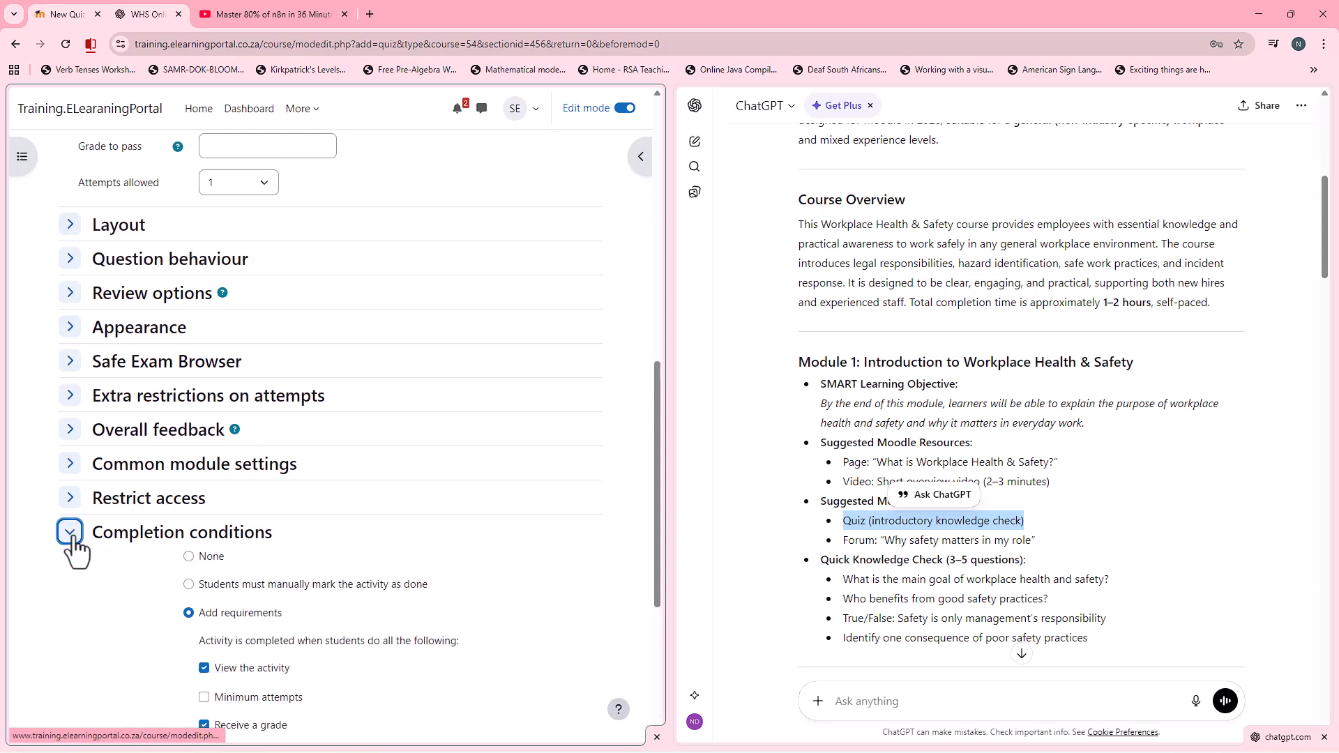
{"action": "scroll", "coordinate": [241, 558], "scroll_direction": "down", "scroll_amount": 2}
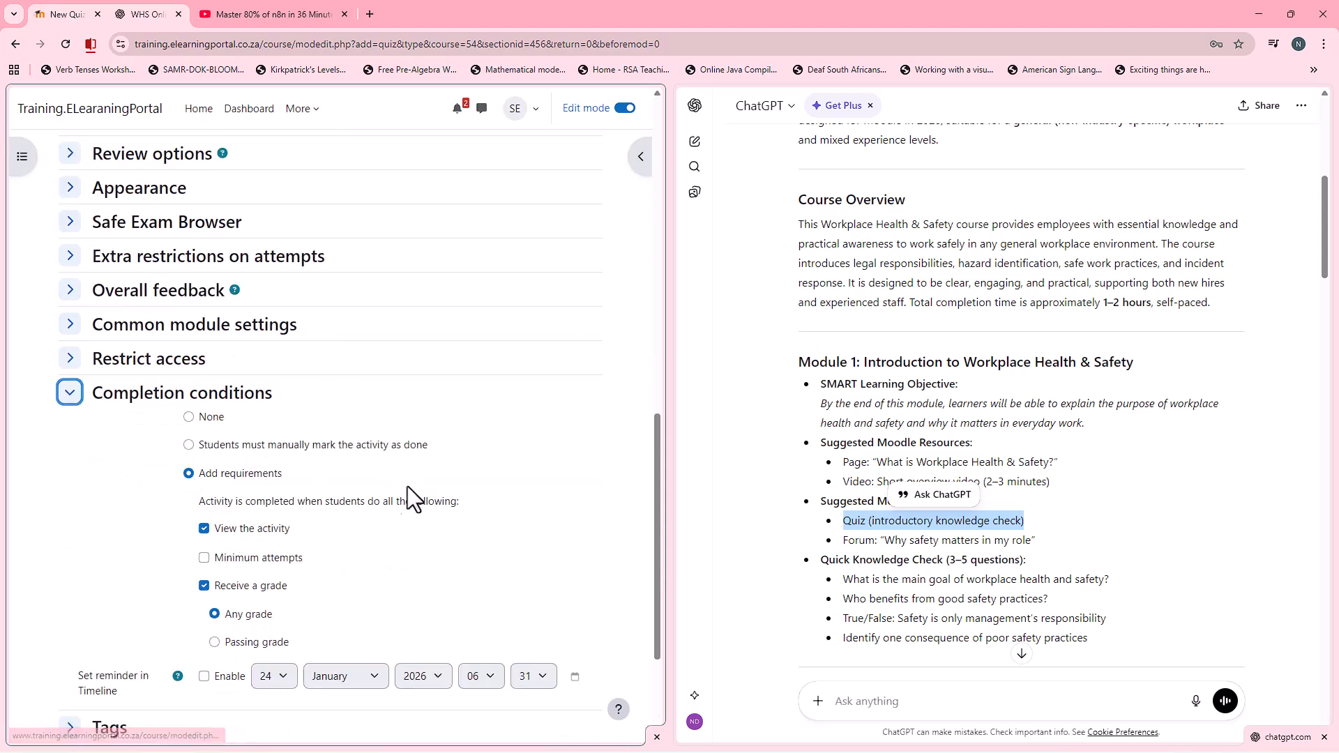
{"action": "left_click", "coordinate": [199, 417]}
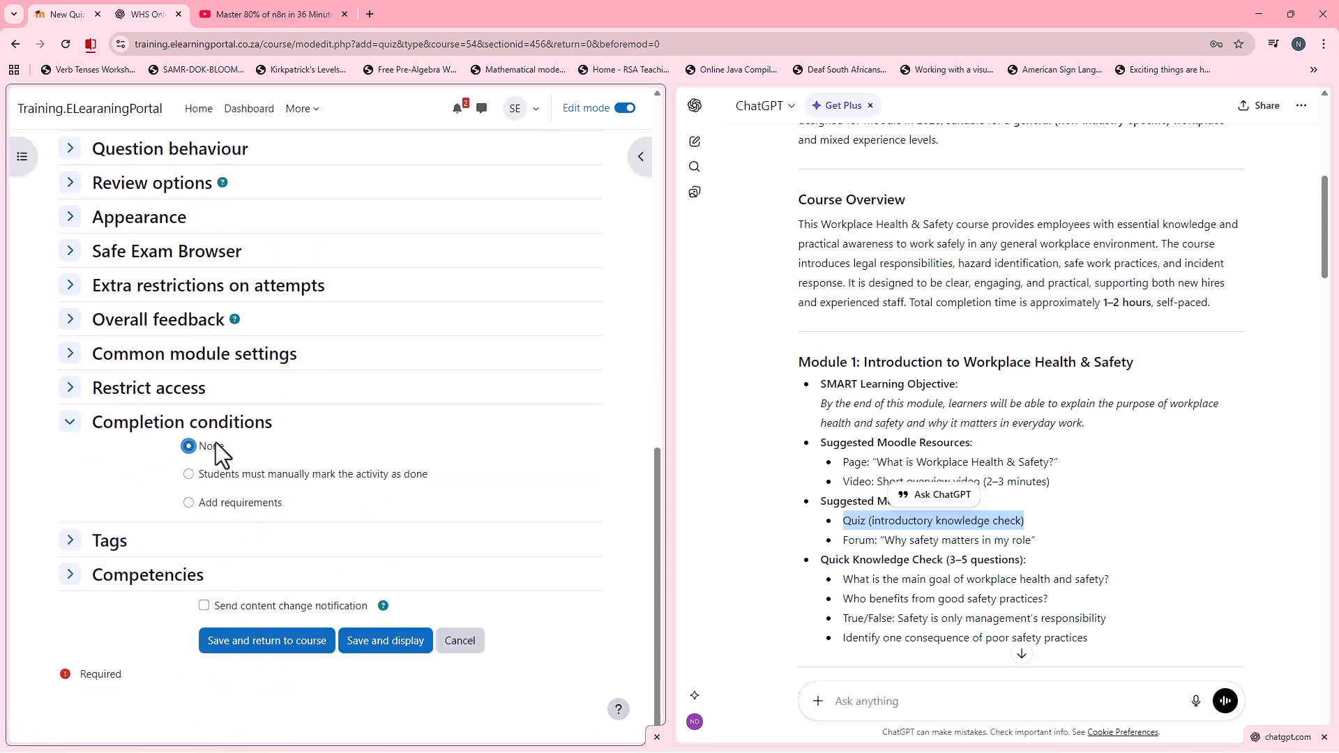
{"action": "left_click", "coordinate": [188, 503]}
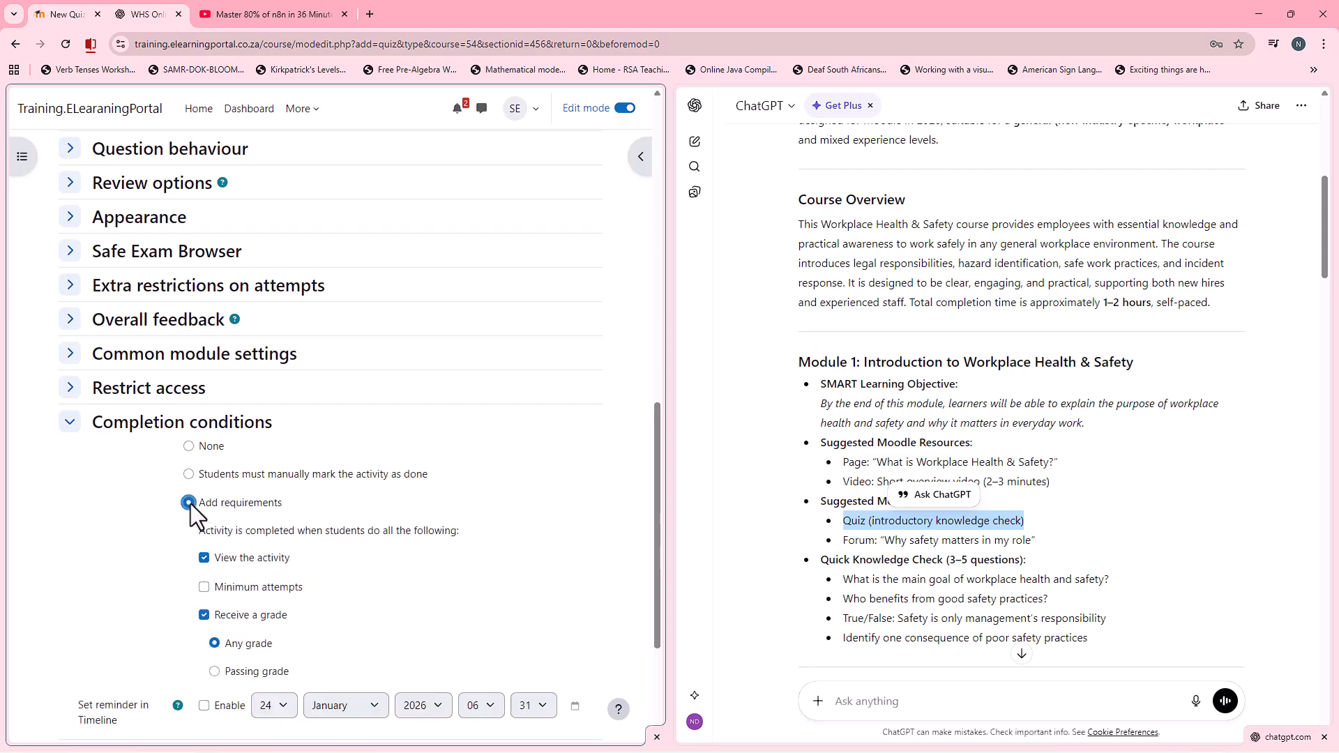
{"action": "scroll", "coordinate": [153, 502], "scroll_direction": "down", "scroll_amount": 1}
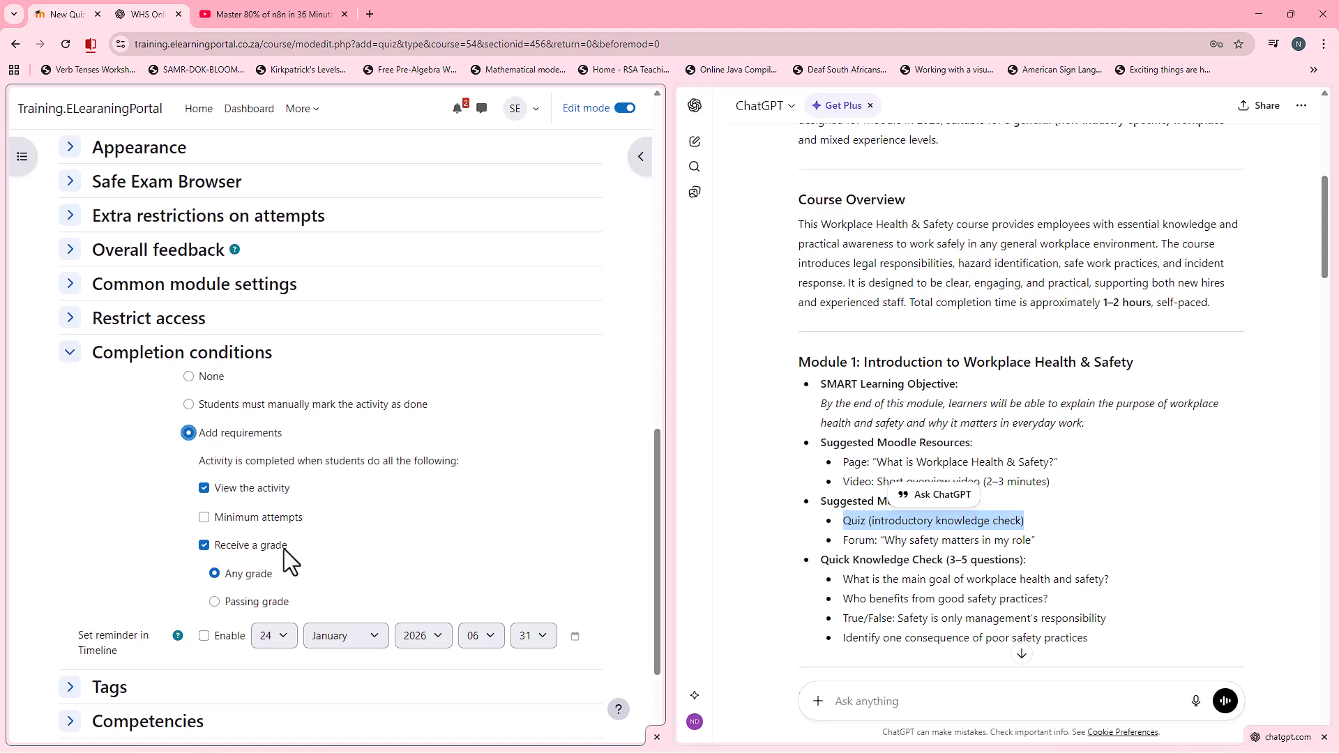
{"action": "scroll", "coordinate": [141, 506], "scroll_direction": "down", "scroll_amount": 2}
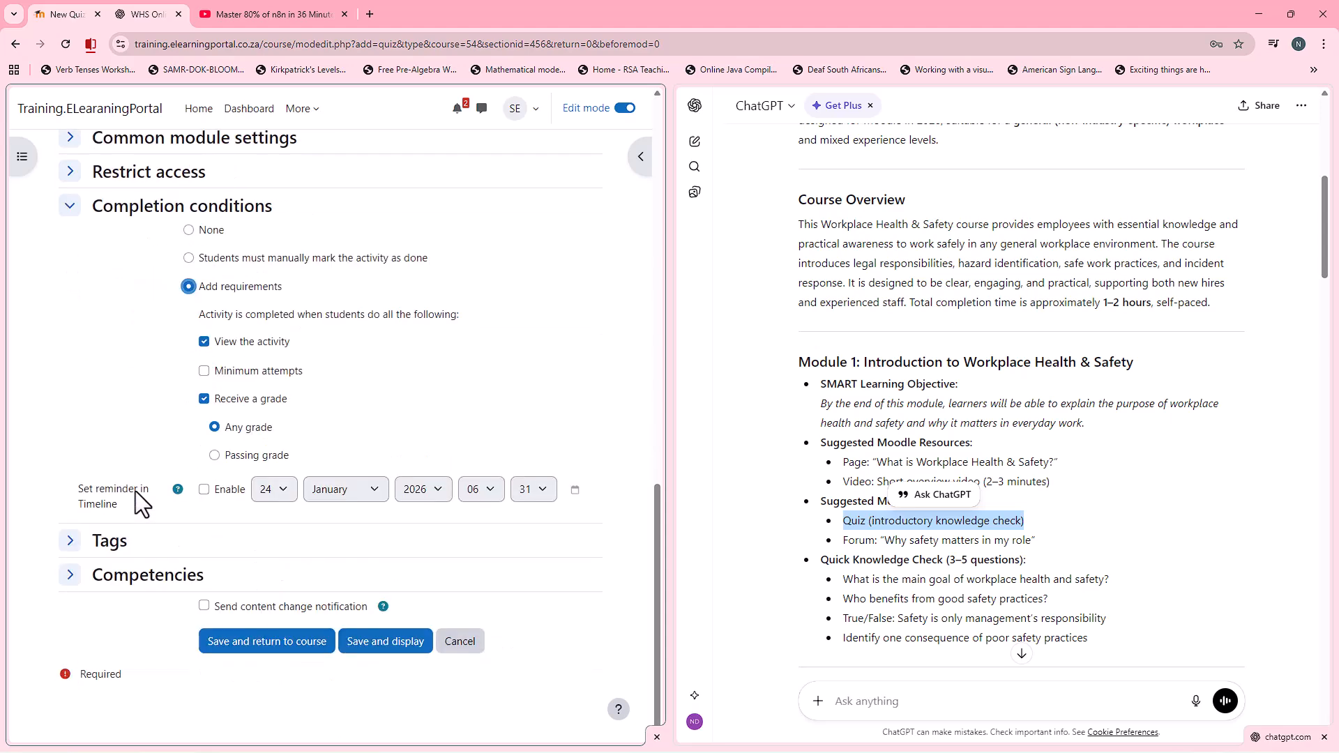
{"action": "left_click", "coordinate": [270, 641]}
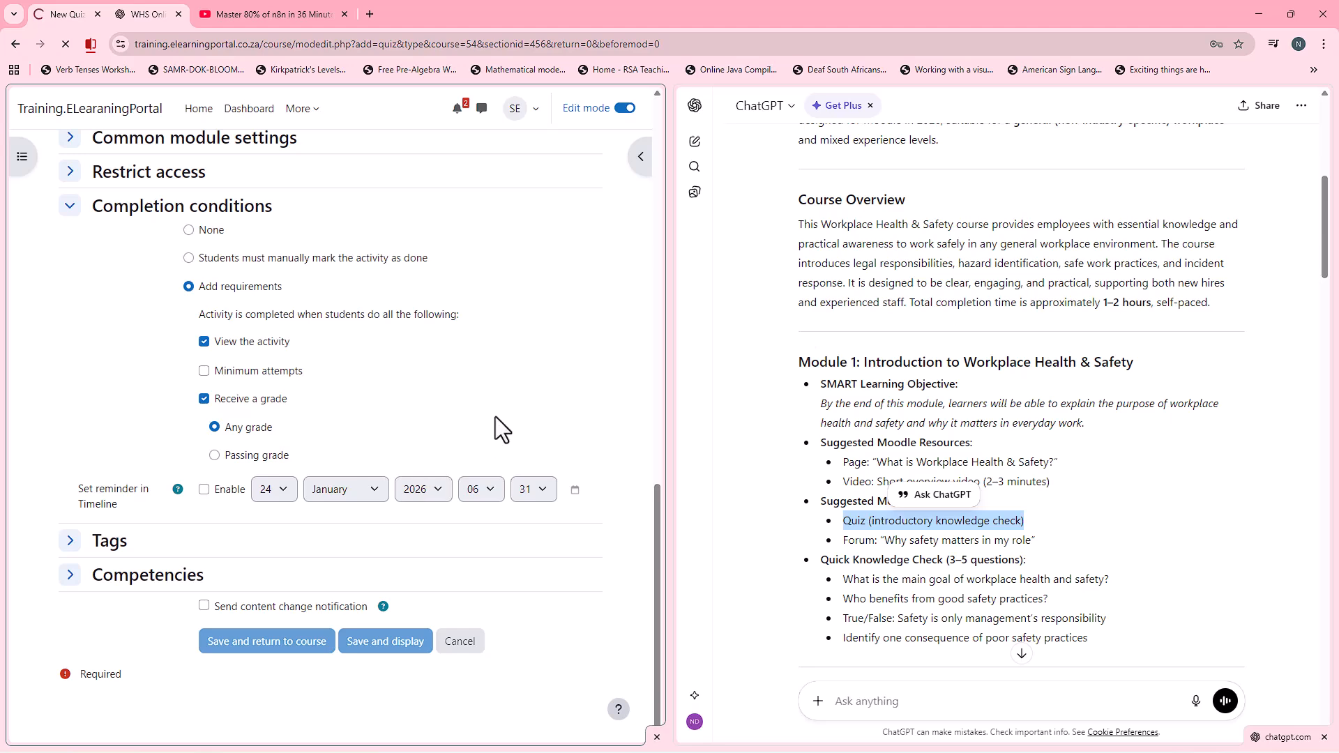
Step: Reopen the Module 1 quiz's settings, disable its opening date and time limit, and save it back to the course
{"action": "scroll", "coordinate": [370, 535], "scroll_direction": "down", "scroll_amount": 3}
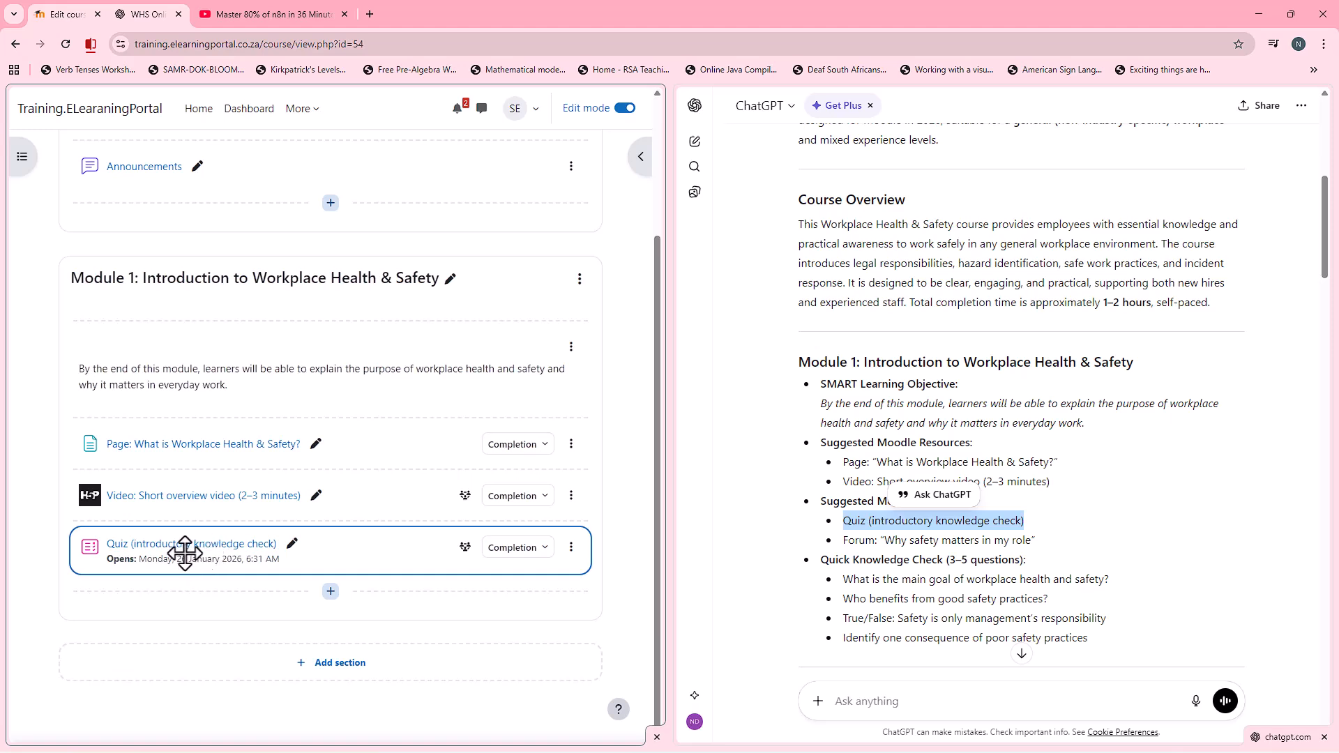
{"action": "left_click", "coordinate": [571, 547]}
{"action": "left_click", "coordinate": [532, 348]}
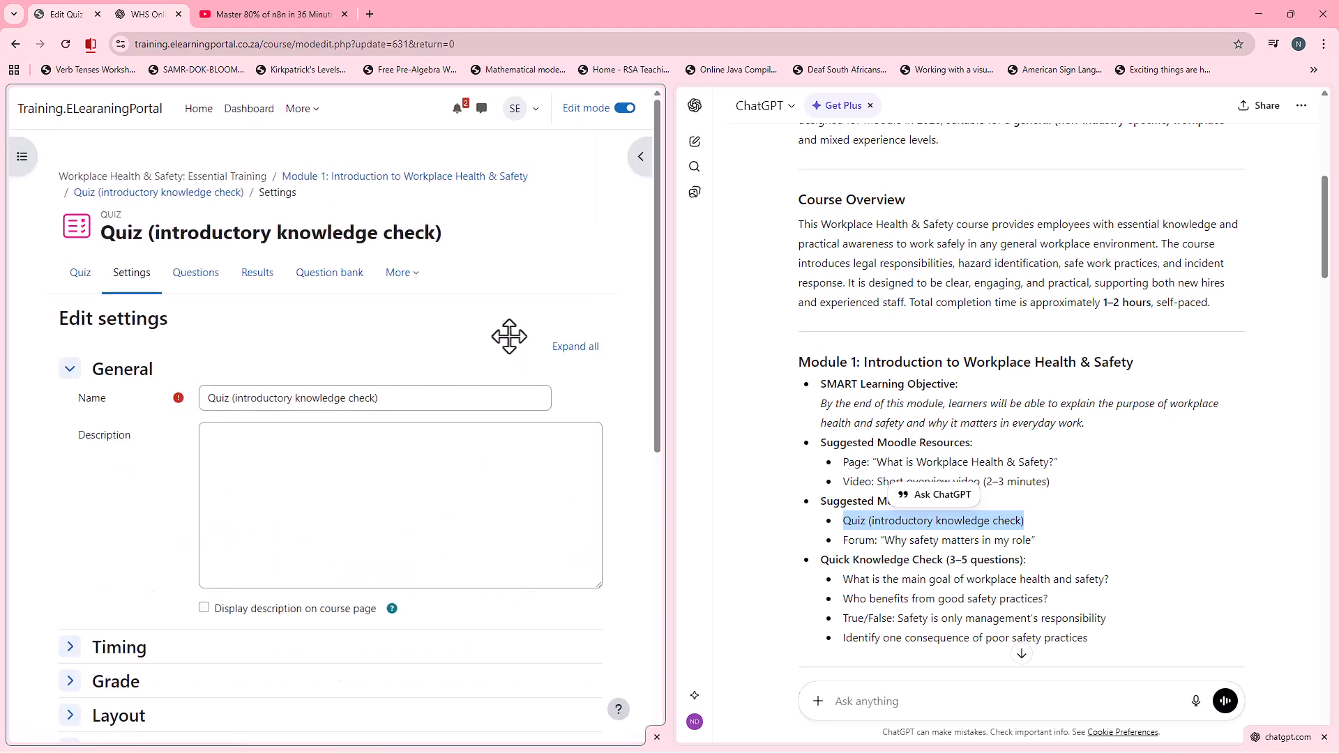
{"action": "scroll", "coordinate": [204, 525], "scroll_direction": "down", "scroll_amount": 3}
{"action": "left_click", "coordinate": [70, 437]}
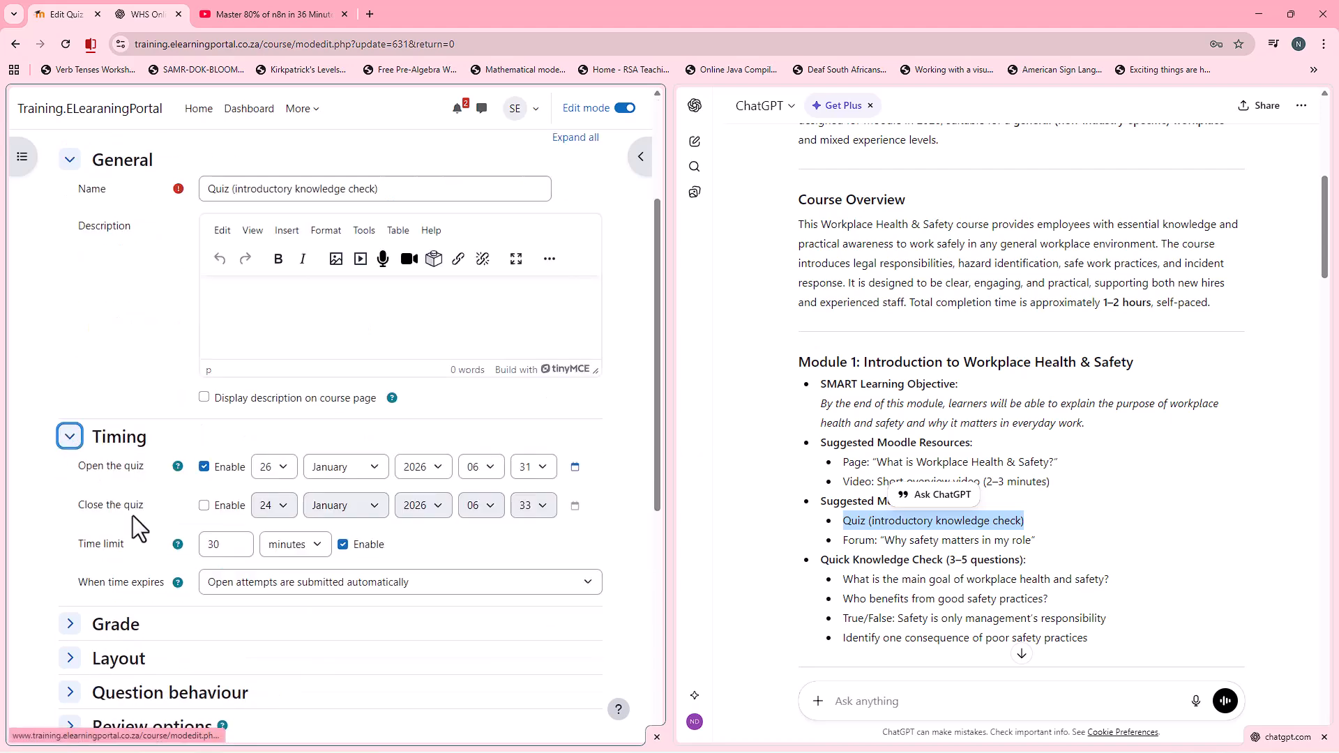
{"action": "left_click", "coordinate": [204, 467]}
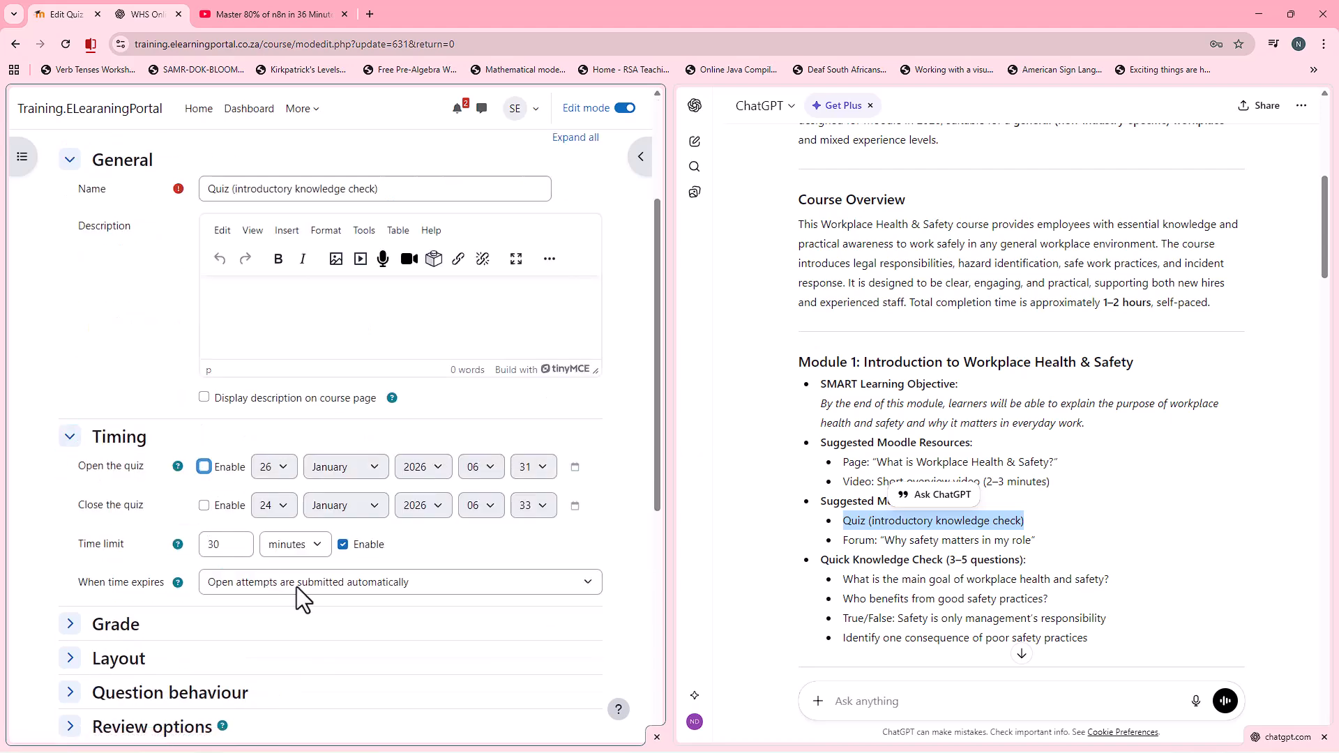
{"action": "left_click", "coordinate": [344, 545]}
{"action": "scroll", "coordinate": [312, 582], "scroll_direction": "down", "scroll_amount": 6}
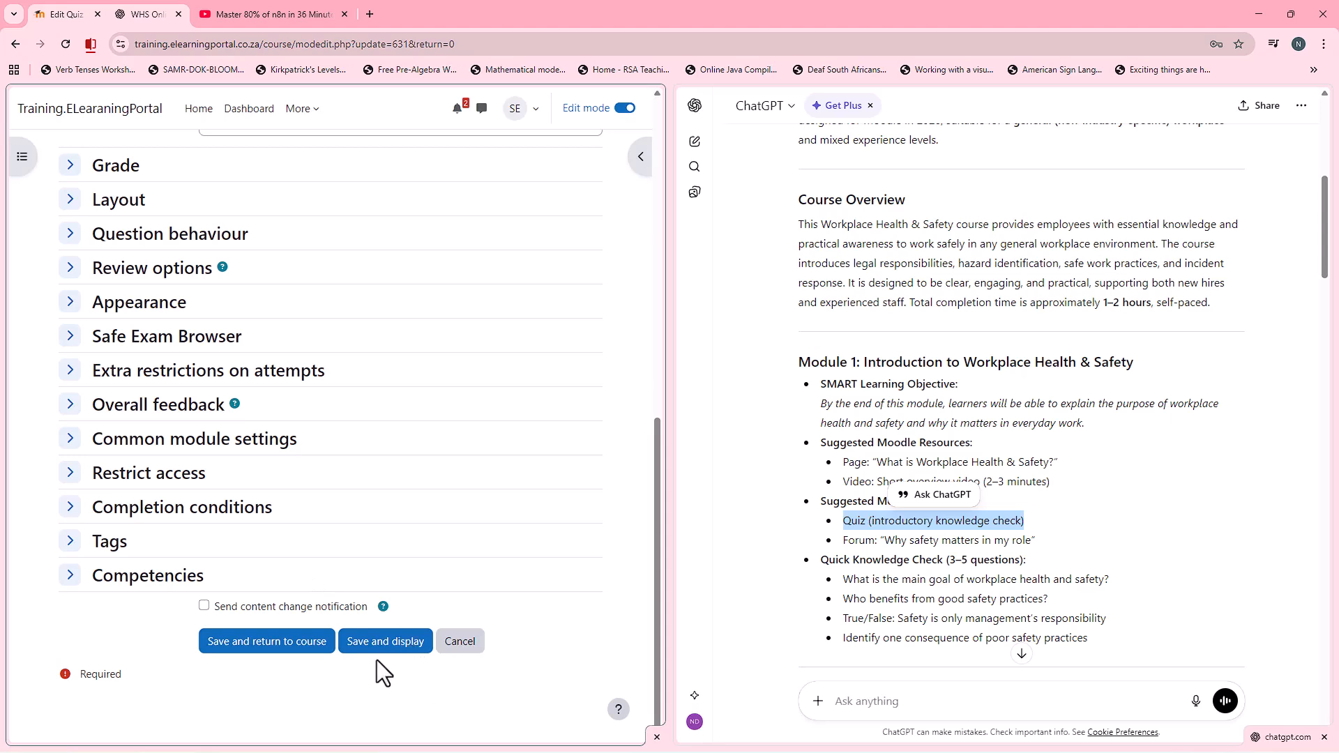
{"action": "left_click", "coordinate": [297, 643]}
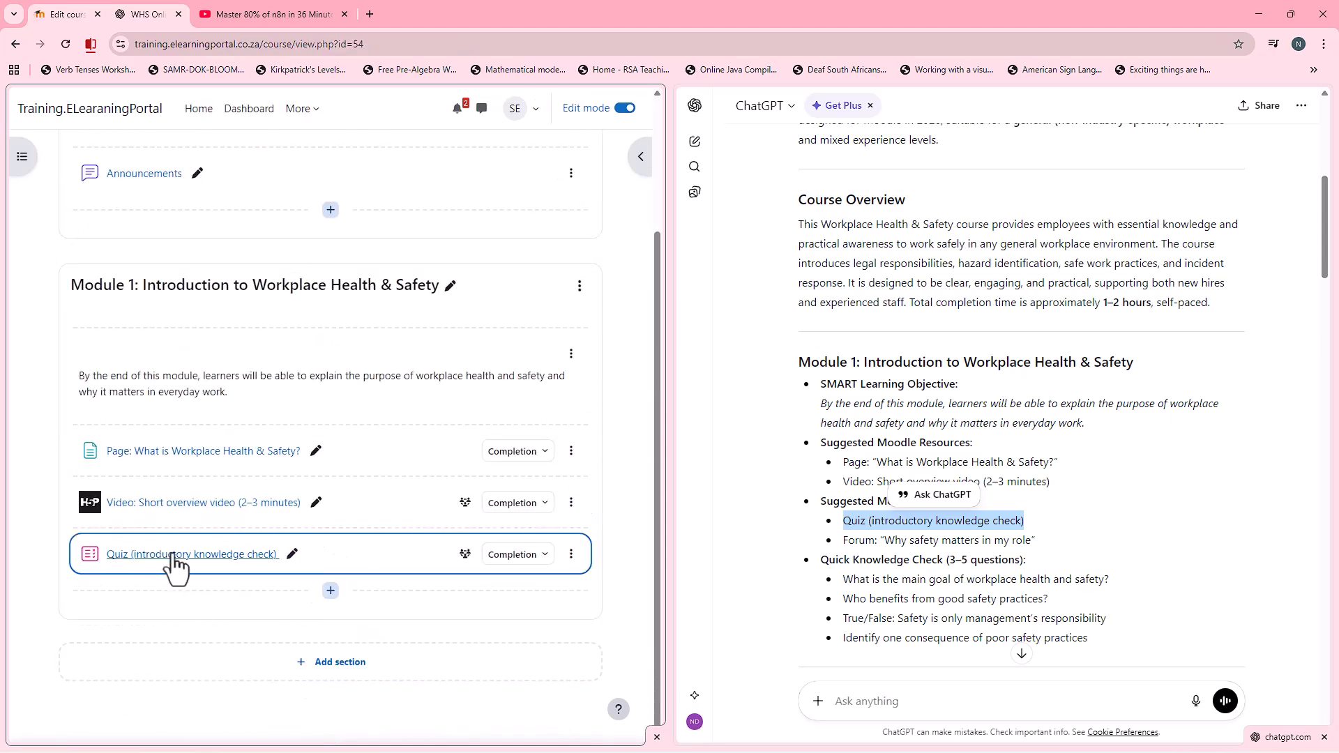
Step: Copy the suggested activity title 'Forum: "Why safety matters in my role"' from Module 1 of the ChatGPT outline
{"action": "left_click", "coordinate": [857, 528]}
{"action": "left_click_drag", "start_coordinate": [846, 542], "coordinate": [1042, 551]}
{"action": "right_click", "coordinate": [985, 551]}
{"action": "left_click", "coordinate": [1034, 563]}
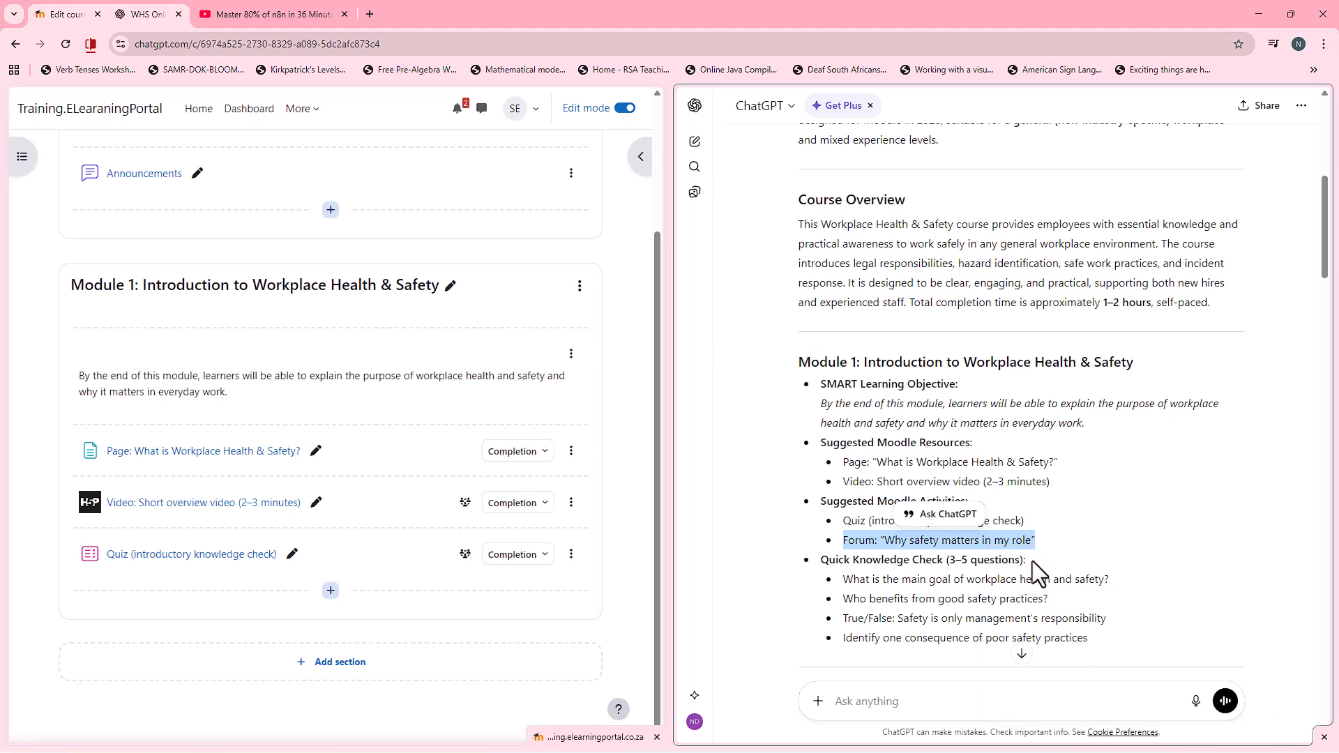
Step: Start a new Forum activity in Module 1 below the introductory quiz
{"action": "left_click", "coordinate": [334, 592]}
{"action": "left_click", "coordinate": [370, 619]}
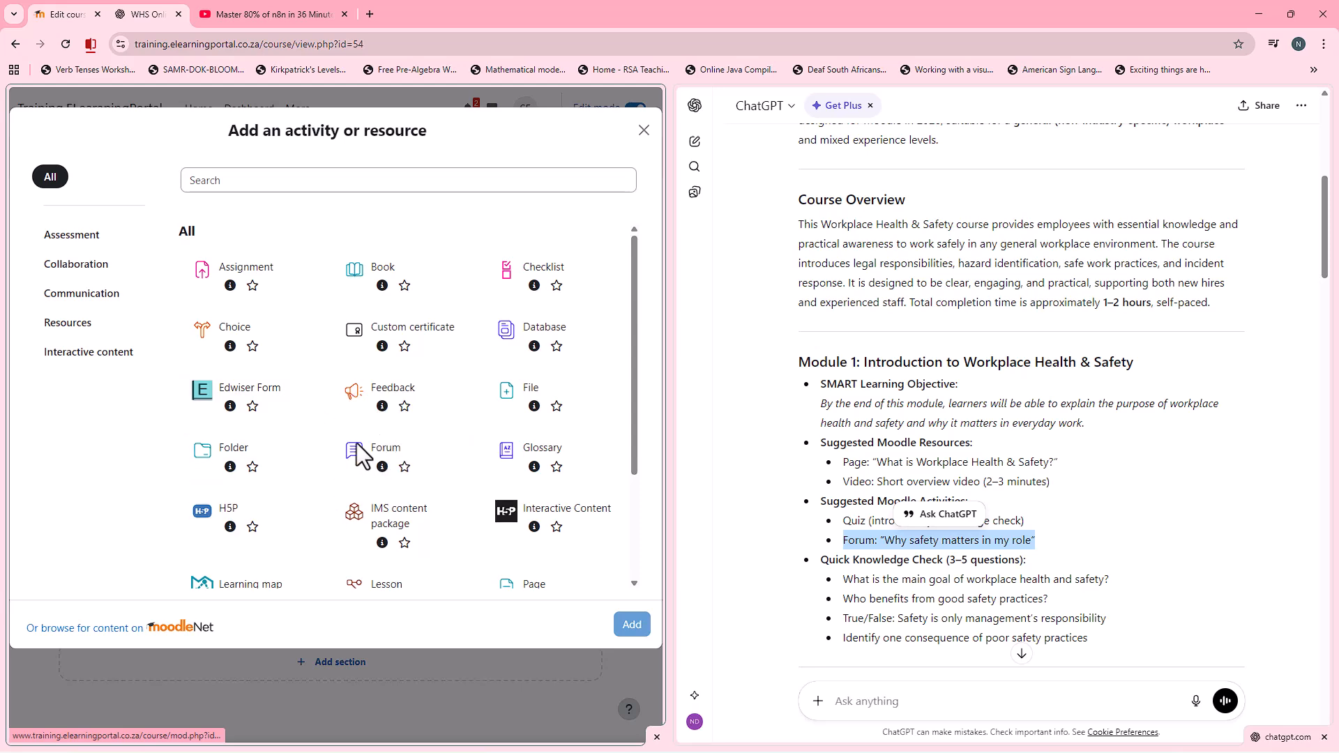
{"action": "left_click", "coordinate": [414, 464]}
{"action": "left_click", "coordinate": [632, 625]}
Step: Name the new forum 'Forum: "Why safety matters in my role"' using the copied title
{"action": "left_click", "coordinate": [274, 343]}
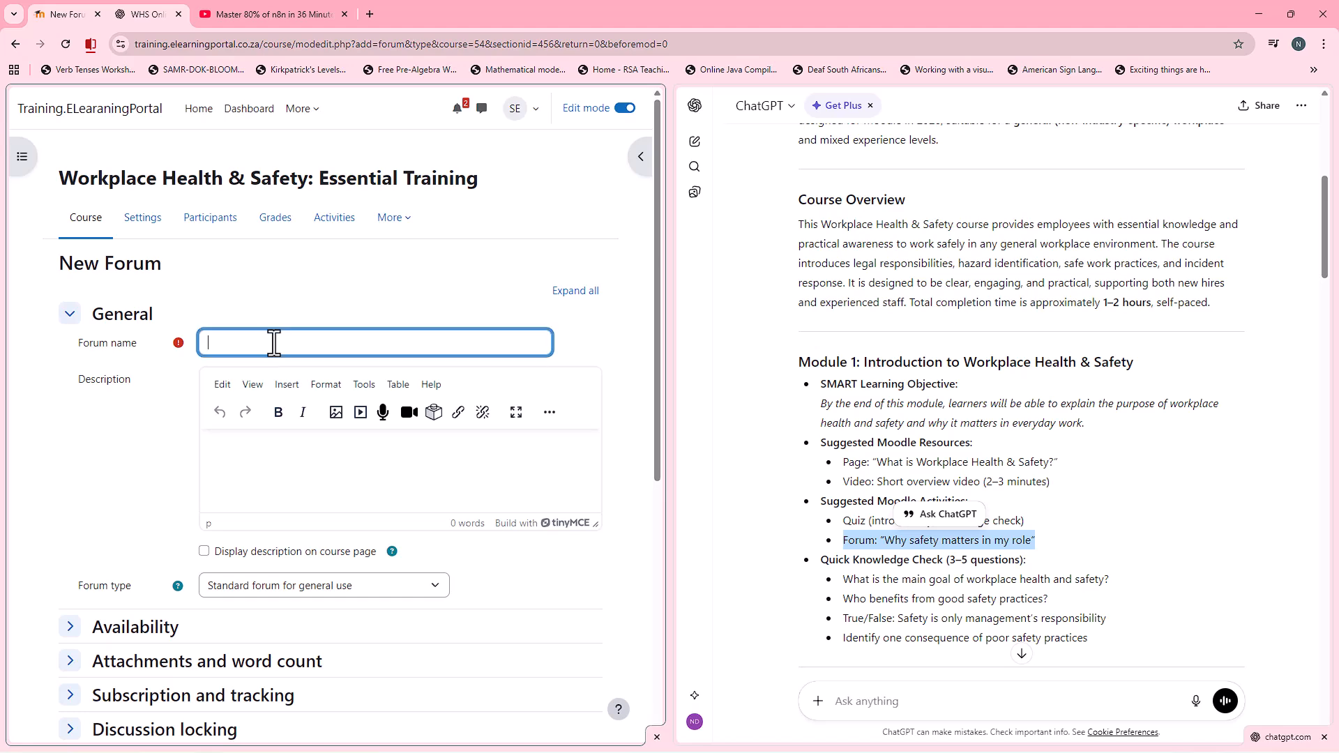
{"action": "key", "text": "ctrl+v"}
{"action": "scroll", "coordinate": [135, 423], "scroll_direction": "down", "scroll_amount": 1}
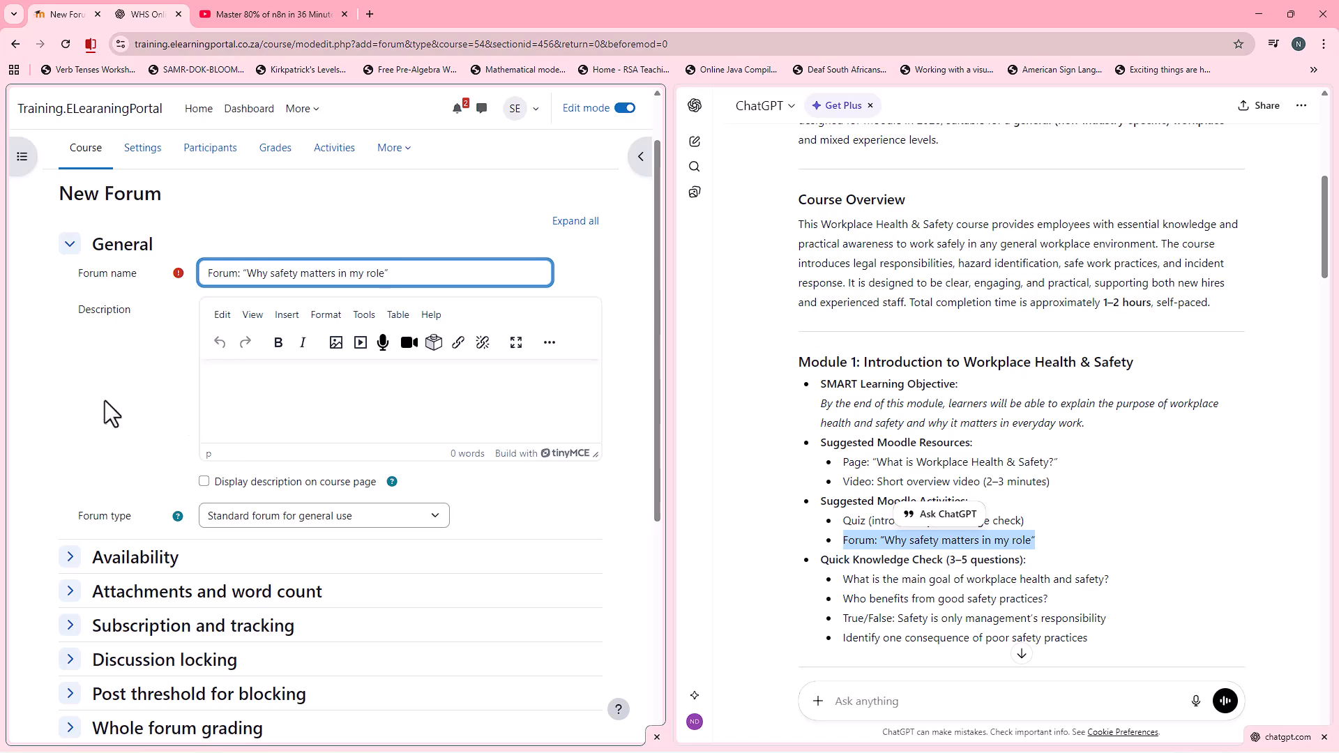
Step: Expand the new forum's availability and attachment settings and set the maximum number of attachments to 0
{"action": "scroll", "coordinate": [267, 448], "scroll_direction": "down", "scroll_amount": 2}
{"action": "left_click", "coordinate": [70, 418]}
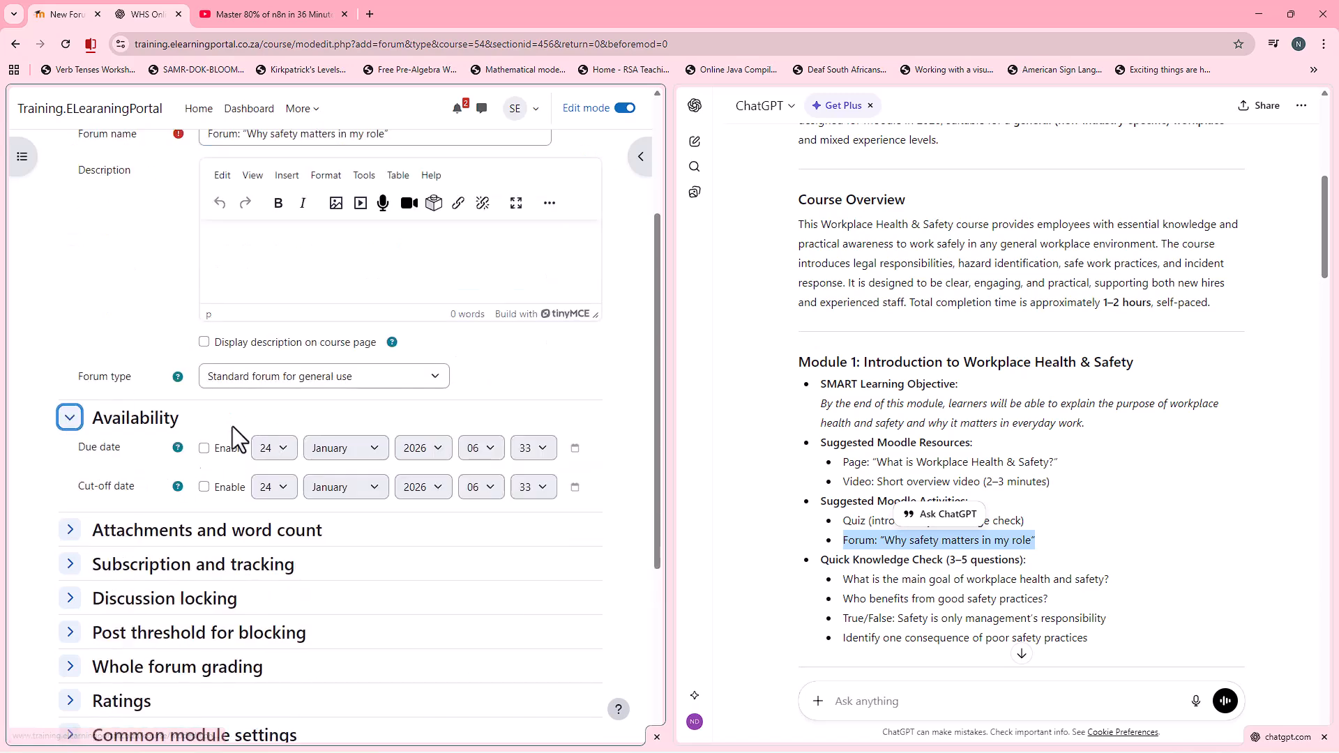
{"action": "scroll", "coordinate": [232, 426], "scroll_direction": "down", "scroll_amount": 3}
{"action": "left_click", "coordinate": [70, 321]}
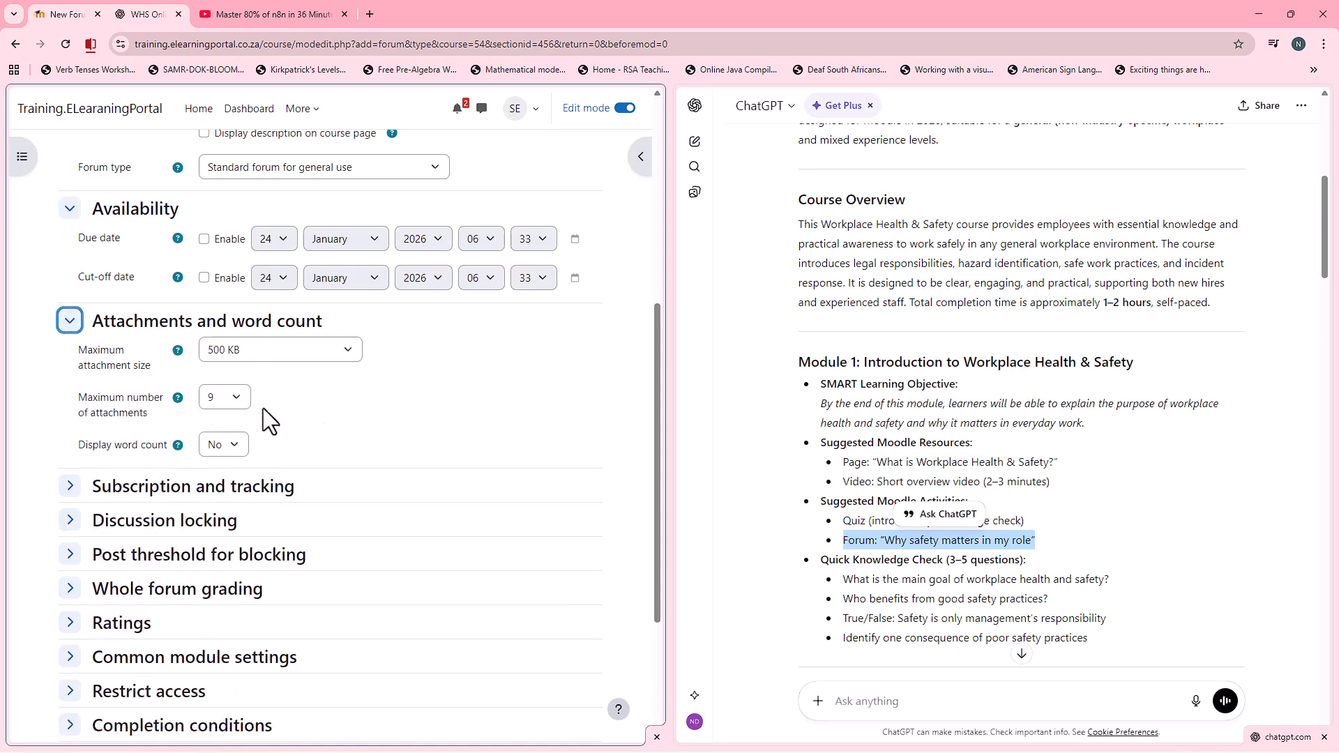
{"action": "left_click", "coordinate": [233, 399]}
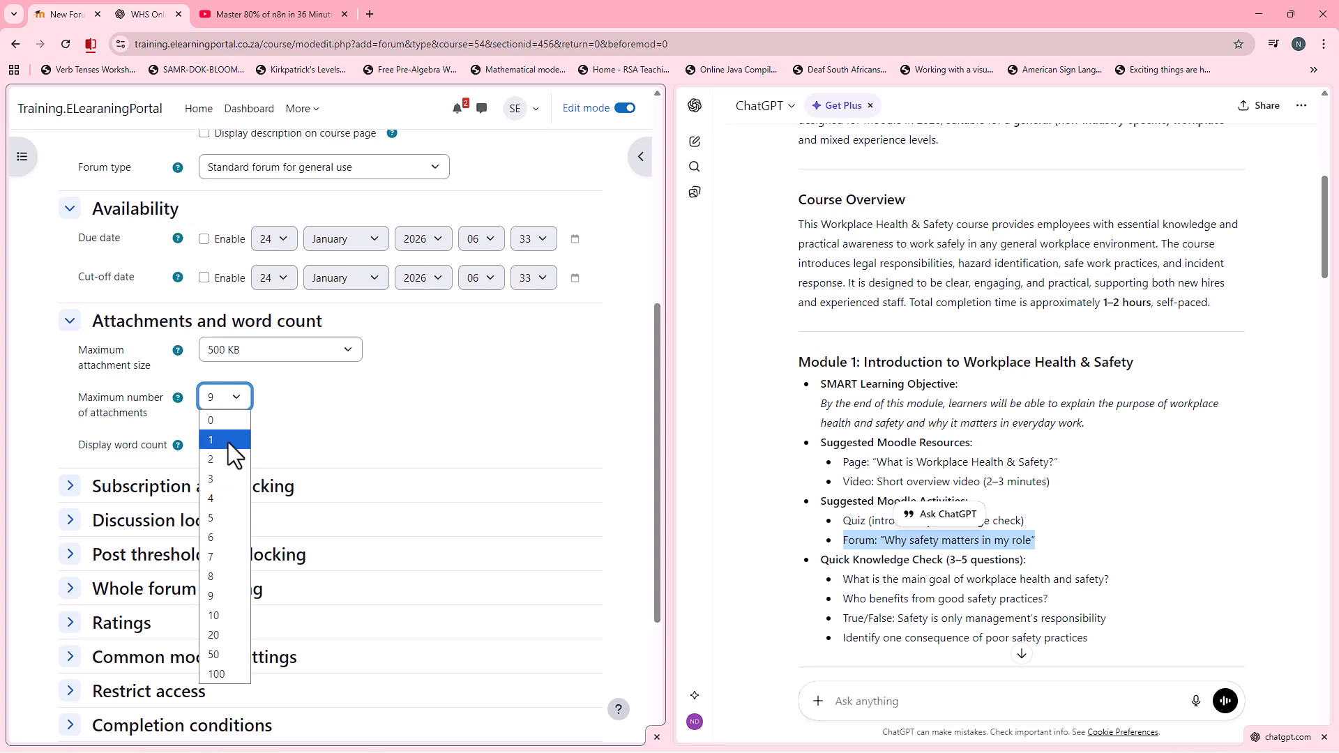
{"action": "left_click", "coordinate": [234, 420]}
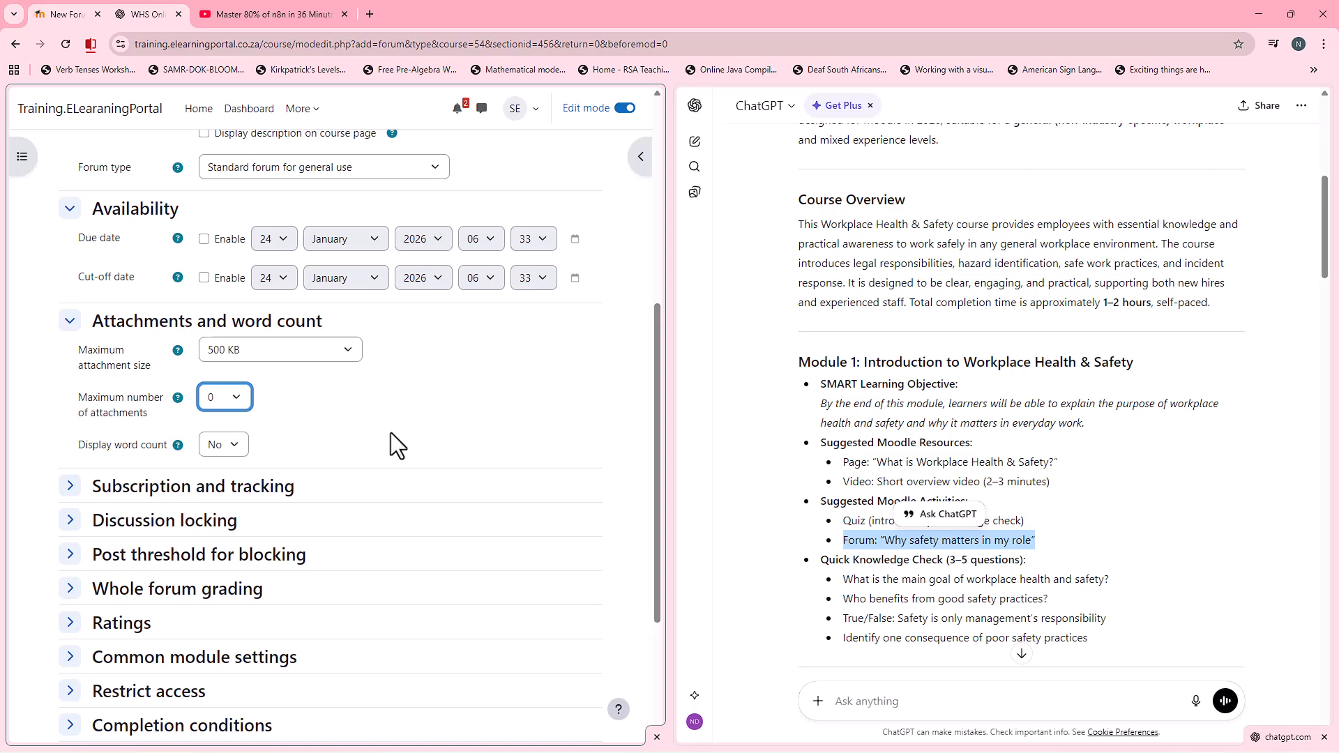
Step: Set the forum's subscription mode to Optional subscription and its read tracking to Optional
{"action": "scroll", "coordinate": [274, 410], "scroll_direction": "down", "scroll_amount": 2}
{"action": "left_click", "coordinate": [69, 348]}
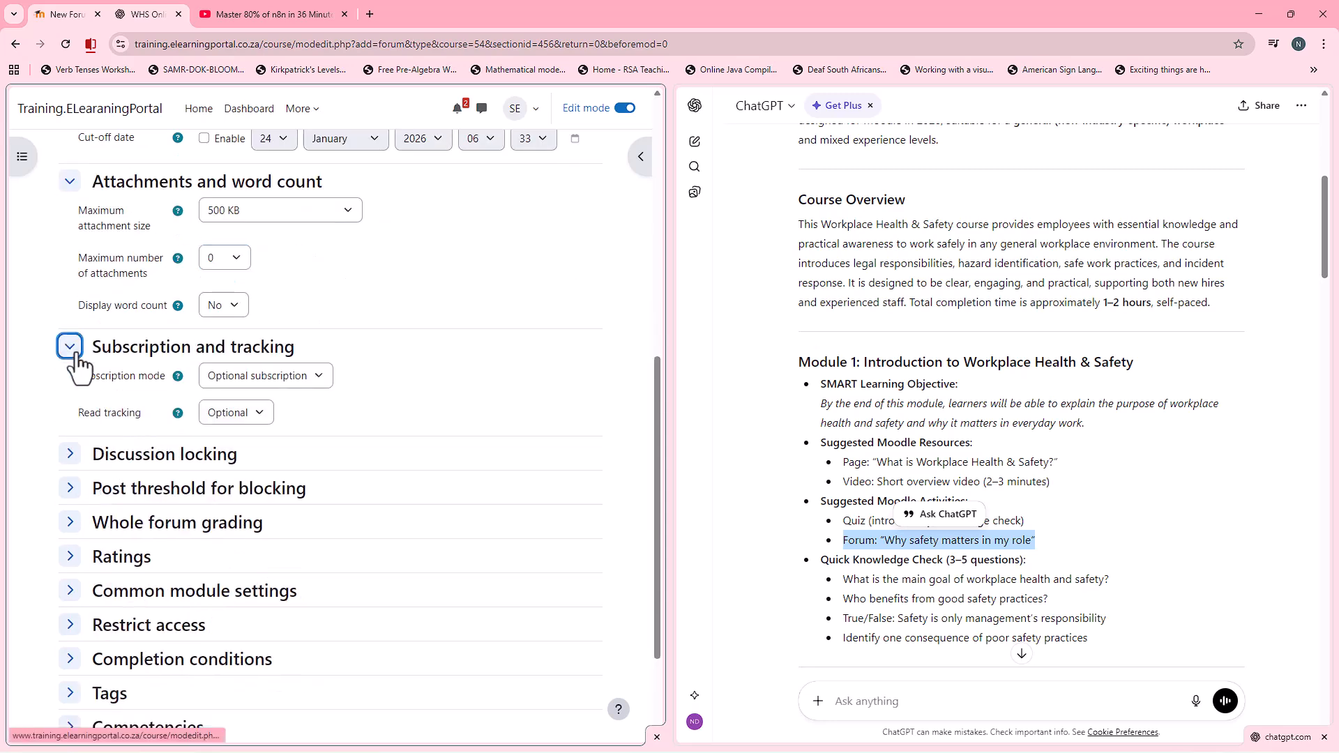
{"action": "left_click", "coordinate": [317, 378]}
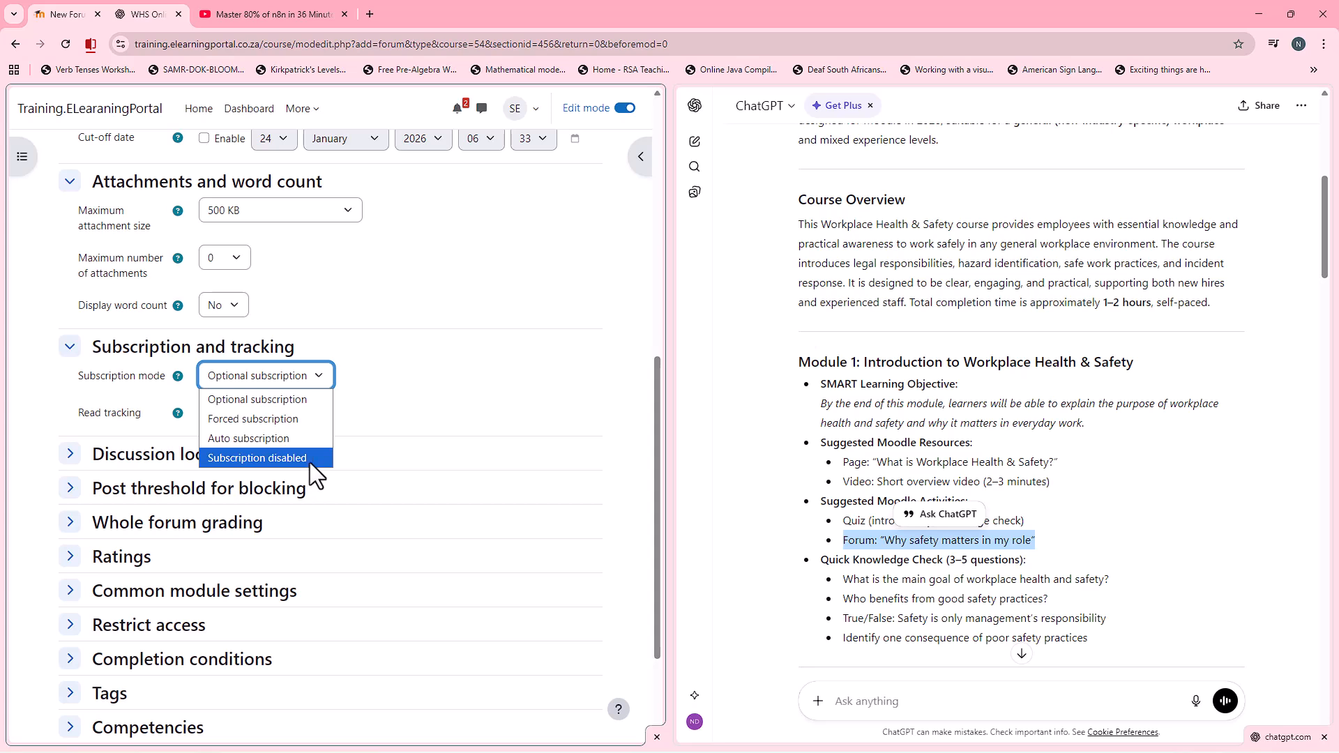
{"action": "left_click", "coordinate": [244, 372]}
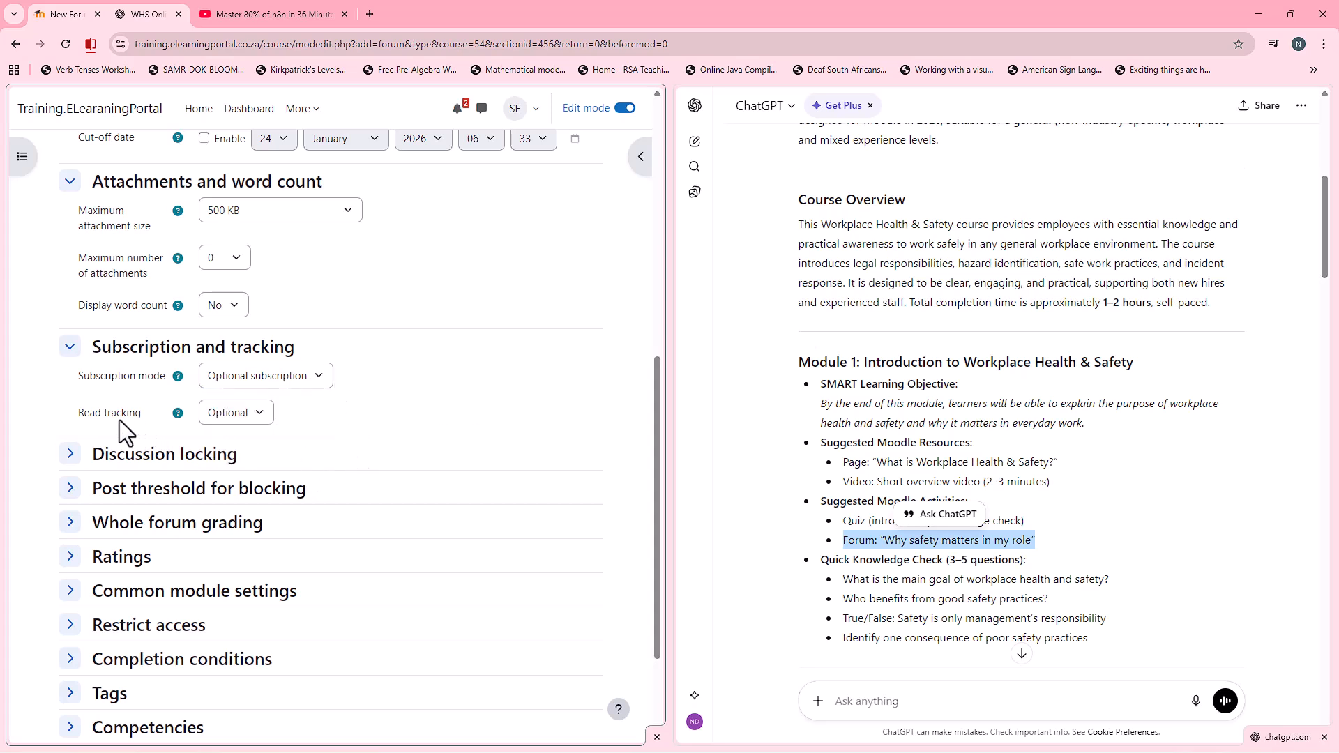
{"action": "left_click", "coordinate": [258, 415]}
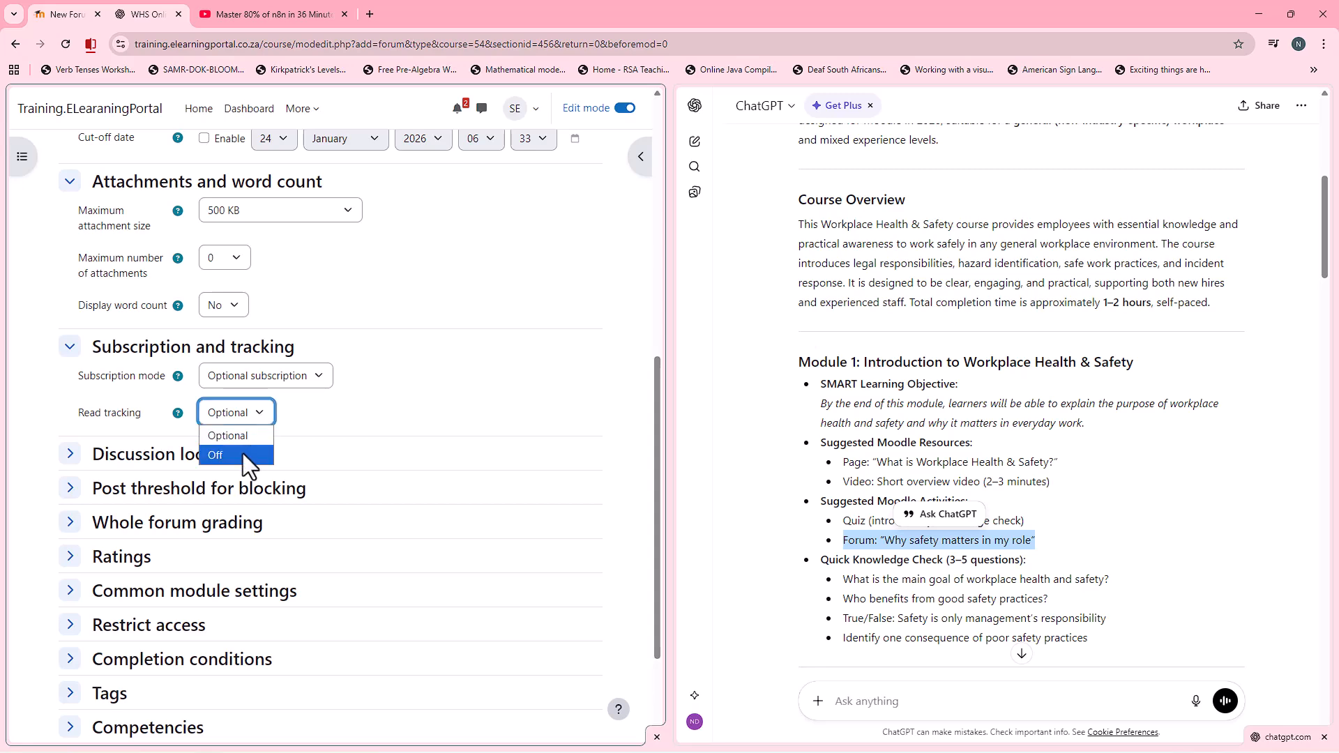
{"action": "left_click", "coordinate": [249, 436]}
Step: Set the grade type for whole forum grading to Point
{"action": "scroll", "coordinate": [425, 448], "scroll_direction": "down", "scroll_amount": 1}
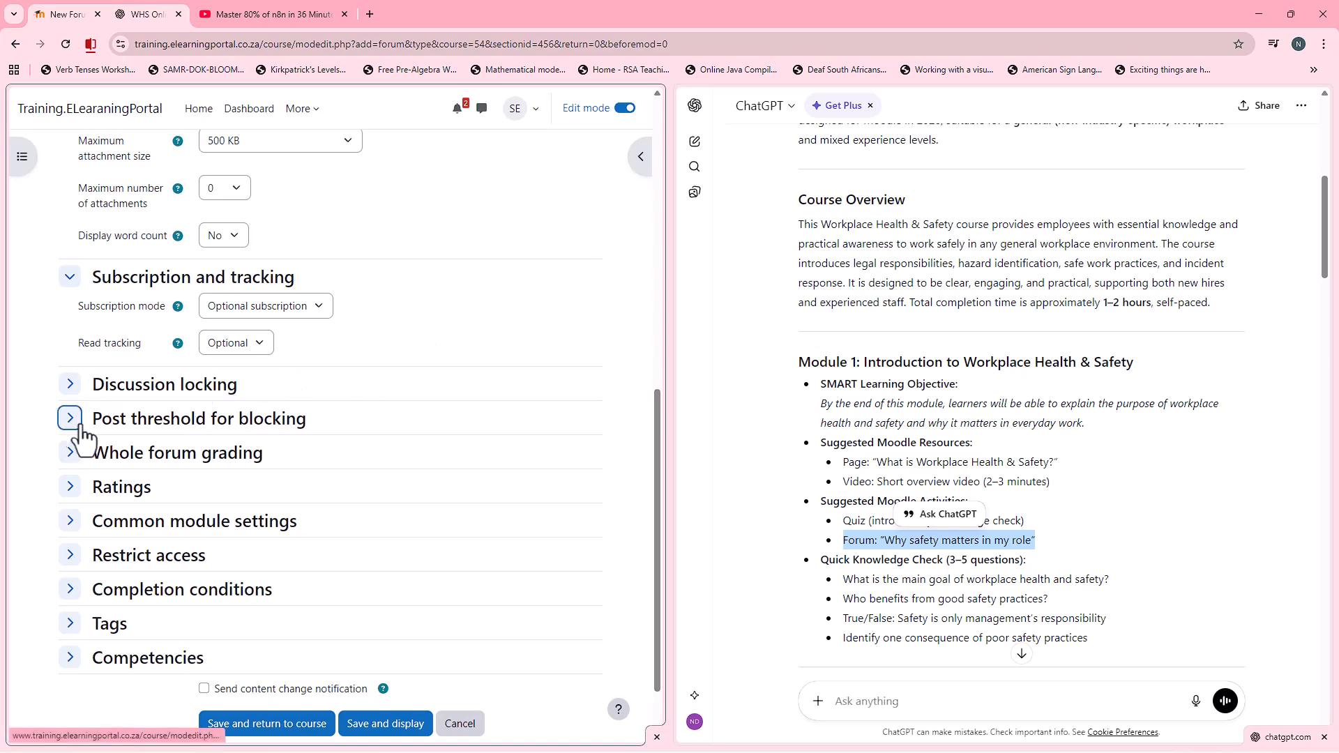
{"action": "scroll", "coordinate": [359, 461], "scroll_direction": "down", "scroll_amount": 1}
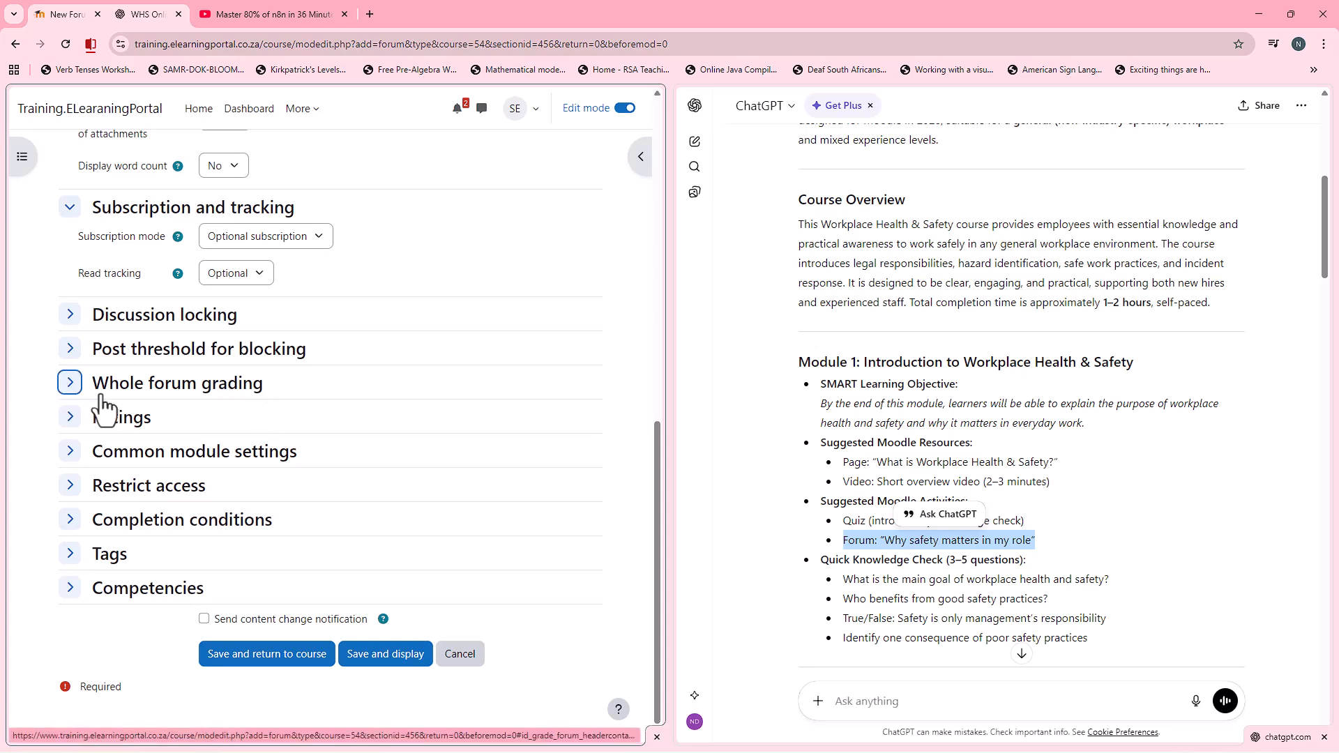
{"action": "left_click", "coordinate": [71, 389]}
{"action": "left_click", "coordinate": [293, 434]}
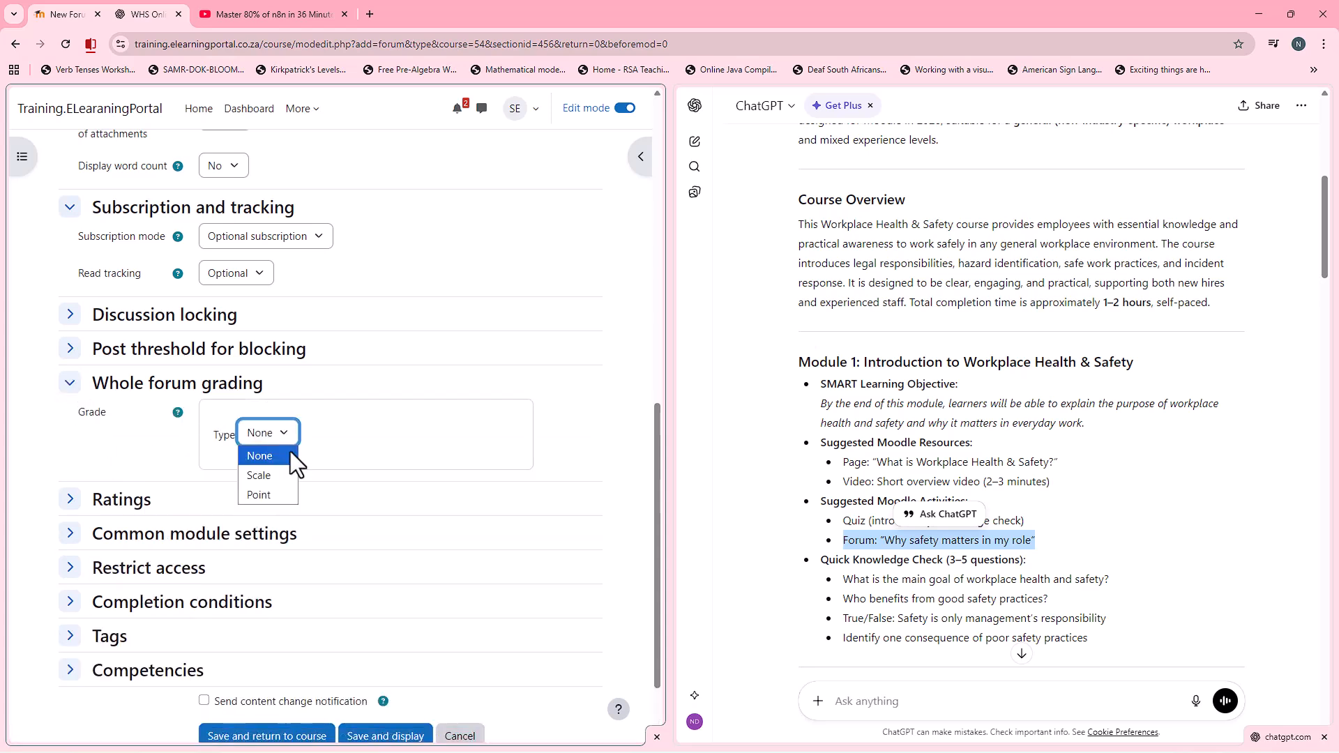
{"action": "left_click", "coordinate": [284, 493]}
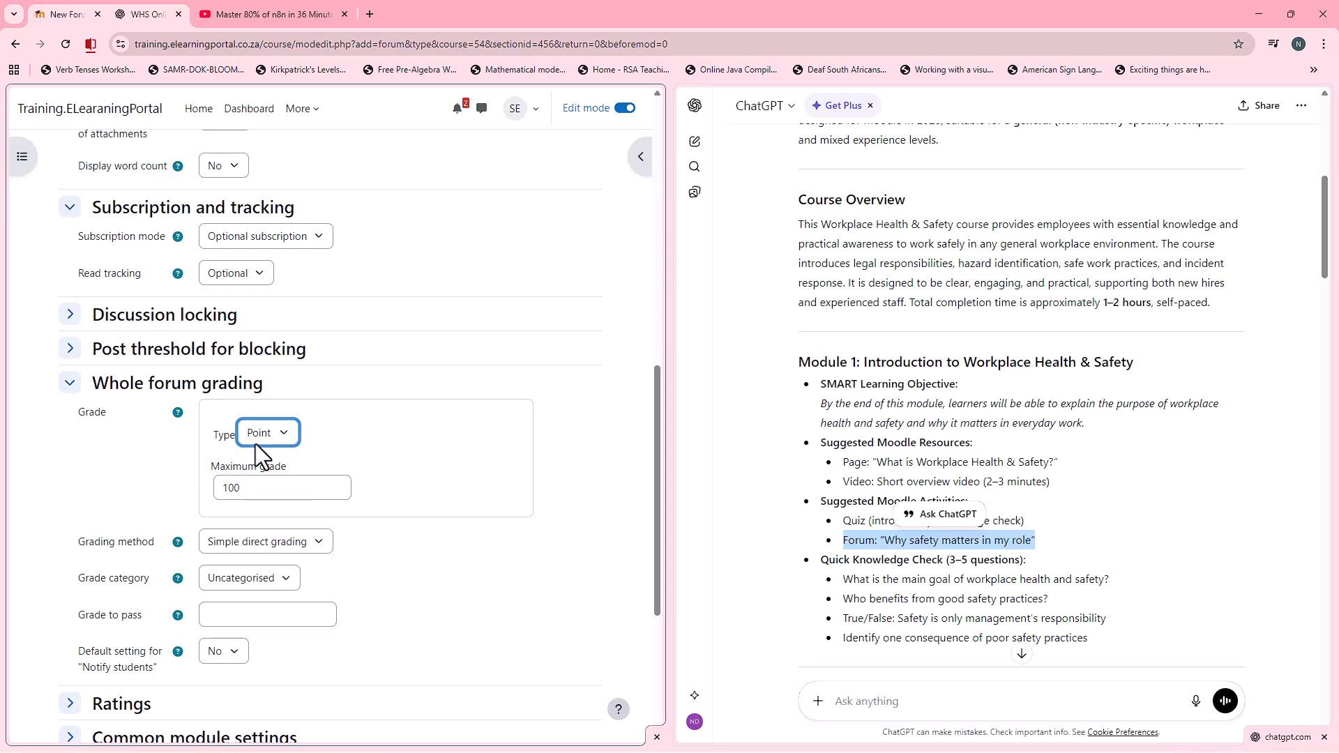
Step: Set the forum's completion conditions to None and save the forum back to the course
{"action": "scroll", "coordinate": [161, 451], "scroll_direction": "down", "scroll_amount": 4}
{"action": "left_click", "coordinate": [69, 506]}
{"action": "scroll", "coordinate": [292, 506], "scroll_direction": "down", "scroll_amount": 3}
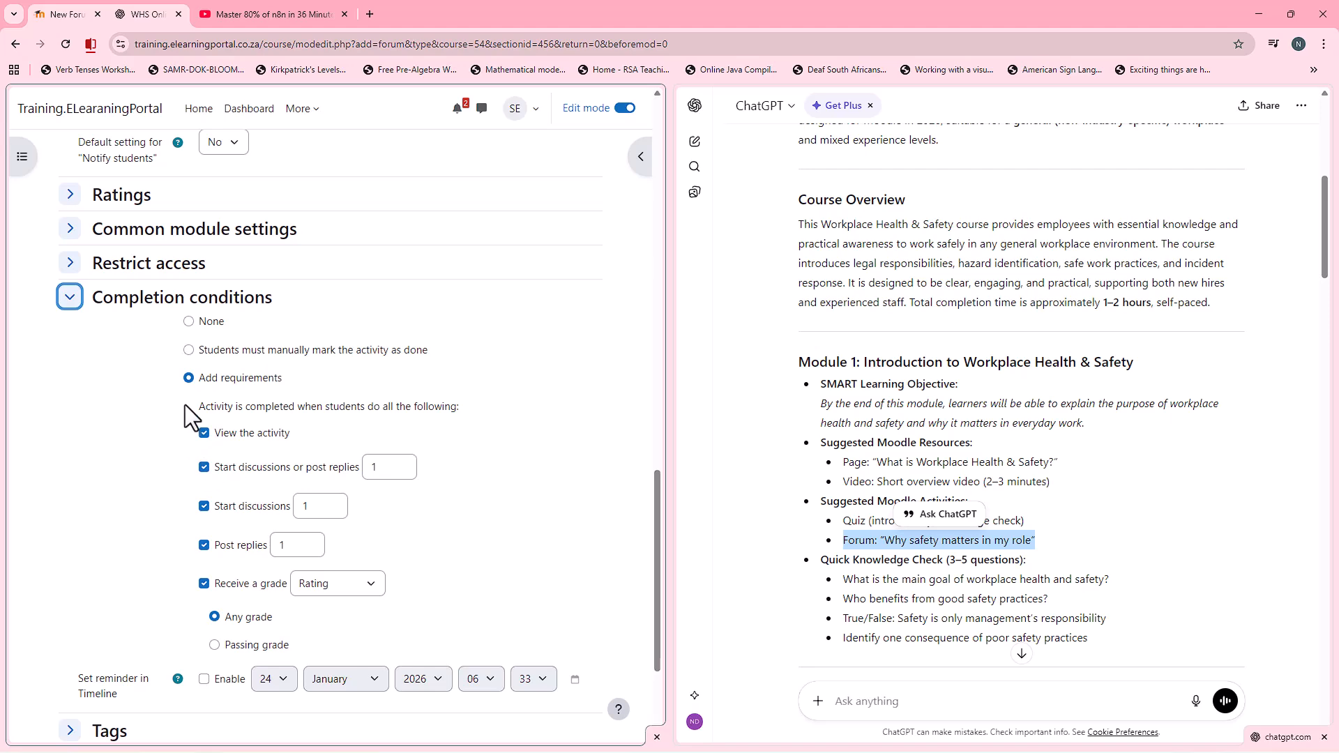
{"action": "left_click", "coordinate": [189, 322]}
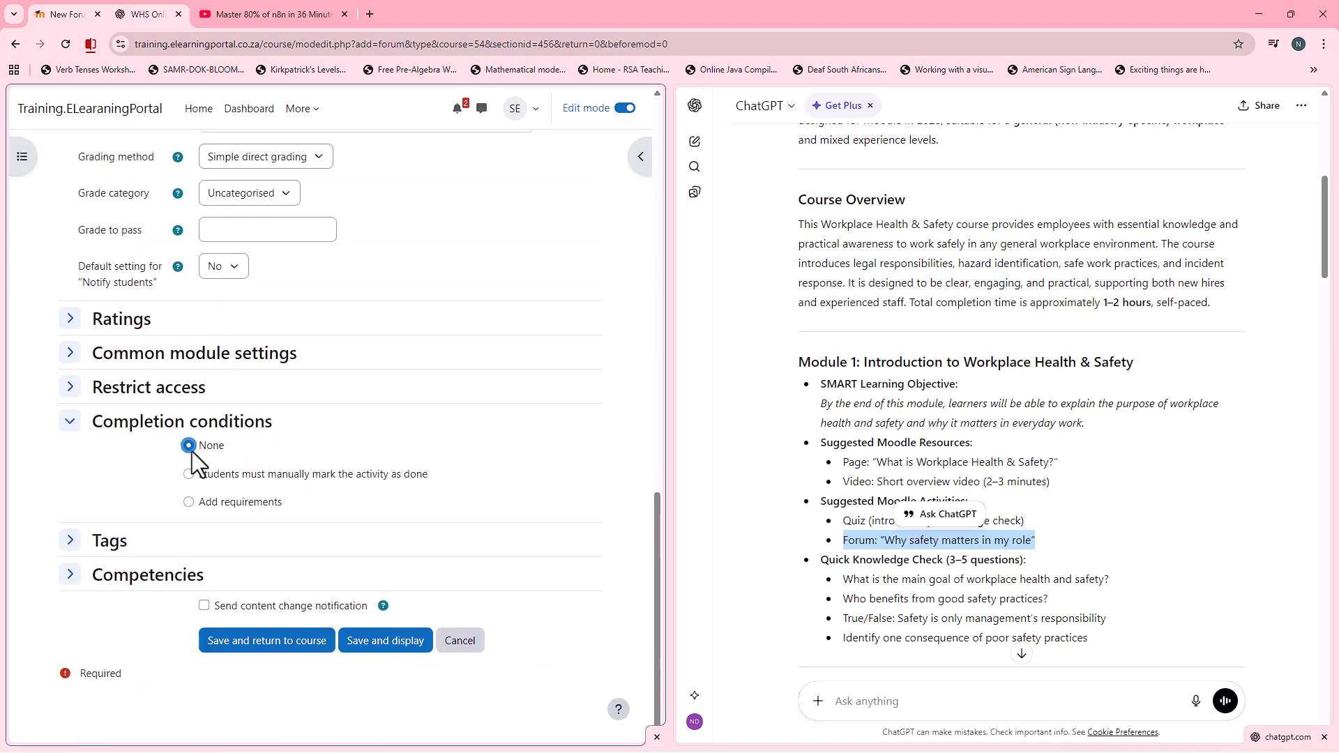
{"action": "left_click", "coordinate": [189, 501]}
{"action": "scroll", "coordinate": [314, 496], "scroll_direction": "down", "scroll_amount": 2}
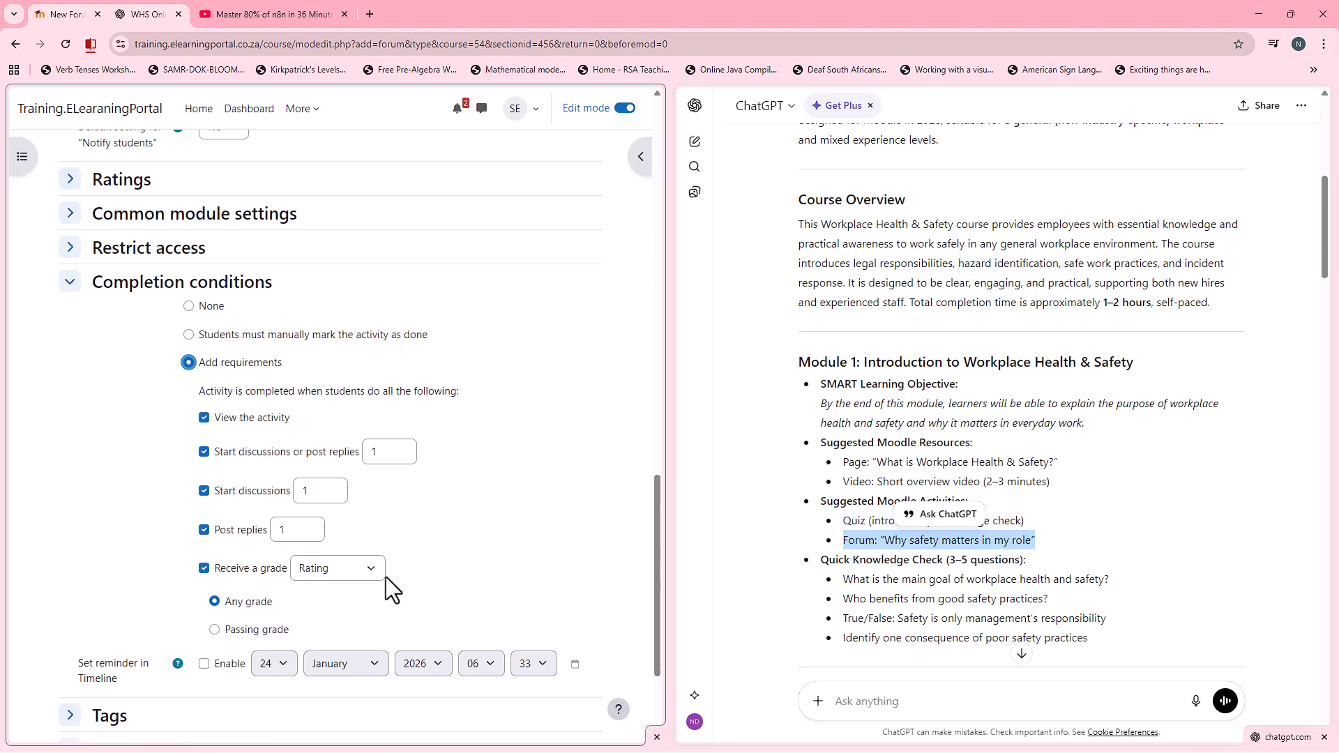
{"action": "left_click", "coordinate": [189, 306]}
{"action": "scroll", "coordinate": [440, 478], "scroll_direction": "up", "scroll_amount": 1}
{"action": "scroll", "coordinate": [446, 470], "scroll_direction": "down", "scroll_amount": 1}
{"action": "left_click", "coordinate": [293, 643]}
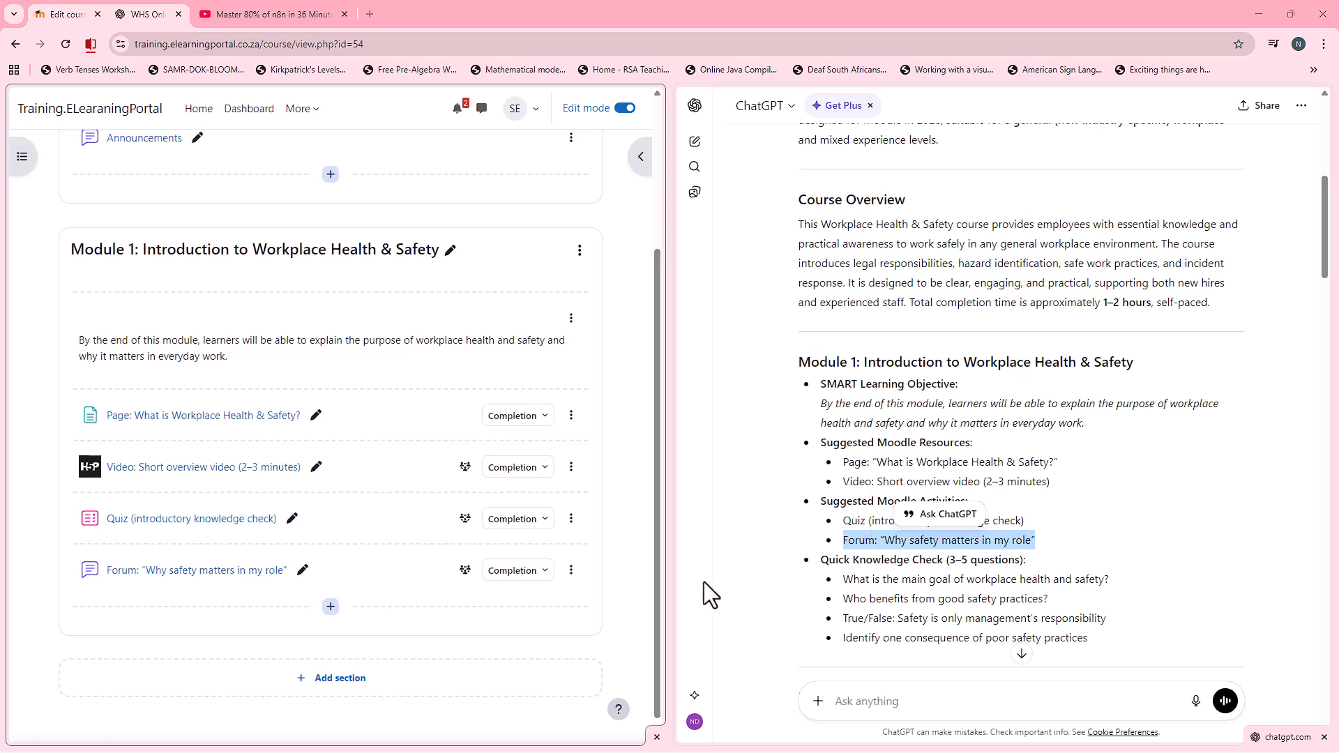
Step: Duplicate the introductory knowledge check quiz in Module 1 and move the copy below the forum
{"action": "scroll", "coordinate": [197, 532], "scroll_direction": "down", "scroll_amount": 1}
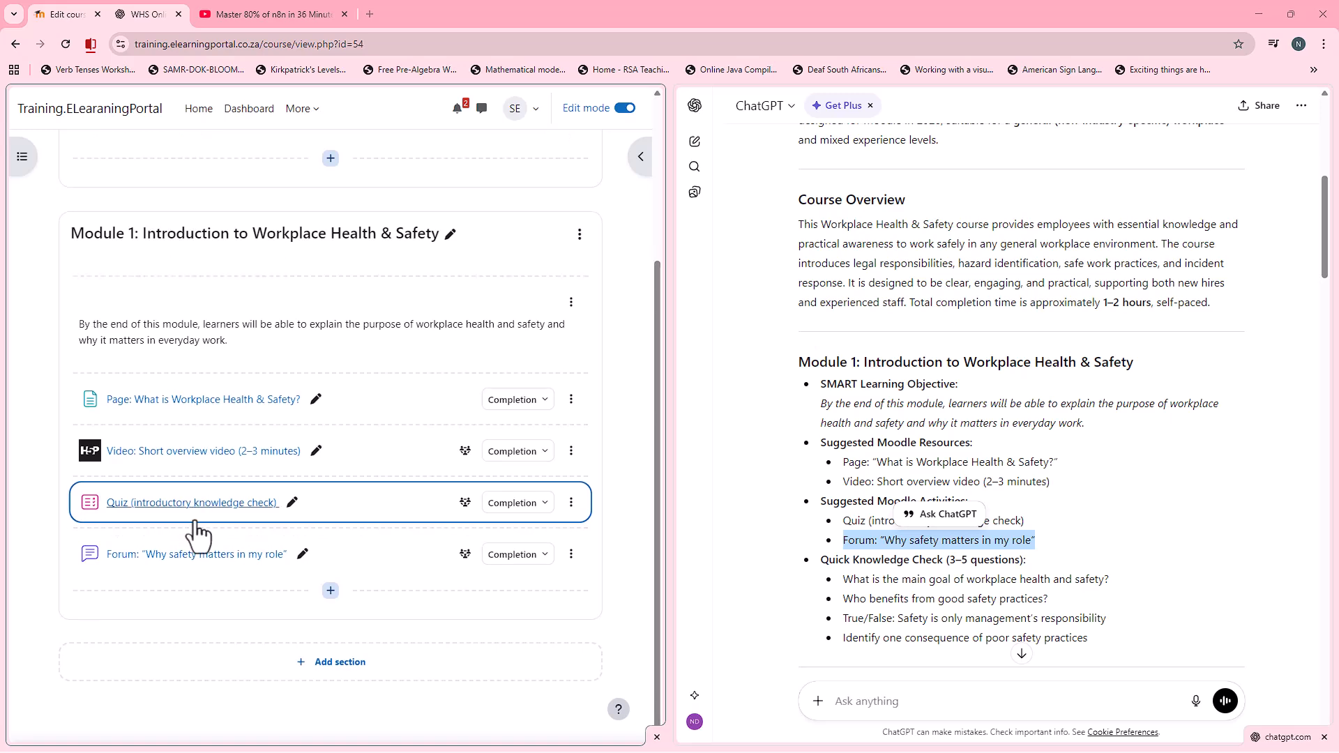
{"action": "left_click", "coordinate": [572, 508]}
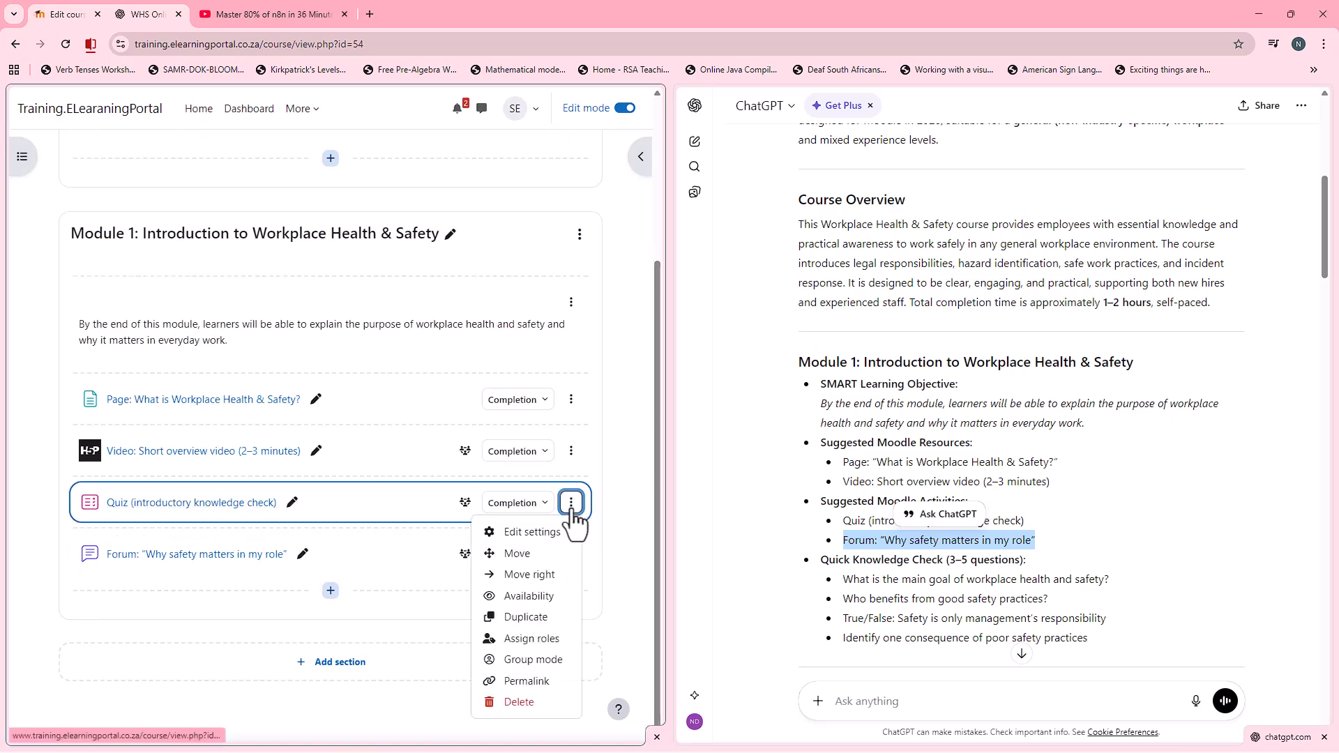
{"action": "left_click", "coordinate": [537, 617]}
{"action": "scroll", "coordinate": [439, 572], "scroll_direction": "down", "scroll_amount": 1}
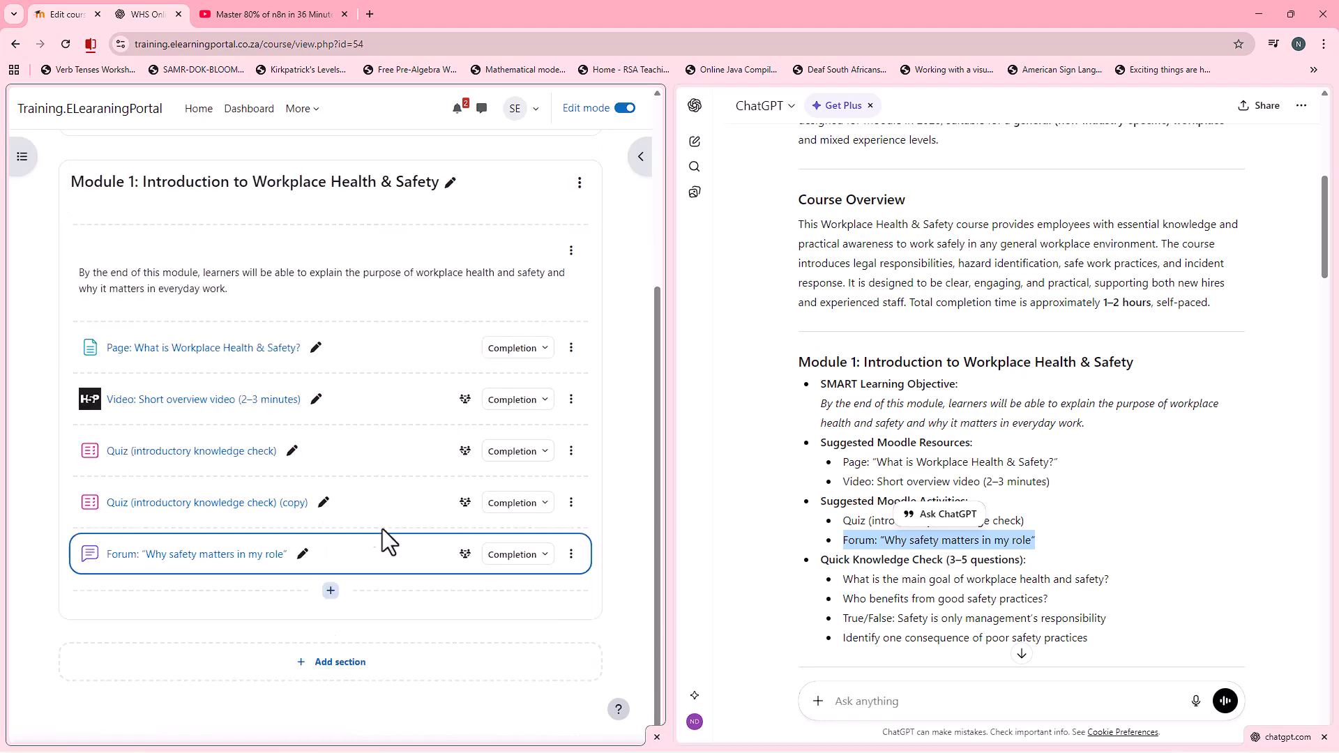
{"action": "left_click_drag", "start_coordinate": [380, 500], "coordinate": [375, 596]}
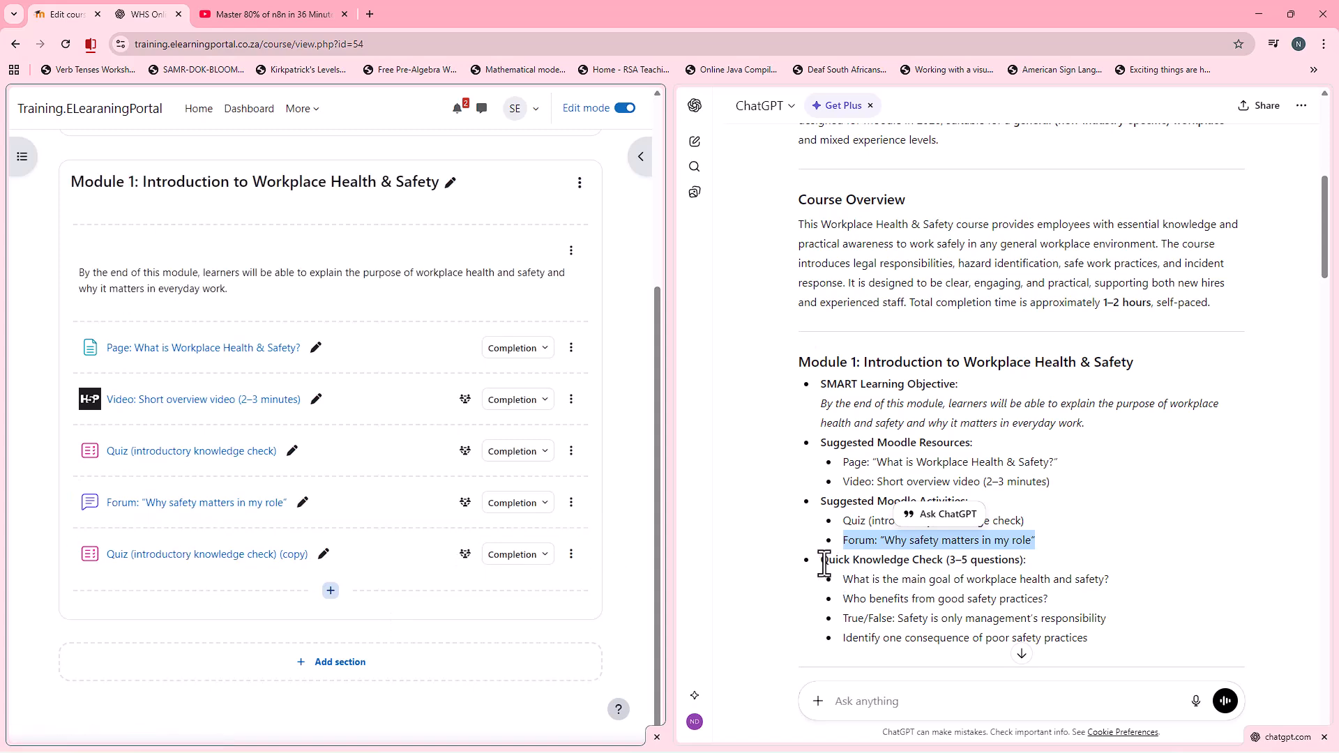
Step: Rename the duplicated quiz "Quick Knowledge Check (3–5 questions)" with the heading copied from Module 1 of the ChatGPT outline
{"action": "left_click_drag", "start_coordinate": [824, 564], "coordinate": [900, 566]}
{"action": "right_click", "coordinate": [1025, 565]}
{"action": "left_click", "coordinate": [1037, 576]}
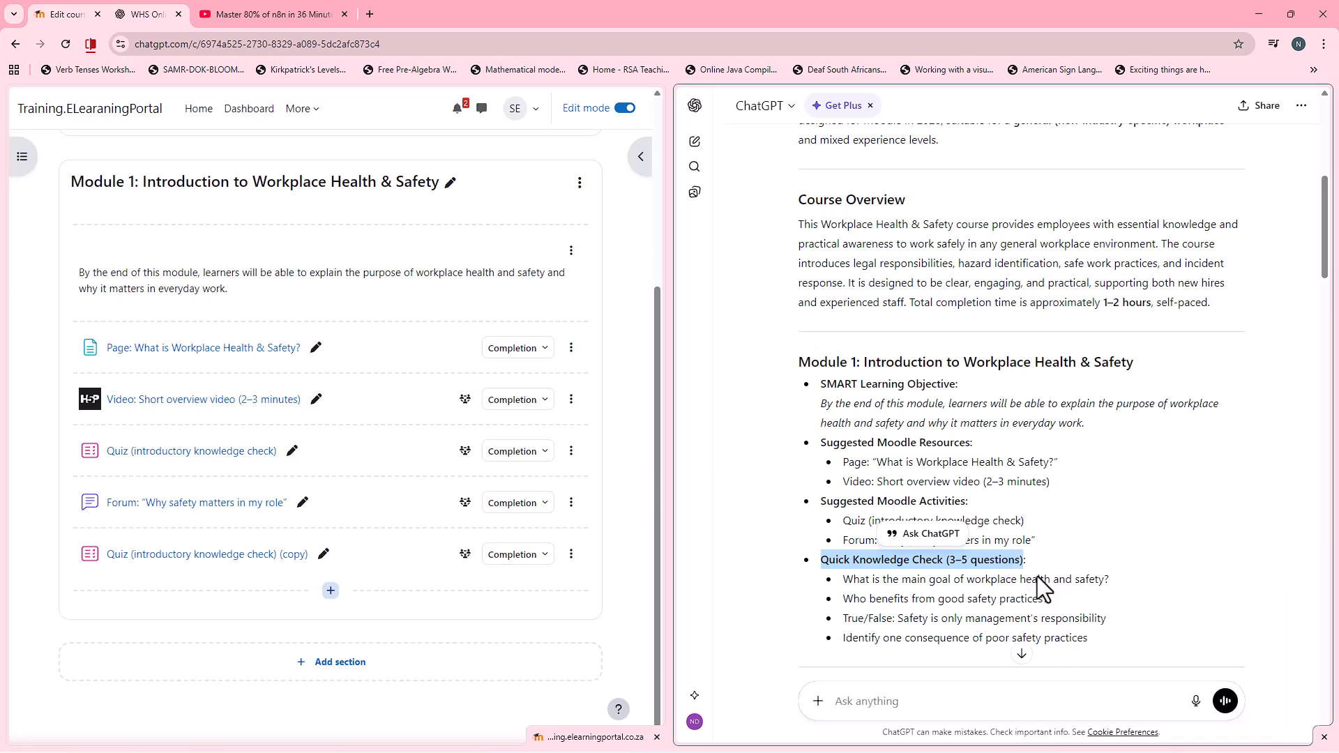
{"action": "left_click", "coordinate": [323, 555]}
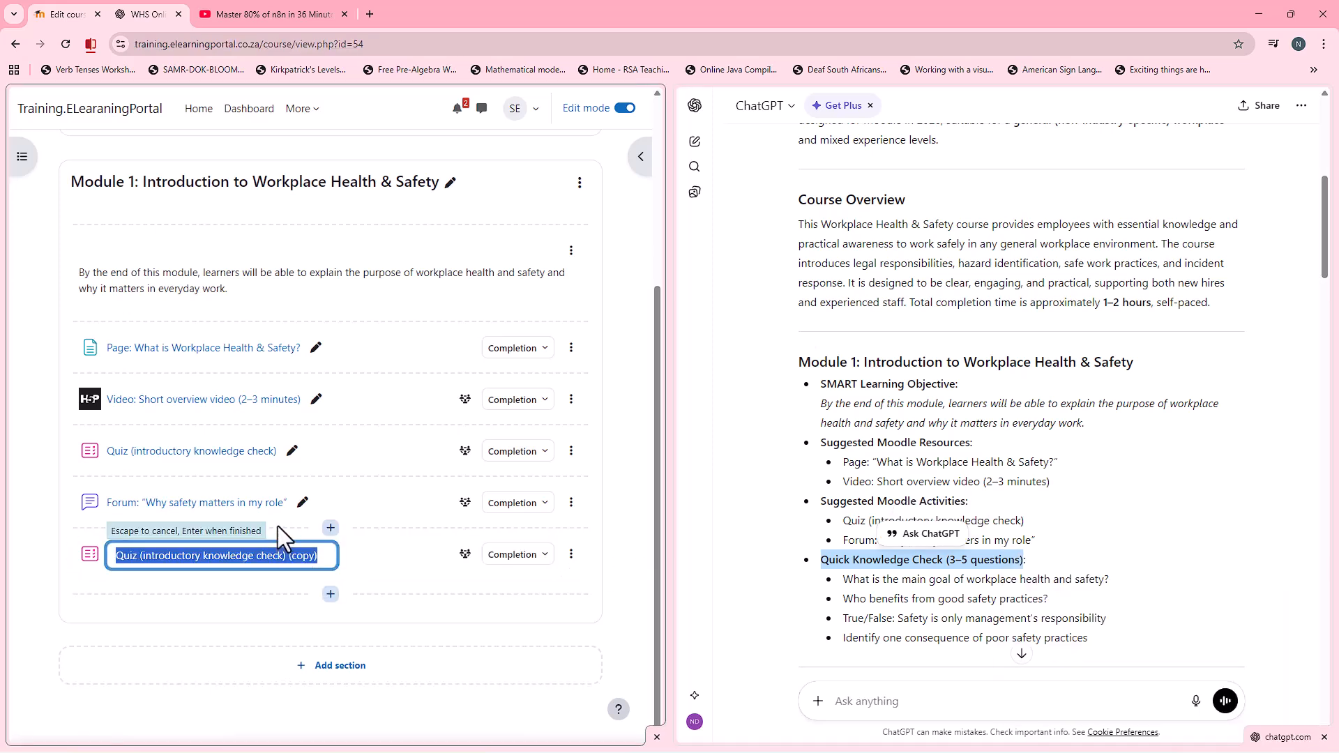
{"action": "key", "text": "ctrl+v"}
{"action": "key", "text": "Return"}
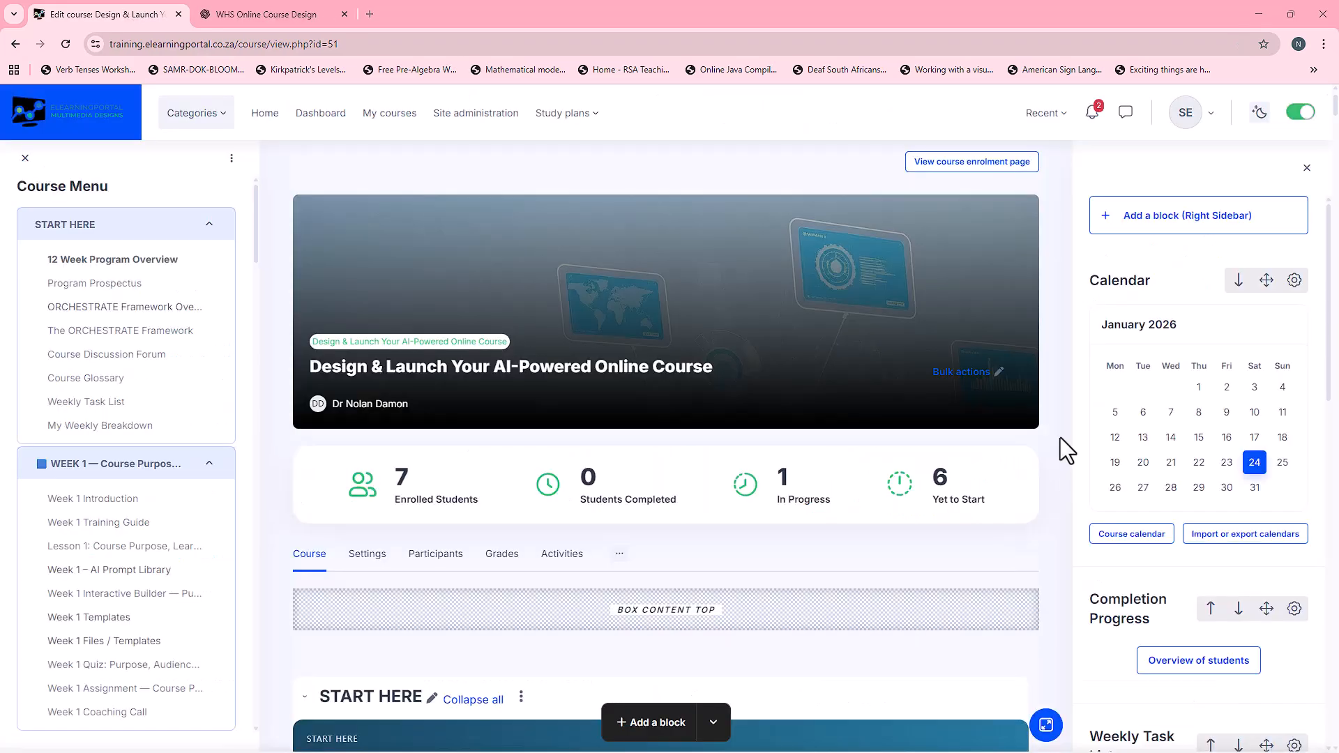
Step: Look through the weekly sections and activity lists of the "Design & Launch Your AI-Powered Online Course" course
{"action": "scroll", "coordinate": [1060, 437], "scroll_direction": "down", "scroll_amount": 4}
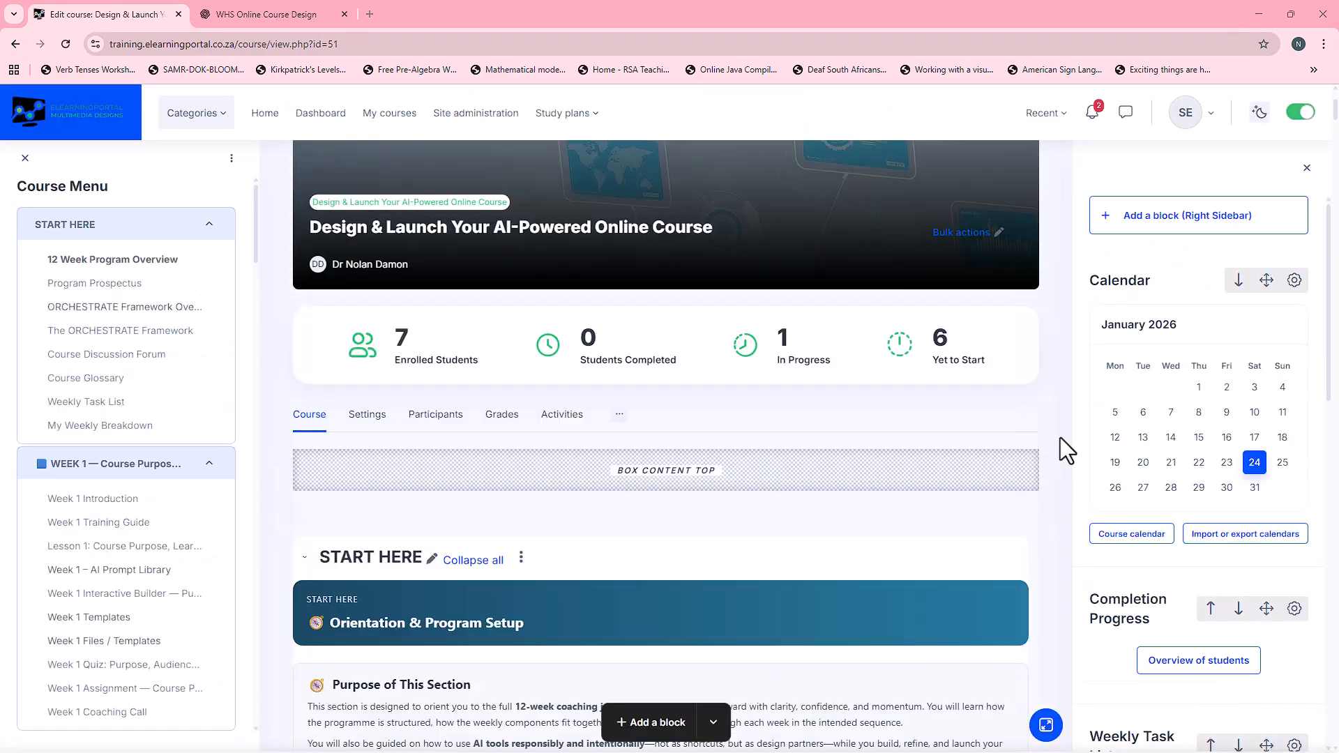
{"action": "scroll", "coordinate": [1060, 437], "scroll_direction": "down", "scroll_amount": 15}
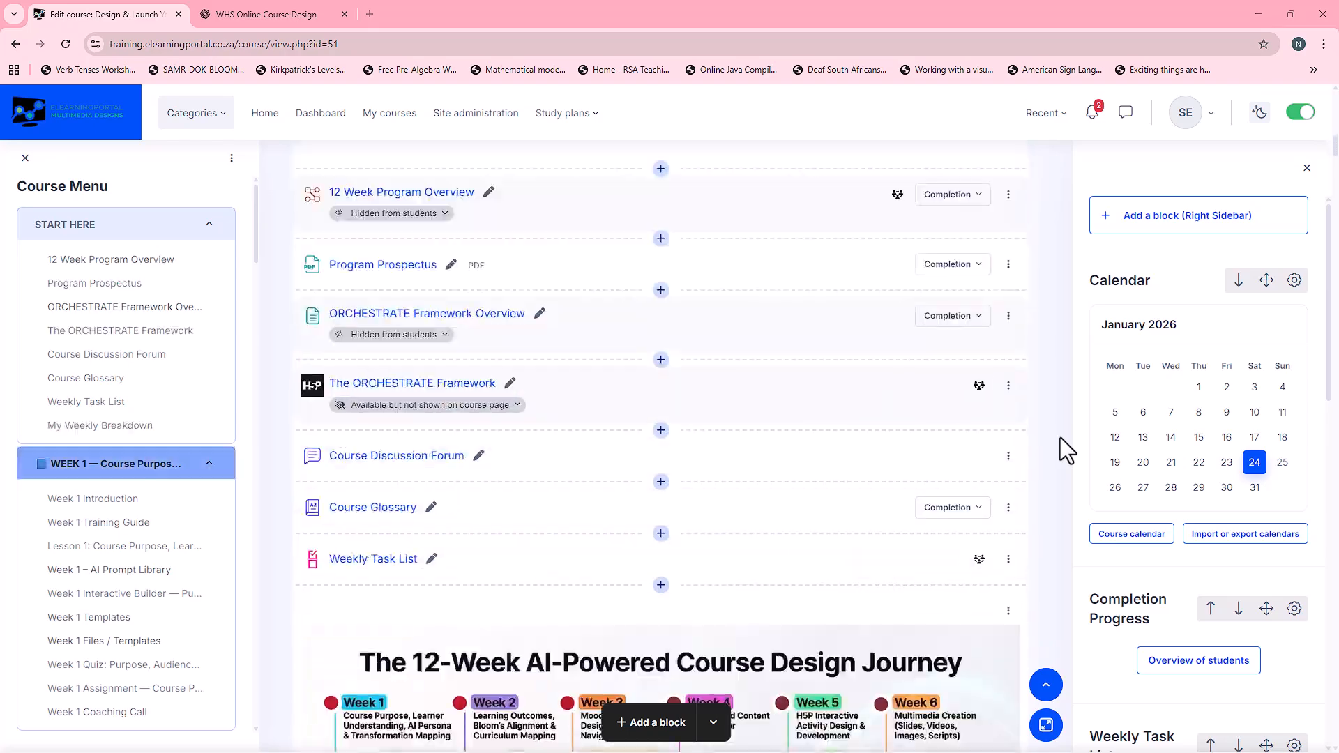
{"action": "scroll", "coordinate": [1058, 433], "scroll_direction": "down", "scroll_amount": 15}
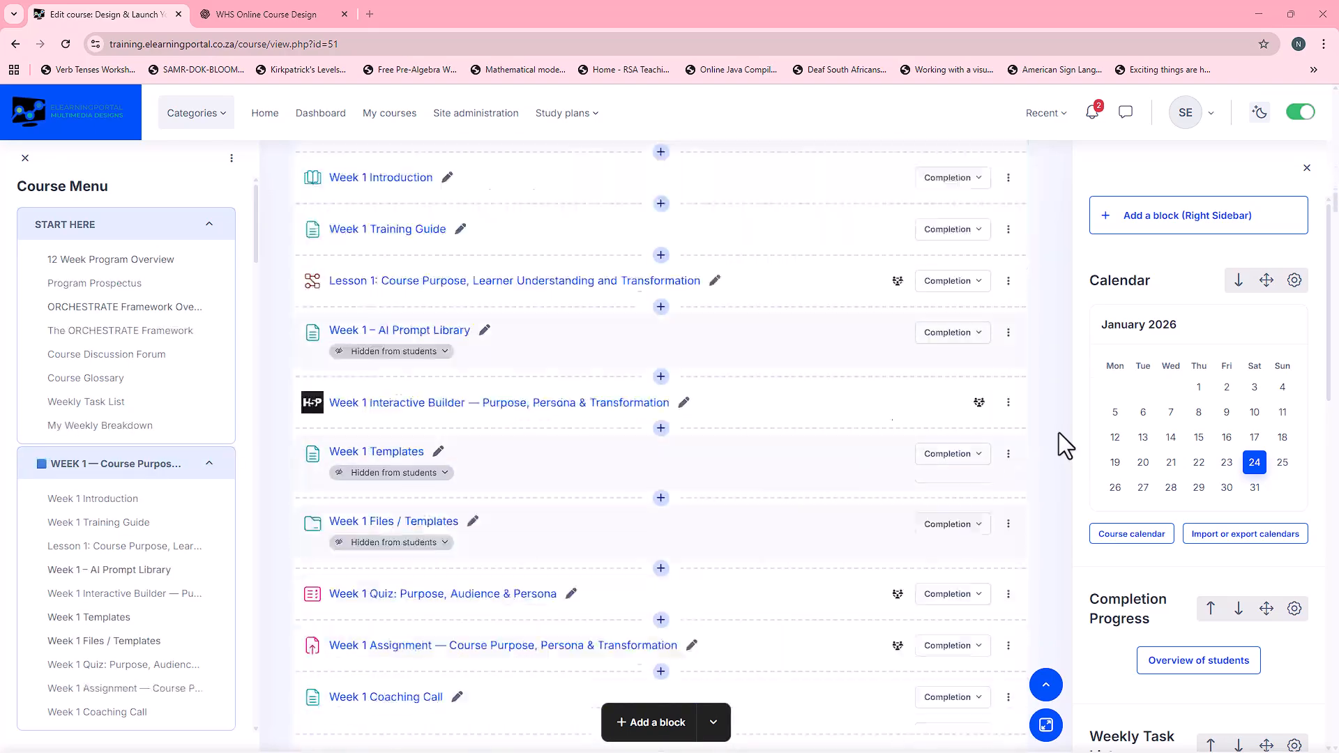
{"action": "scroll", "coordinate": [1058, 433], "scroll_direction": "down", "scroll_amount": 15}
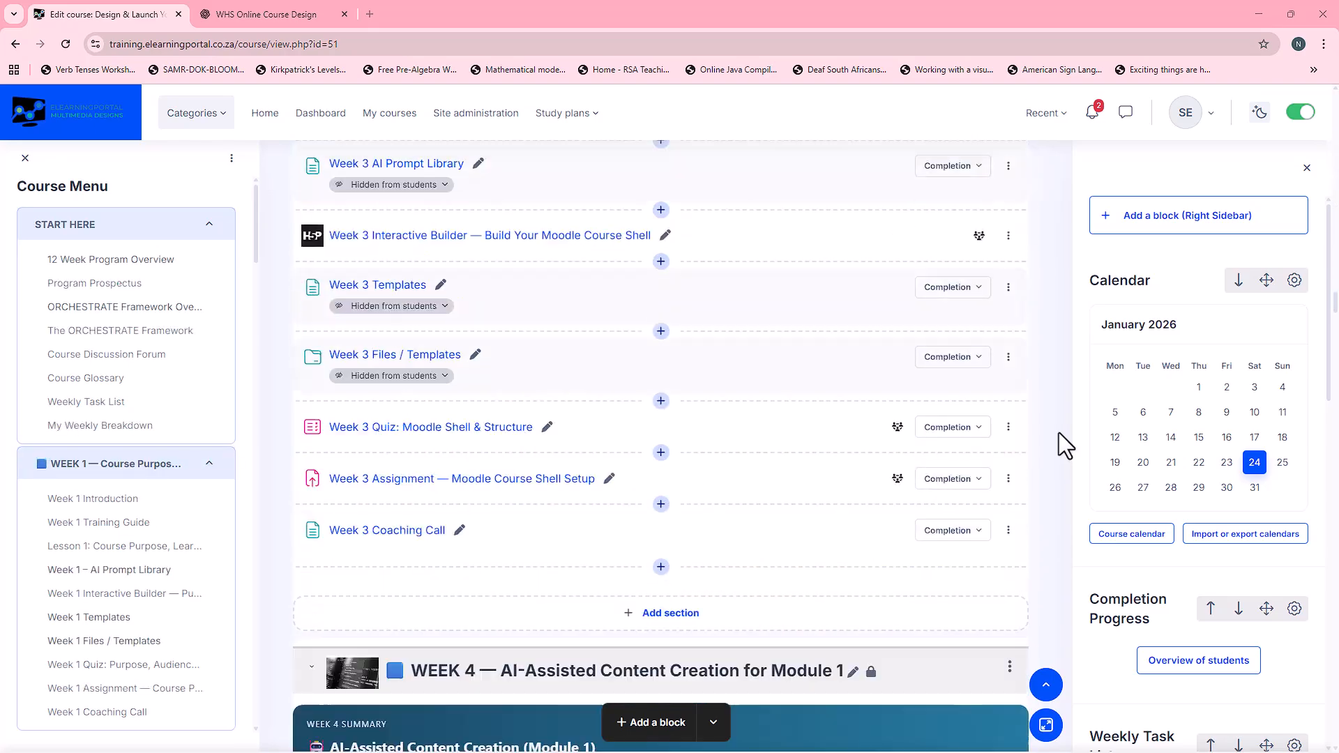
{"action": "scroll", "coordinate": [1059, 433], "scroll_direction": "down", "scroll_amount": 5}
Step: Turn off editing in the example course and examine its section contents, including the Week 10 activities
{"action": "left_click", "coordinate": [1300, 113]}
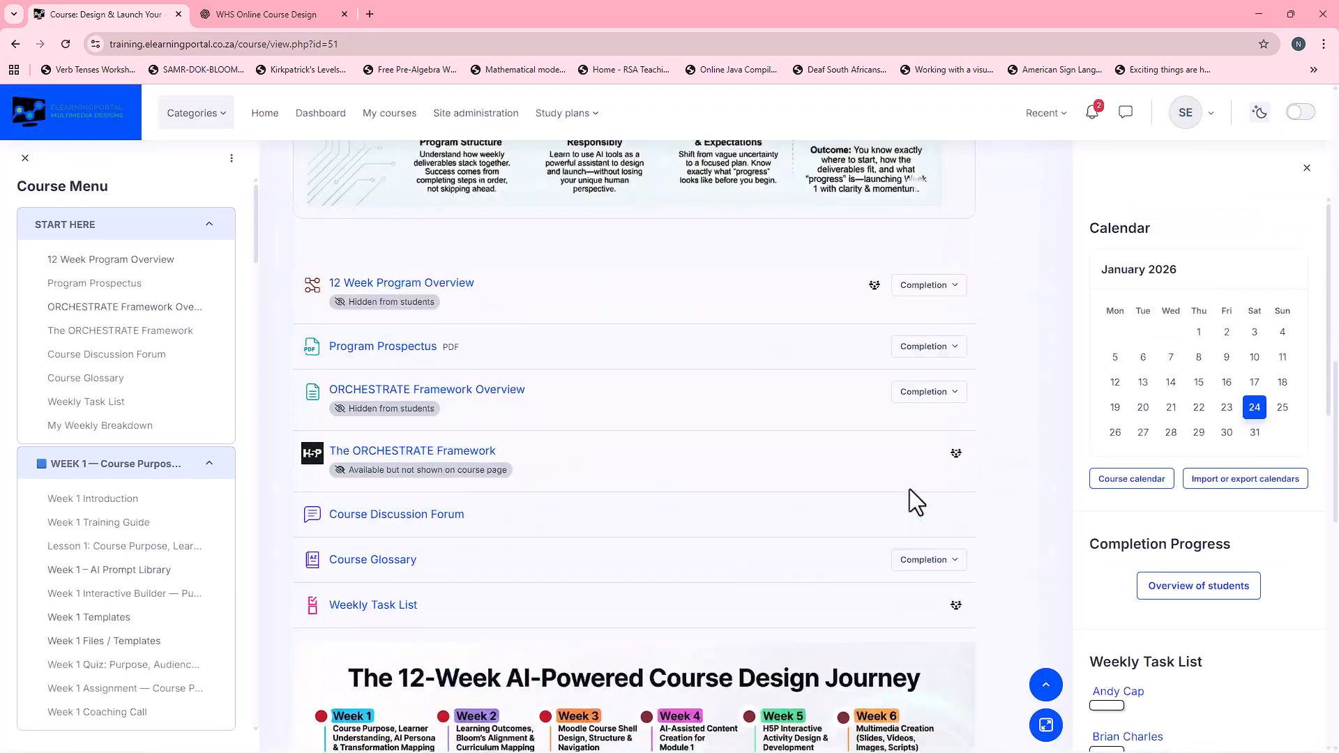
{"action": "scroll", "coordinate": [588, 366], "scroll_direction": "down", "scroll_amount": 10}
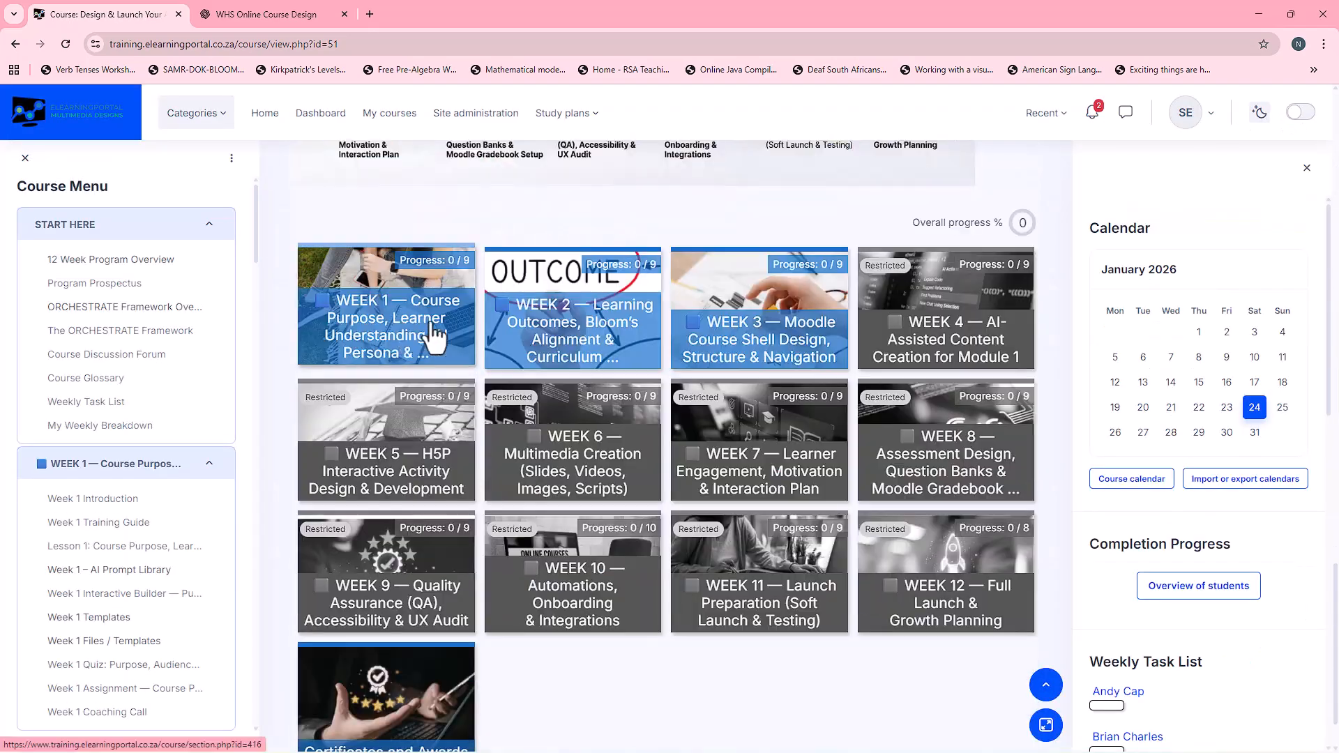
{"action": "left_click", "coordinate": [428, 335]}
{"action": "left_click", "coordinate": [997, 163]}
{"action": "left_click", "coordinate": [928, 453]}
{"action": "scroll", "coordinate": [574, 482], "scroll_direction": "down", "scroll_amount": 10}
{"action": "scroll", "coordinate": [572, 458], "scroll_direction": "up", "scroll_amount": 3}
{"action": "left_click", "coordinate": [997, 163]}
{"action": "left_click", "coordinate": [606, 680]}
{"action": "scroll", "coordinate": [681, 479], "scroll_direction": "down", "scroll_amount": 10}
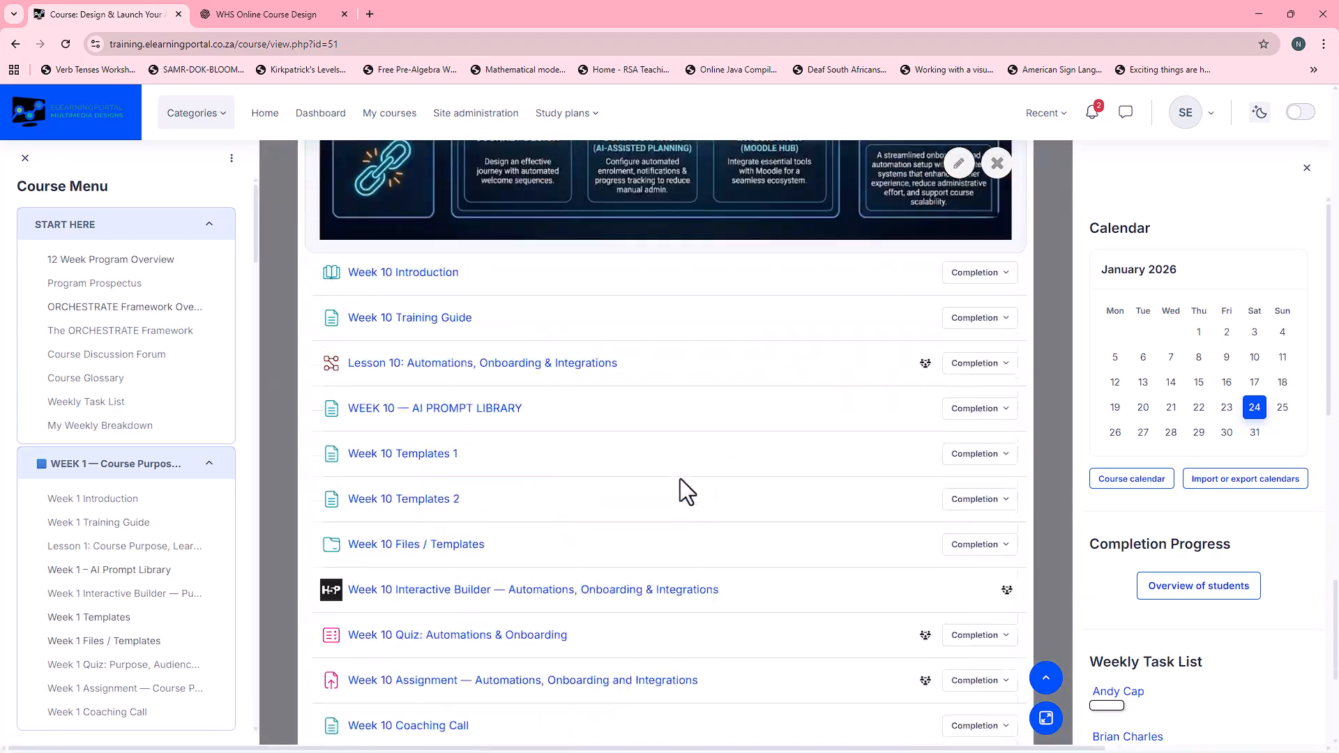
{"action": "key", "text": "Escape"}
{"action": "left_click", "coordinate": [760, 537]}
{"action": "scroll", "coordinate": [757, 513], "scroll_direction": "down", "scroll_amount": 10}
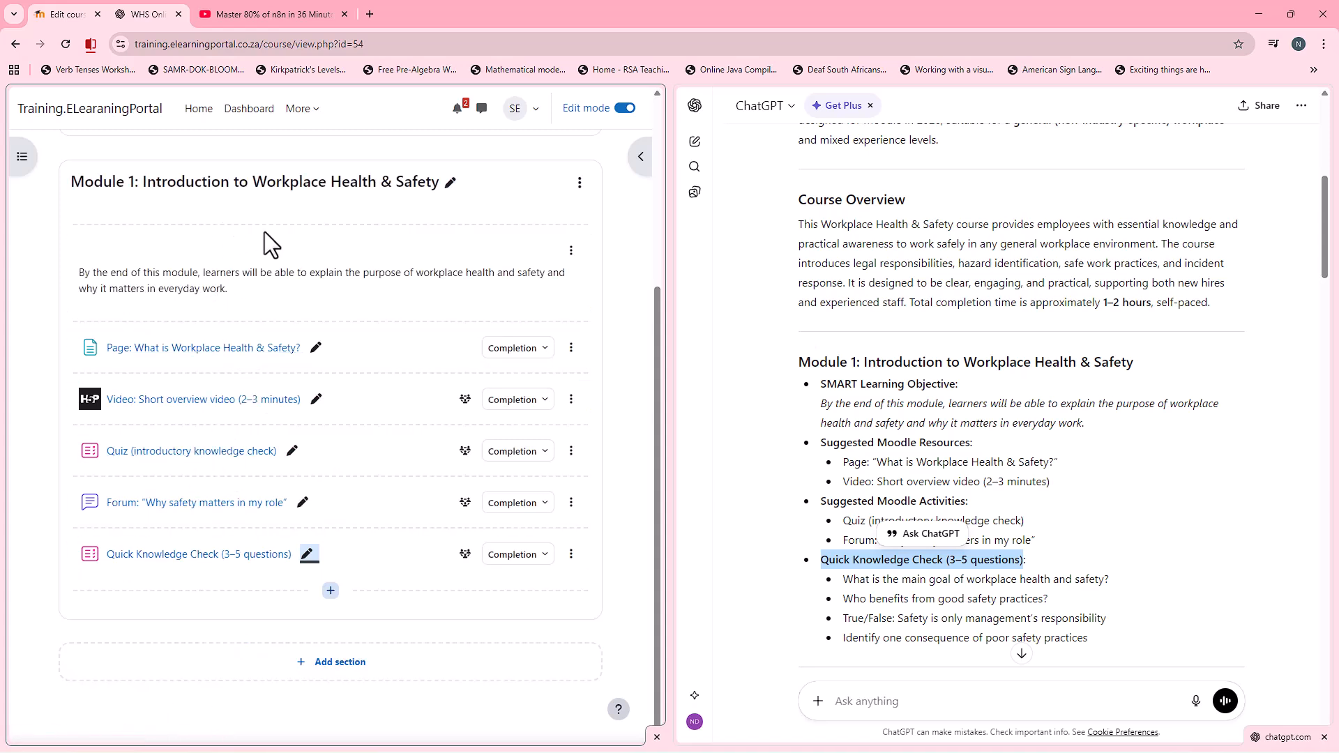
Step: Duplicate the whole "Module 1: Introduction to Workplace Health & Safety" section in the Workplace Health & Safety course
{"action": "left_click", "coordinate": [580, 185]}
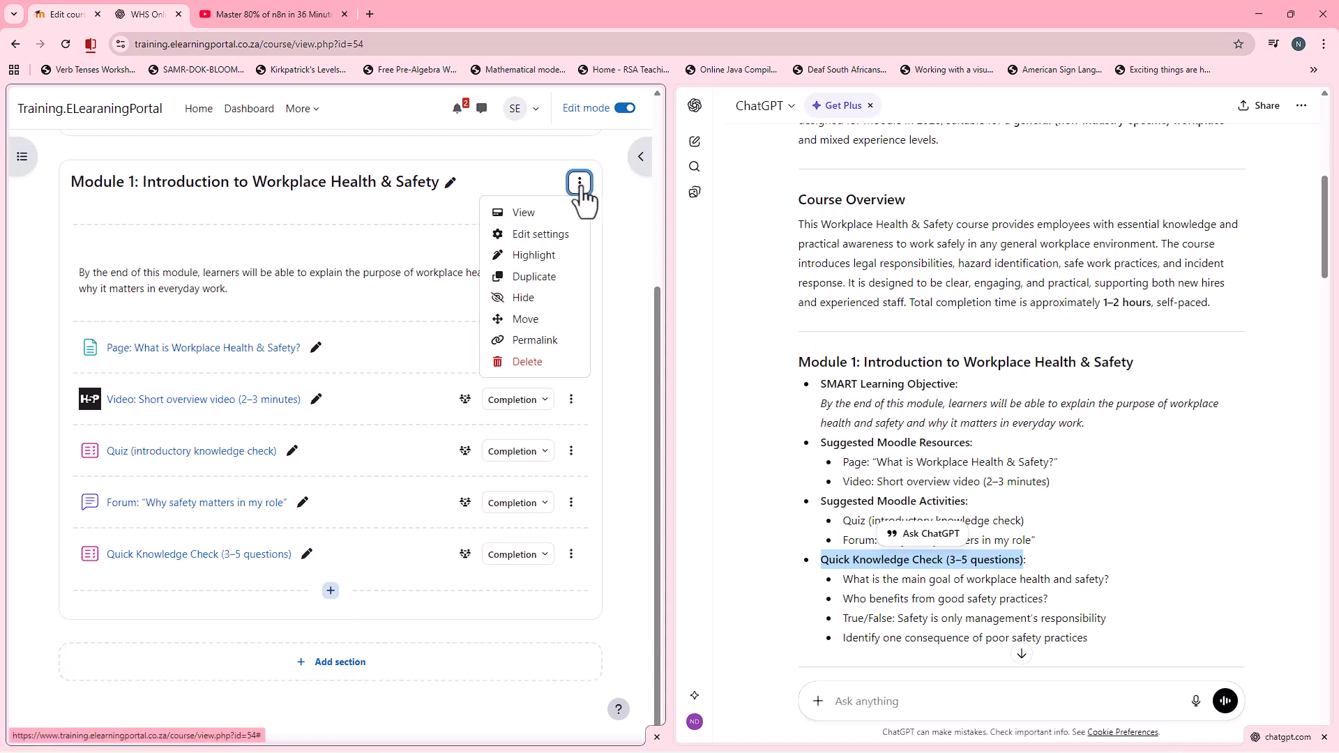
{"action": "left_click", "coordinate": [552, 282]}
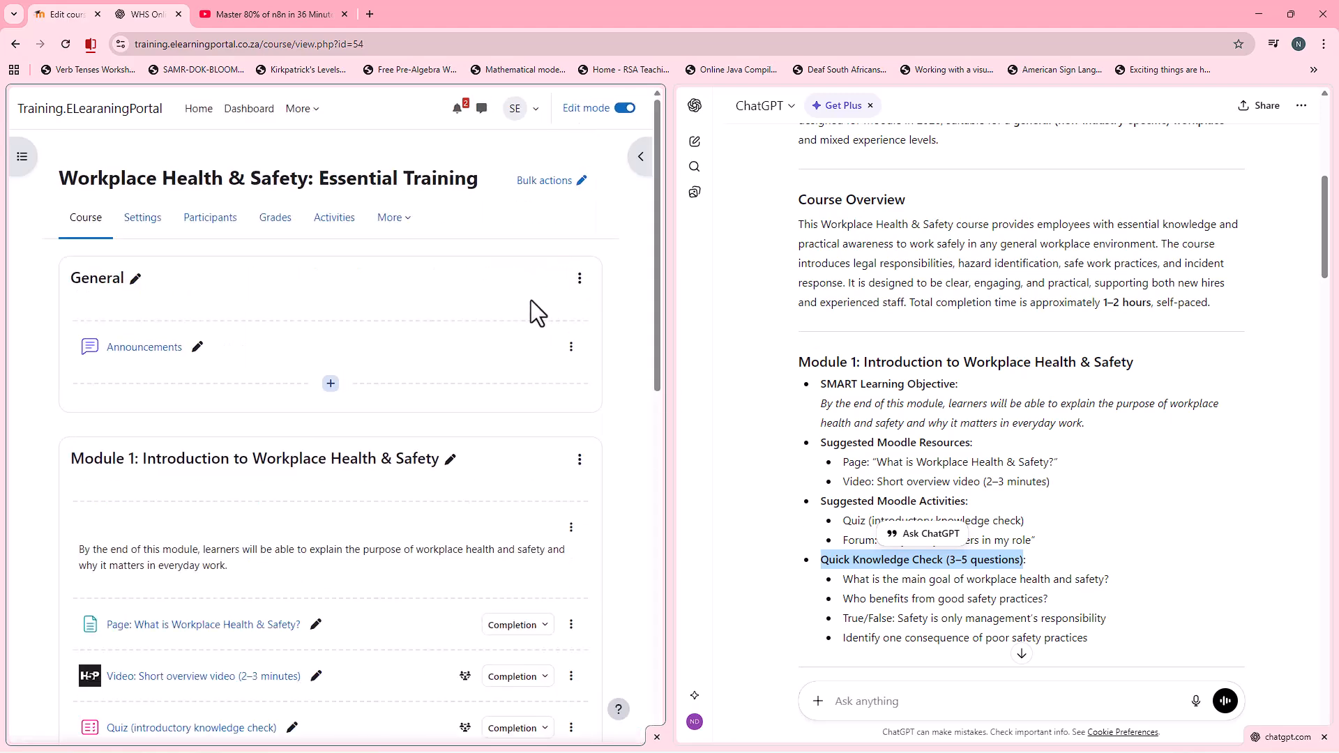
{"action": "scroll", "coordinate": [377, 412], "scroll_direction": "down", "scroll_amount": 8}
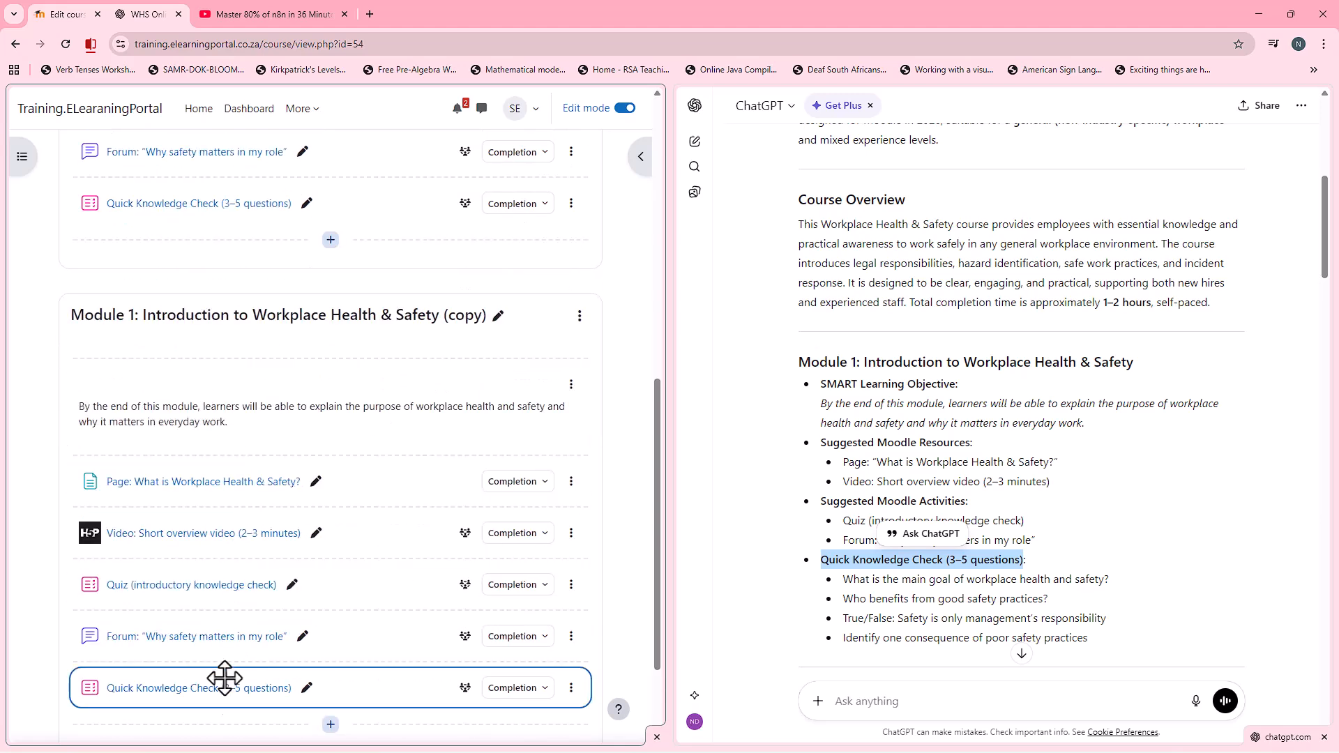
Step: Rename the duplicated Module 1 section "Module 2: Legal Duties and Responsibilities" with the heading copied from the ChatGPT outline
{"action": "scroll", "coordinate": [1082, 472], "scroll_direction": "down", "scroll_amount": 4}
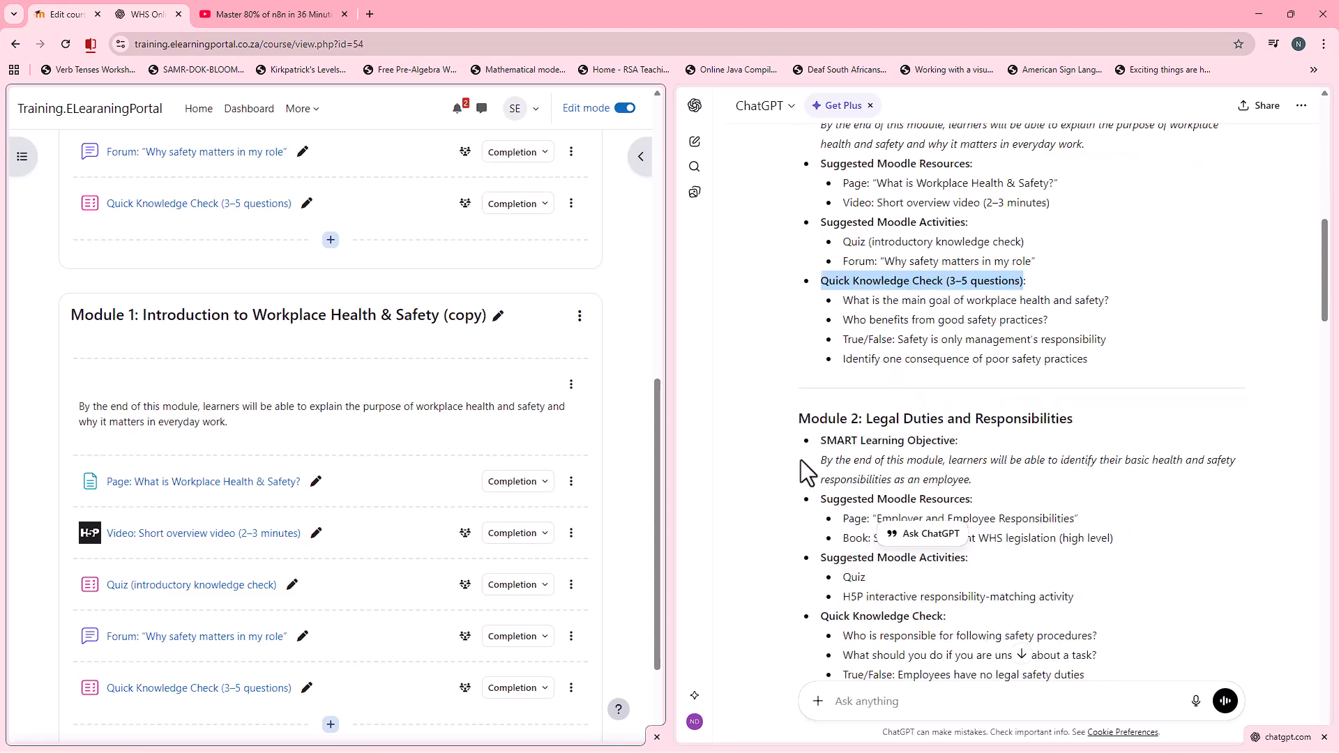
{"action": "left_click_drag", "start_coordinate": [800, 420], "coordinate": [1037, 416]}
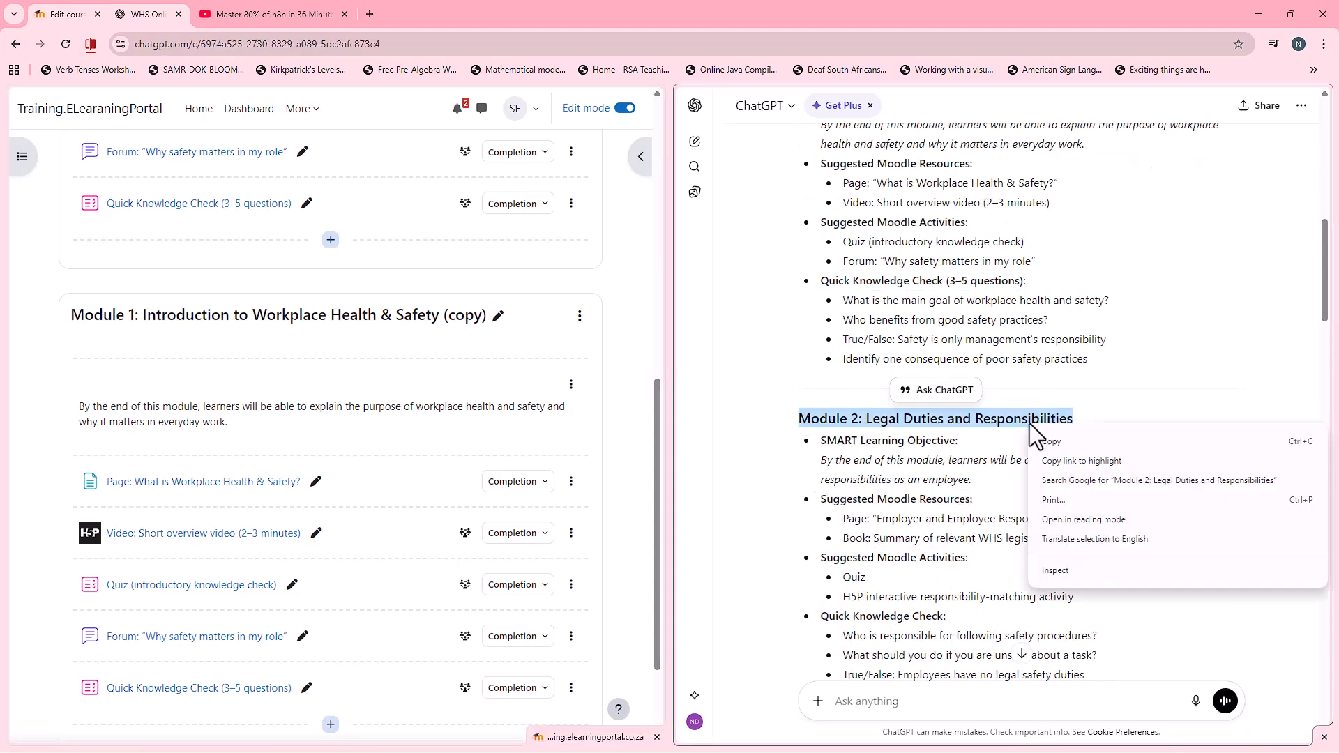
{"action": "left_click", "coordinate": [499, 316]}
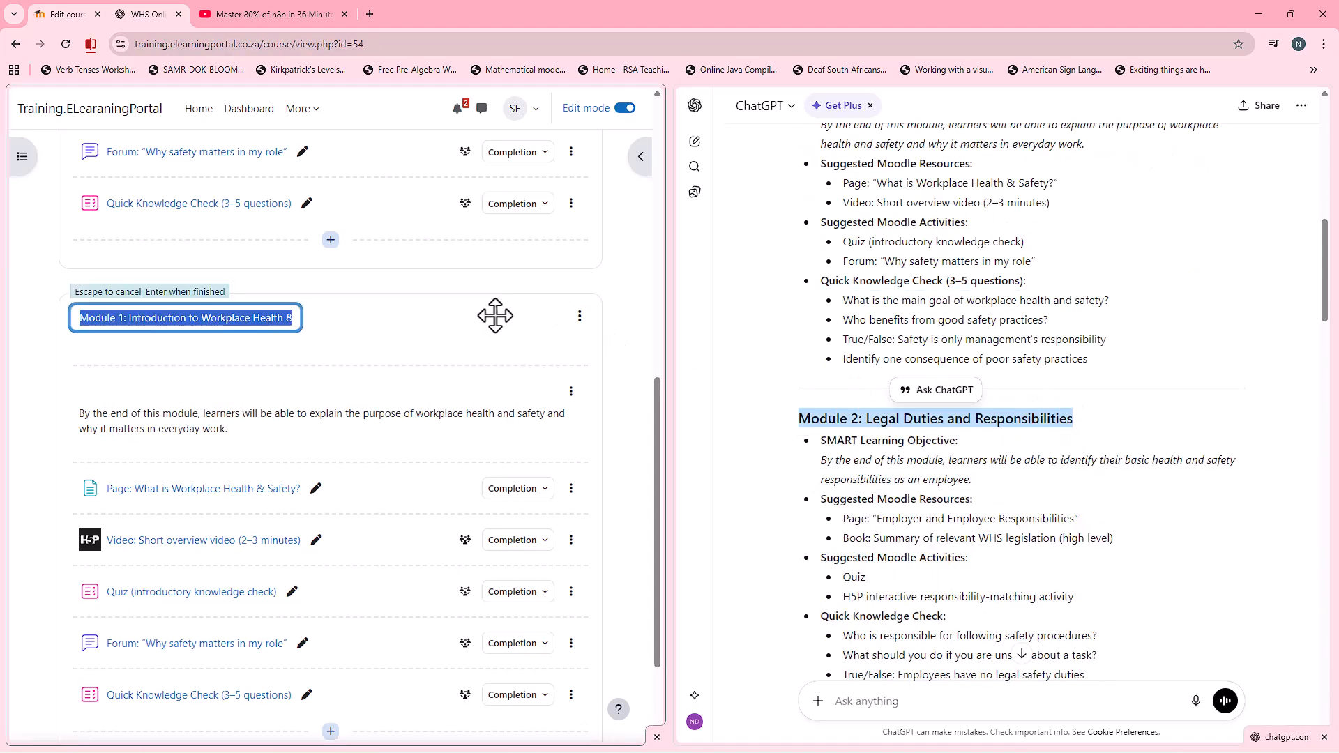
{"action": "key", "text": "Return"}
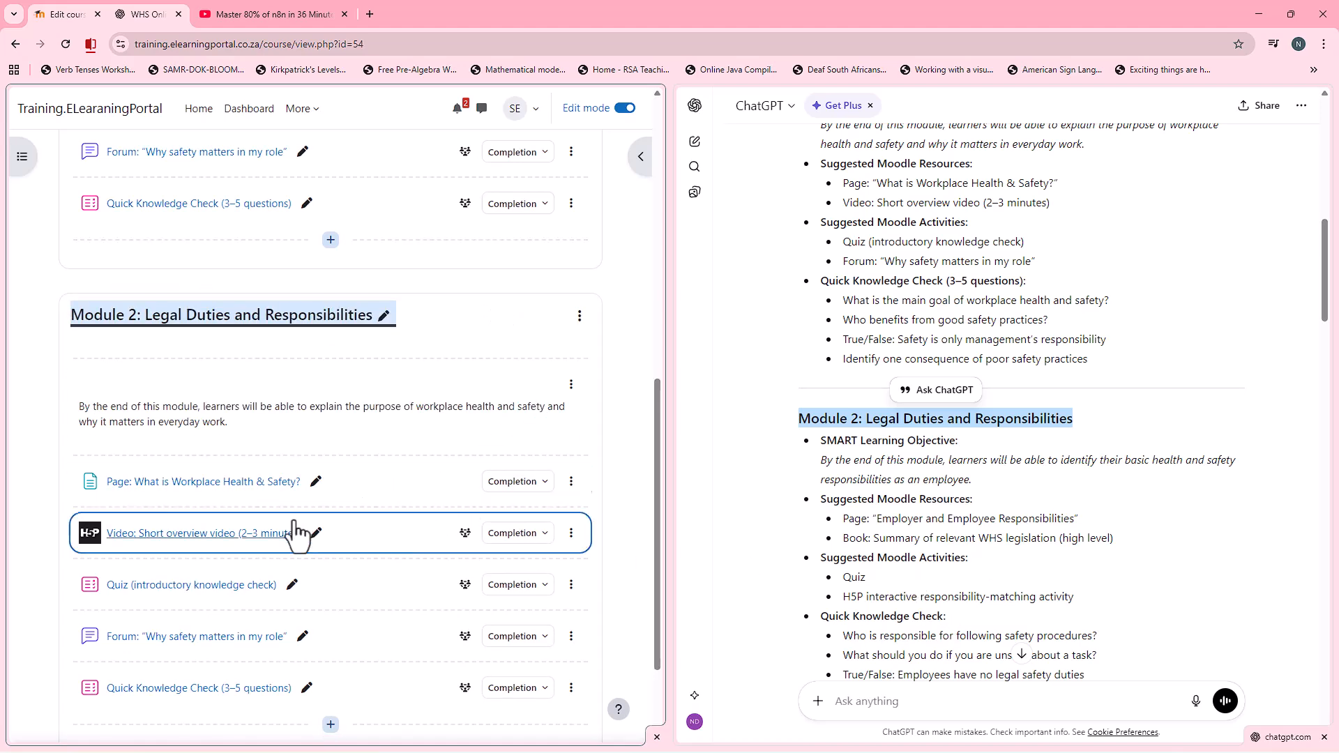
Step: Duplicate the whole "Module 2: Legal Duties and Responsibilities" section
{"action": "scroll", "coordinate": [348, 537], "scroll_direction": "down", "scroll_amount": 1}
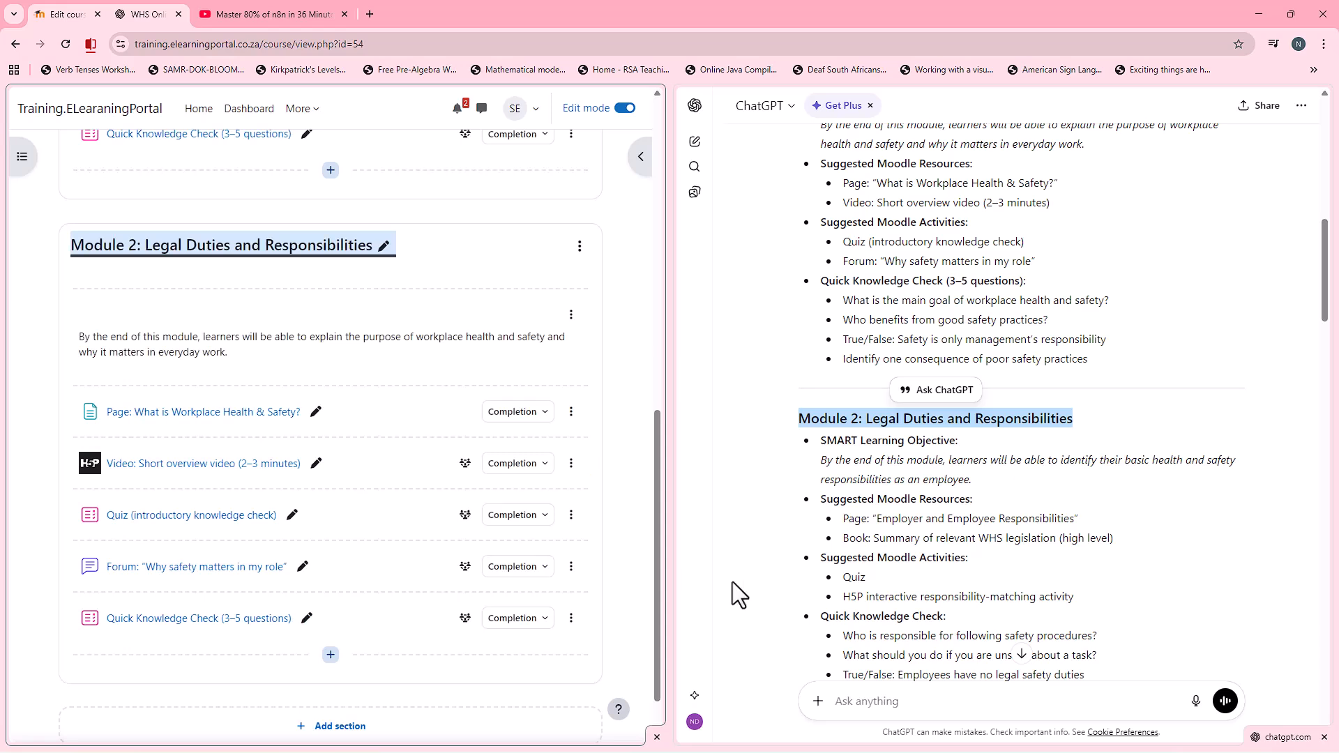
{"action": "left_click_drag", "start_coordinate": [844, 539], "coordinate": [869, 540]}
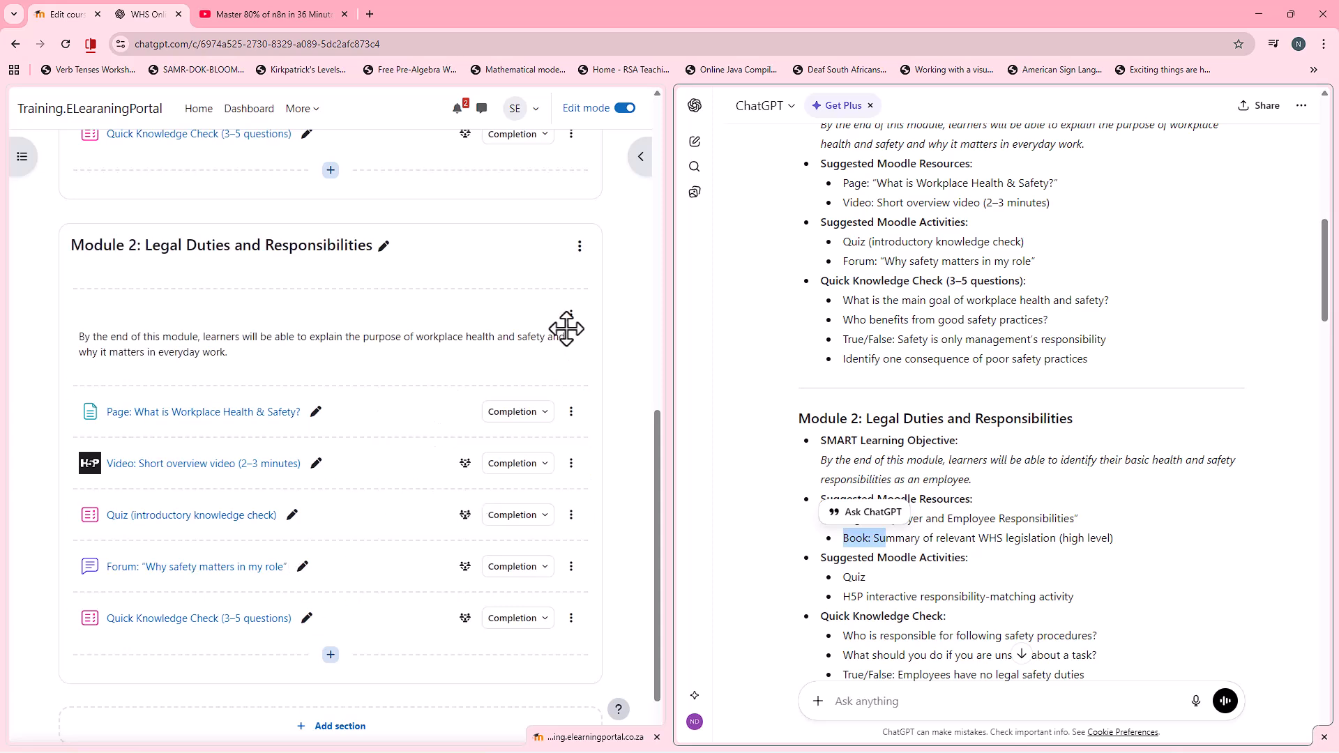
{"action": "left_click", "coordinate": [580, 250]}
{"action": "left_click", "coordinate": [552, 342]}
{"action": "scroll", "coordinate": [343, 581], "scroll_direction": "down", "scroll_amount": 2}
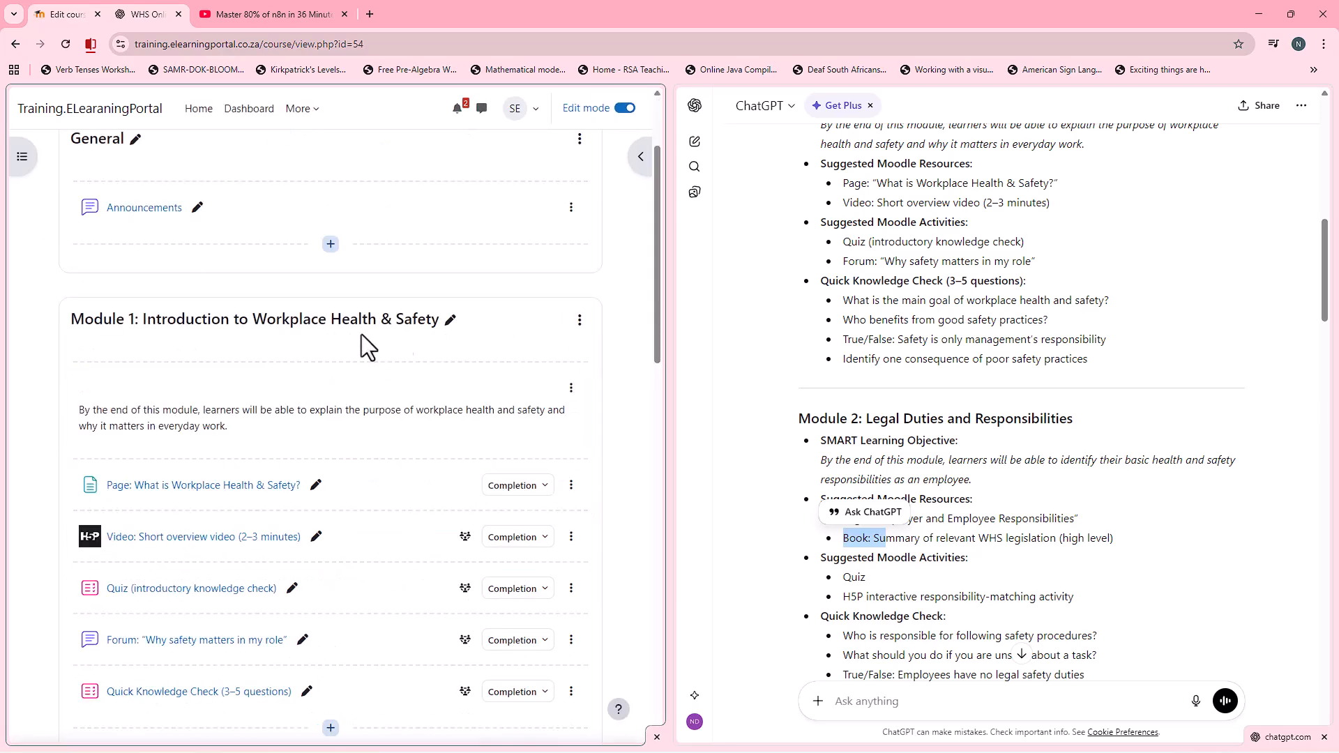
Step: Rename the Module 2 copy "Module 3: Identifying Hazards in the Workplace" with the heading copied from the ChatGPT outline
{"action": "scroll", "coordinate": [949, 528], "scroll_direction": "down", "scroll_amount": 6}
{"action": "left_click_drag", "start_coordinate": [801, 335], "coordinate": [1070, 336]}
{"action": "right_click", "coordinate": [1078, 337]}
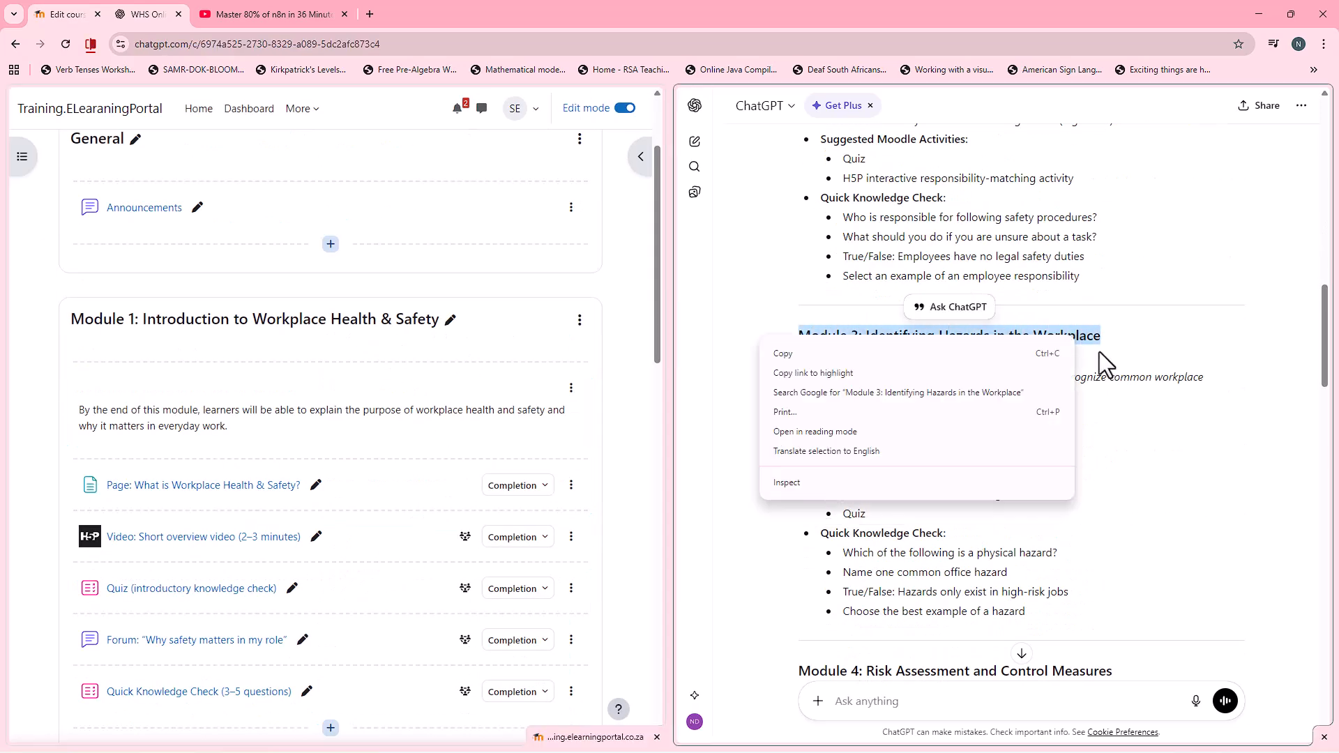
{"action": "left_click", "coordinate": [1036, 354]}
{"action": "scroll", "coordinate": [385, 408], "scroll_direction": "down", "scroll_amount": 6}
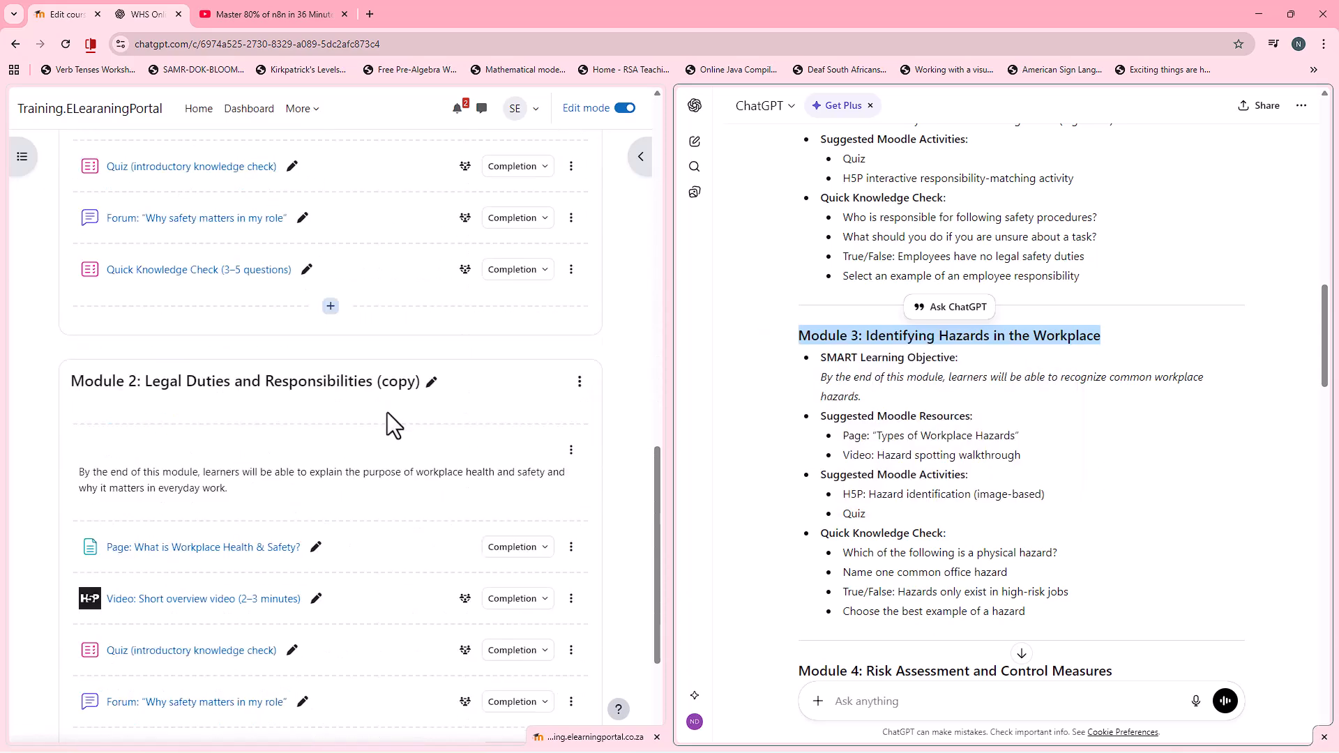
{"action": "left_click", "coordinate": [432, 382]}
{"action": "key", "text": "ctrl+v"}
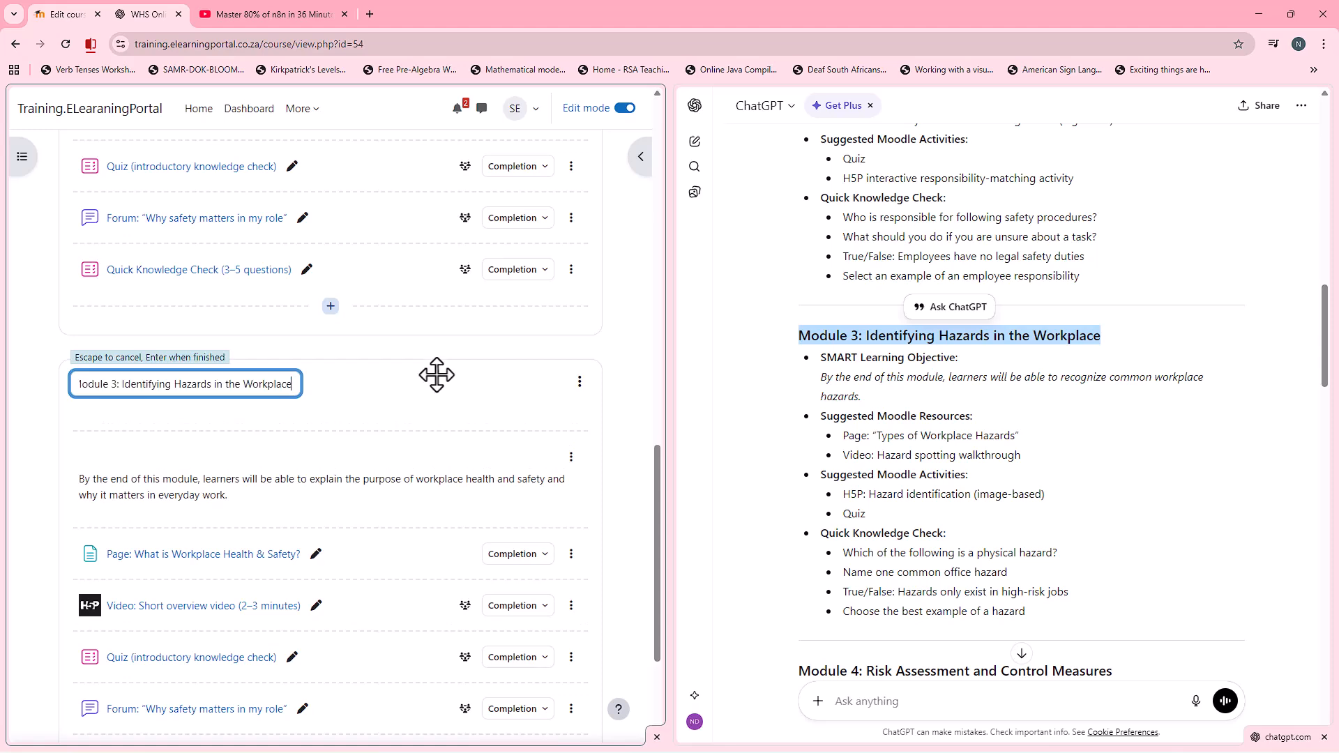
{"action": "key", "text": "Return"}
Step: Duplicate the whole "Module 3: Identifying Hazards in the Workplace" section
{"action": "scroll", "coordinate": [418, 451], "scroll_direction": "down", "scroll_amount": 3}
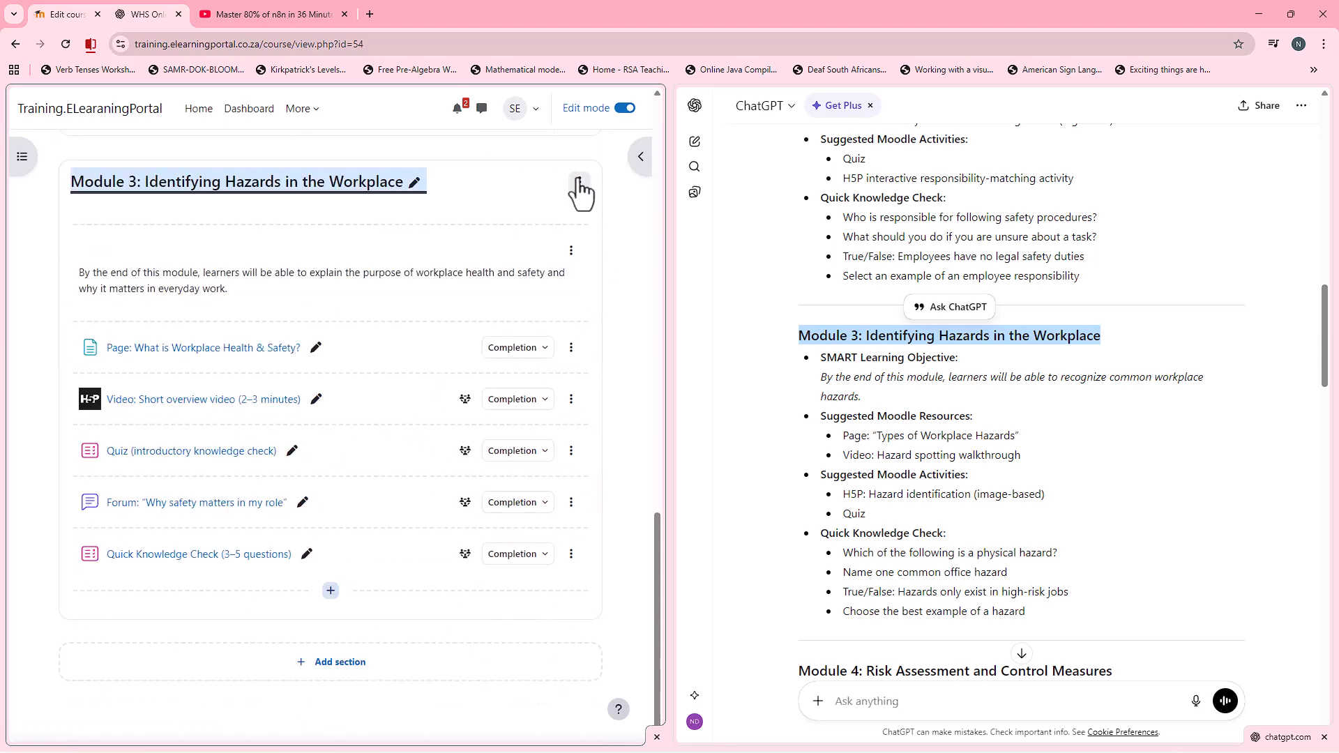
{"action": "left_click", "coordinate": [580, 182]}
{"action": "left_click", "coordinate": [553, 279]}
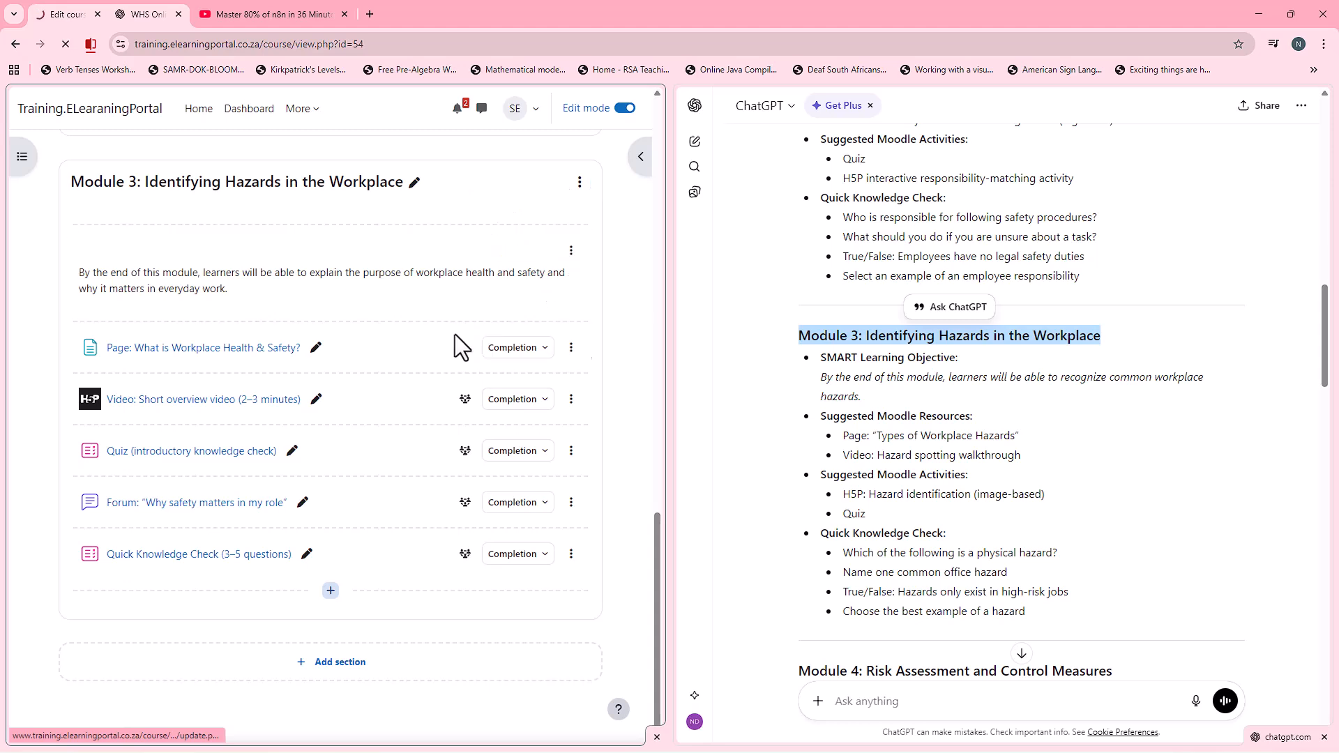
{"action": "scroll", "coordinate": [387, 471], "scroll_direction": "down", "scroll_amount": 5}
{"action": "scroll", "coordinate": [397, 464], "scroll_direction": "down", "scroll_amount": 13}
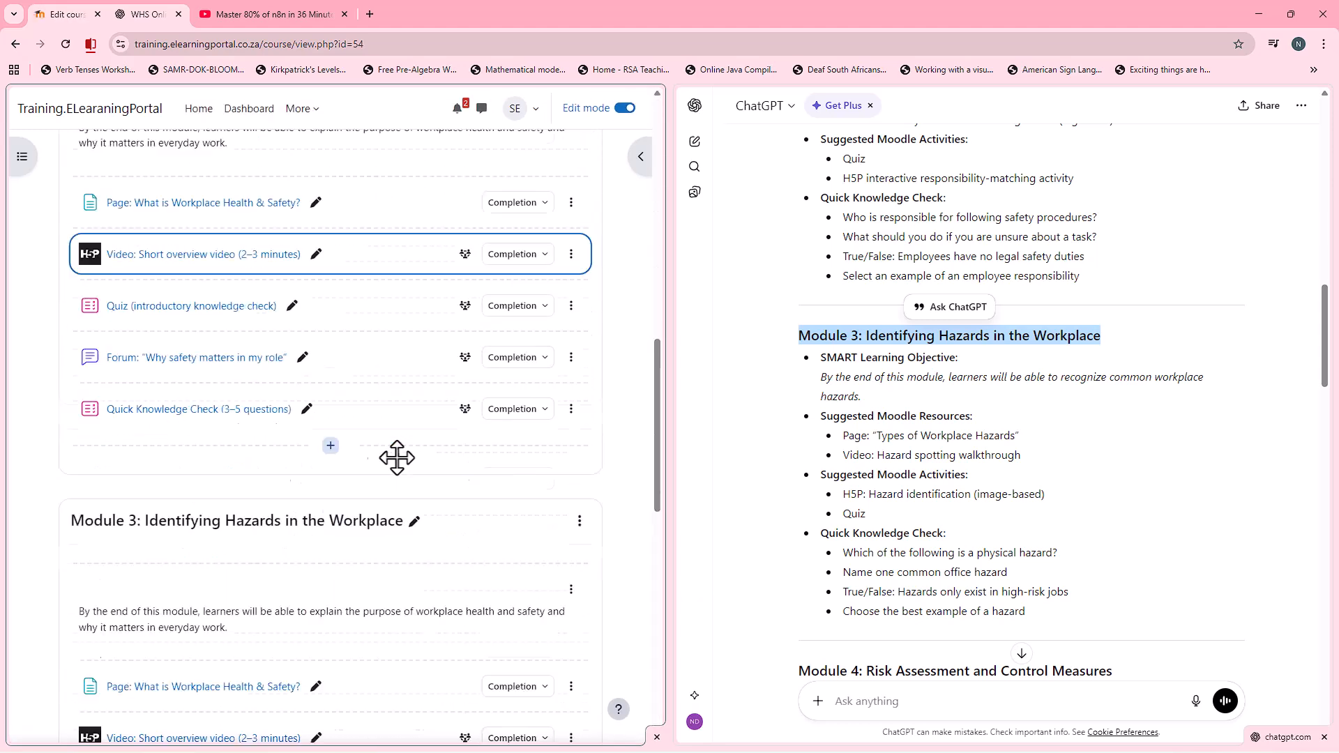
{"action": "scroll", "coordinate": [395, 456], "scroll_direction": "down", "scroll_amount": 6}
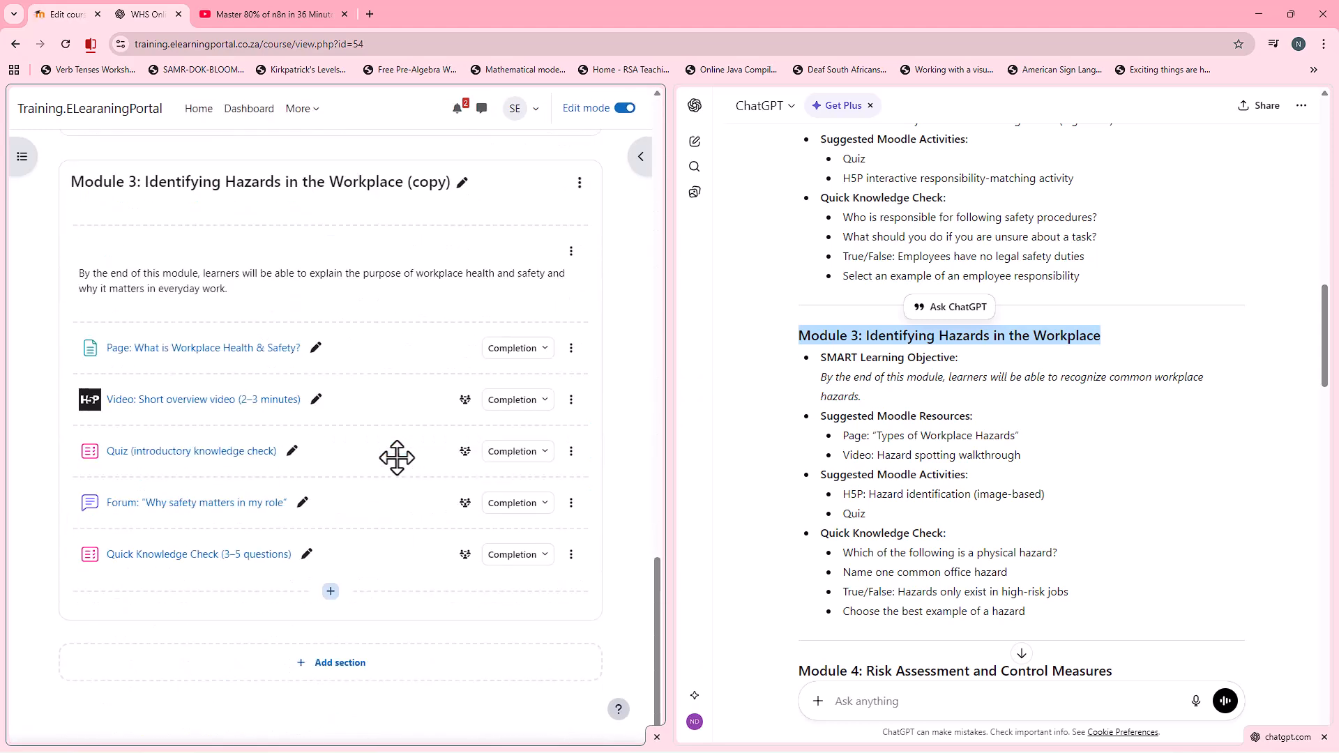
Step: Rename the Module 3 copy "Module 4: Risk Assessment and Control Measures" with the heading copied from the ChatGPT outline
{"action": "scroll", "coordinate": [978, 476], "scroll_direction": "down", "scroll_amount": 4}
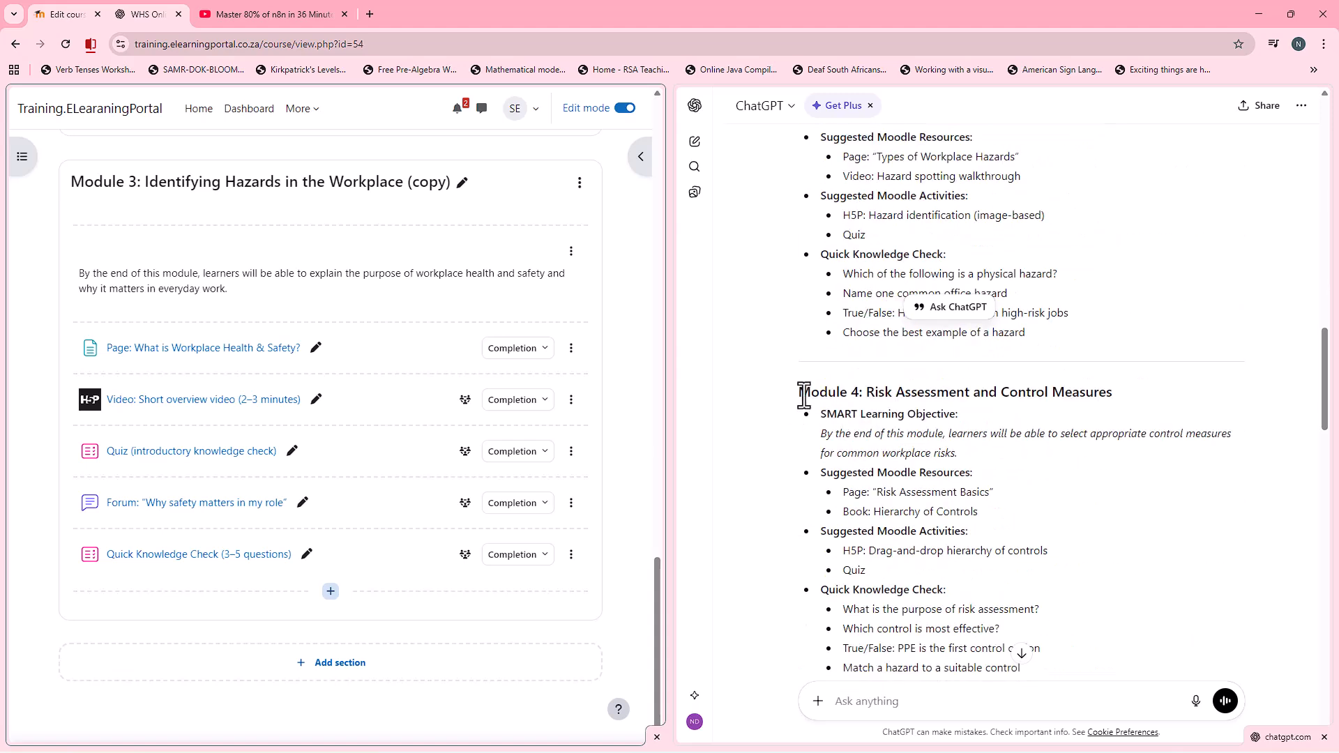
{"action": "left_click_drag", "start_coordinate": [804, 396], "coordinate": [1047, 398]}
{"action": "right_click", "coordinate": [1075, 396]}
{"action": "left_click", "coordinate": [1007, 411]}
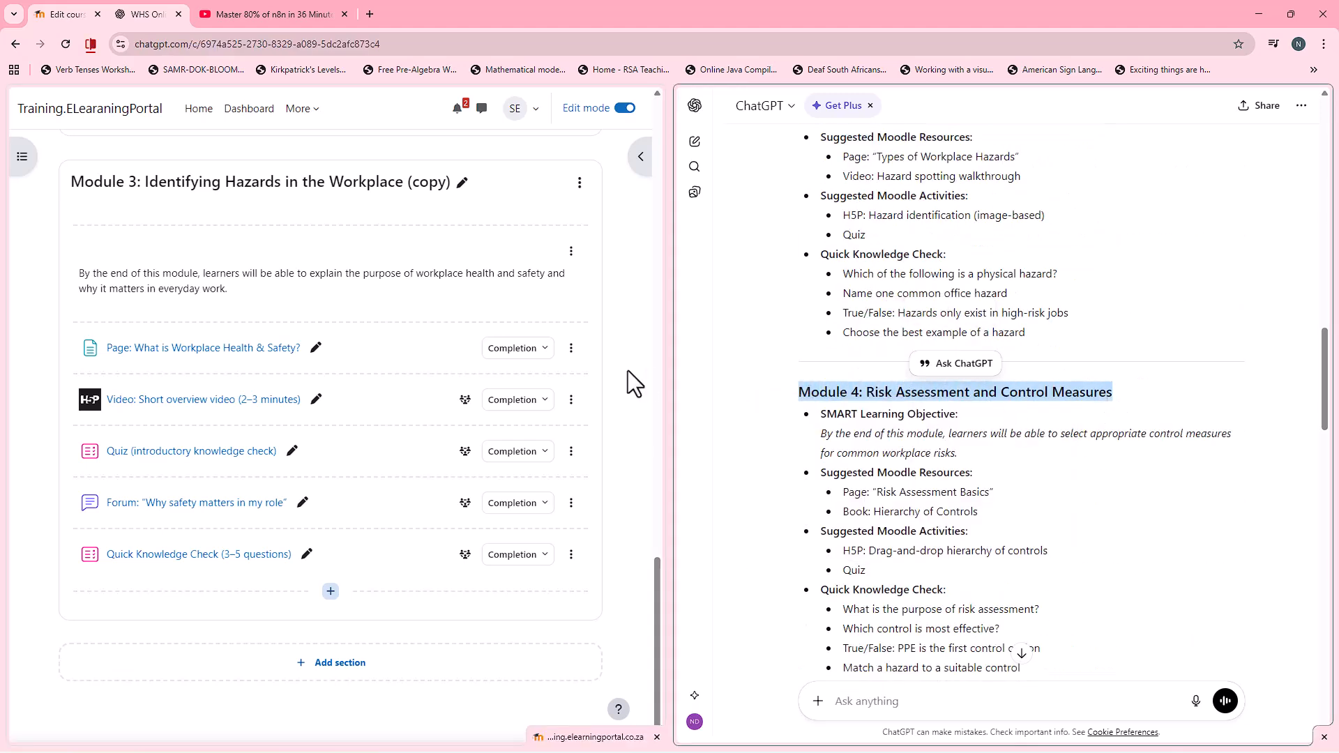
{"action": "left_click", "coordinate": [462, 182]}
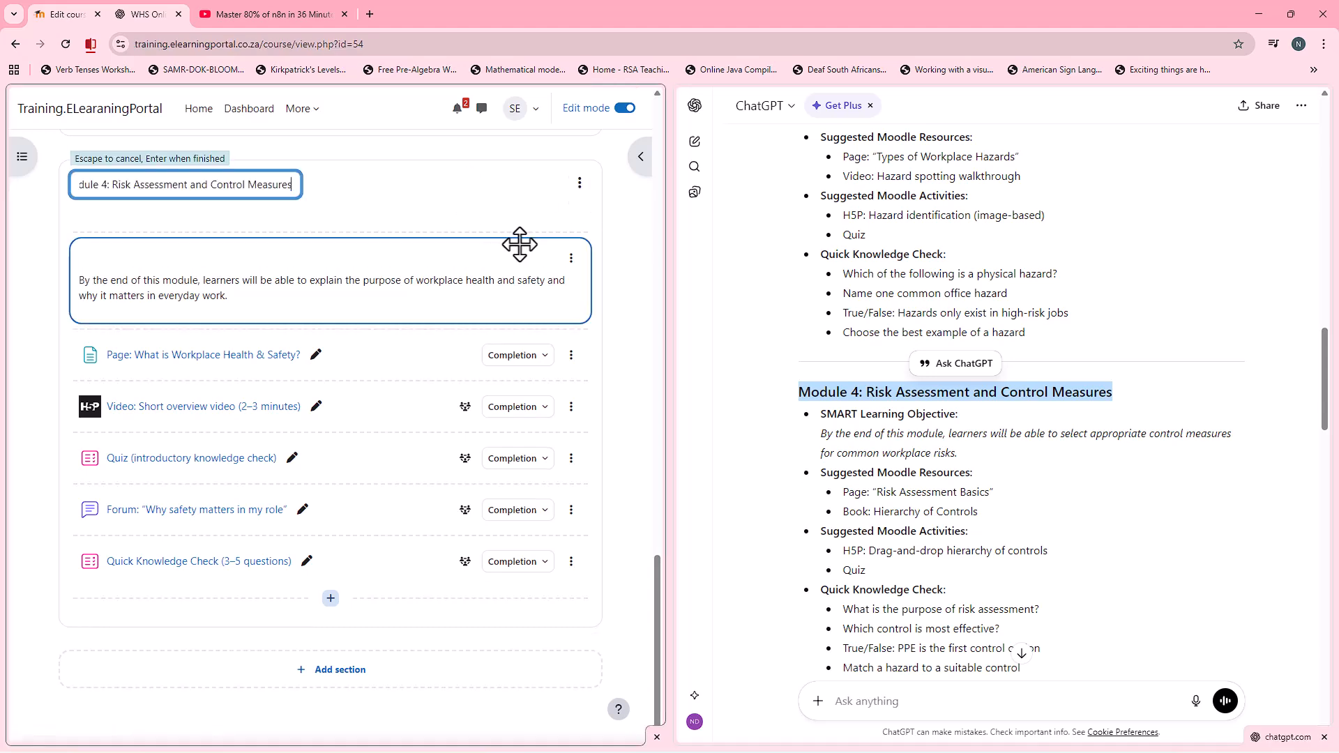
{"action": "key", "text": "Return"}
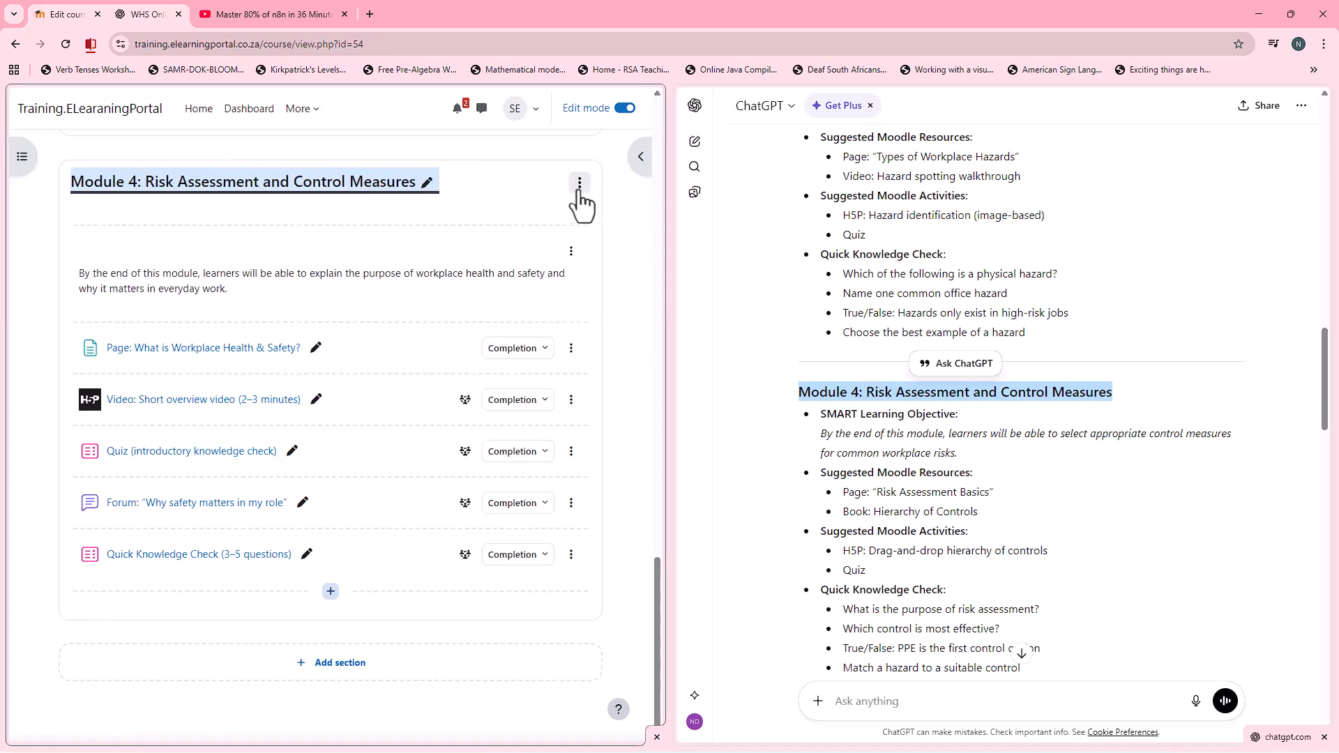
Step: Duplicate the whole "Module 4: Risk Assessment and Control Measures" section
{"action": "left_click", "coordinate": [578, 193]}
{"action": "left_click", "coordinate": [547, 277]}
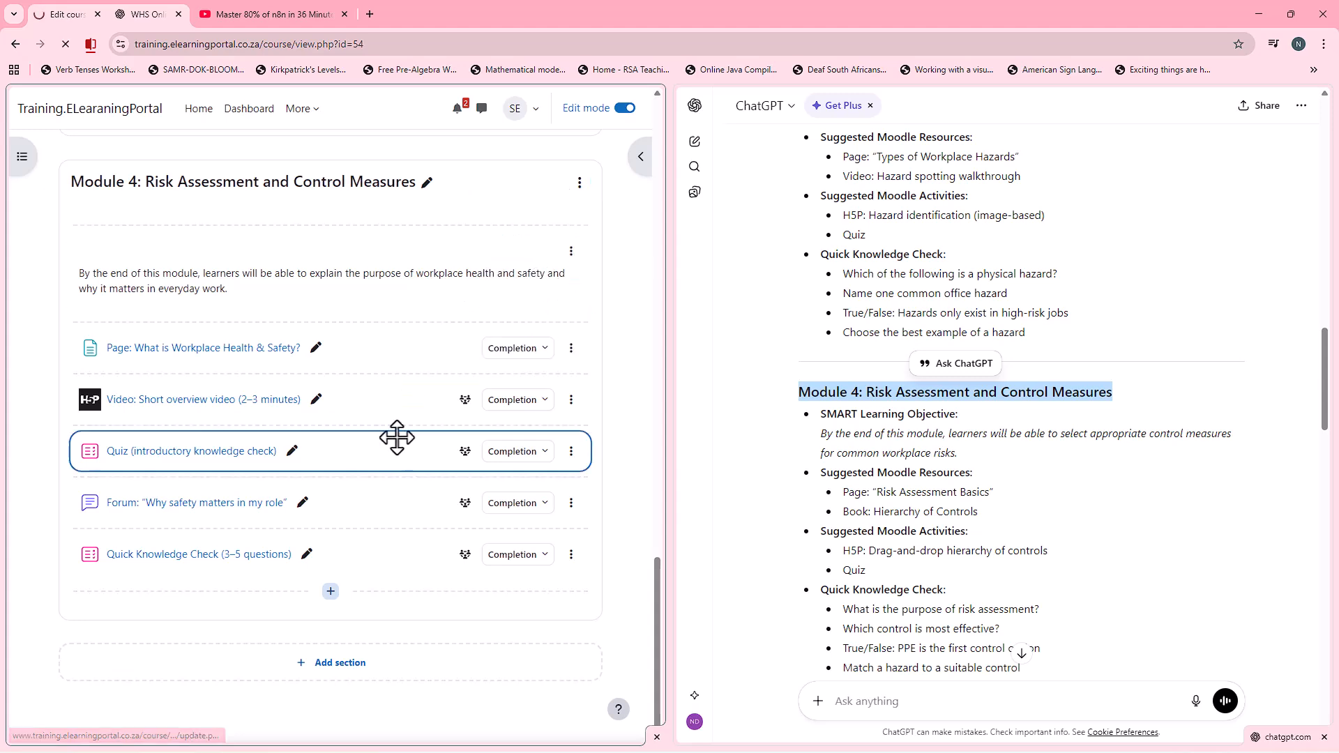
{"action": "scroll", "coordinate": [365, 493], "scroll_direction": "down", "scroll_amount": 20}
{"action": "scroll", "coordinate": [367, 476], "scroll_direction": "down", "scroll_amount": 6}
{"action": "scroll", "coordinate": [335, 367], "scroll_direction": "down", "scroll_amount": 5}
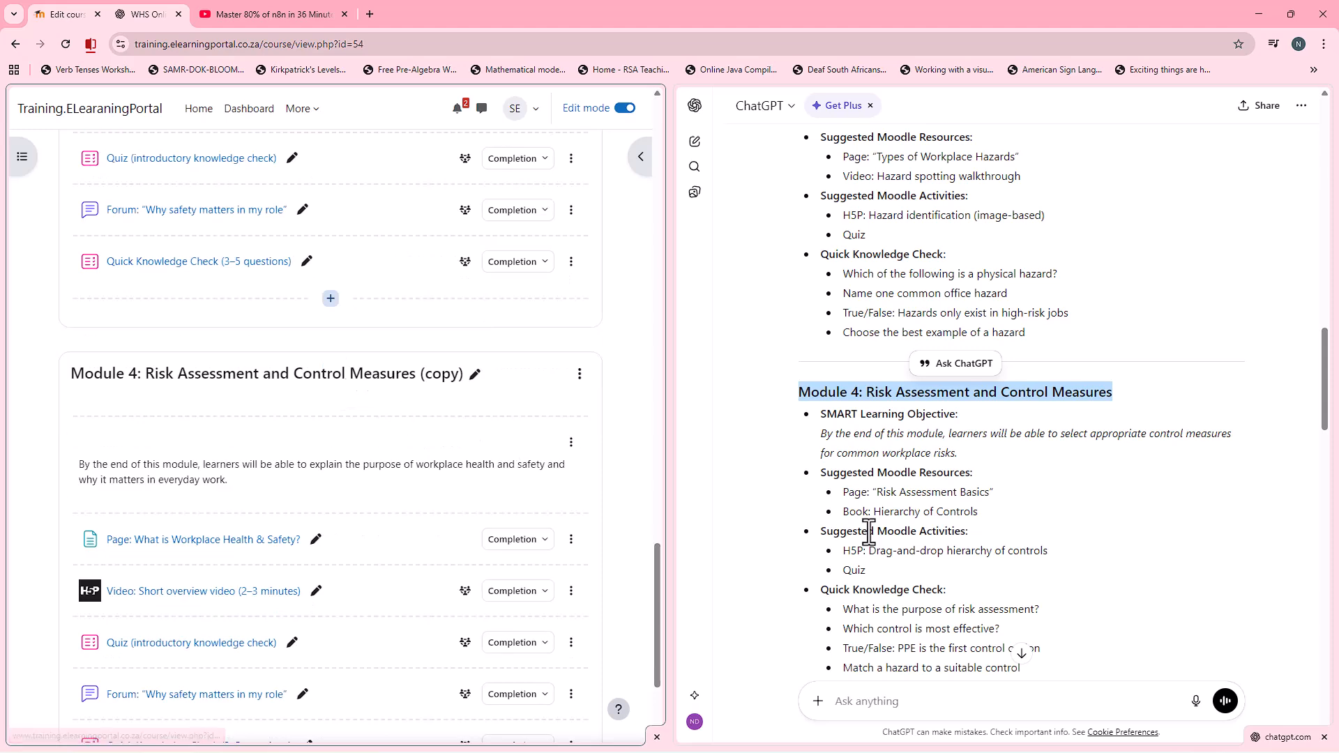
Step: Rename the Module 4 copy "Module 5: Safe Work Practices and Procedures" with the heading copied from the ChatGPT outline
{"action": "scroll", "coordinate": [852, 545], "scroll_direction": "down", "scroll_amount": 5}
{"action": "left_click_drag", "start_coordinate": [800, 375], "coordinate": [1074, 388]}
{"action": "right_click", "coordinate": [1088, 380]}
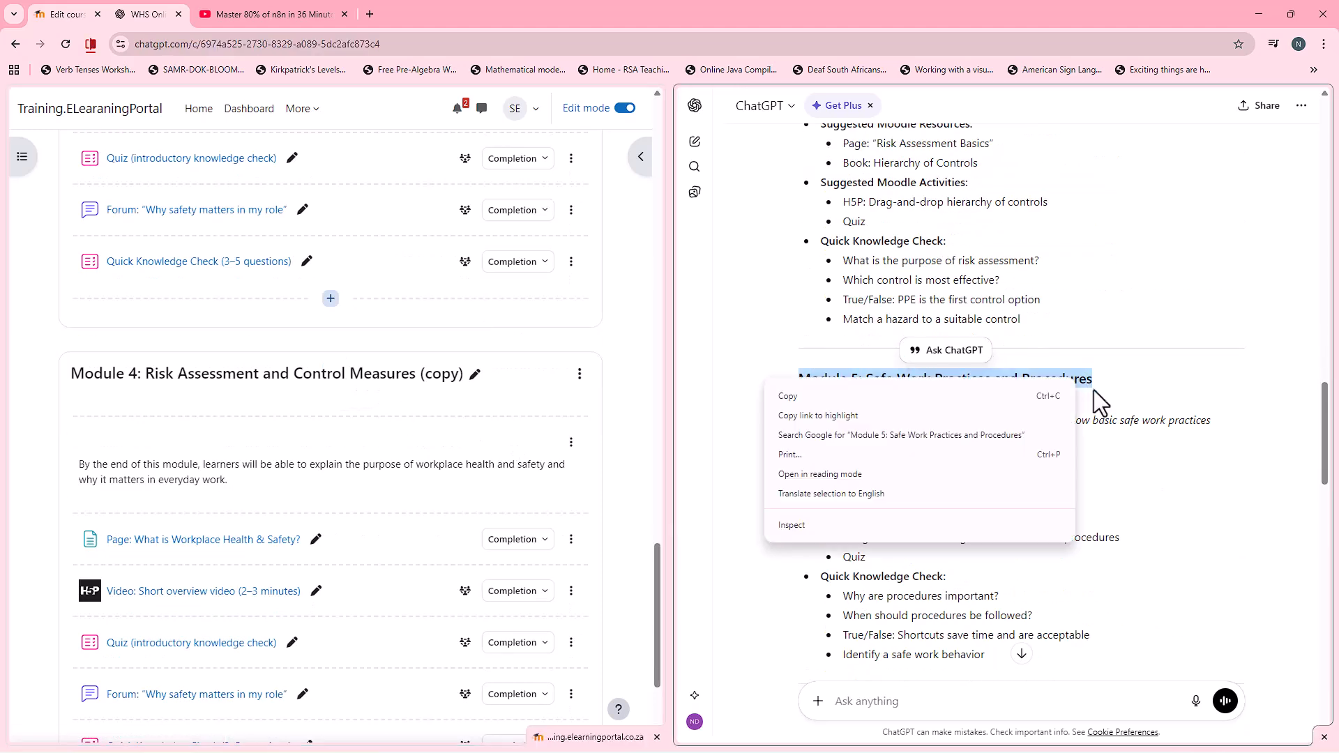
{"action": "left_click", "coordinate": [1049, 395]}
{"action": "left_click", "coordinate": [472, 377]}
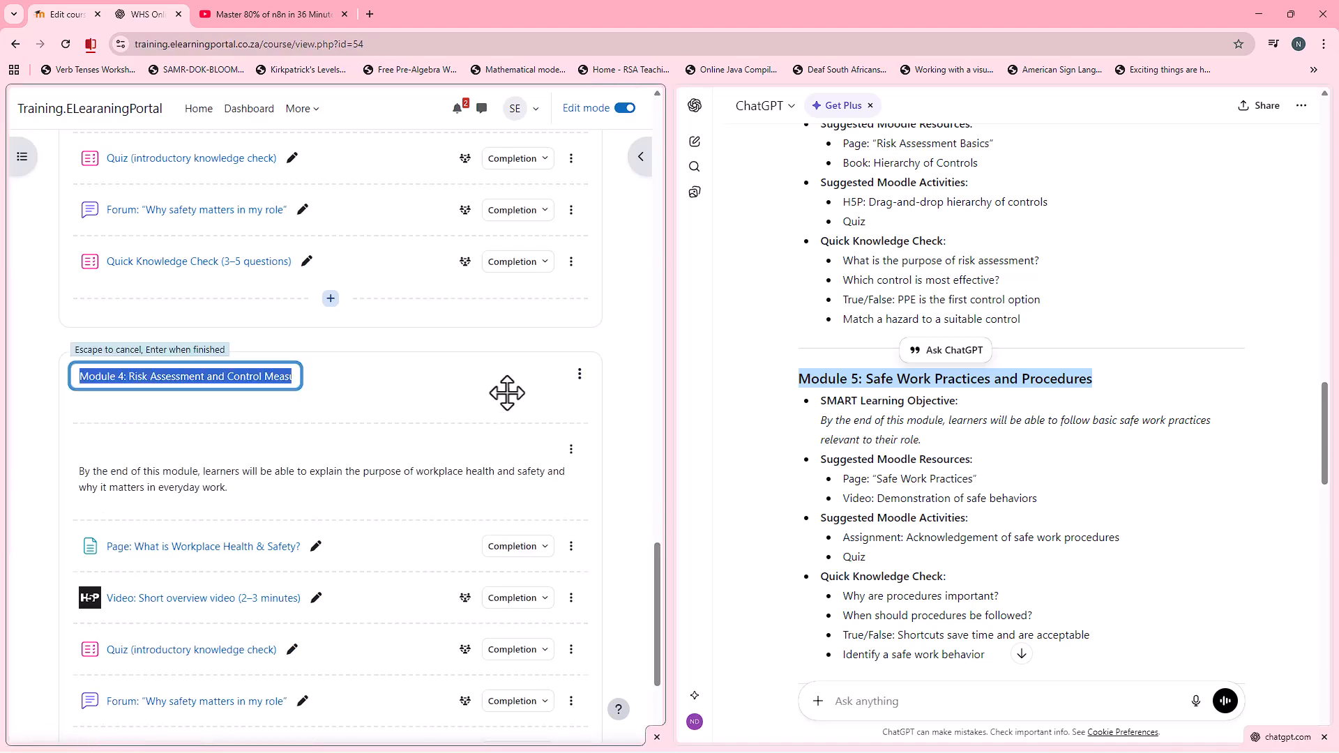
{"action": "key", "text": "ctrl+v"}
{"action": "key", "text": "Return"}
Step: Duplicate the whole "Module 5: Safe Work Practices and Procedures" section
{"action": "scroll", "coordinate": [353, 470], "scroll_direction": "down", "scroll_amount": 3}
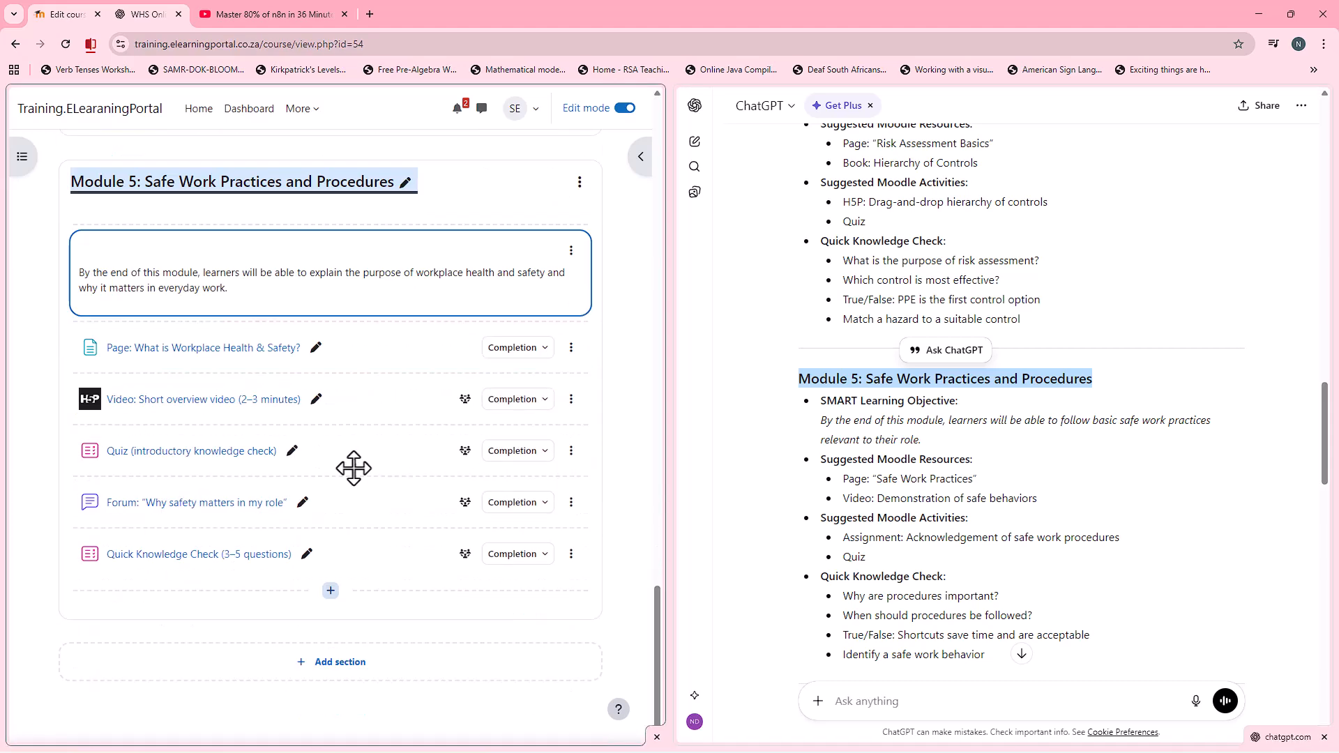
{"action": "left_click", "coordinate": [580, 182]}
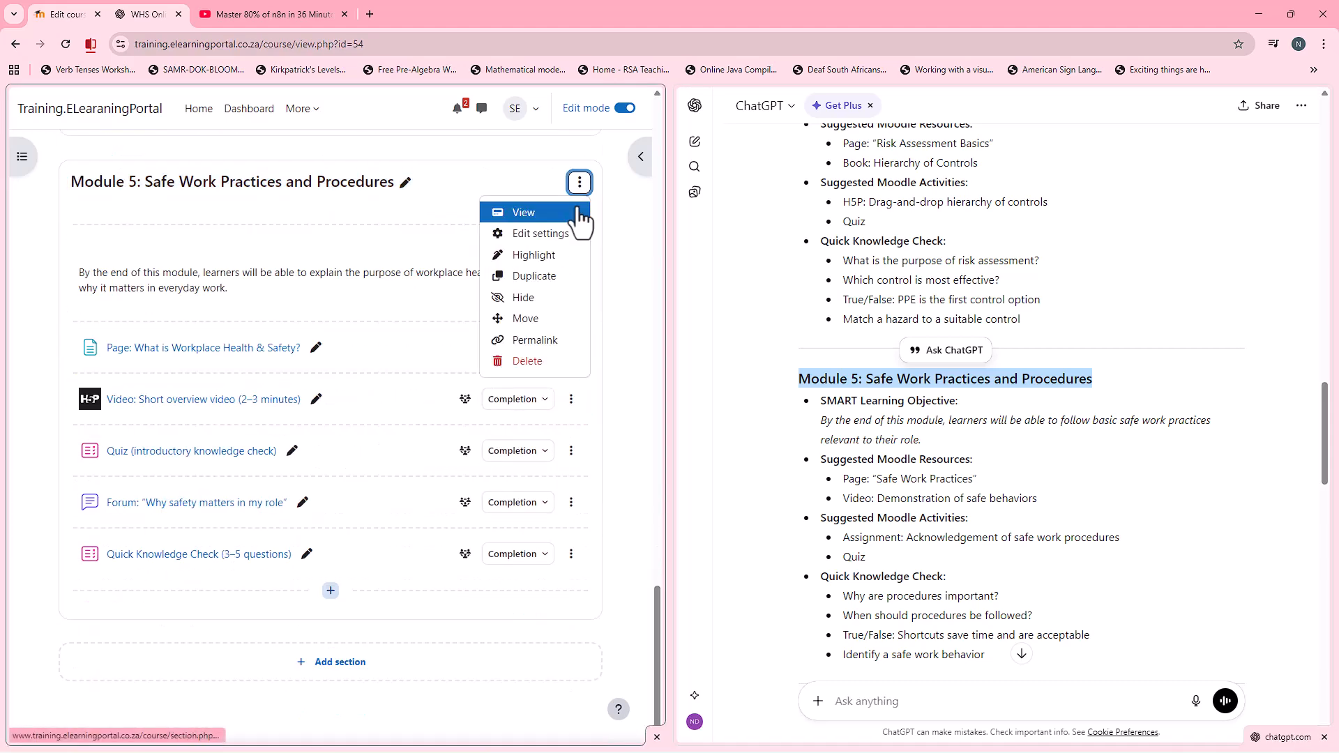
{"action": "left_click", "coordinate": [547, 276]}
{"action": "scroll", "coordinate": [264, 488], "scroll_direction": "down", "scroll_amount": 15}
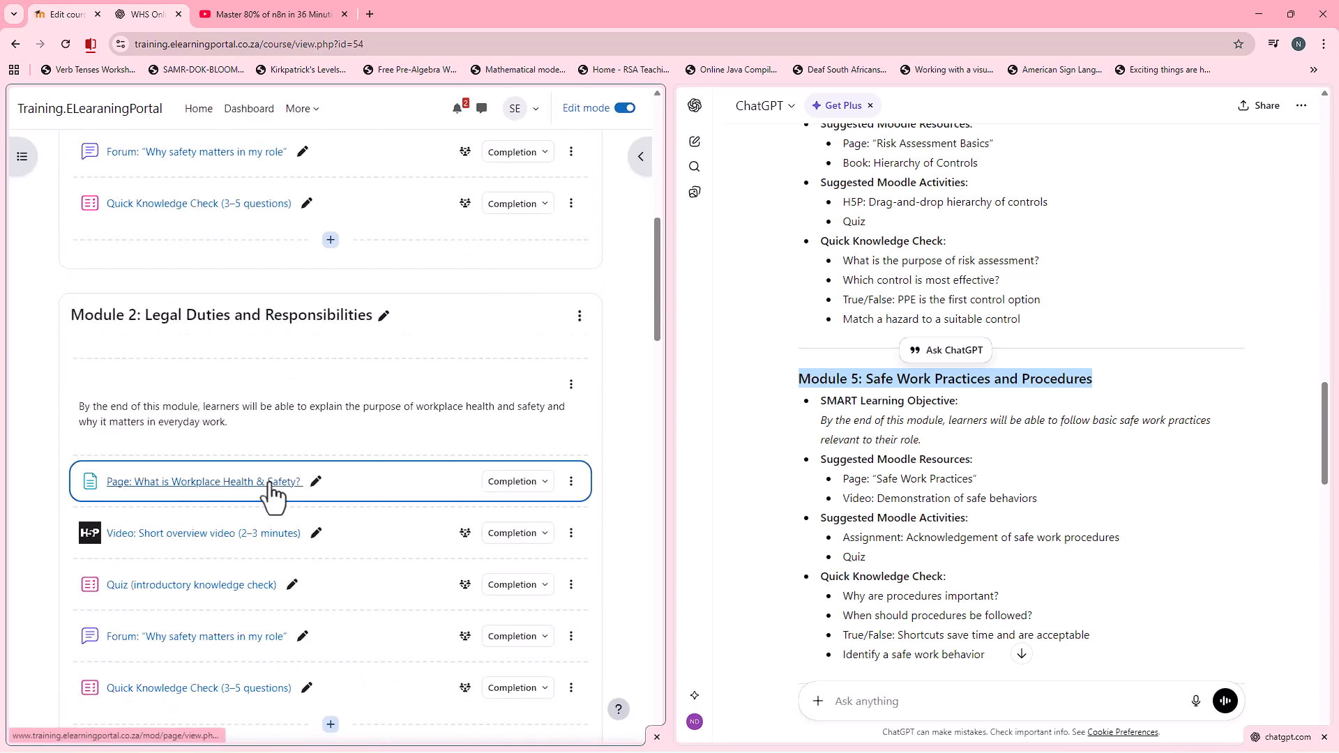
{"action": "scroll", "coordinate": [272, 468], "scroll_direction": "down", "scroll_amount": 15}
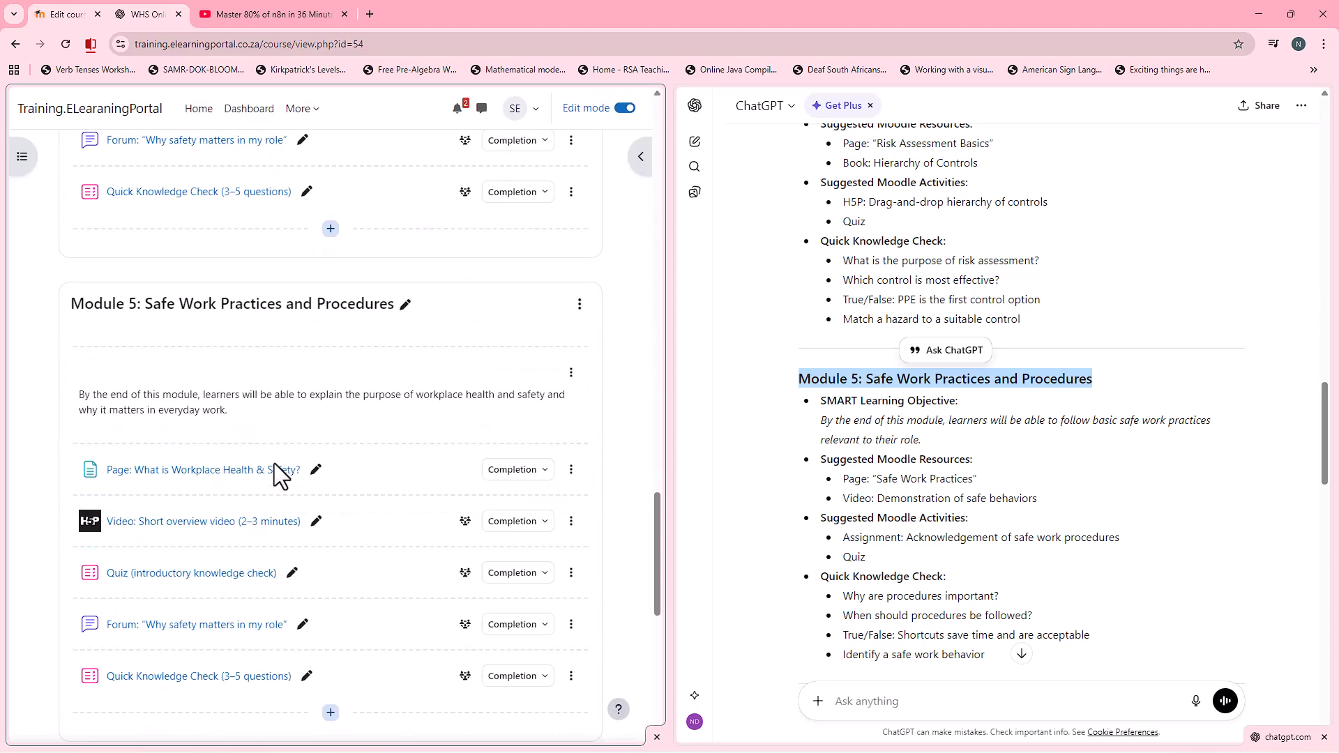
{"action": "scroll", "coordinate": [274, 463], "scroll_direction": "down", "scroll_amount": 3}
Step: Rename the Module 5 copy "Module 6: Incident Reporting and Injury Management" with the heading copied from the ChatGPT outline
{"action": "scroll", "coordinate": [844, 480], "scroll_direction": "down", "scroll_amount": 4}
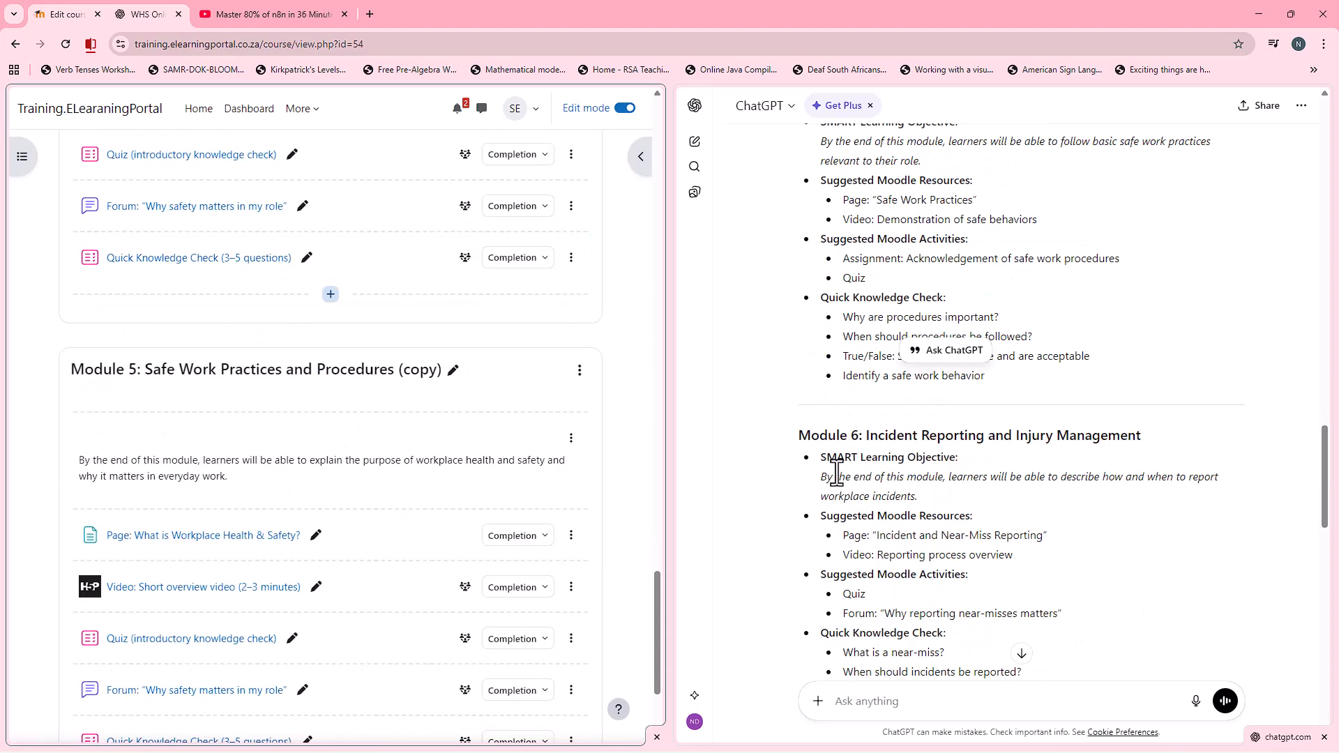
{"action": "left_click_drag", "start_coordinate": [800, 434], "coordinate": [1143, 437]}
{"action": "right_click", "coordinate": [1122, 438]}
{"action": "left_click", "coordinate": [1032, 451]}
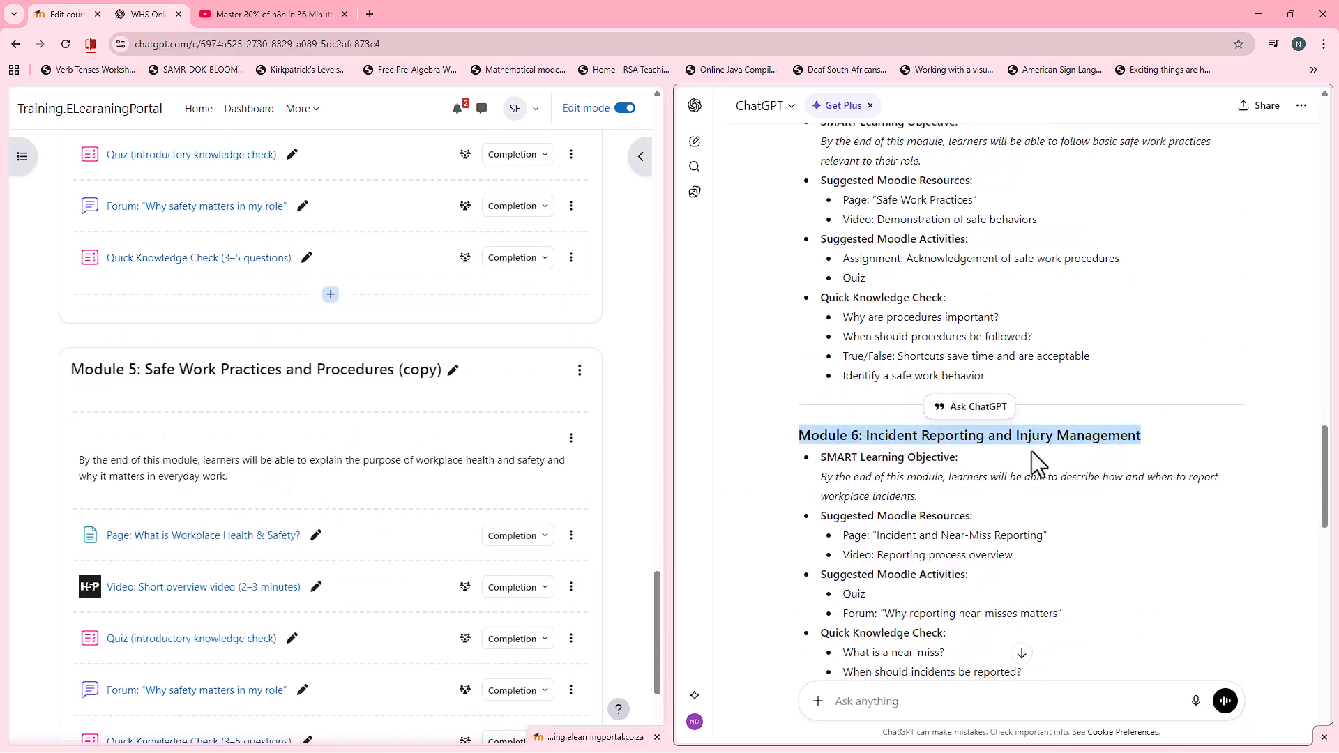
{"action": "left_click", "coordinate": [457, 372]}
{"action": "key", "text": "ctrl+v"}
{"action": "key", "text": "Return"}
Step: Duplicate the whole "Module 6: Incident Reporting and Injury Management" section
{"action": "scroll", "coordinate": [449, 428], "scroll_direction": "down", "scroll_amount": 2}
{"action": "left_click", "coordinate": [579, 230]}
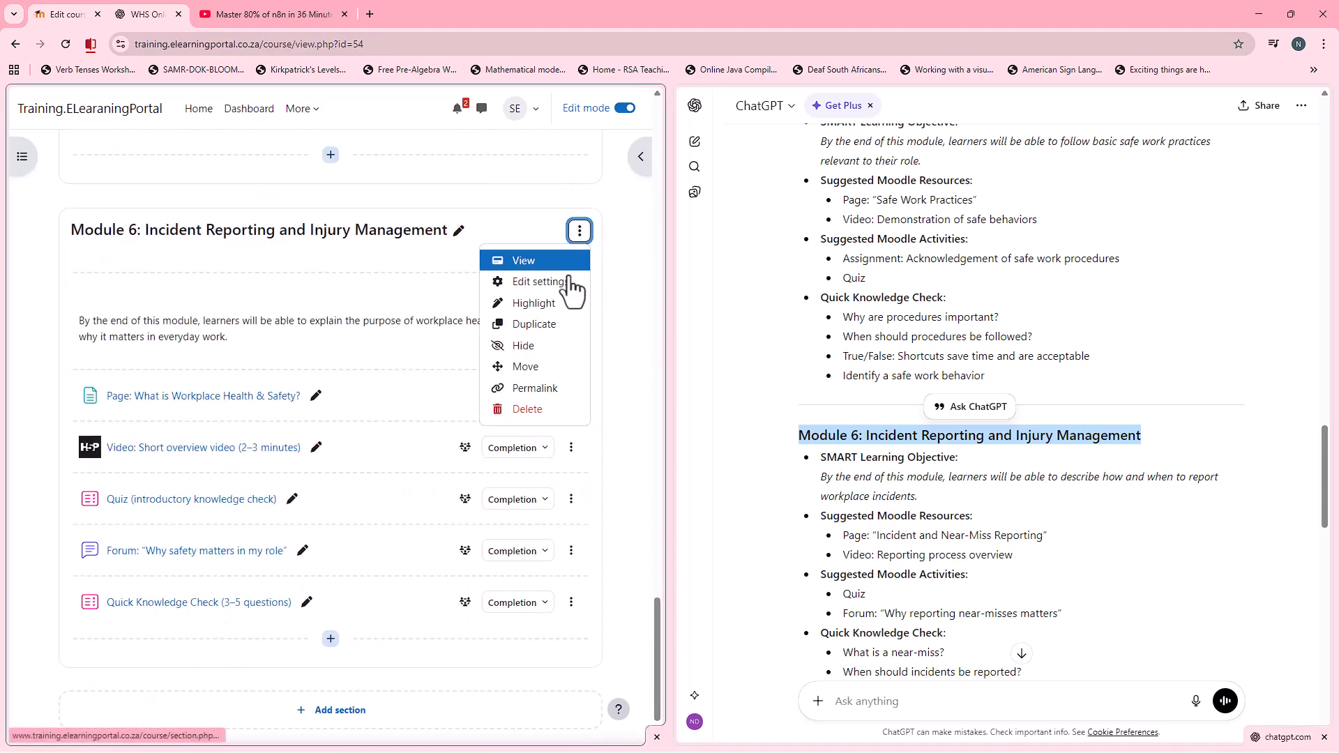
{"action": "left_click", "coordinate": [547, 324]}
Step: Rename the Module 6 copy "Module 7: Emergency Procedures and Preparedness" with the heading copied from the ChatGPT outline
{"action": "scroll", "coordinate": [990, 519], "scroll_direction": "down", "scroll_amount": 6}
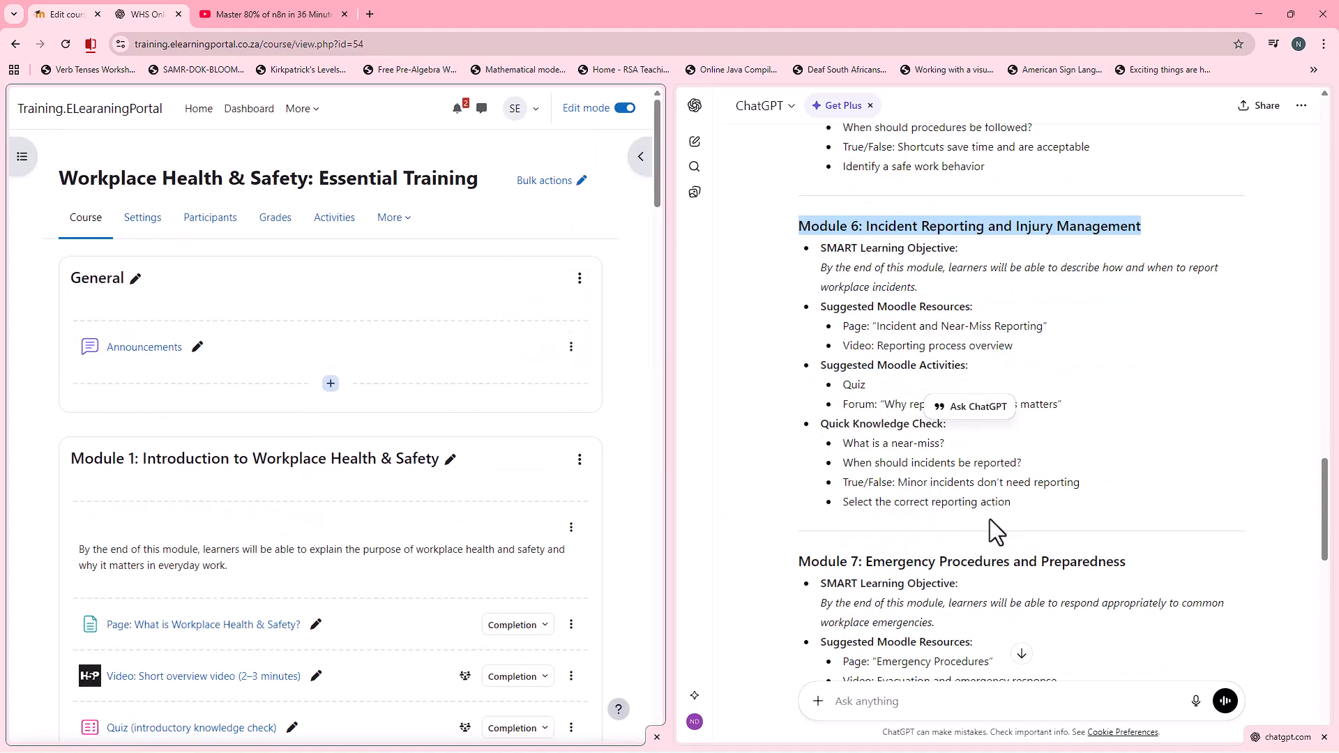
{"action": "left_click_drag", "start_coordinate": [802, 354], "coordinate": [989, 358]}
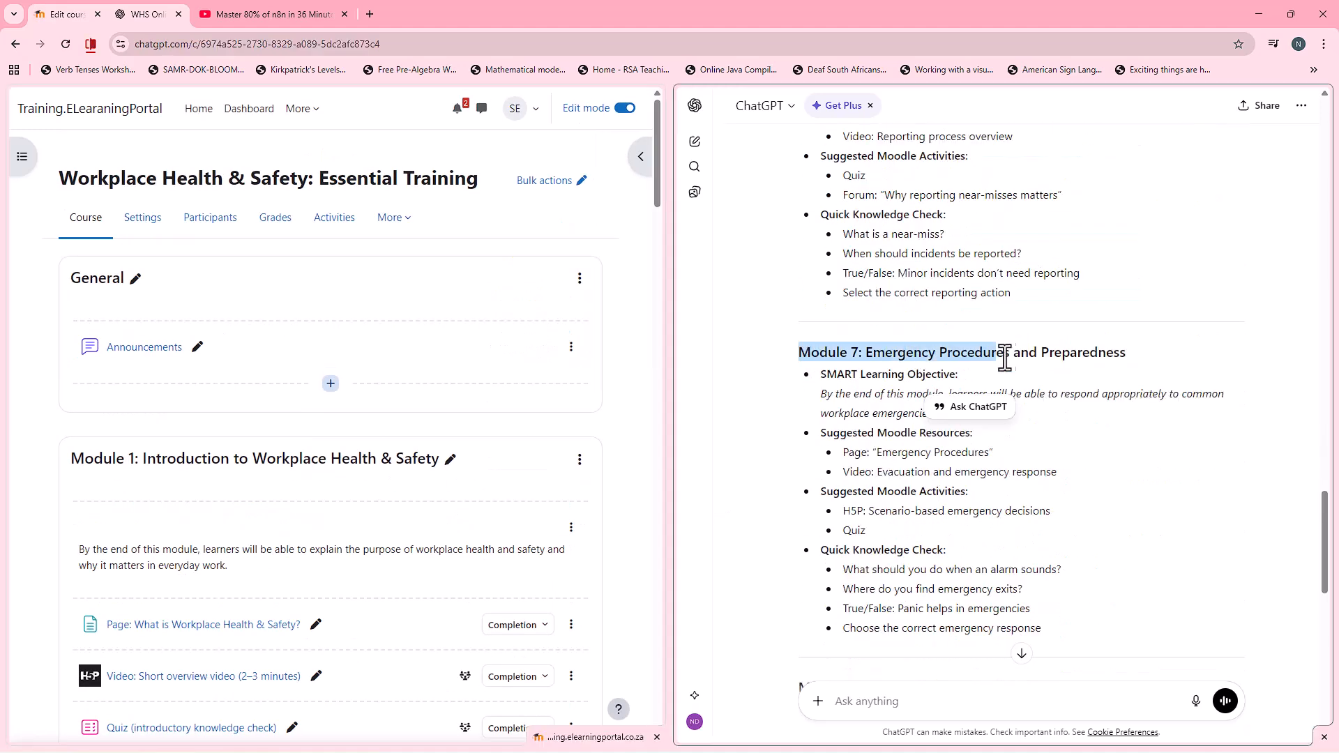
{"action": "right_click", "coordinate": [1110, 353]}
{"action": "left_click", "coordinate": [1058, 373]}
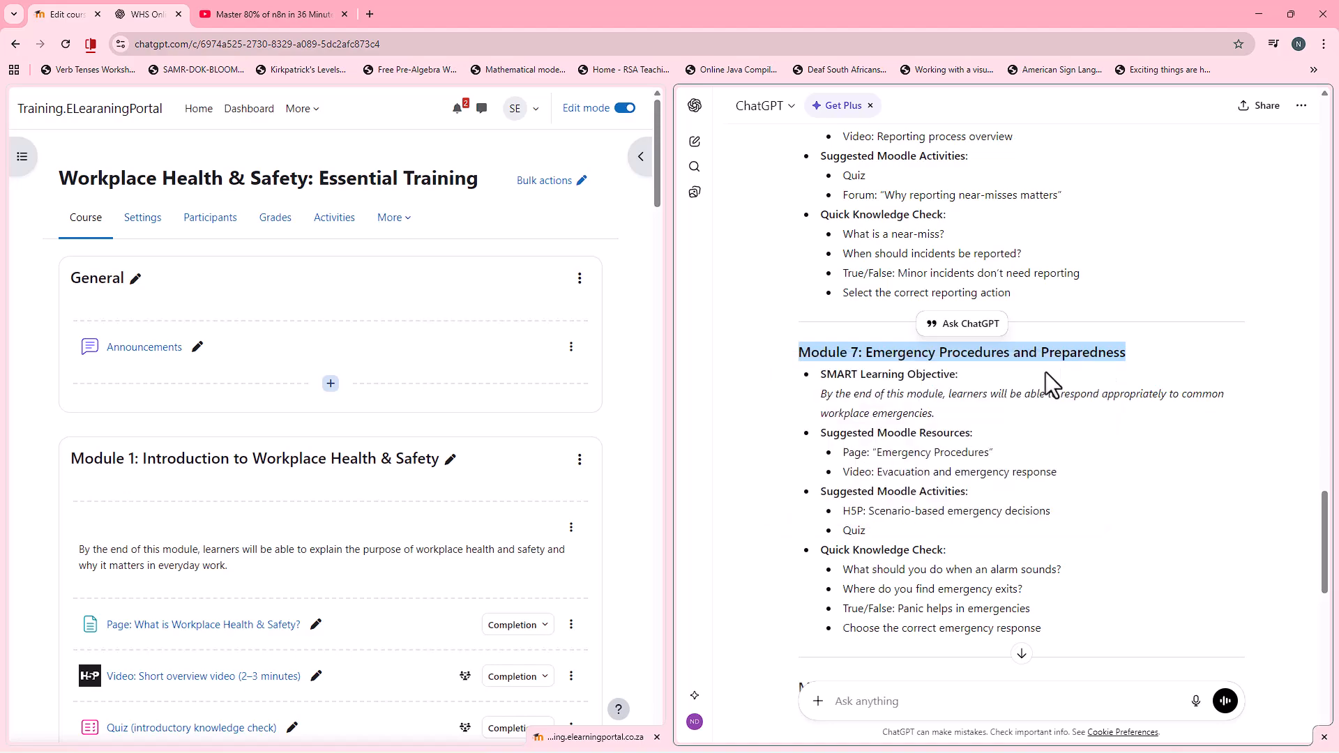
{"action": "scroll", "coordinate": [304, 467], "scroll_direction": "down", "scroll_amount": 20}
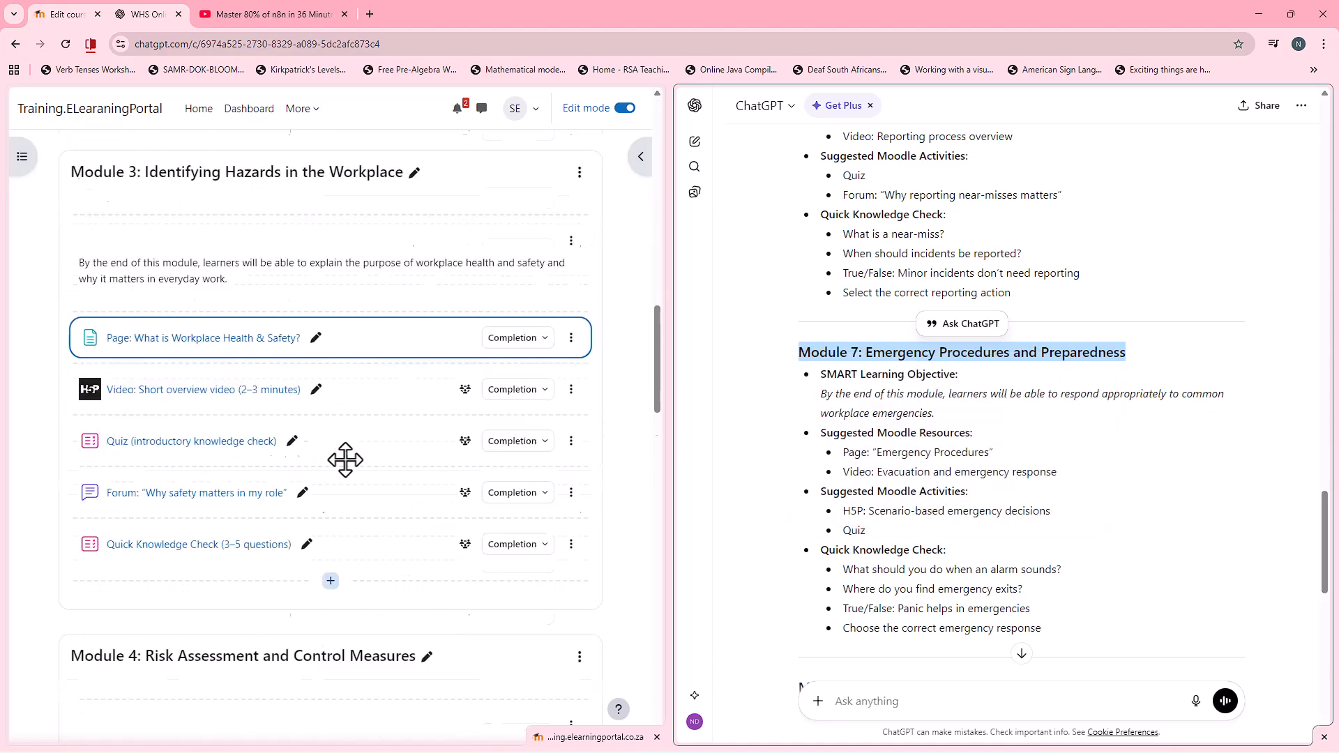
{"action": "scroll", "coordinate": [345, 461], "scroll_direction": "down", "scroll_amount": 19}
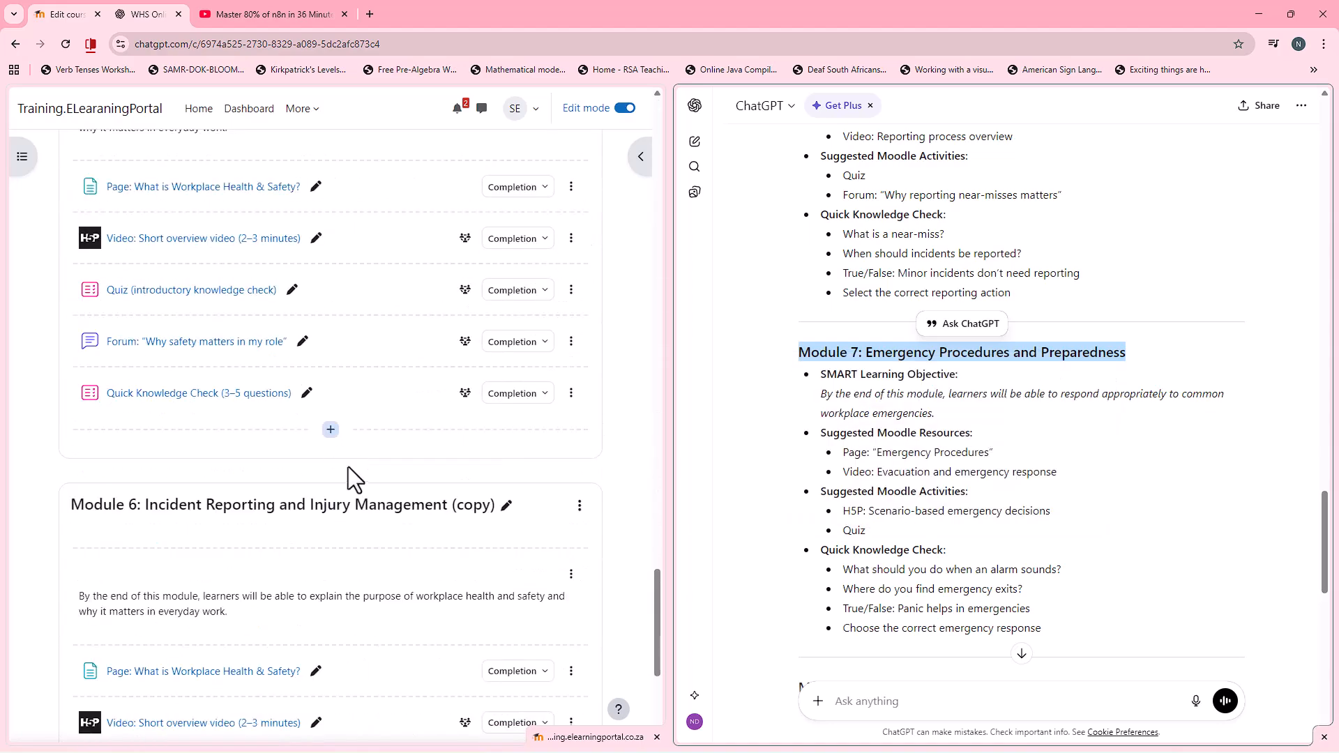
{"action": "left_click", "coordinate": [507, 300]}
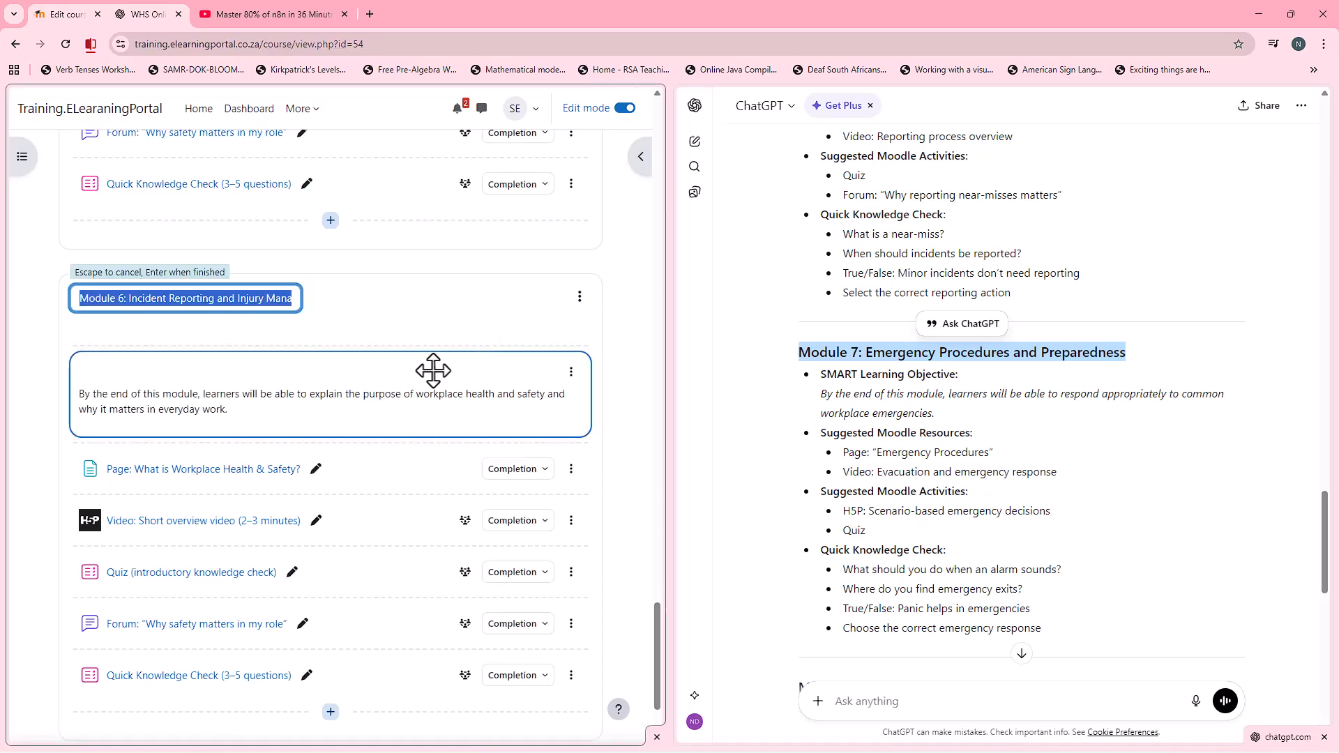
{"action": "key", "text": "ctrl+v"}
{"action": "key", "text": "Return"}
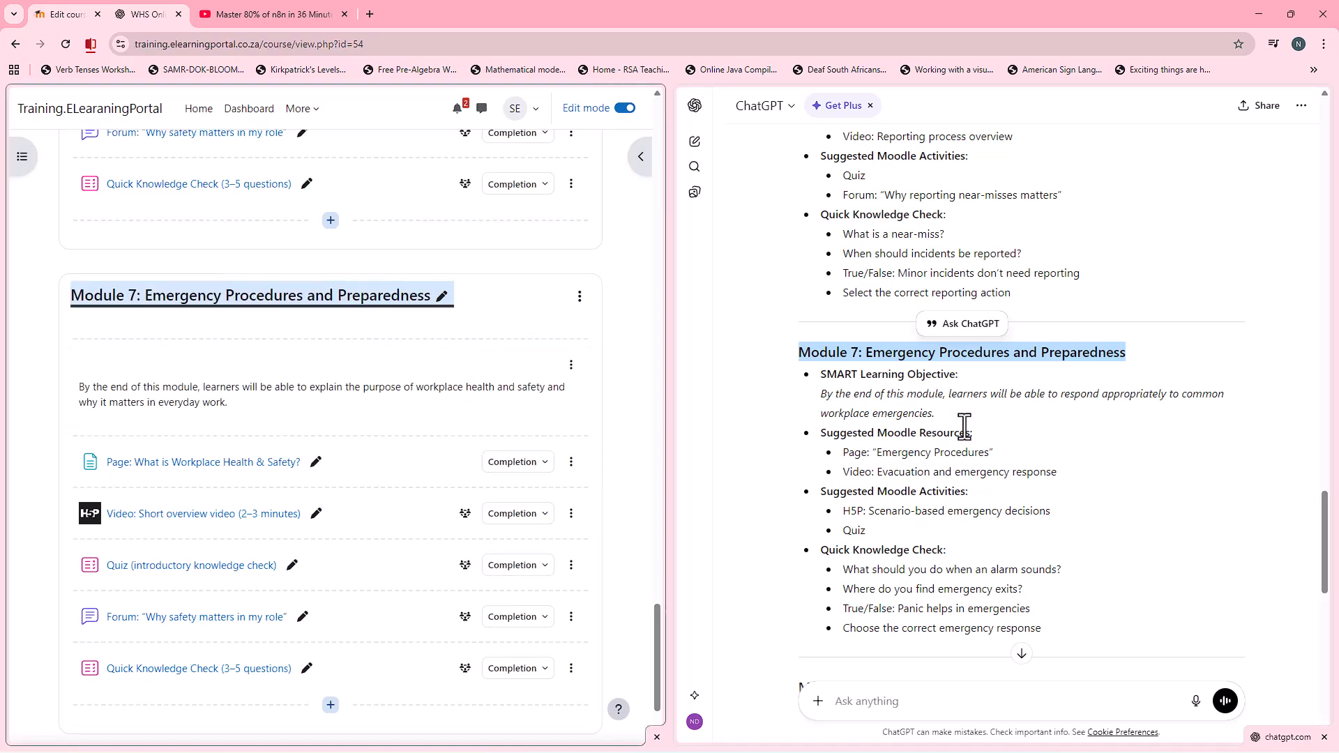
Step: Copy the heading "Module 8: Building a Safety Culture" from the ChatGPT outline and duplicate the whole Module 7 section in the course
{"action": "scroll", "coordinate": [965, 427], "scroll_direction": "down", "scroll_amount": 3}
{"action": "scroll", "coordinate": [965, 427], "scroll_direction": "down", "scroll_amount": 2}
{"action": "left_click_drag", "start_coordinate": [800, 341], "coordinate": [1002, 341]}
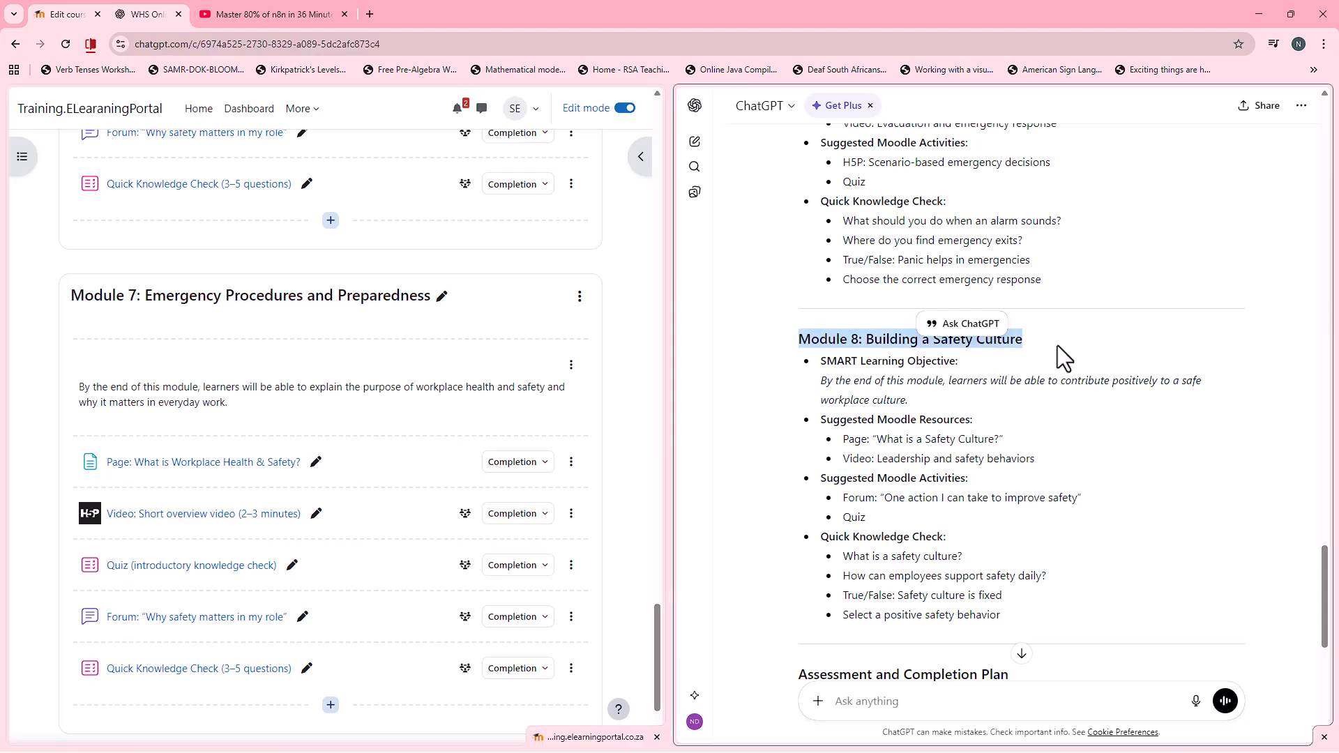
{"action": "right_click", "coordinate": [1005, 345]}
{"action": "left_click", "coordinate": [1024, 362]}
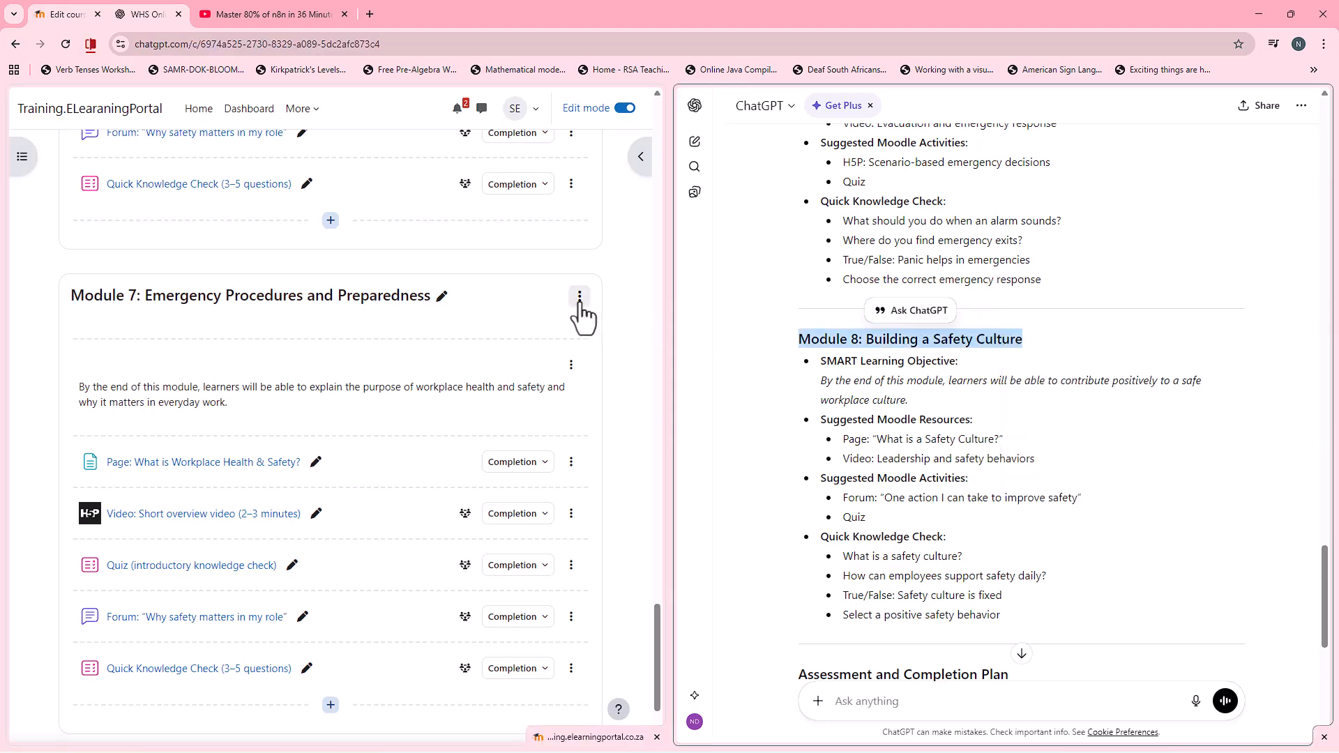
{"action": "left_click", "coordinate": [580, 300]}
{"action": "left_click", "coordinate": [543, 392]}
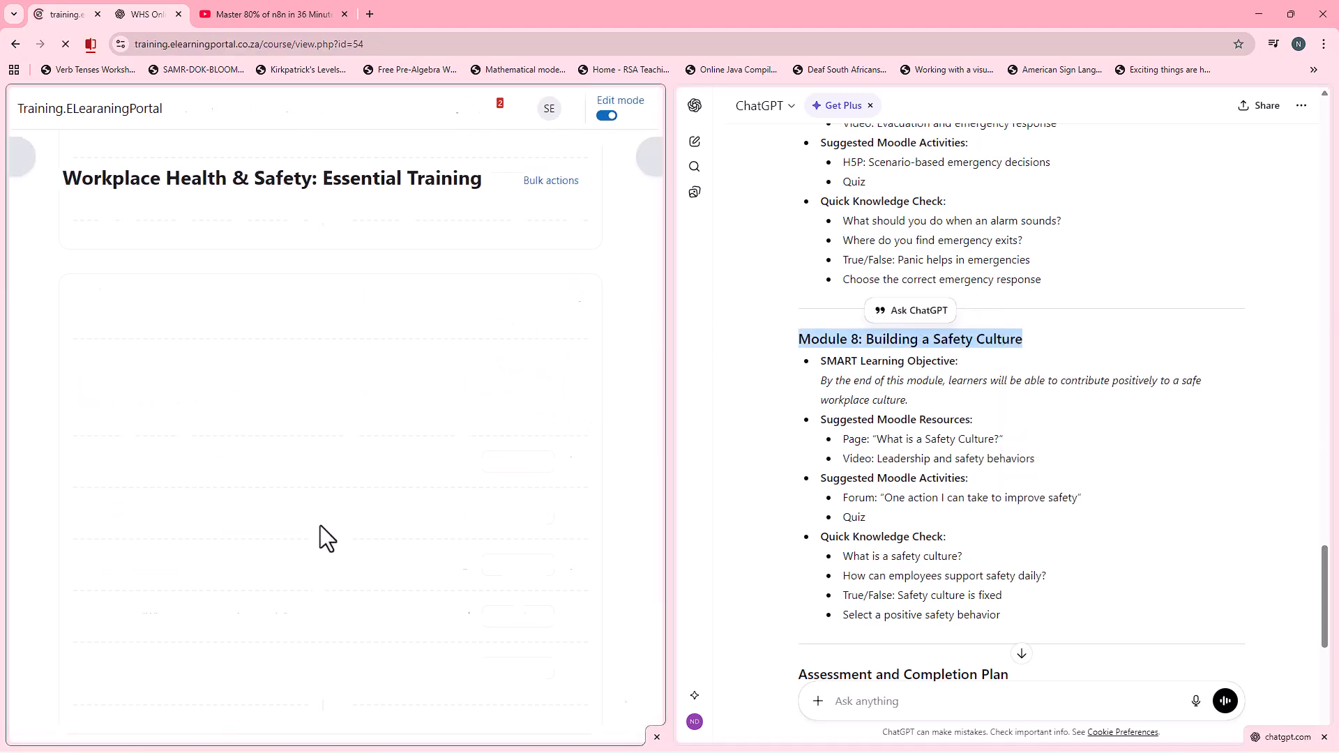
Step: Rename the Module 7 copy "Module 8: Building a Safety Culture" with the copied heading
{"action": "scroll", "coordinate": [300, 526], "scroll_direction": "down", "scroll_amount": 20}
{"action": "scroll", "coordinate": [298, 513], "scroll_direction": "down", "scroll_amount": 20}
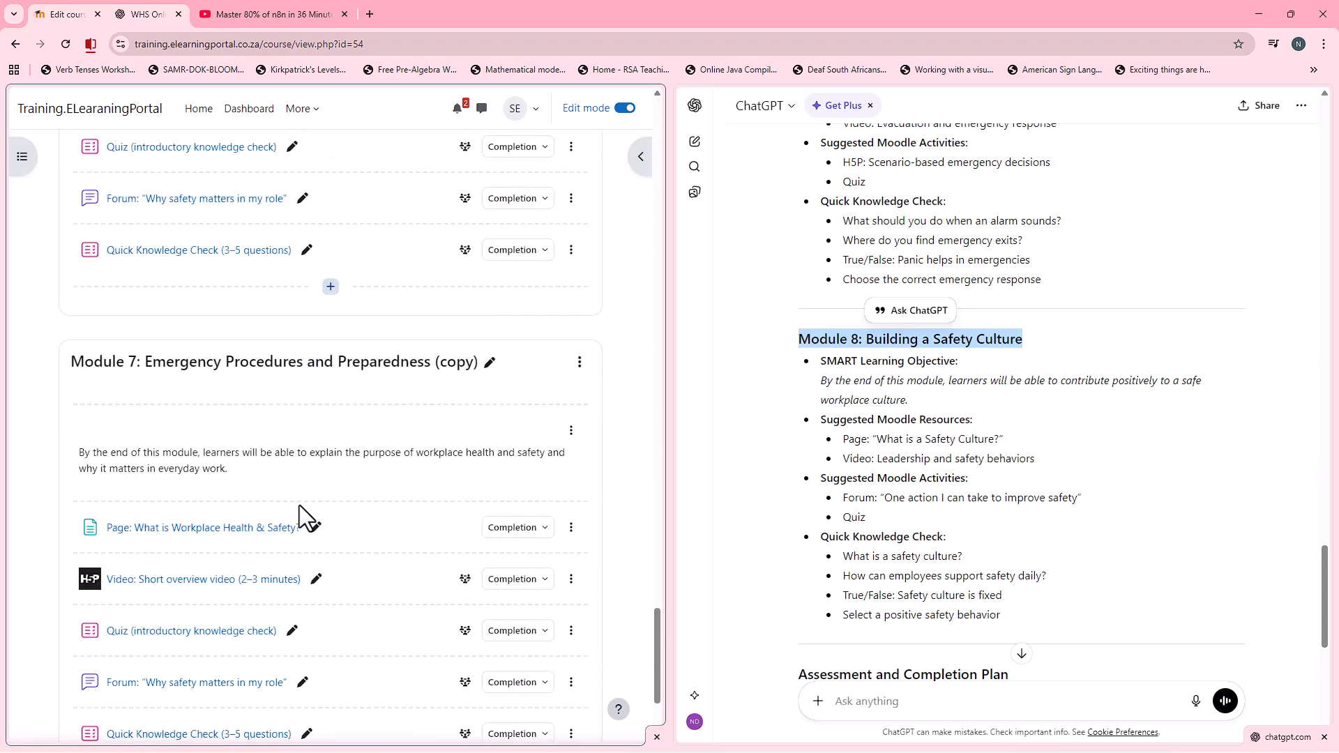
{"action": "scroll", "coordinate": [299, 505], "scroll_direction": "down", "scroll_amount": 1}
{"action": "left_click", "coordinate": [490, 291]}
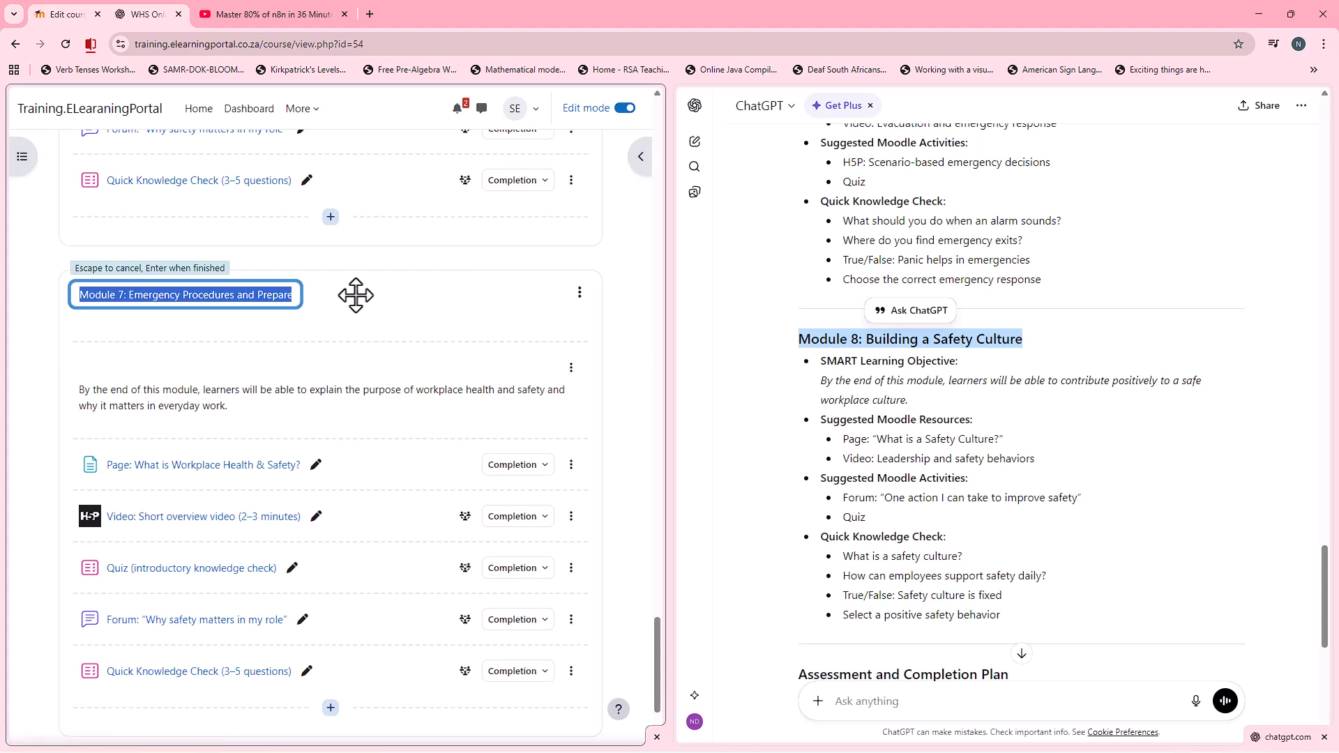
{"action": "key", "text": "ctrl+v"}
{"action": "key", "text": "Return"}
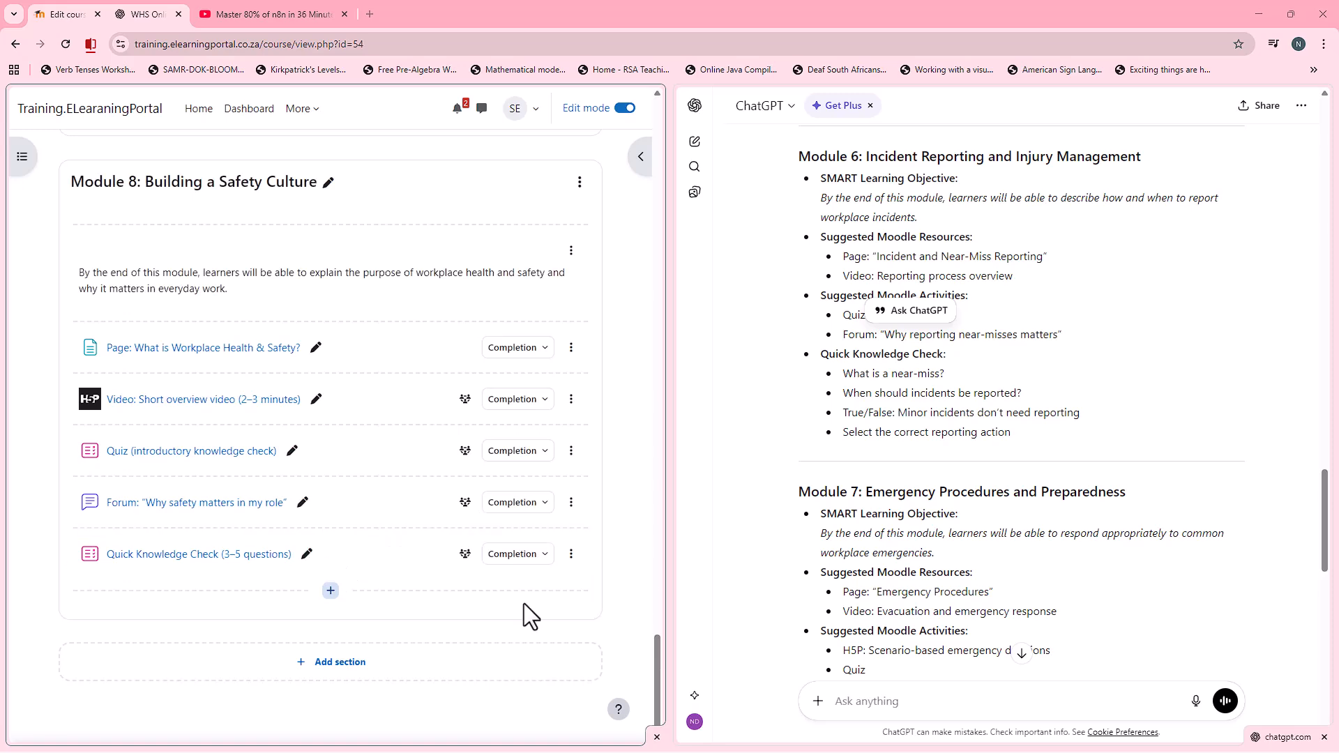
Step: Add a new Assignment activity at the end of the Module 8 section
{"action": "left_click", "coordinate": [331, 591]}
{"action": "left_click", "coordinate": [383, 619]}
{"action": "left_click", "coordinate": [218, 279]}
{"action": "left_click", "coordinate": [632, 625]}
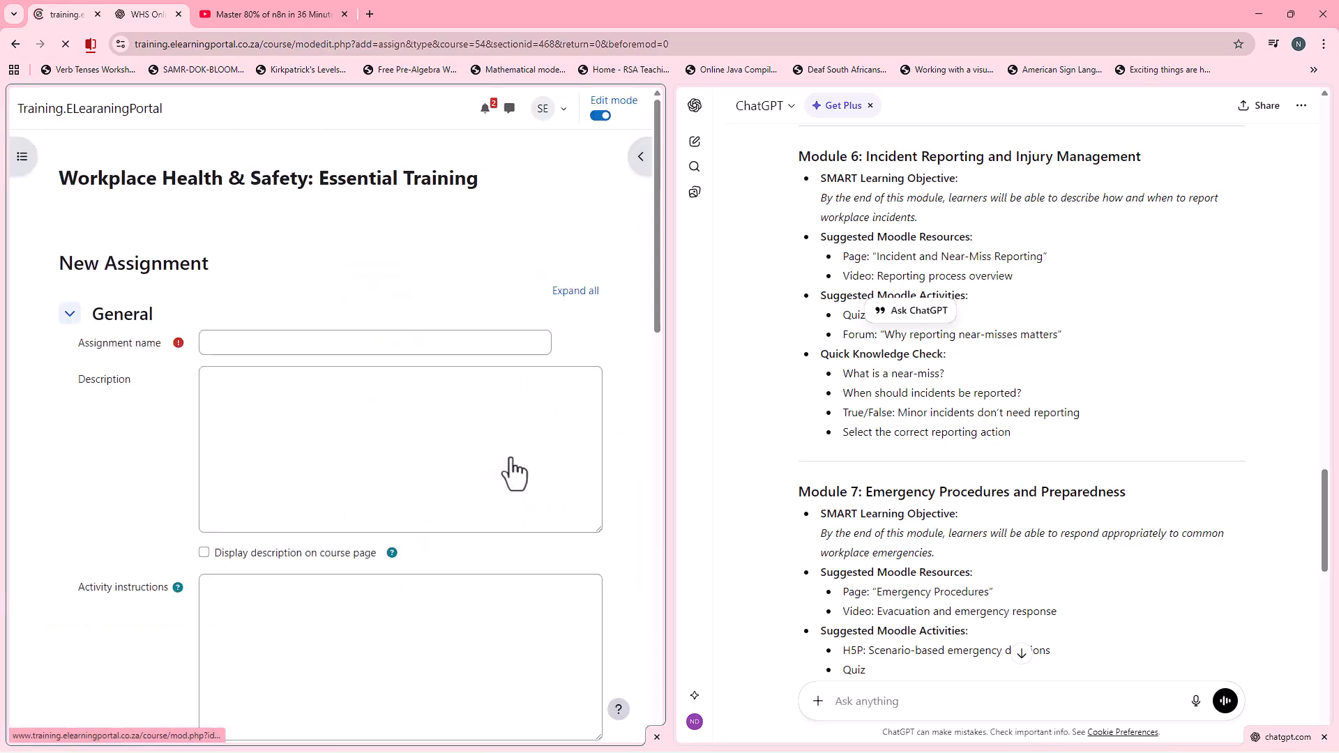
Step: Name the assignment "Health & Safety: Essential Training Assignment" using text copied from the course title and page heading
{"action": "left_click_drag", "start_coordinate": [165, 180], "coordinate": [479, 183]}
{"action": "right_click", "coordinate": [457, 181]}
{"action": "left_click", "coordinate": [493, 200]}
{"action": "left_click", "coordinate": [283, 344]}
{"action": "key", "text": "ctrl+v"}
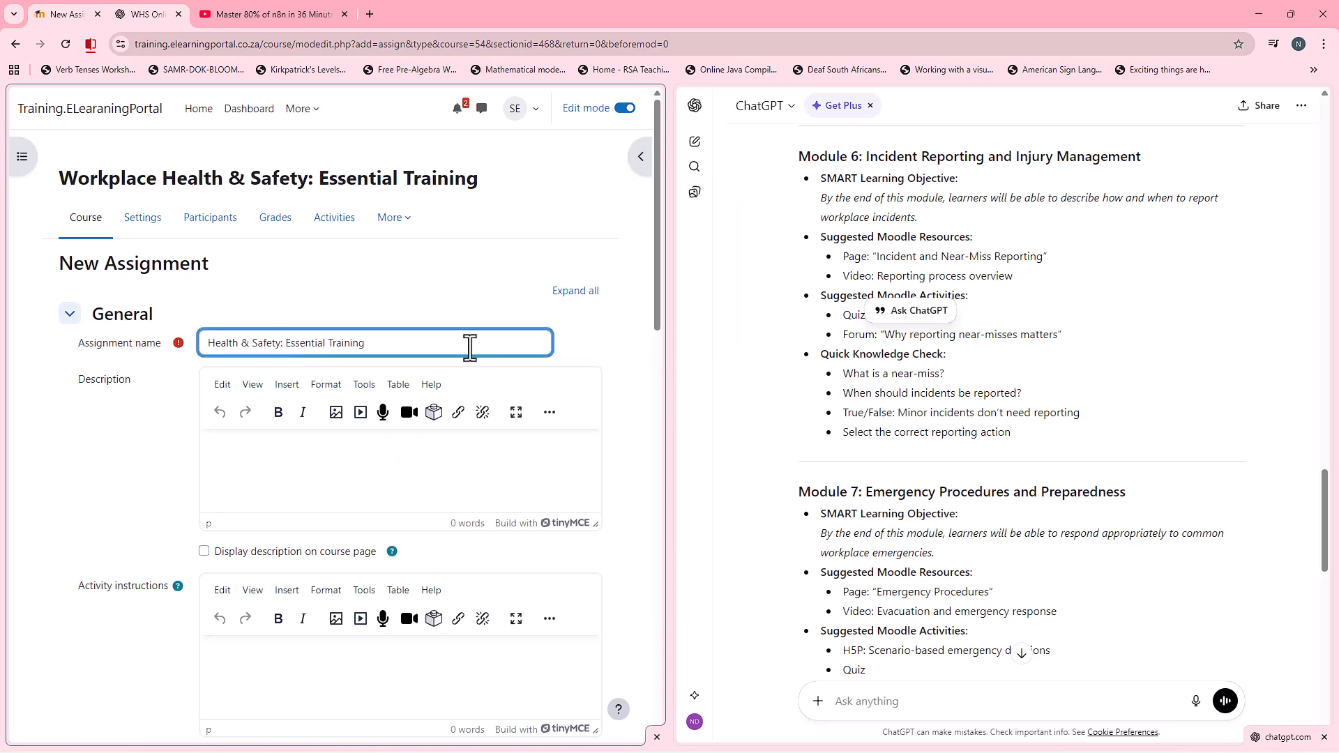
{"action": "left_click_drag", "start_coordinate": [107, 266], "coordinate": [198, 264]}
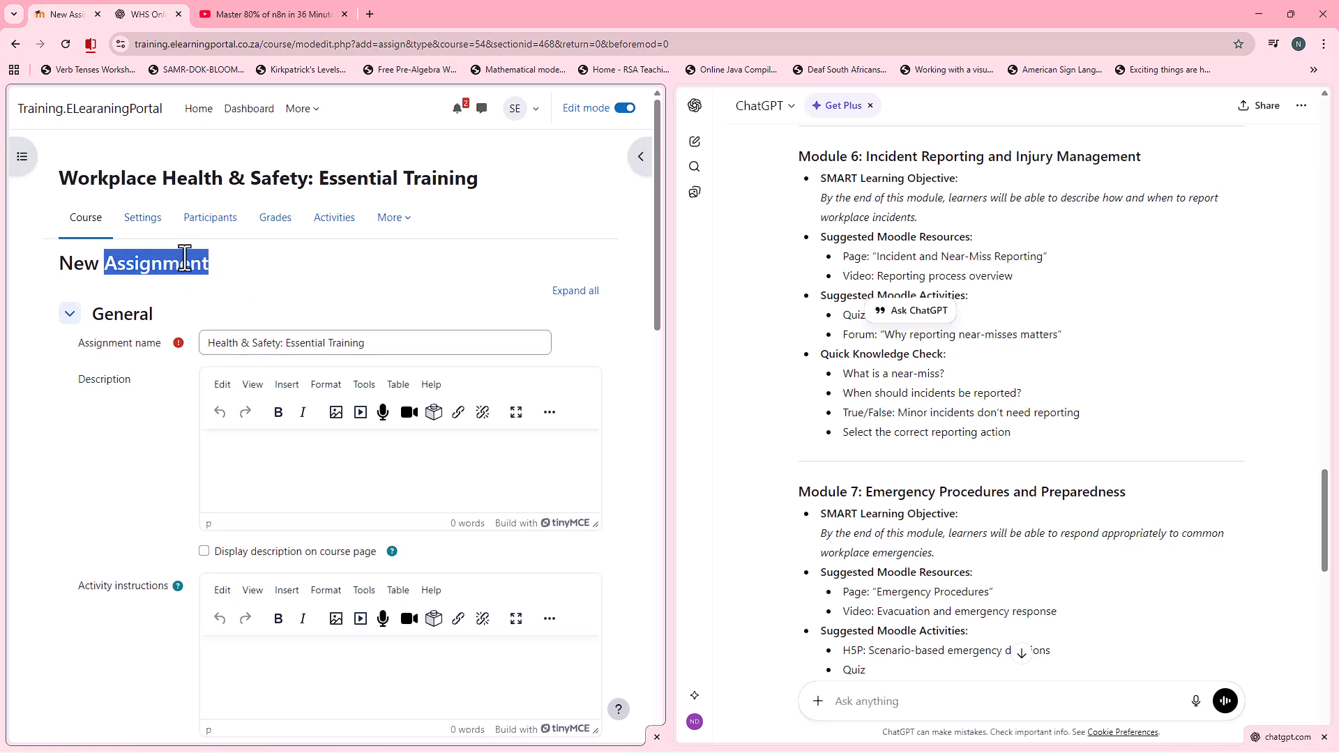
{"action": "right_click", "coordinate": [198, 264]}
{"action": "left_click", "coordinate": [220, 277]}
{"action": "left_click", "coordinate": [397, 346]}
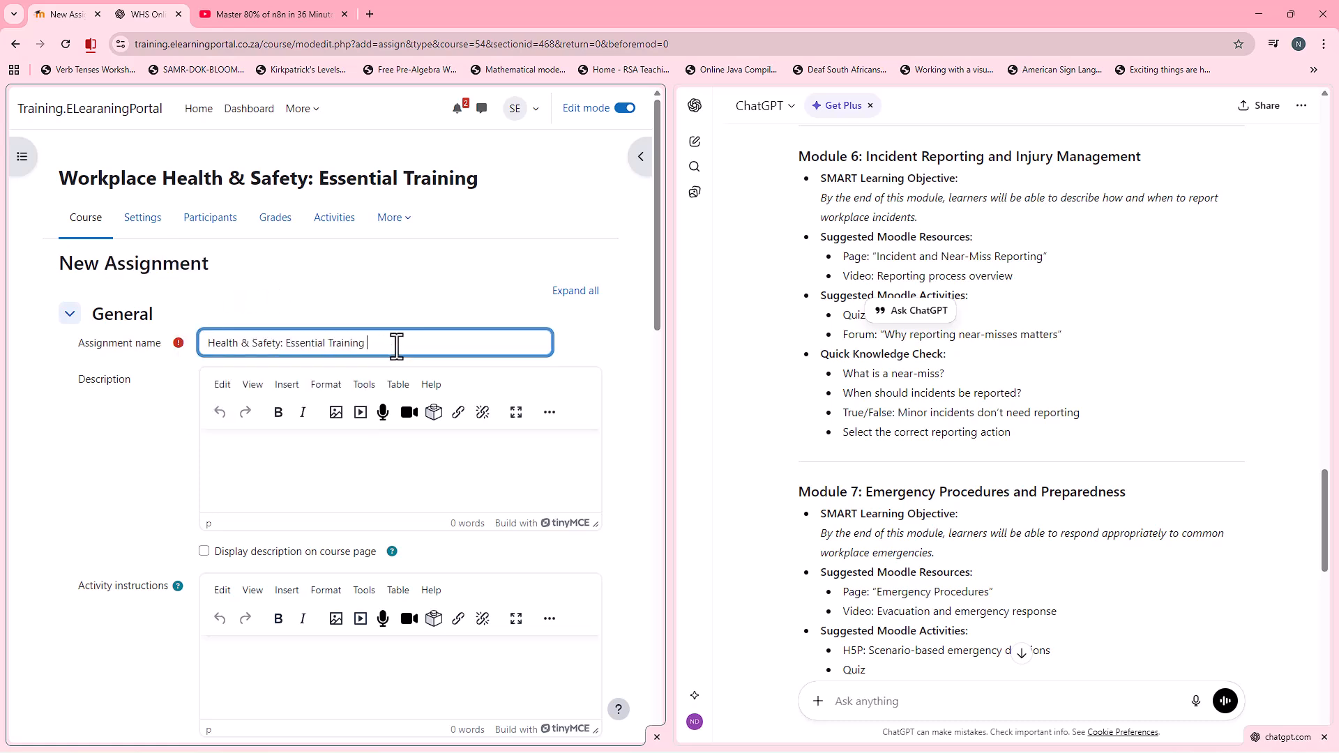
{"action": "key", "text": "ctrl+v"}
Step: Set the assignment's maximum number of uploaded files to 1
{"action": "scroll", "coordinate": [135, 412], "scroll_direction": "down", "scroll_amount": 1}
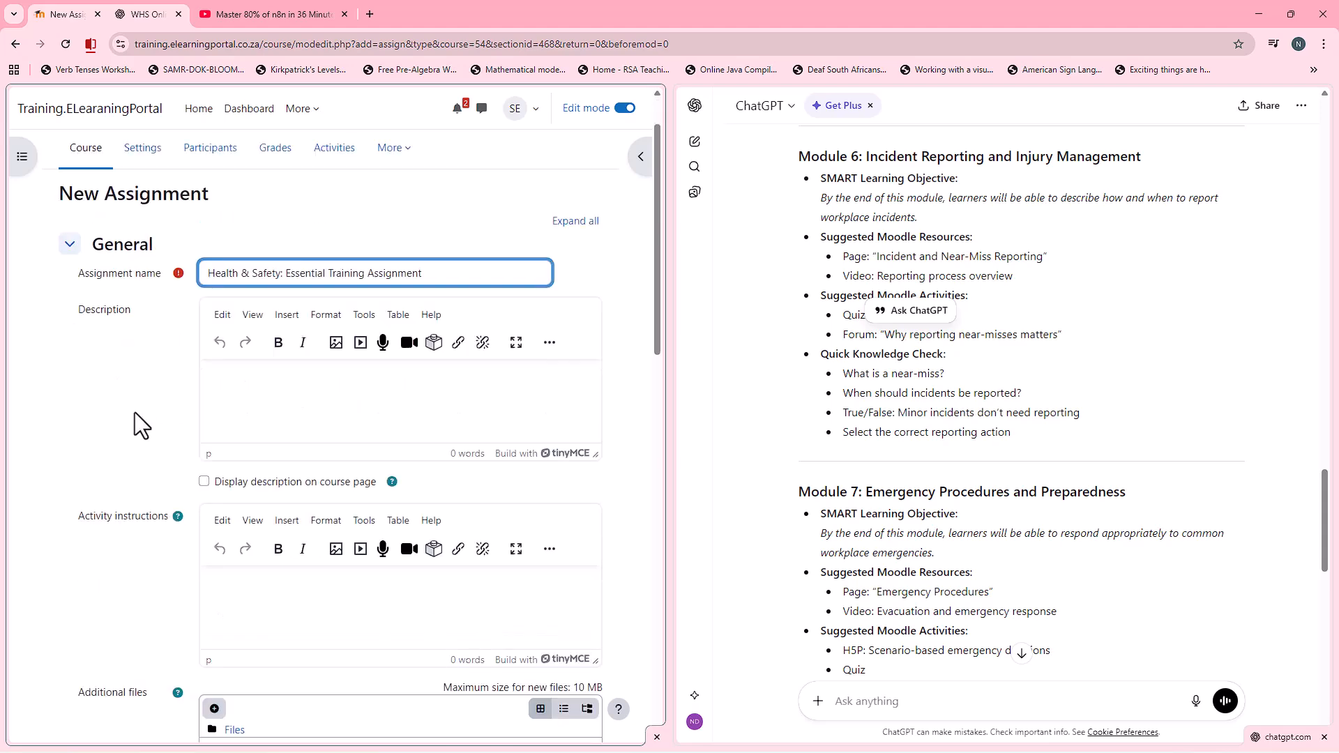
{"action": "scroll", "coordinate": [135, 412], "scroll_direction": "down", "scroll_amount": 1}
{"action": "left_click", "coordinate": [276, 519]}
{"action": "scroll", "coordinate": [371, 524], "scroll_direction": "down", "scroll_amount": 3}
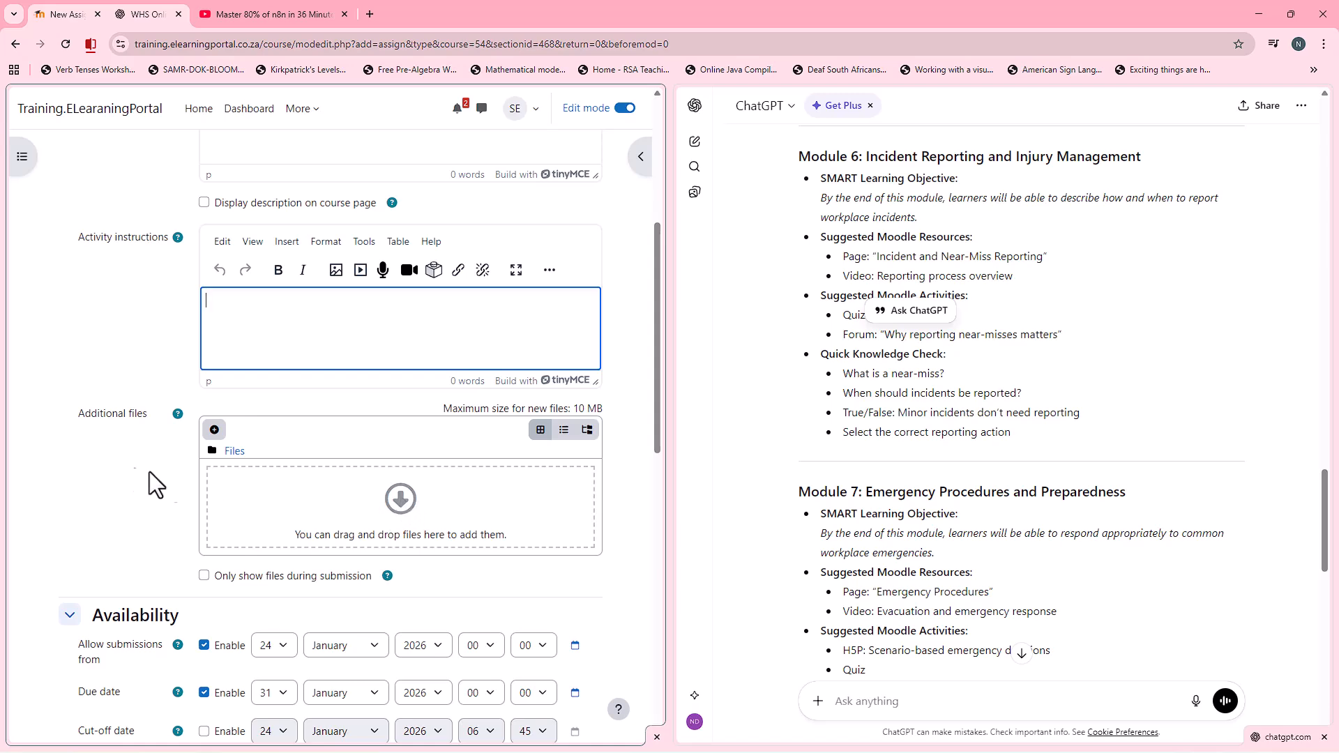
{"action": "scroll", "coordinate": [165, 475], "scroll_direction": "down", "scroll_amount": 2}
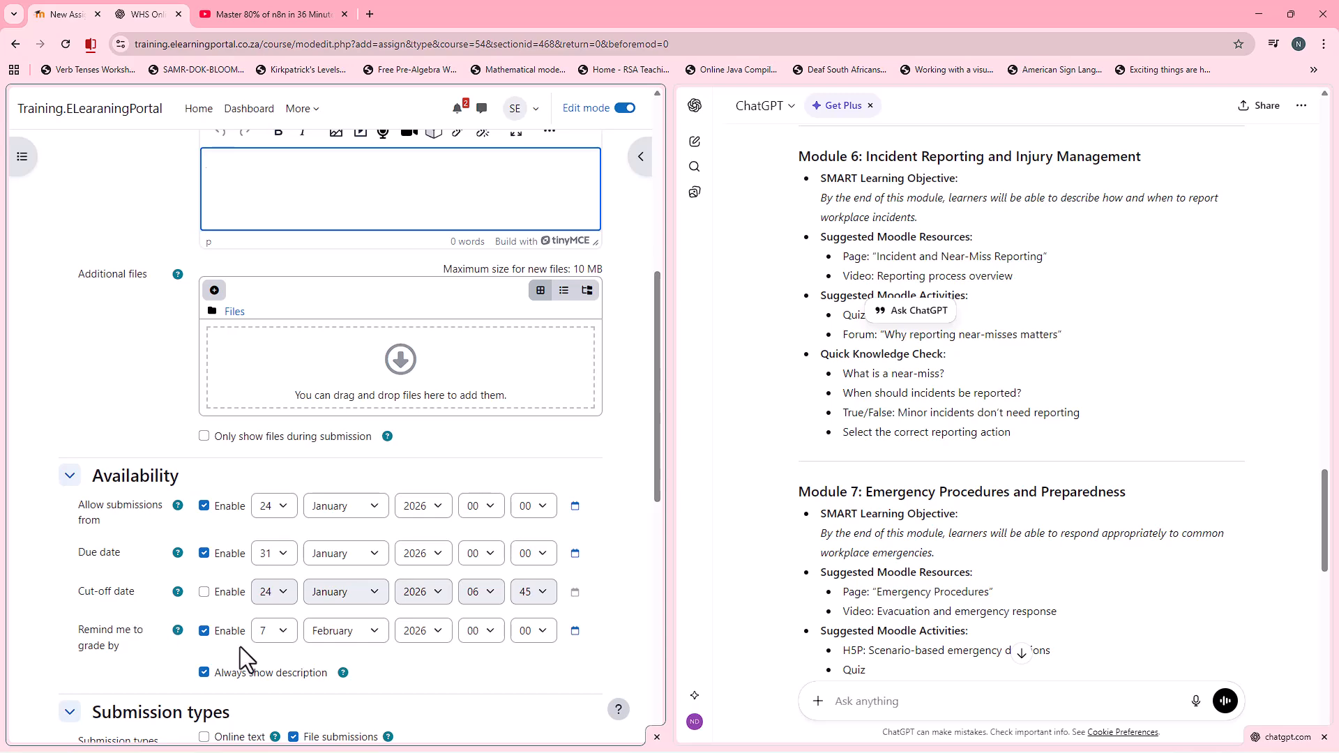
{"action": "scroll", "coordinate": [122, 573], "scroll_direction": "down", "scroll_amount": 2}
{"action": "scroll", "coordinate": [140, 551], "scroll_direction": "down", "scroll_amount": 2}
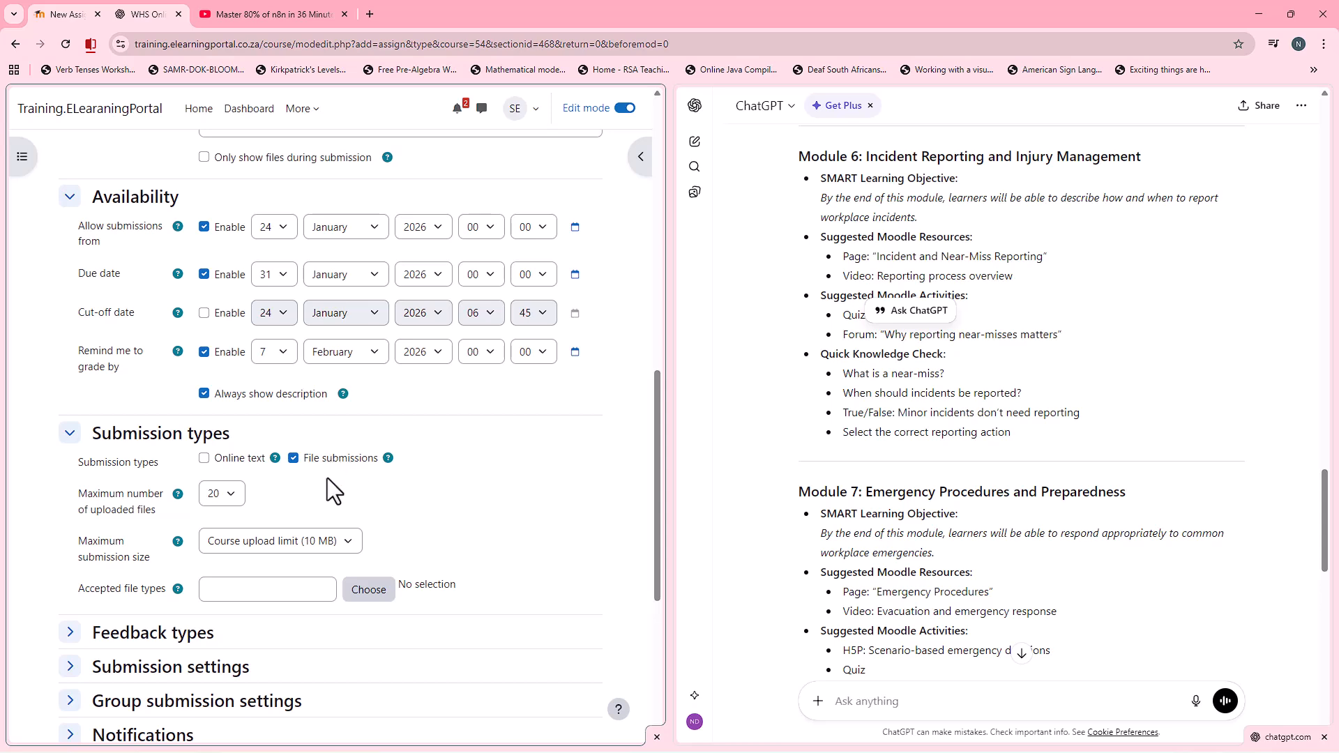
{"action": "left_click", "coordinate": [231, 494]}
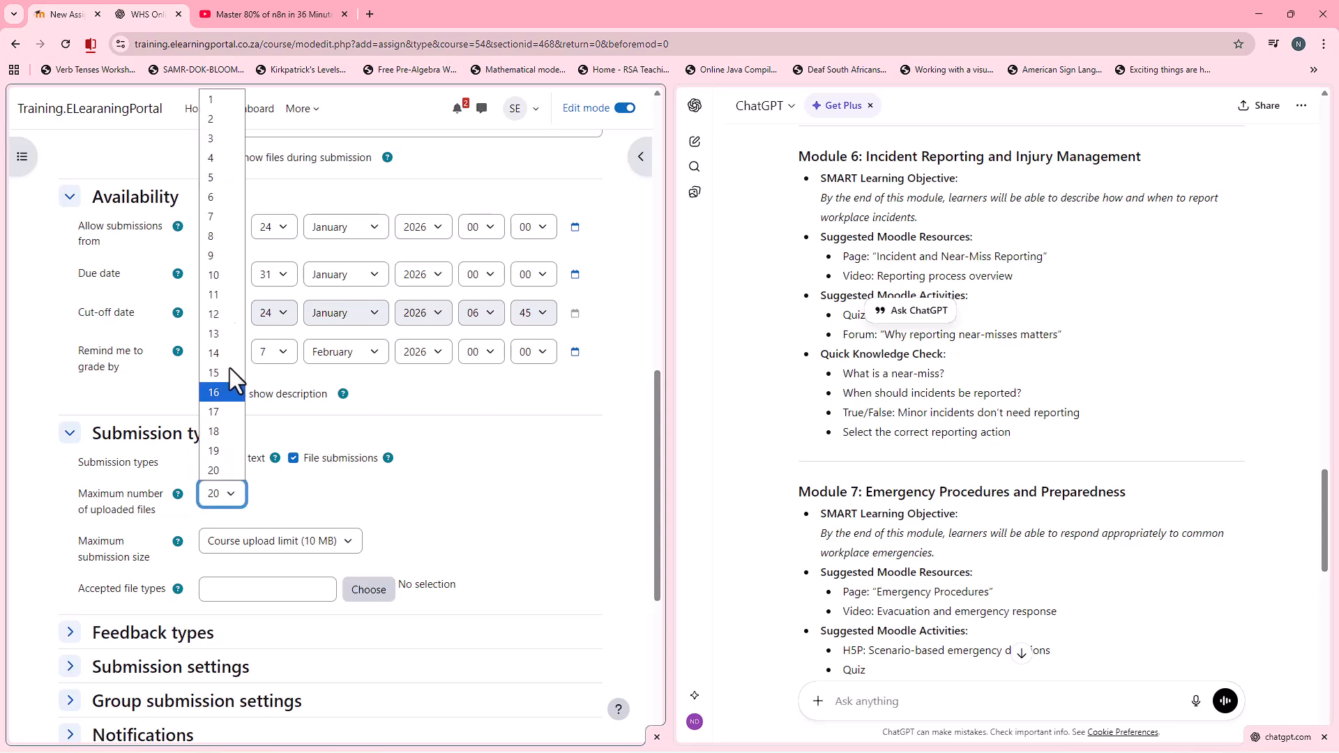
{"action": "left_click", "coordinate": [215, 104]}
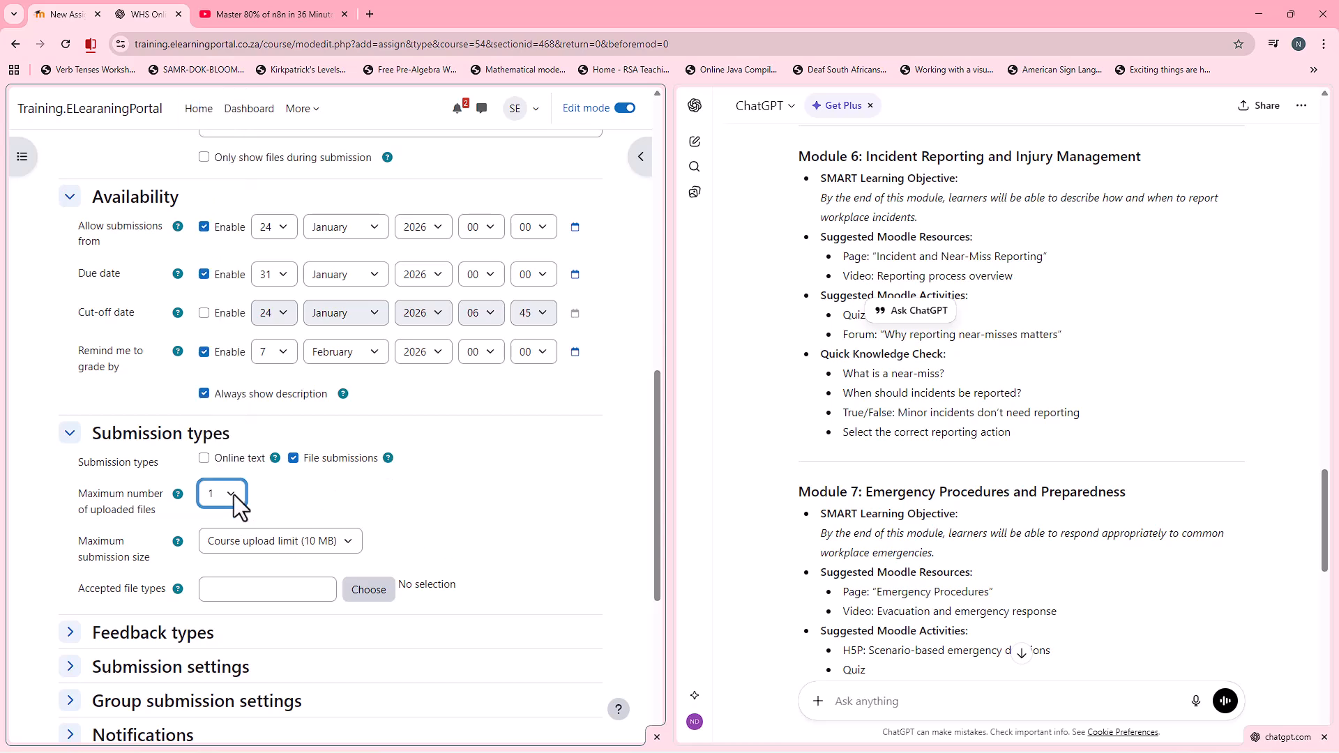
Step: Enable Feedback files among the assignment's feedback types
{"action": "scroll", "coordinate": [139, 550], "scroll_direction": "down", "scroll_amount": 1}
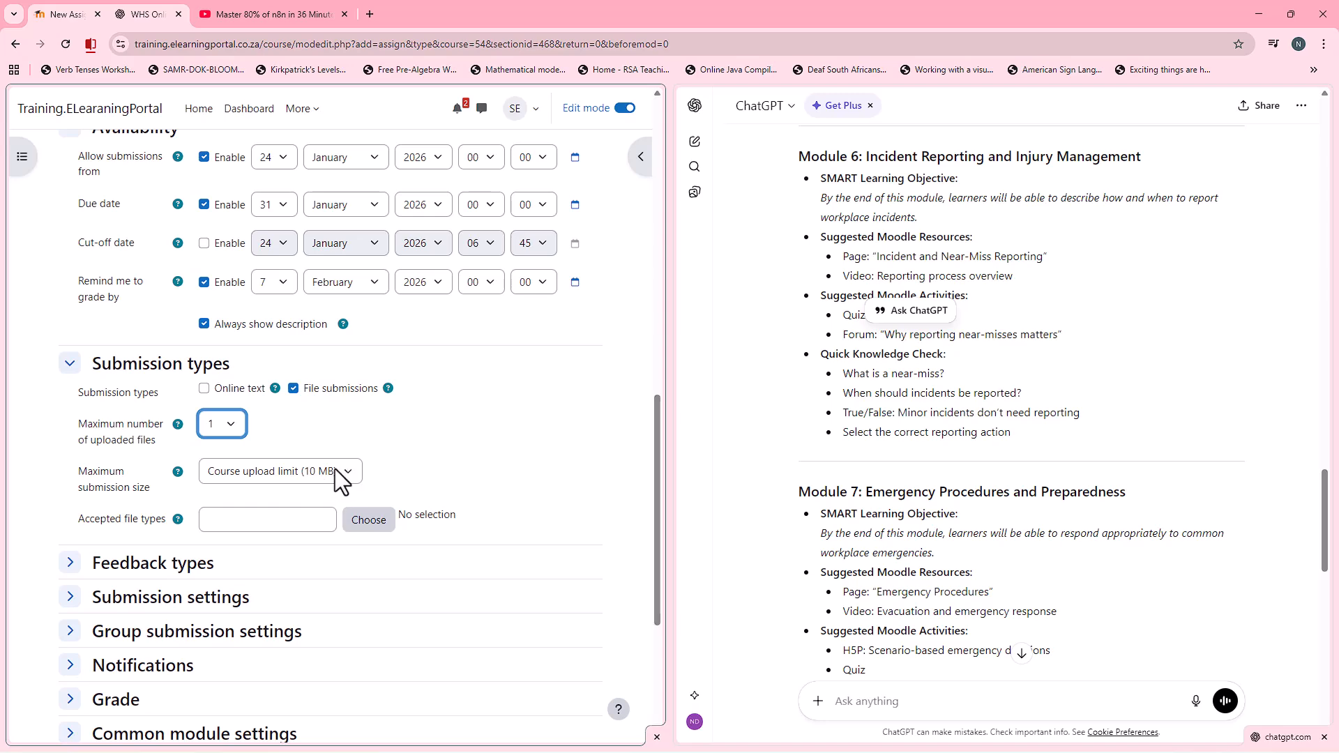
{"action": "scroll", "coordinate": [337, 474], "scroll_direction": "down", "scroll_amount": 2}
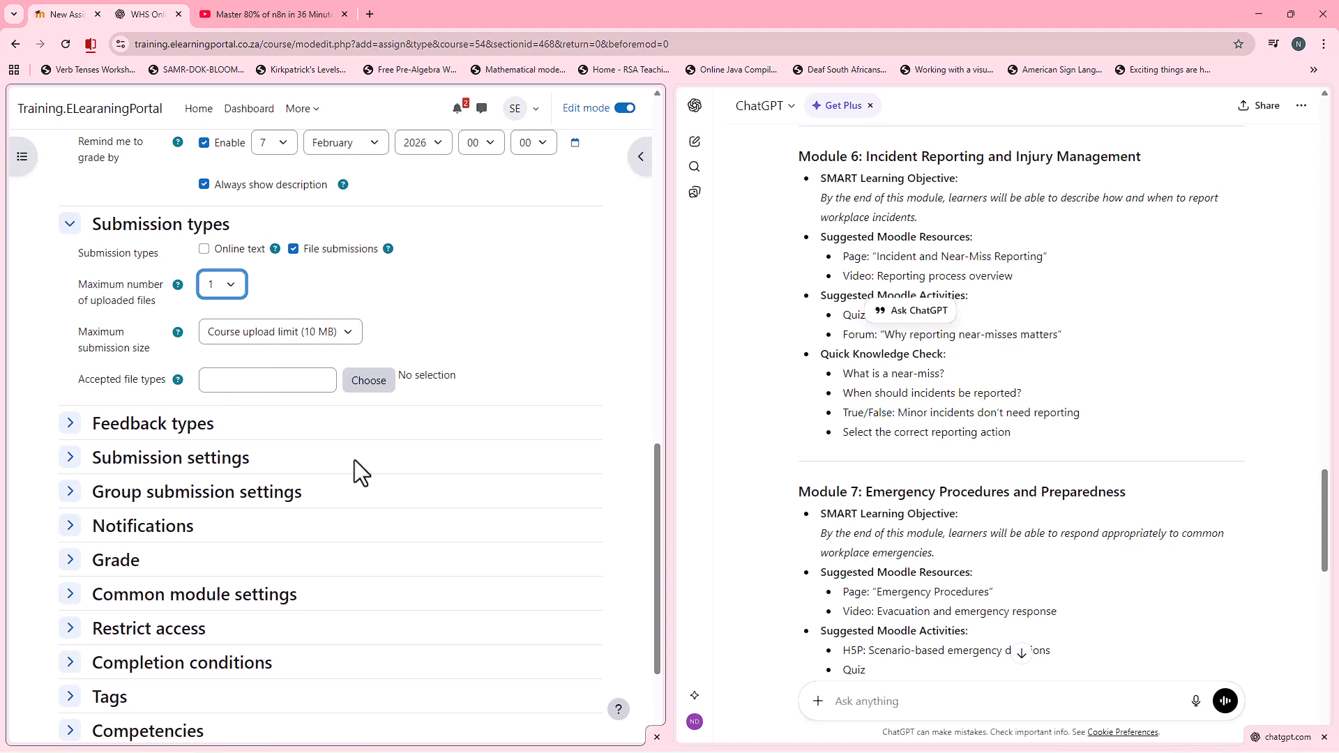
{"action": "scroll", "coordinate": [353, 459], "scroll_direction": "down", "scroll_amount": 2}
{"action": "left_click", "coordinate": [70, 284]}
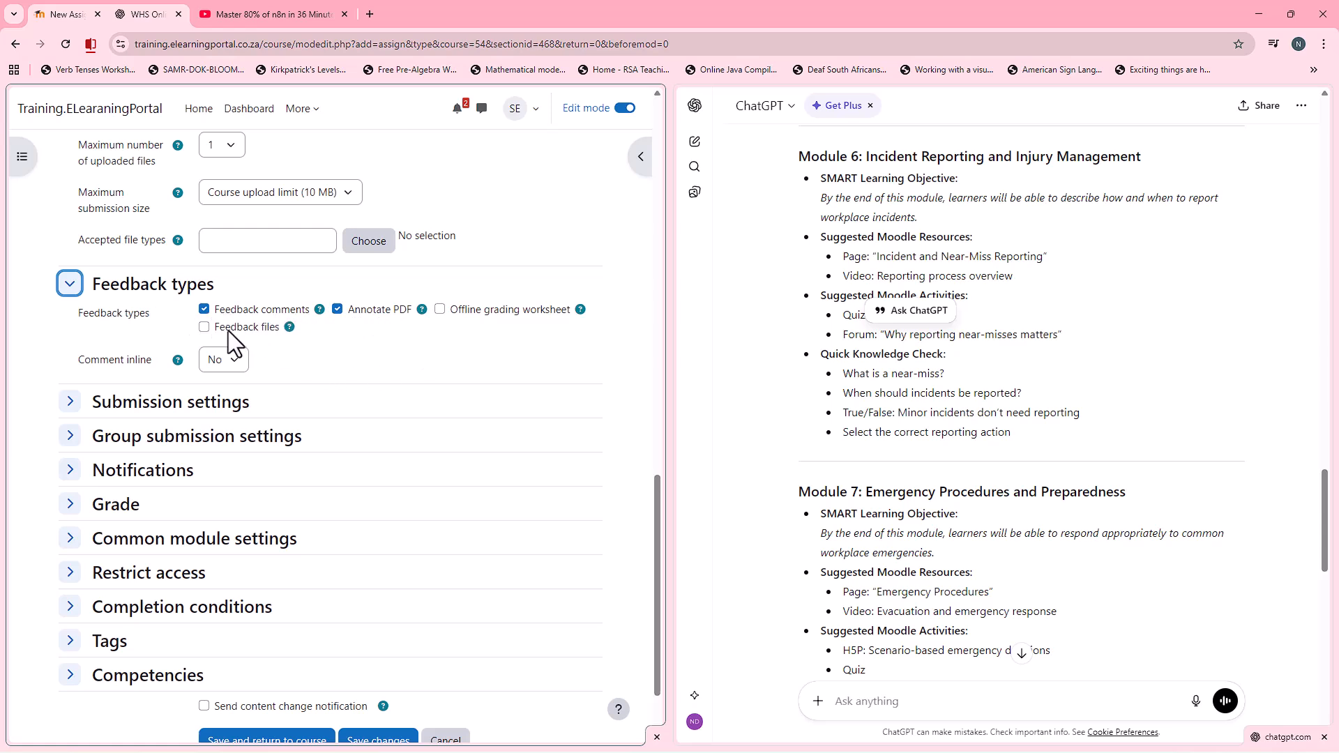
{"action": "left_click", "coordinate": [206, 328]}
Step: Require students both to click the submit button and to accept the submission statement by setting each option to Yes
{"action": "scroll", "coordinate": [372, 448], "scroll_direction": "down", "scroll_amount": 2}
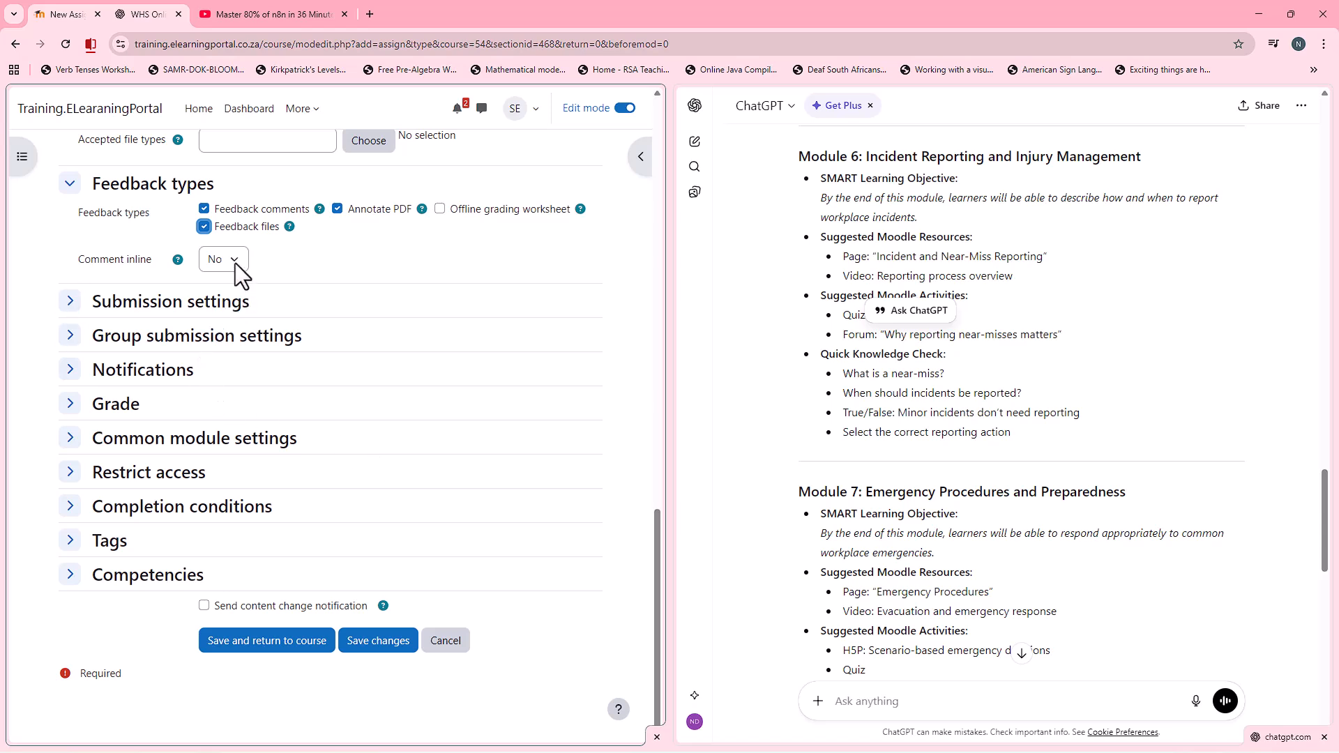
{"action": "left_click", "coordinate": [70, 300]}
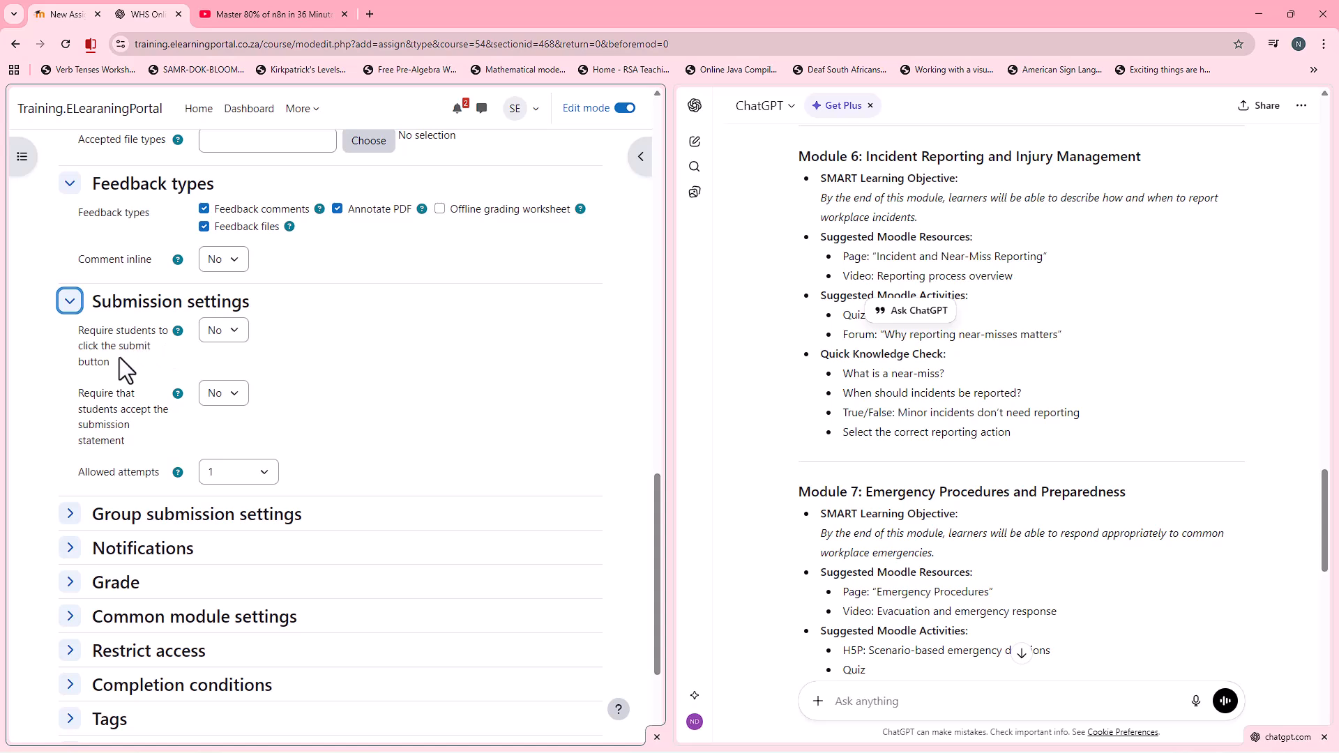
{"action": "left_click", "coordinate": [232, 331]}
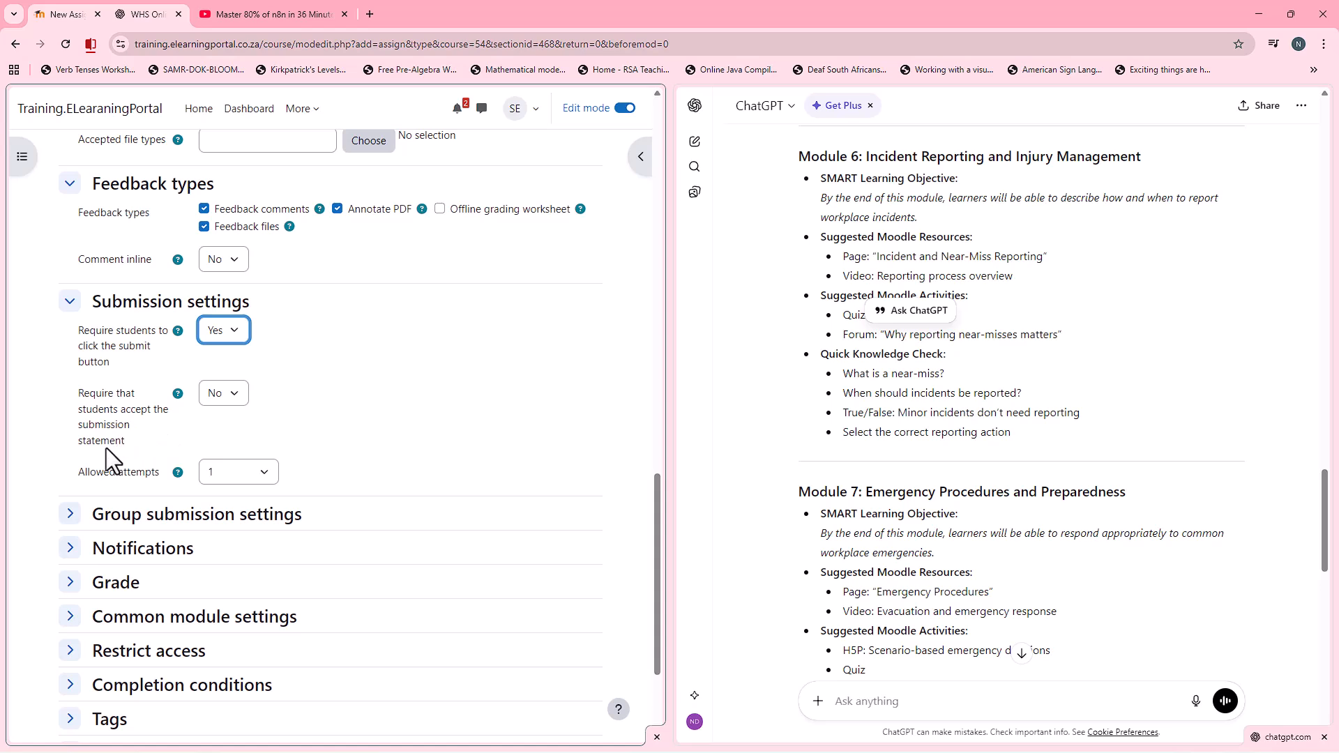
{"action": "left_click", "coordinate": [232, 392]}
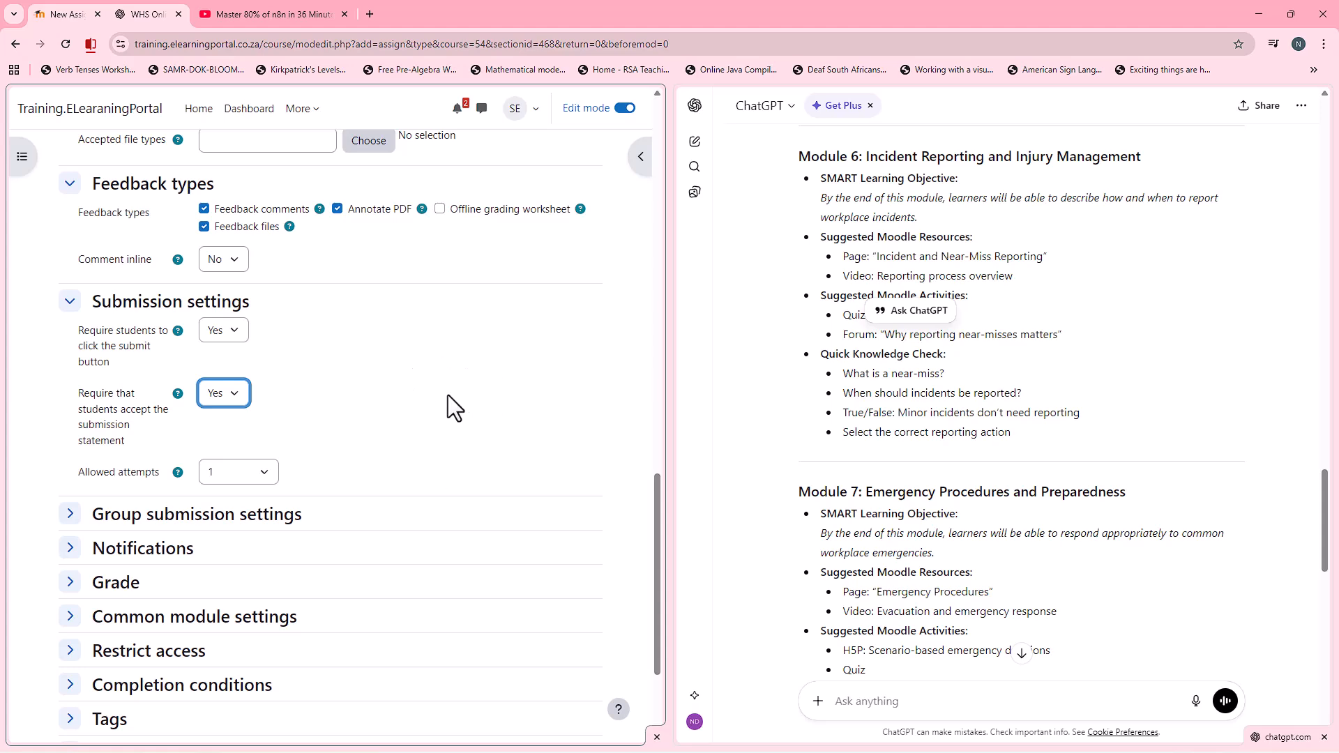
Step: Set the assignment's notifications so that graders are notified about submissions
{"action": "scroll", "coordinate": [374, 388], "scroll_direction": "down", "scroll_amount": 1}
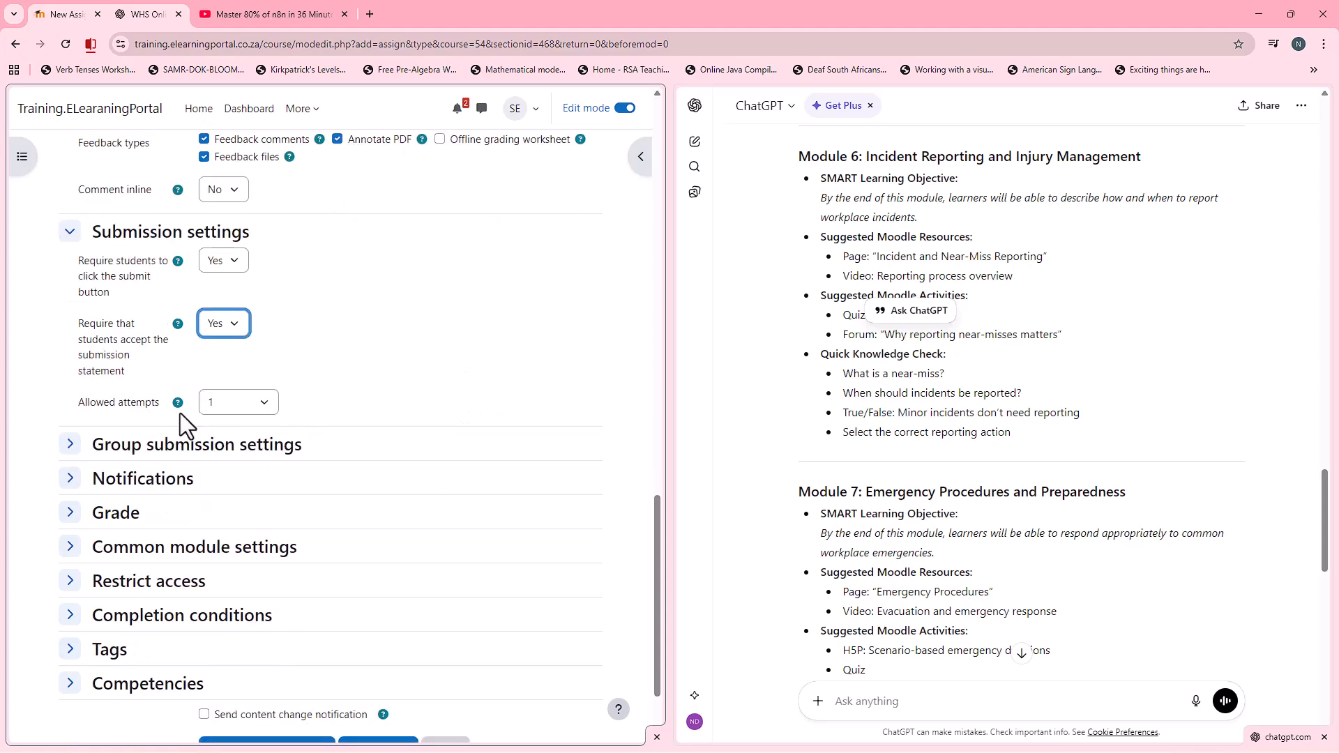
{"action": "scroll", "coordinate": [370, 425], "scroll_direction": "down", "scroll_amount": 2}
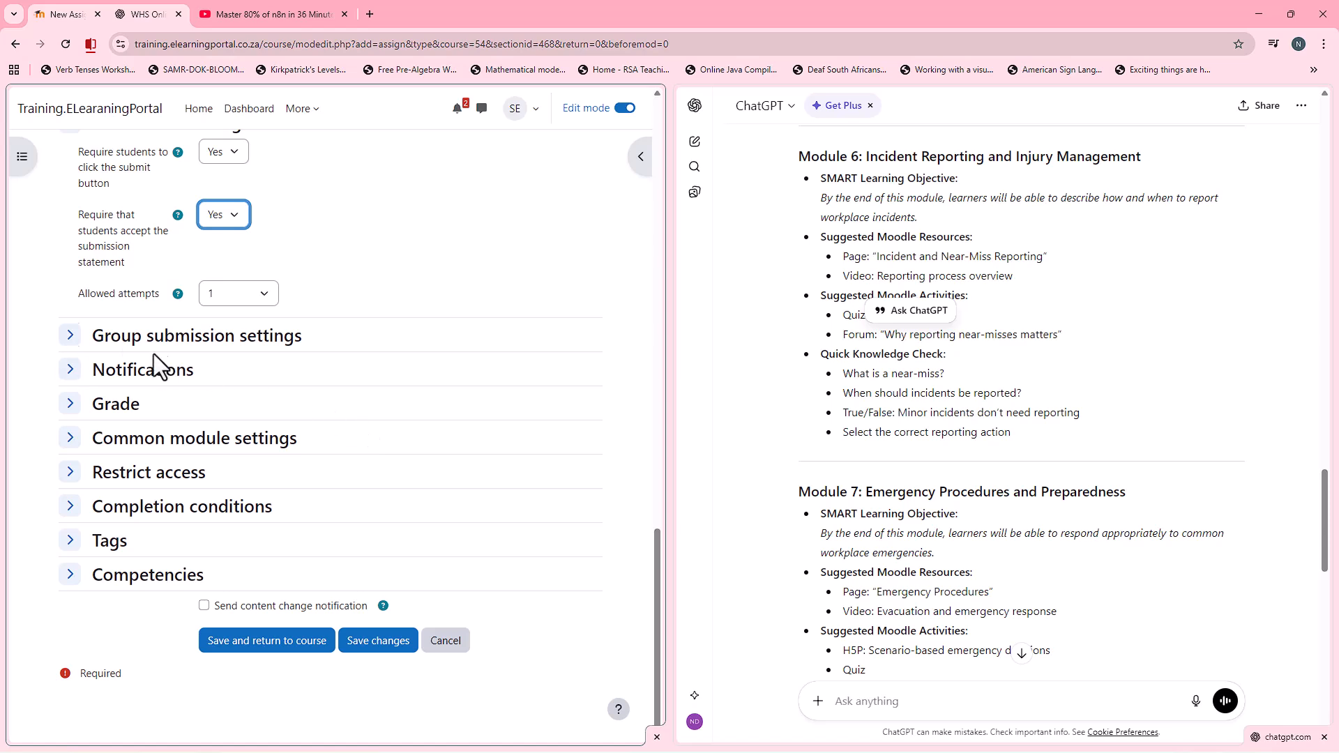
{"action": "left_click", "coordinate": [70, 371]}
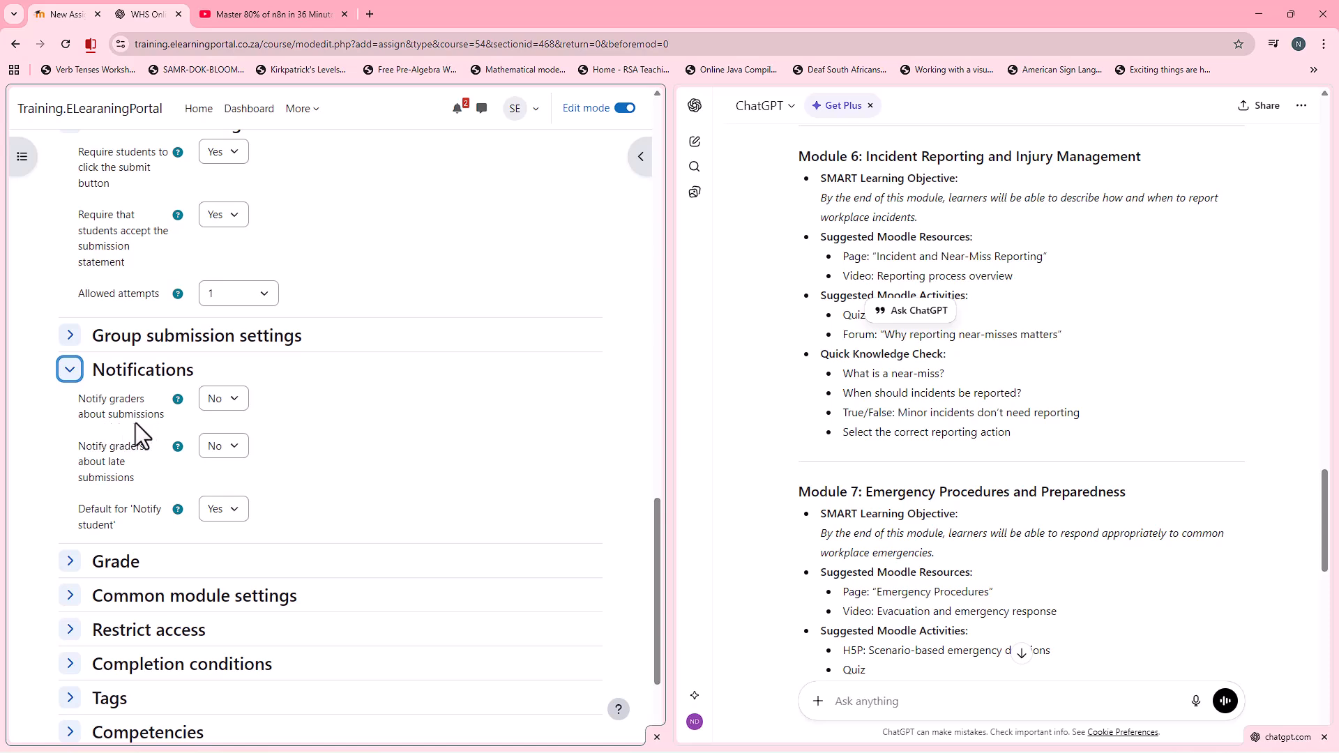
{"action": "left_click", "coordinate": [237, 400]}
{"action": "left_click", "coordinate": [223, 437]}
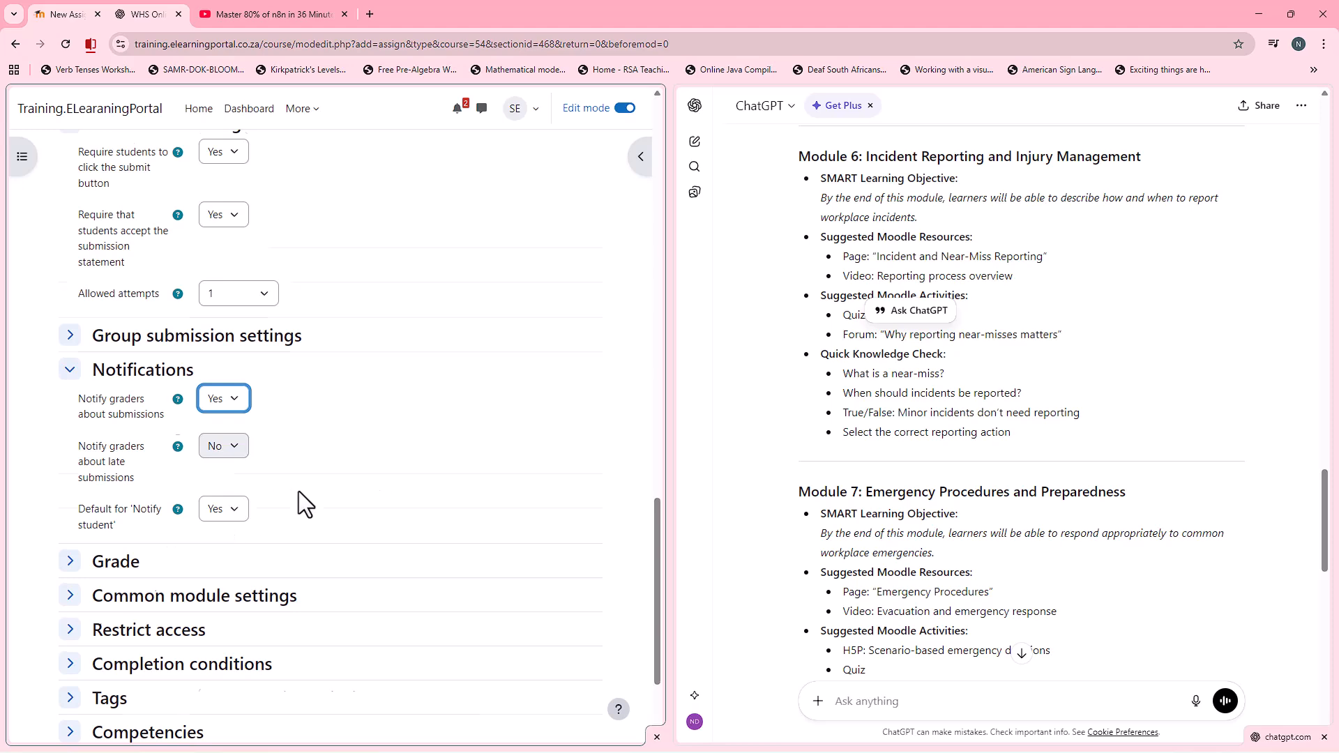
Step: Set the assignment to complete on viewing, making a submission and receiving any grade, and save it, returning to the course
{"action": "scroll", "coordinate": [298, 491], "scroll_direction": "down", "scroll_amount": 2}
{"action": "left_click", "coordinate": [60, 408]}
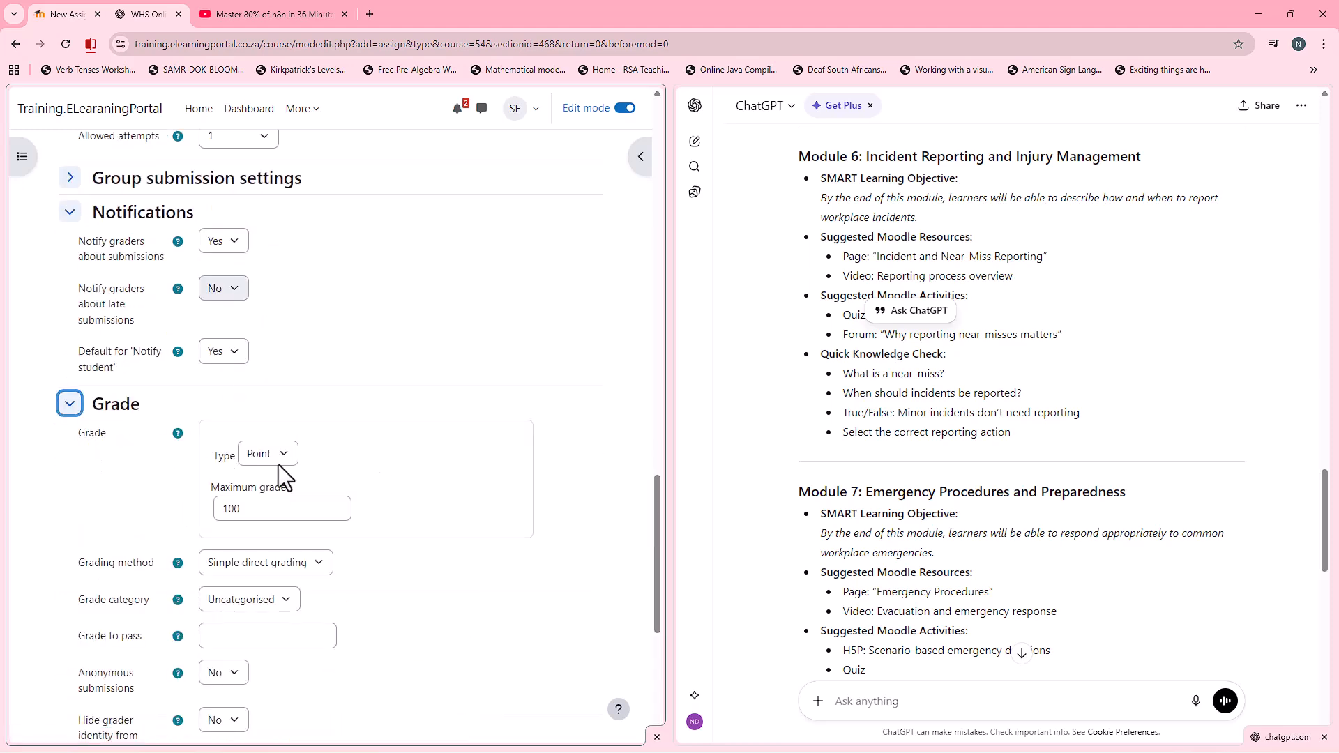
{"action": "scroll", "coordinate": [263, 509], "scroll_direction": "down", "scroll_amount": 3}
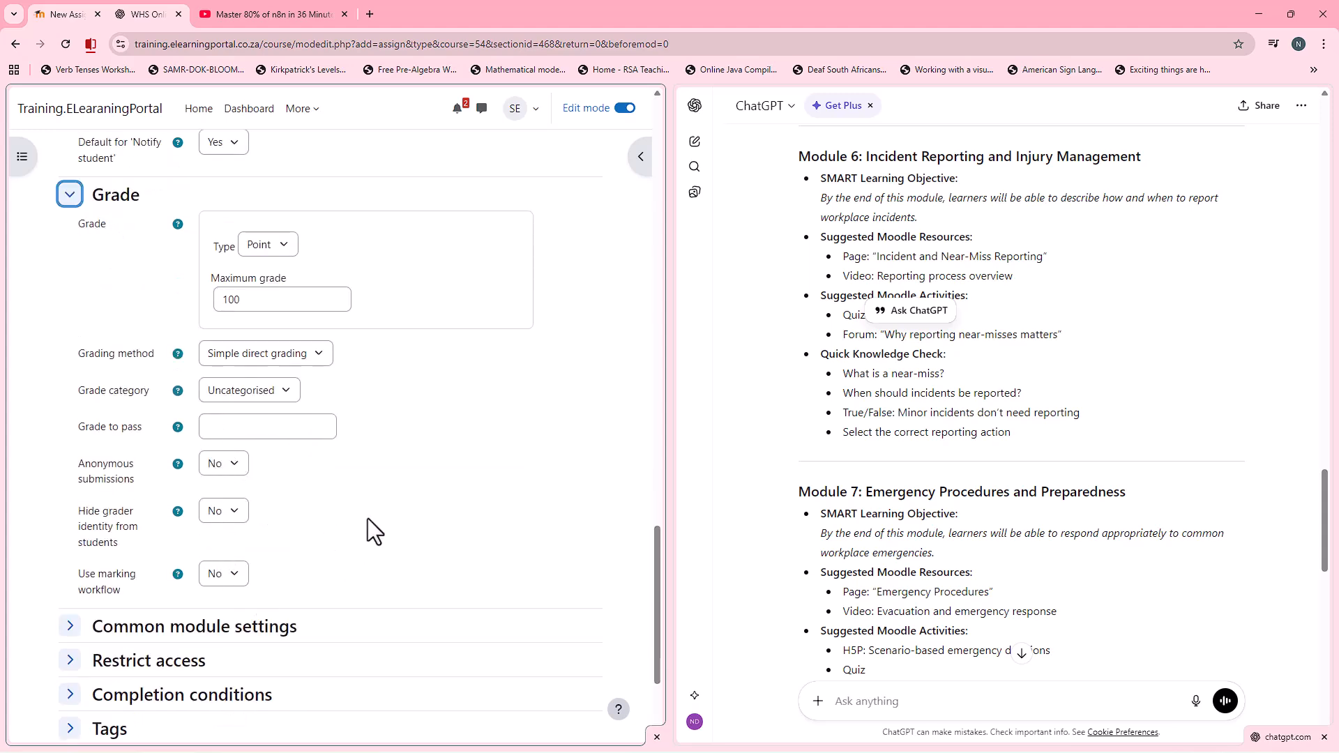
{"action": "scroll", "coordinate": [368, 520], "scroll_direction": "down", "scroll_amount": 3}
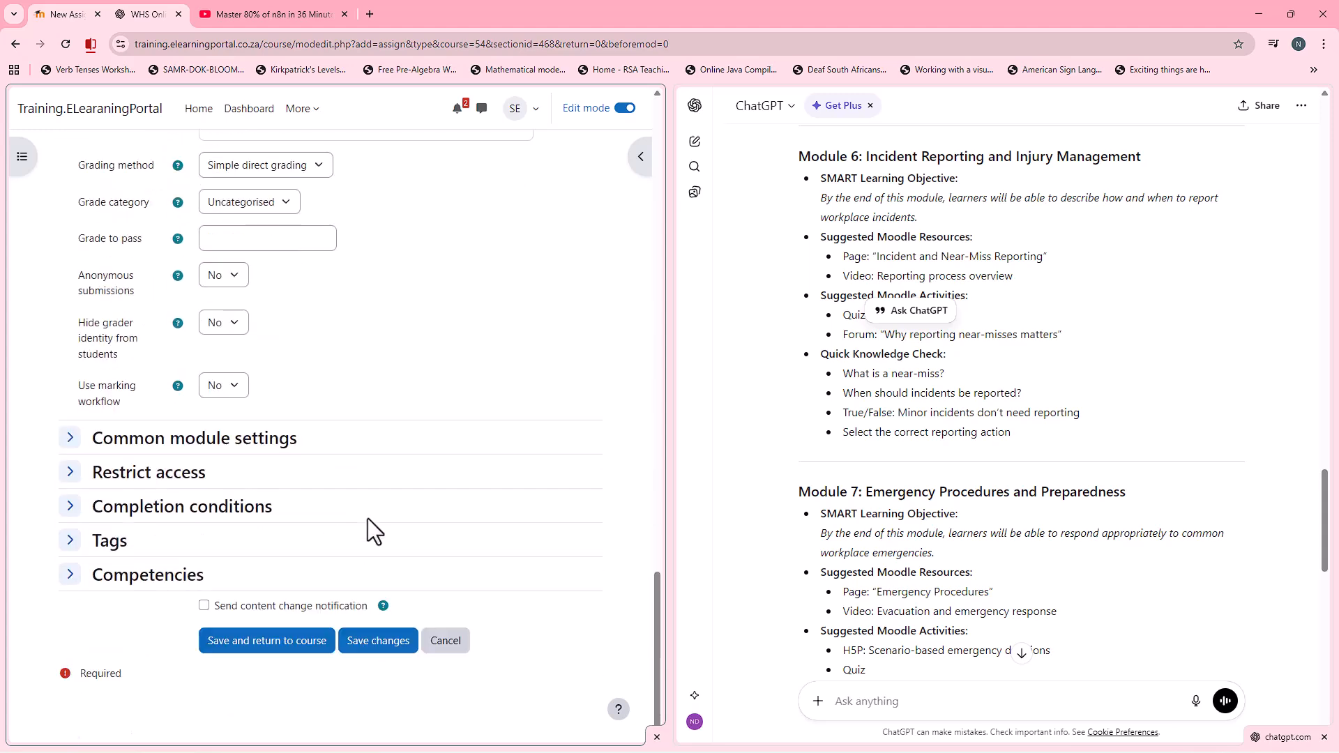
{"action": "left_click", "coordinate": [69, 506]}
{"action": "left_click", "coordinate": [190, 531]}
{"action": "scroll", "coordinate": [210, 523], "scroll_direction": "down", "scroll_amount": 1}
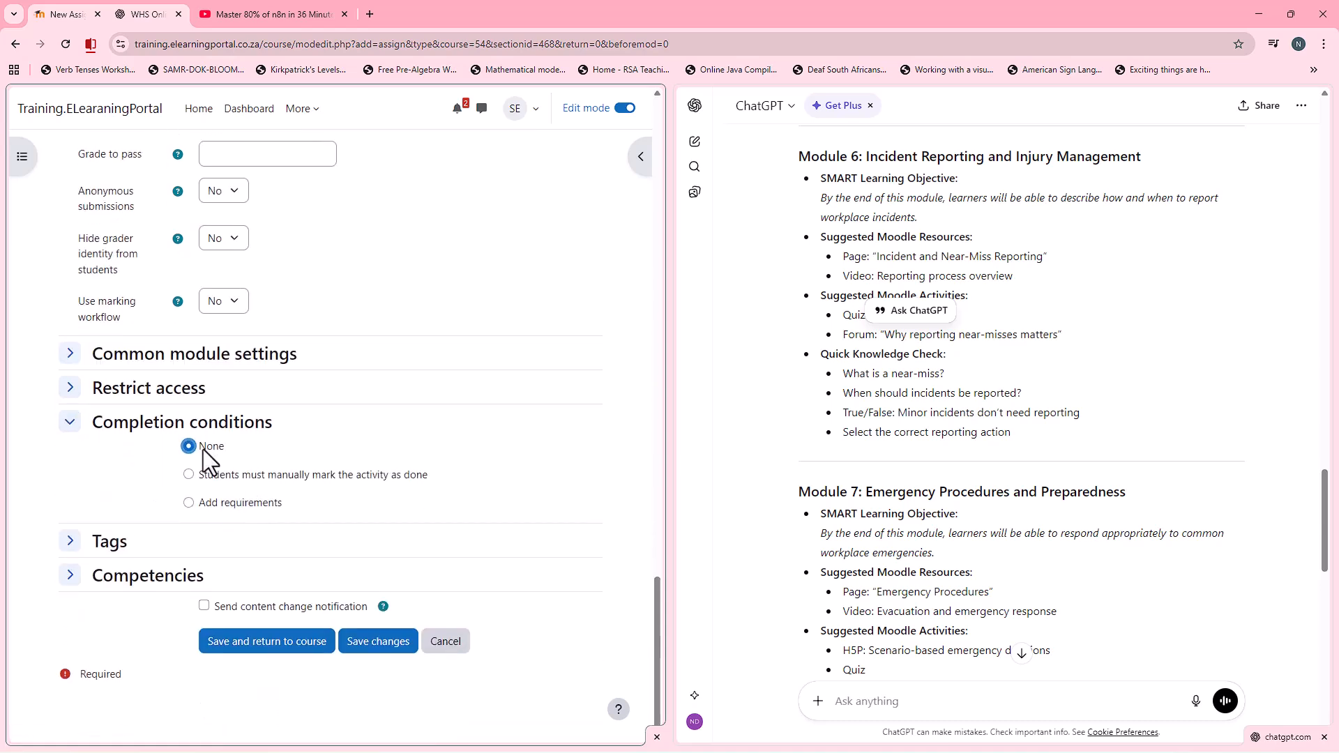
{"action": "left_click", "coordinate": [225, 506]}
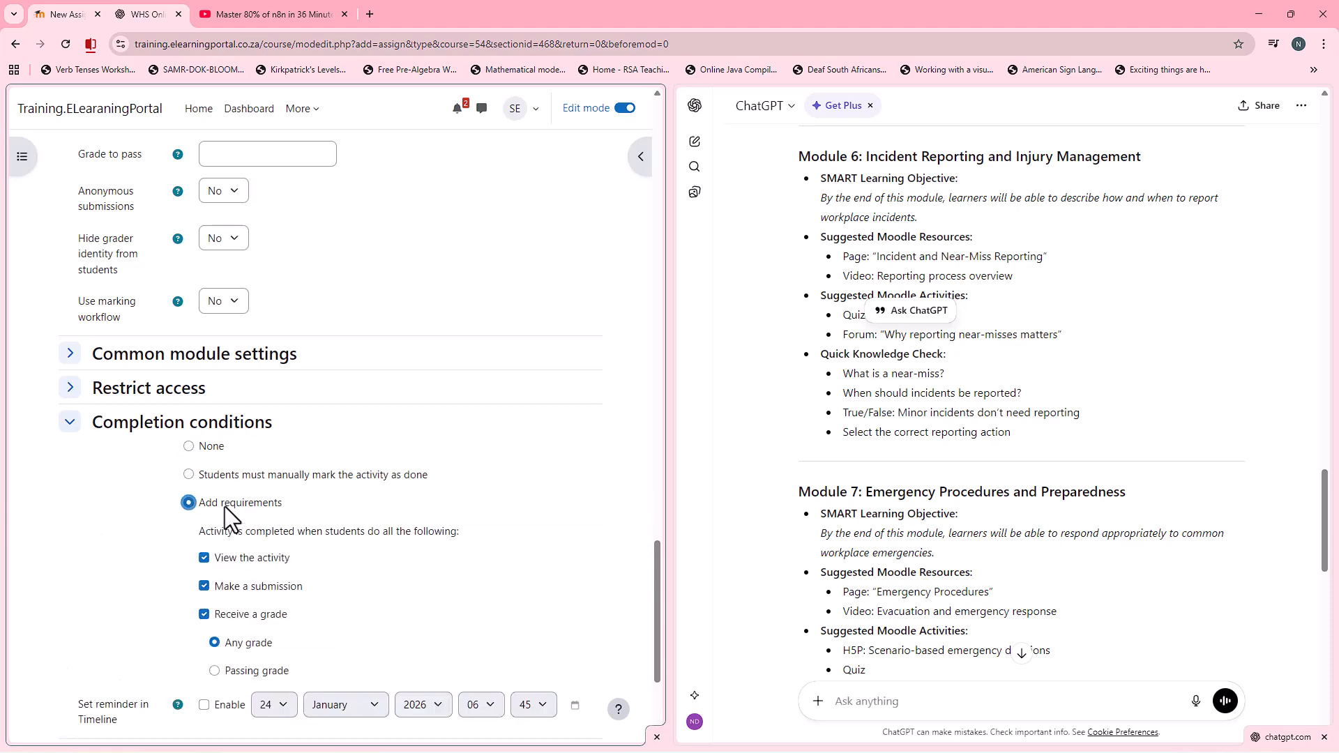
{"action": "scroll", "coordinate": [237, 508], "scroll_direction": "down", "scroll_amount": 2}
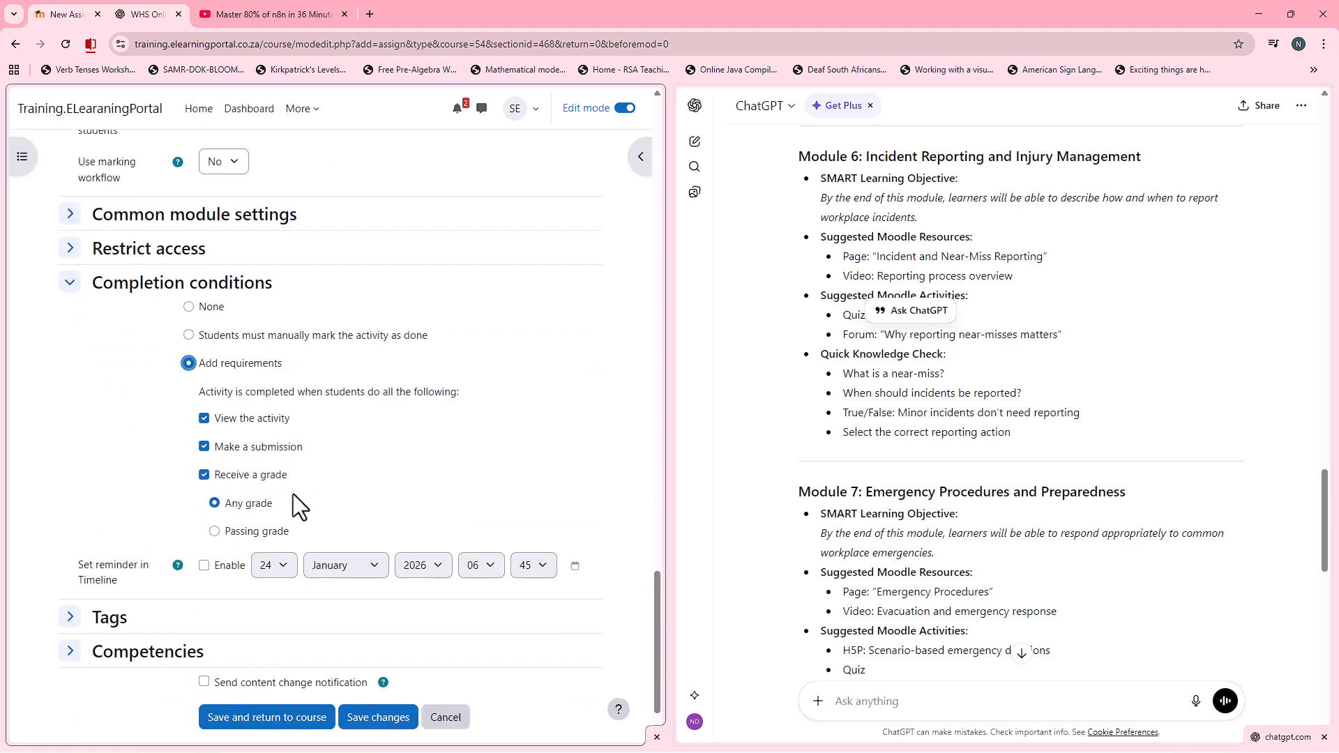
{"action": "scroll", "coordinate": [241, 501], "scroll_direction": "down", "scroll_amount": 1}
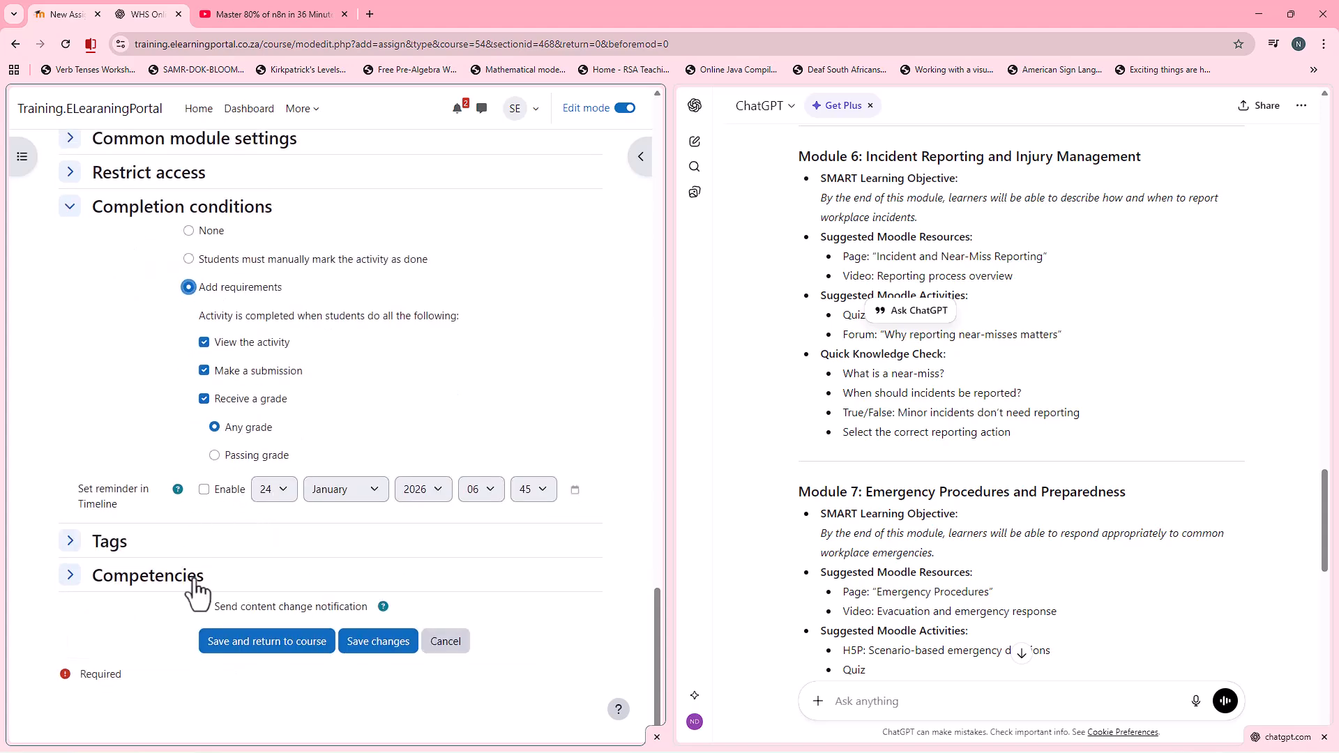
{"action": "left_click", "coordinate": [255, 659]}
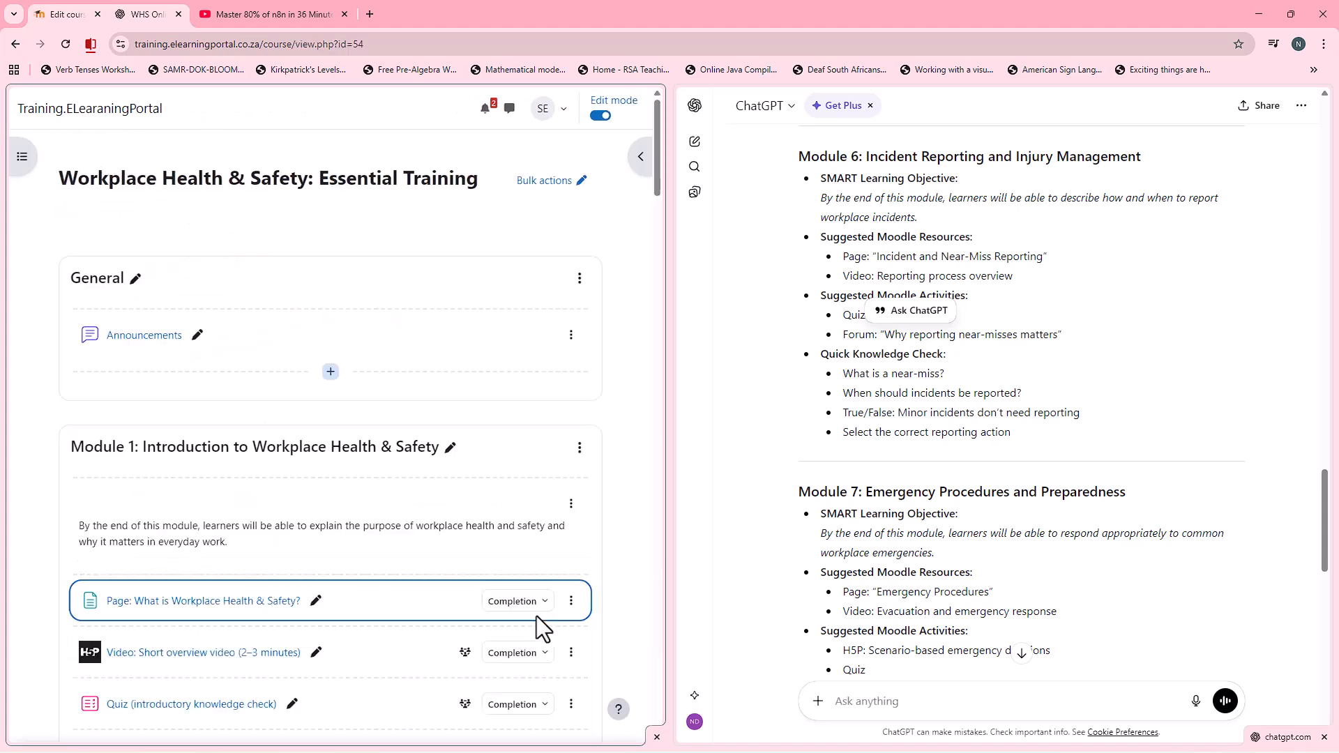
Step: Review the course page from the new assignment in Module 8 back up to the General section
{"action": "scroll", "coordinate": [353, 568], "scroll_direction": "down", "scroll_amount": 15}
{"action": "scroll", "coordinate": [356, 562], "scroll_direction": "down", "scroll_amount": 20}
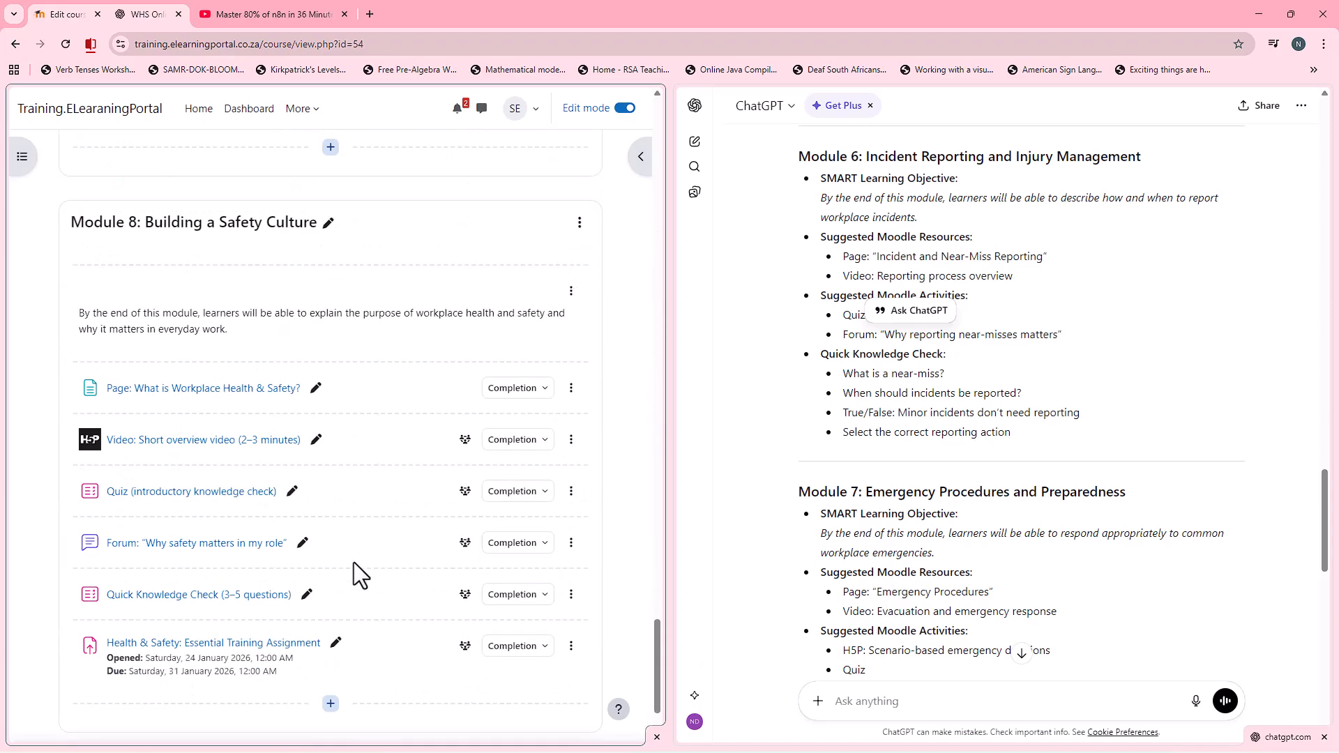
{"action": "scroll", "coordinate": [354, 562], "scroll_direction": "down", "scroll_amount": 3}
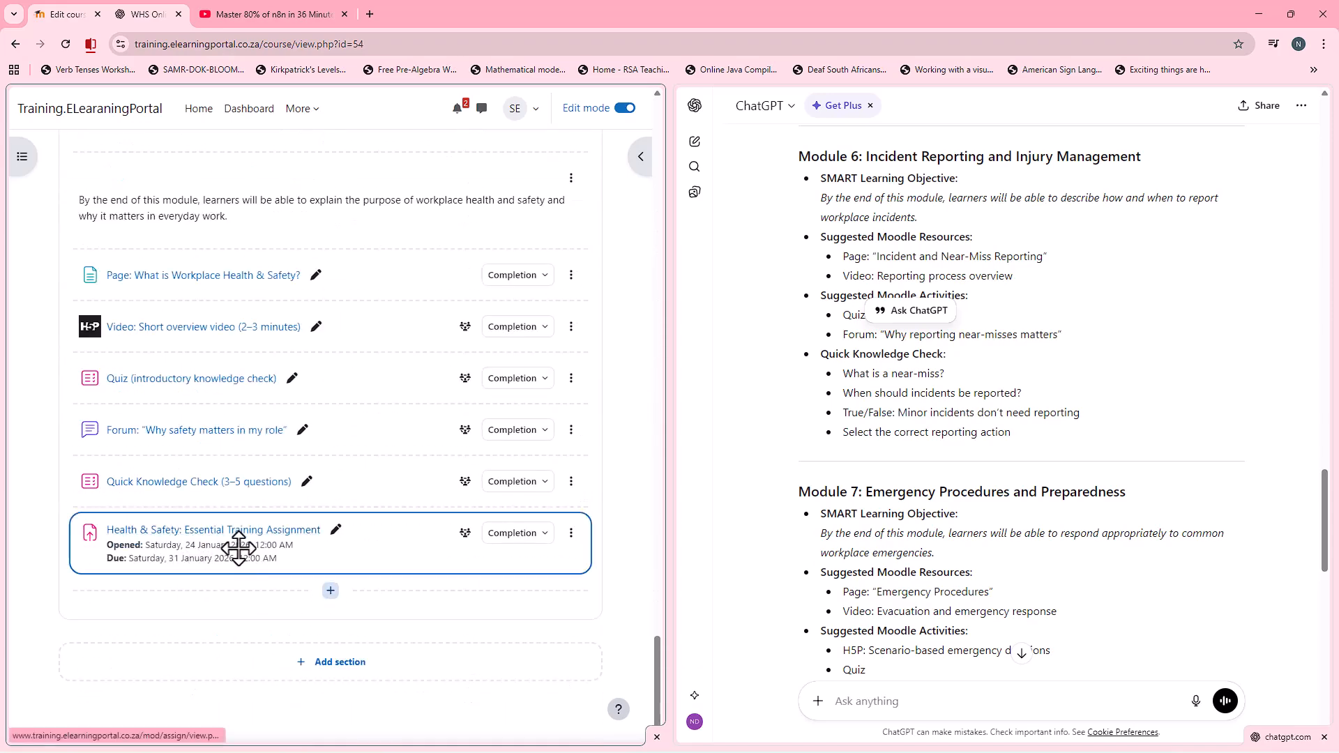
{"action": "scroll", "coordinate": [206, 574], "scroll_direction": "up", "scroll_amount": 1}
{"action": "scroll", "coordinate": [206, 574], "scroll_direction": "up", "scroll_amount": 15}
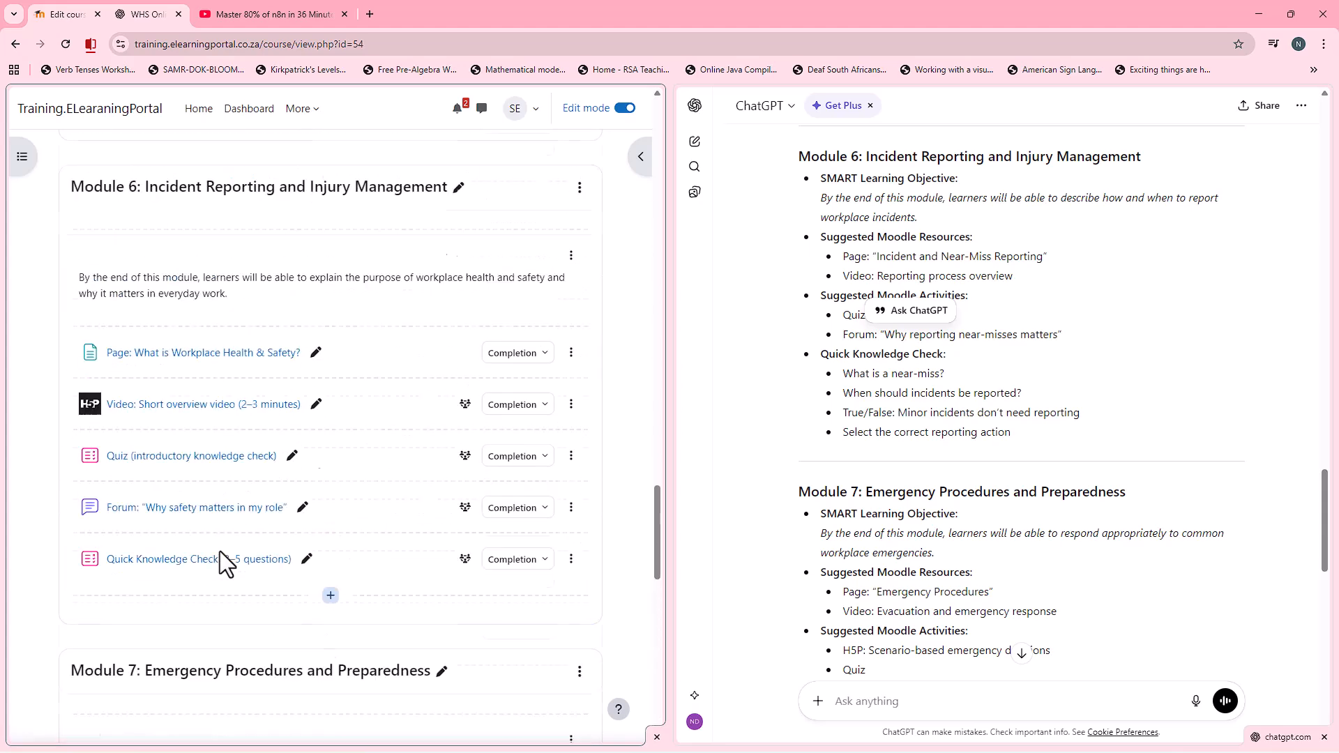
{"action": "scroll", "coordinate": [220, 551], "scroll_direction": "up", "scroll_amount": 13}
{"action": "scroll", "coordinate": [297, 555], "scroll_direction": "up", "scroll_amount": 19}
{"action": "scroll", "coordinate": [361, 478], "scroll_direction": "up", "scroll_amount": 7}
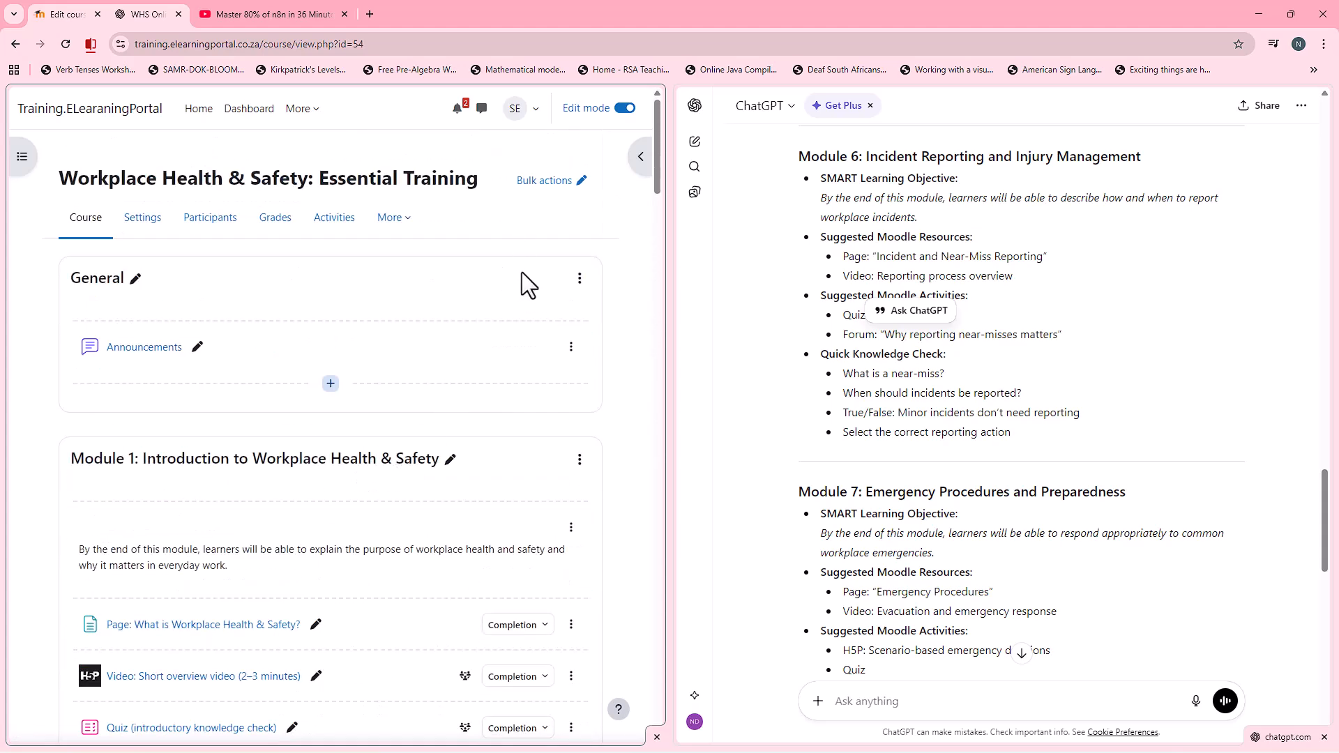
Step: Duplicate the Health & Safety: Essential Training Assignment at the end of Module 8
{"action": "scroll", "coordinate": [433, 524], "scroll_direction": "down", "scroll_amount": 20}
{"action": "scroll", "coordinate": [434, 520], "scroll_direction": "down", "scroll_amount": 20}
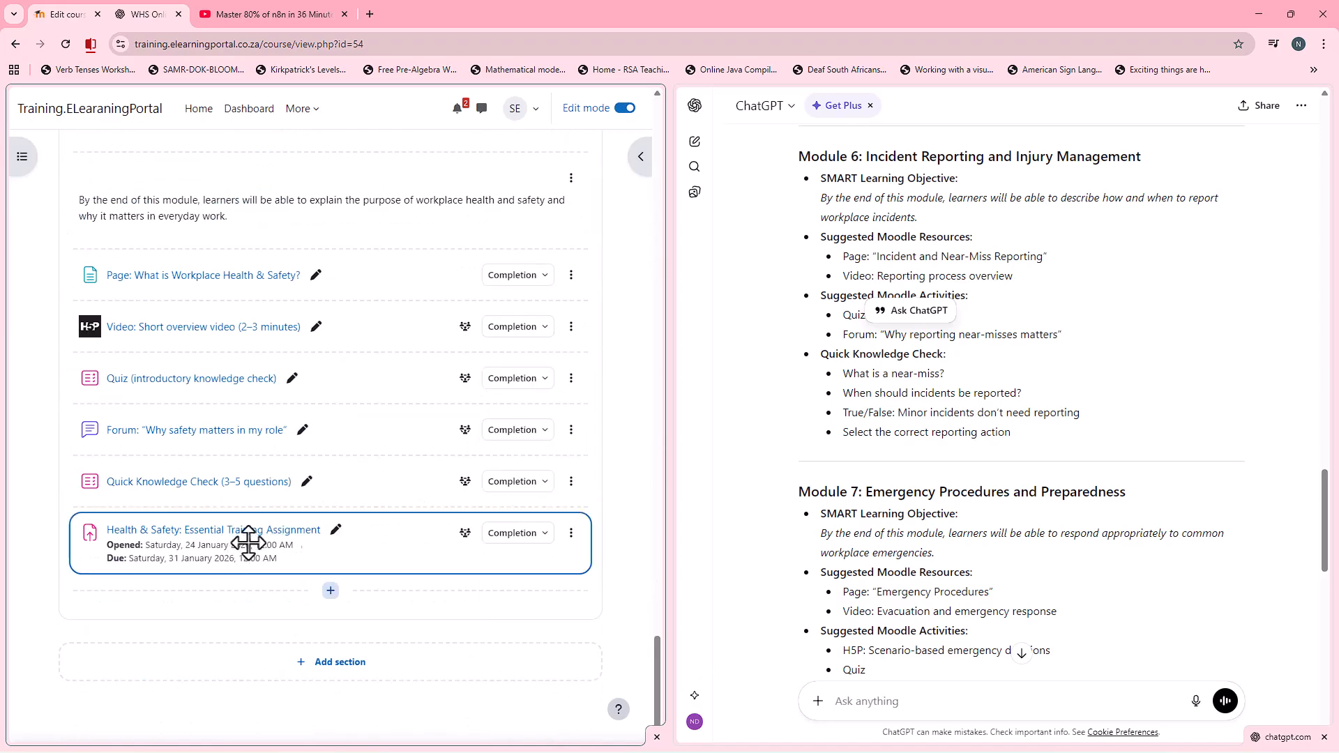
{"action": "left_click", "coordinate": [571, 535]}
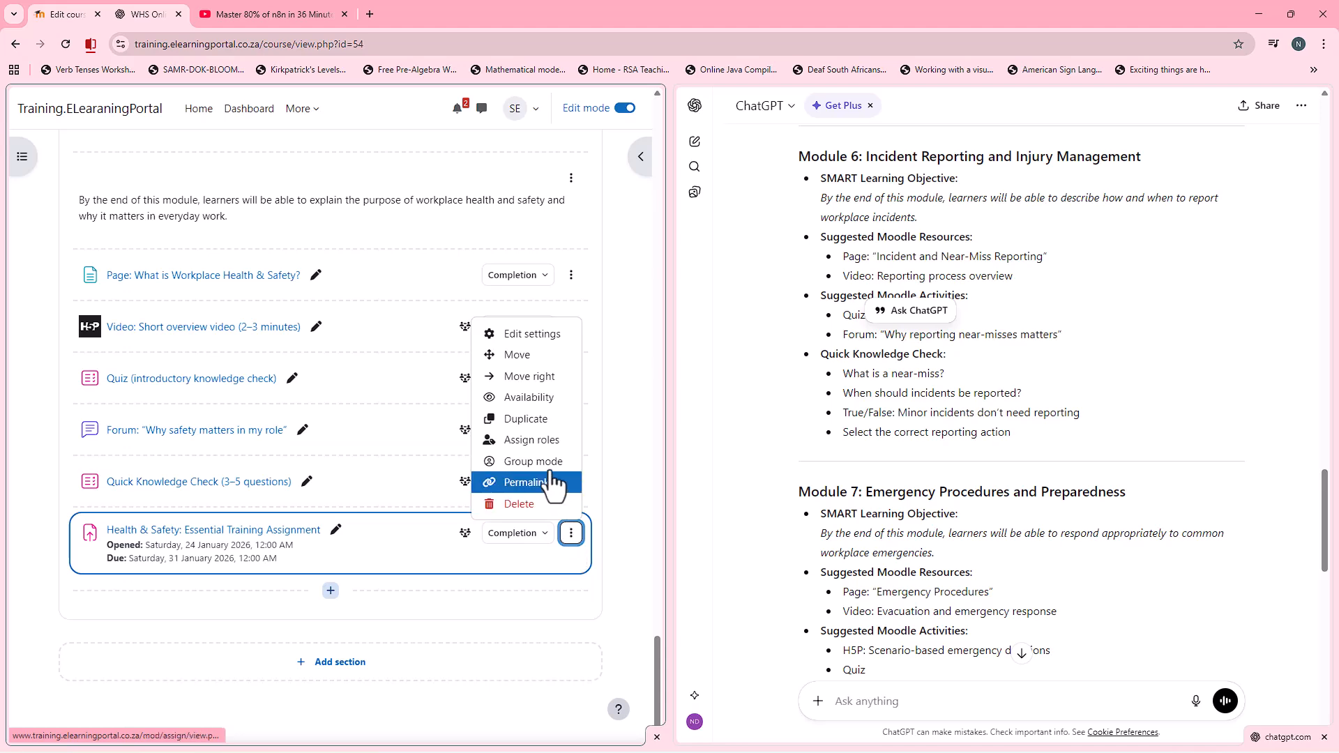
{"action": "left_click", "coordinate": [526, 418]}
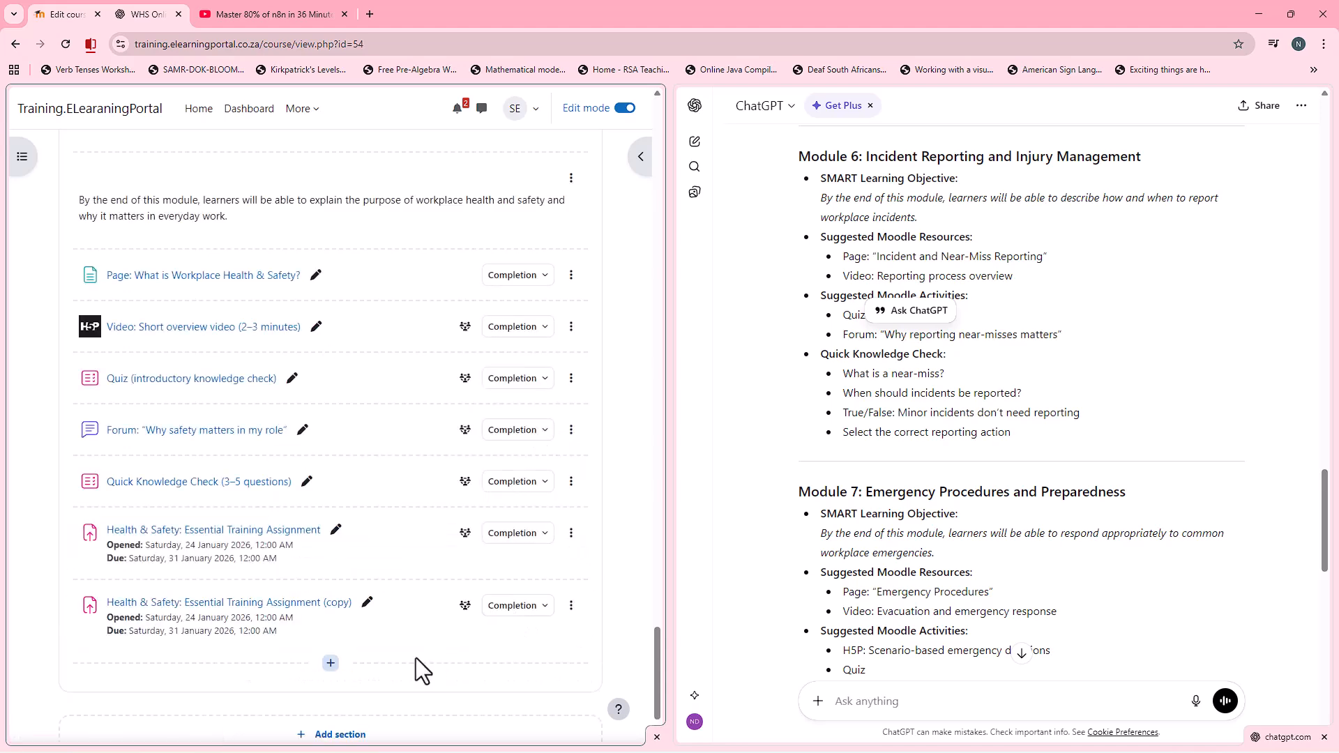
Step: Move the copied assignment to Module 4: Risk Assessment and Control Measures, after Quick Knowledge Check (3–5 questions)
{"action": "left_click_drag", "start_coordinate": [395, 637], "coordinate": [358, 663]}
{"action": "scroll", "coordinate": [391, 673], "scroll_direction": "down", "scroll_amount": 3}
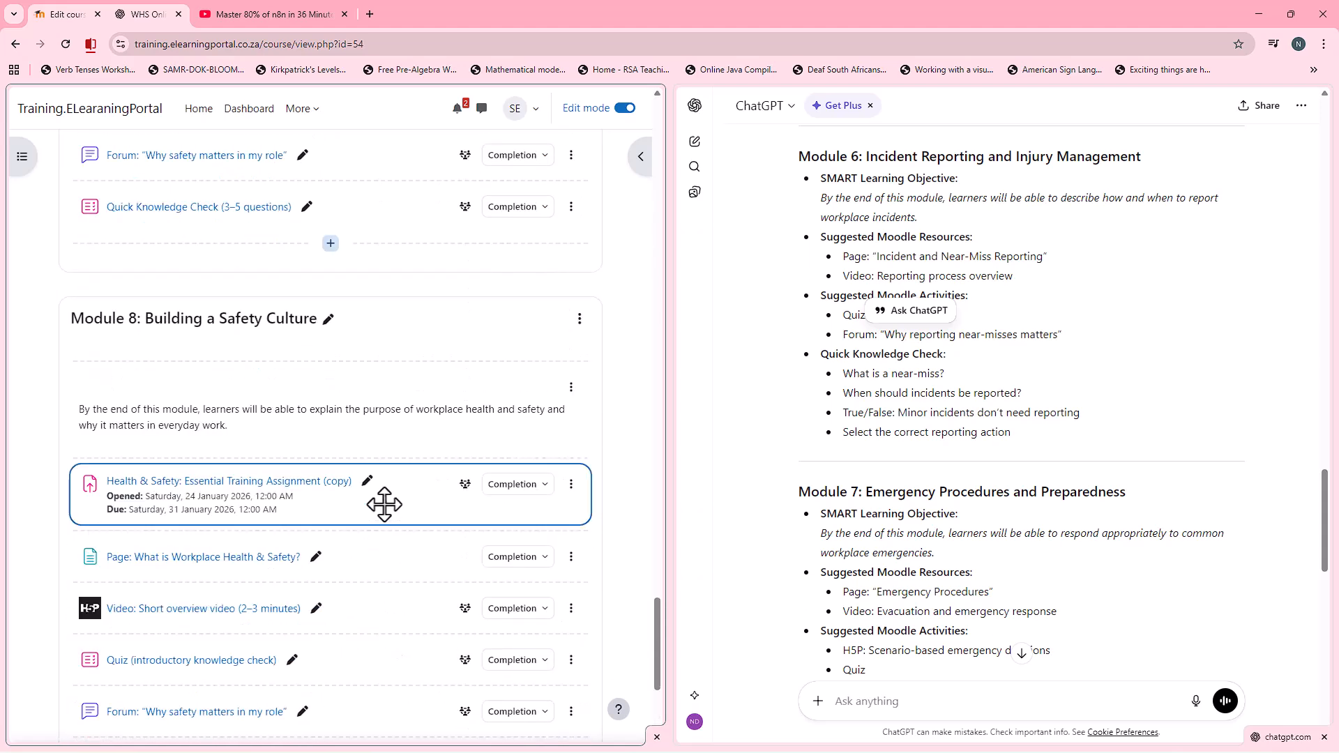
{"action": "left_click", "coordinate": [572, 485]}
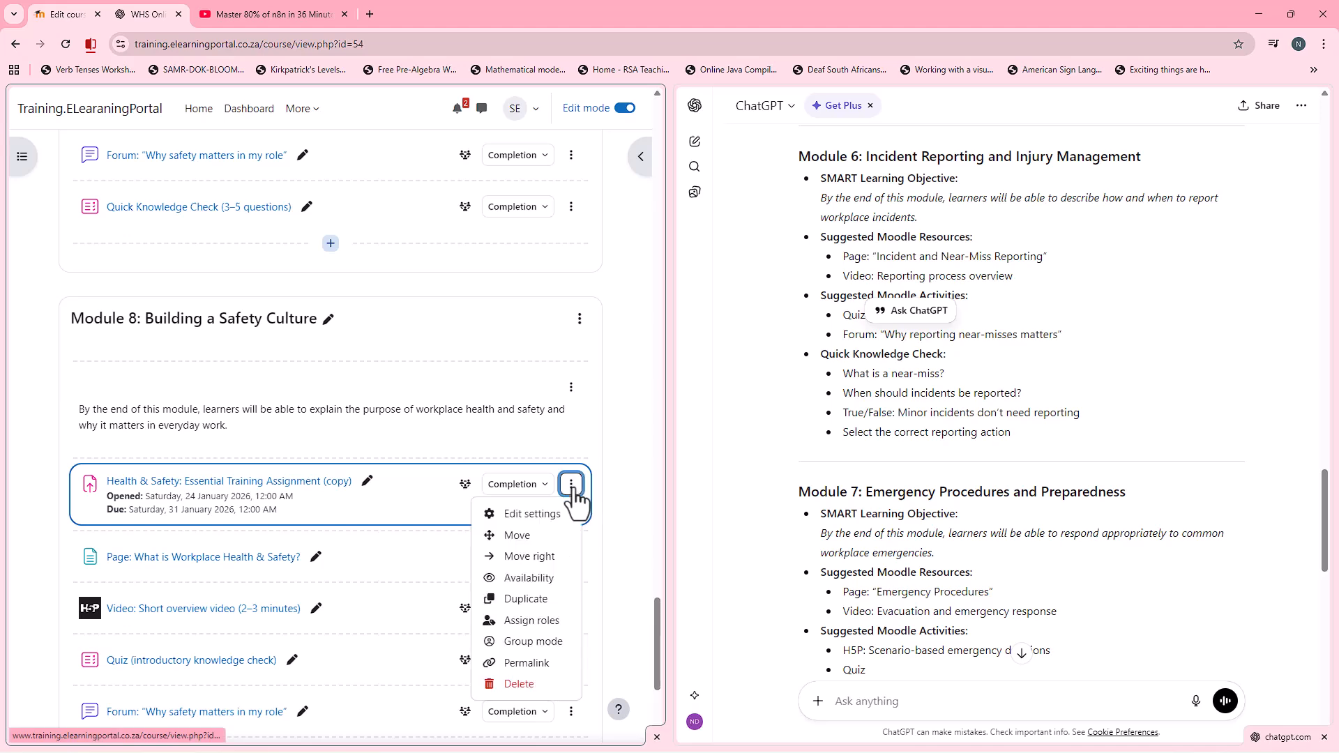
{"action": "left_click", "coordinate": [519, 535]}
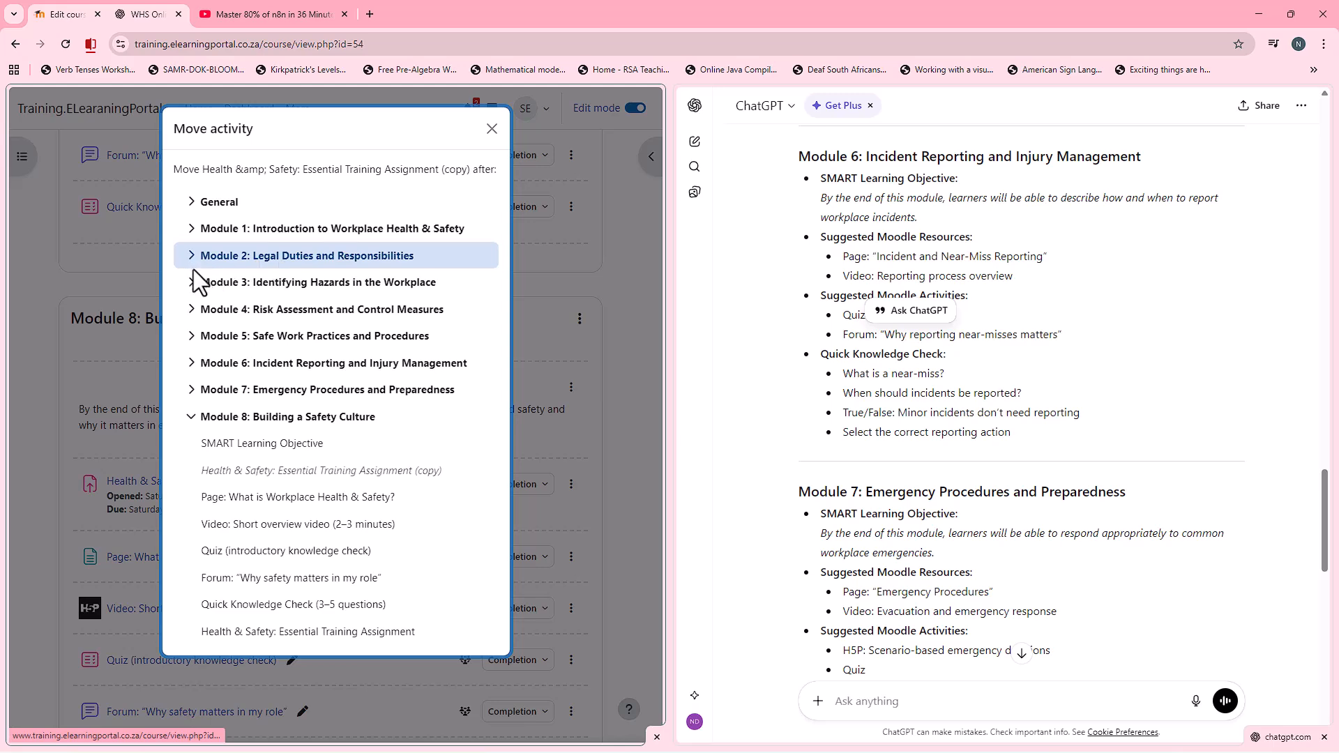
{"action": "left_click", "coordinate": [193, 313]}
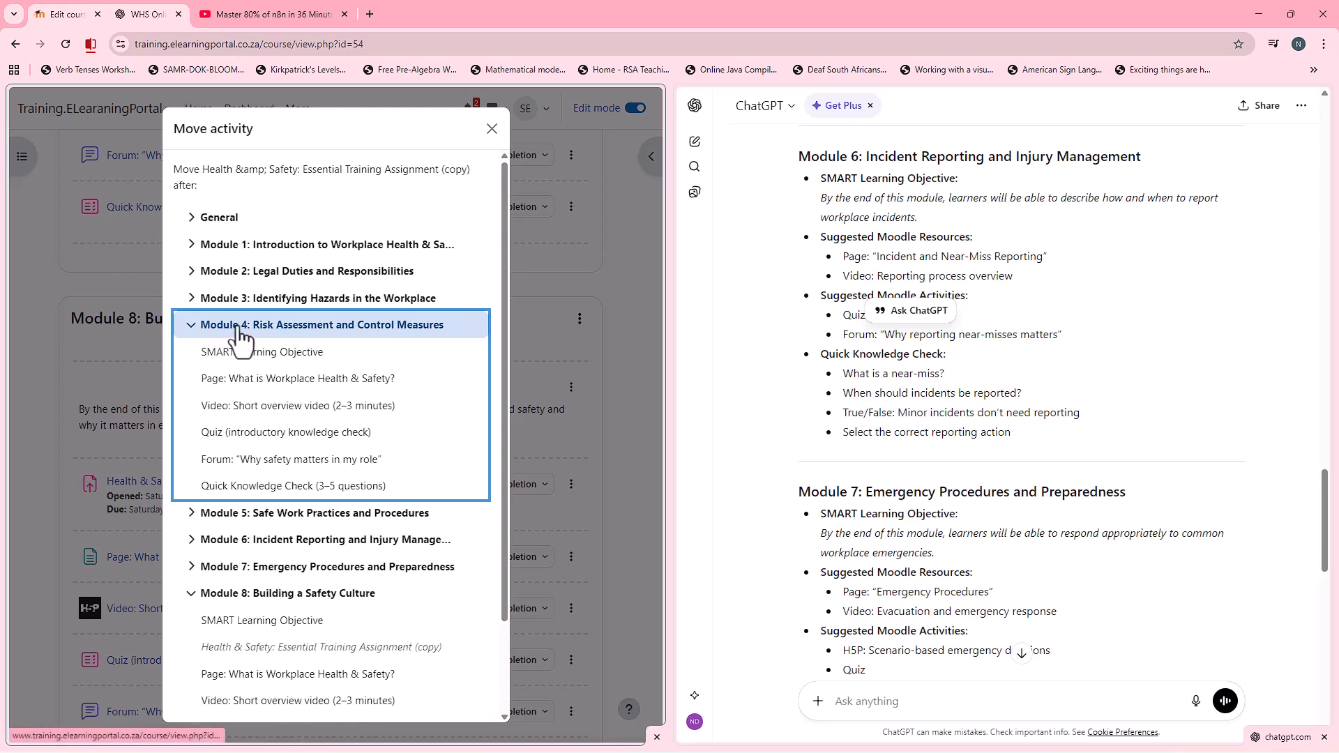
{"action": "left_click", "coordinate": [277, 489]}
Step: Rename the copied assignment in Module 4 as "Health & Safety: Essential Training Assignment"
{"action": "scroll", "coordinate": [278, 455], "scroll_direction": "up", "scroll_amount": 3}
{"action": "scroll", "coordinate": [161, 269], "scroll_direction": "down", "scroll_amount": 2}
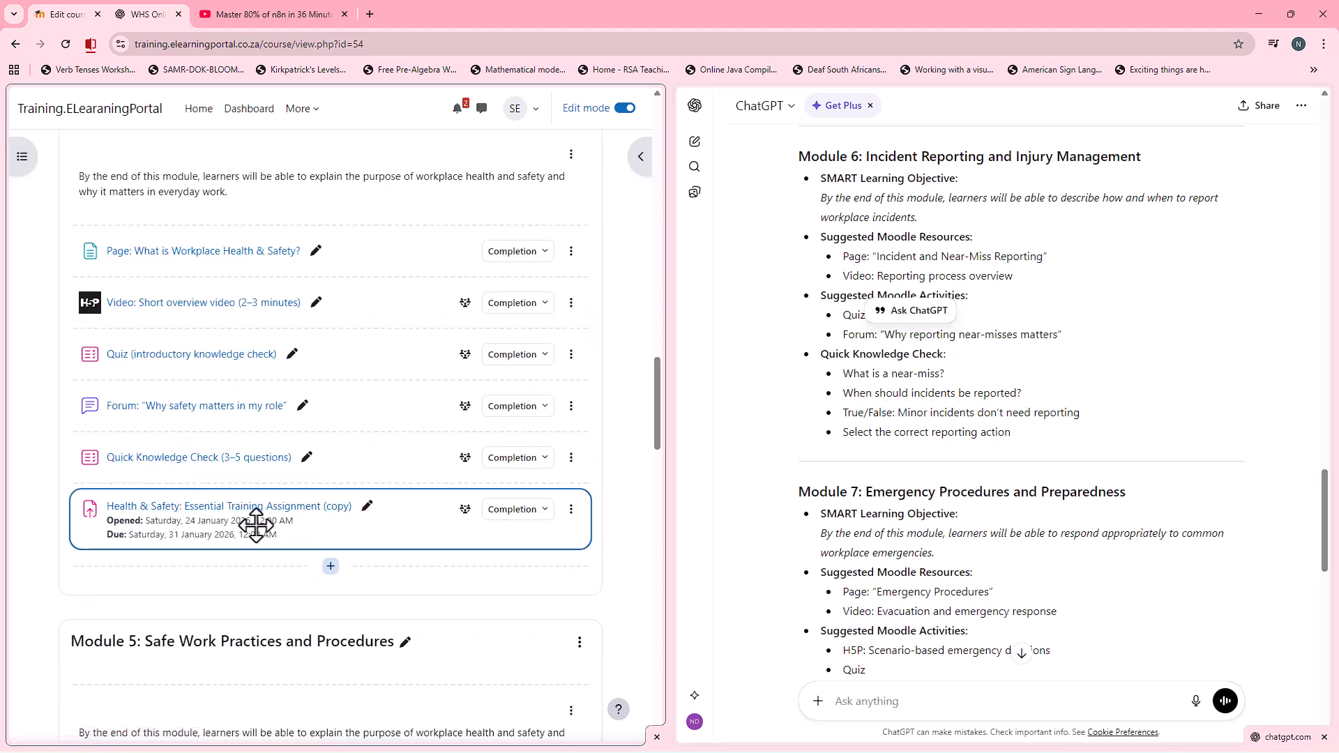
{"action": "left_click", "coordinate": [367, 511]}
{"action": "left_click", "coordinate": [328, 510]}
{"action": "key", "text": "End"}
{"action": "key", "text": "BackSpace"}
{"action": "key", "text": "BackSpace"}
{"action": "key", "text": "BackSpace"}
{"action": "key", "text": "BackSpace"}
{"action": "key", "text": "BackSpace"}
{"action": "key", "text": "BackSpace"}
{"action": "key", "text": "BackSpace"}
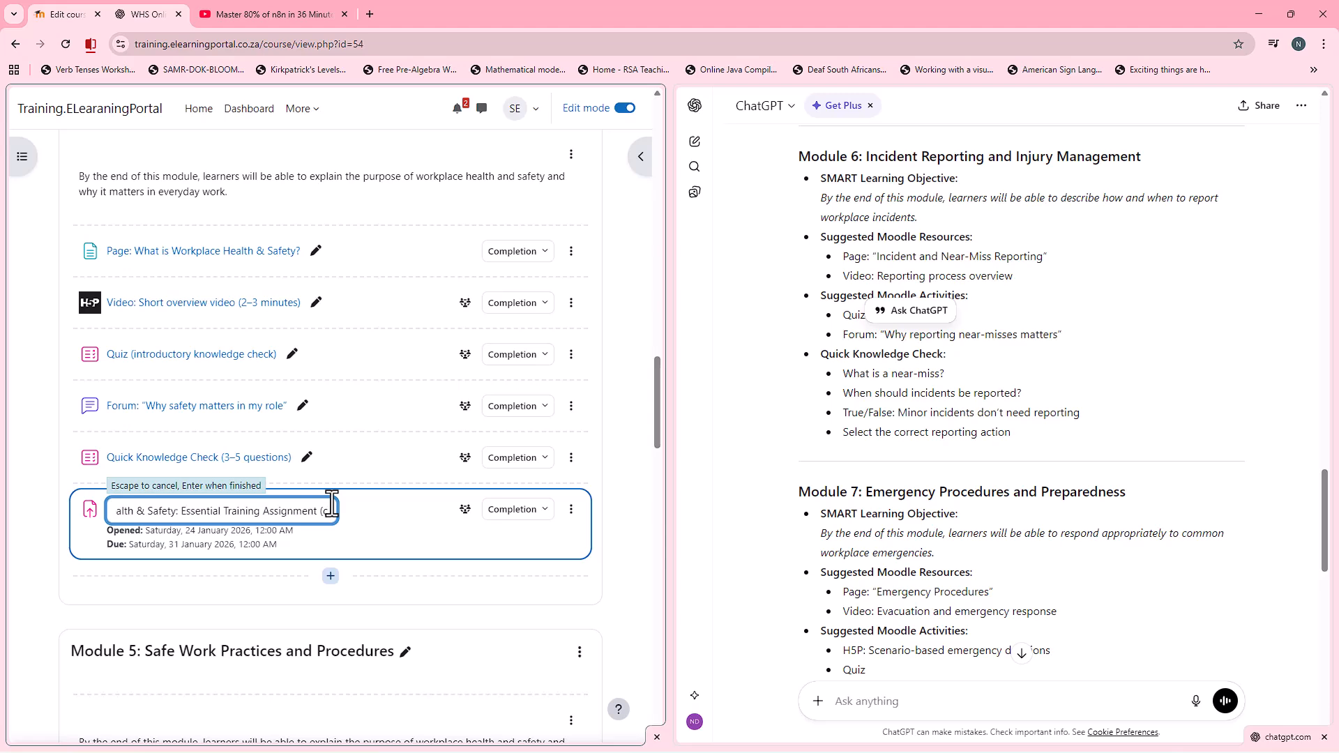
{"action": "key", "text": "Return"}
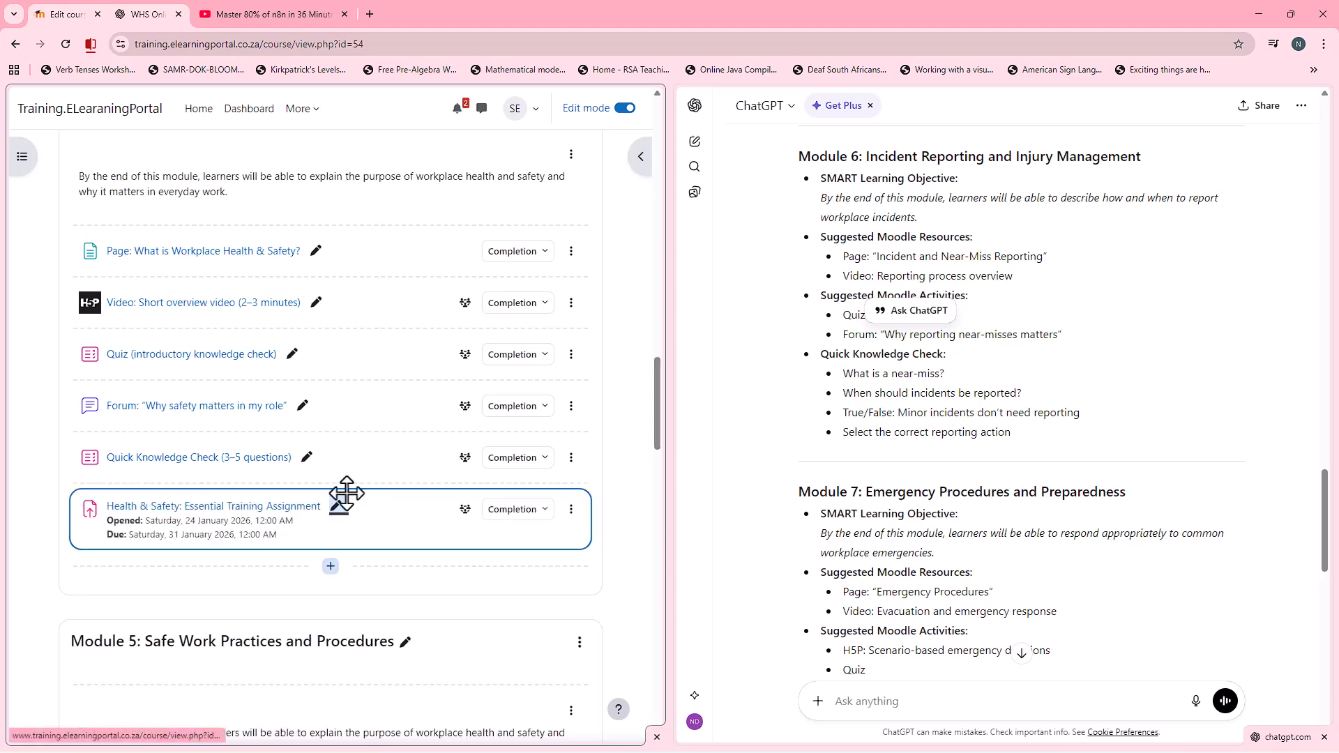
Step: Review the course structure from the General section through Modules 1, 2 and 3
{"action": "scroll", "coordinate": [469, 499], "scroll_direction": "up", "scroll_amount": 10}
{"action": "scroll", "coordinate": [469, 499], "scroll_direction": "up", "scroll_amount": 10}
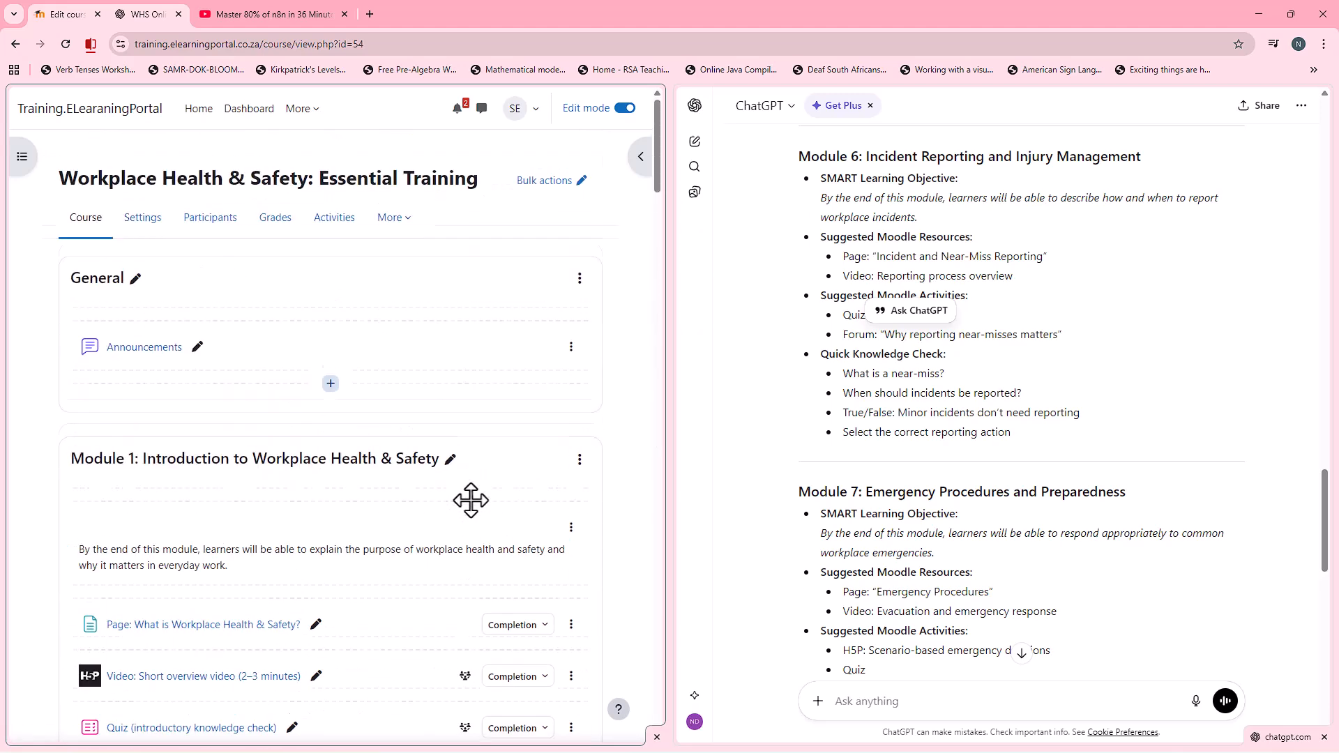
{"action": "scroll", "coordinate": [307, 579], "scroll_direction": "down", "scroll_amount": 4}
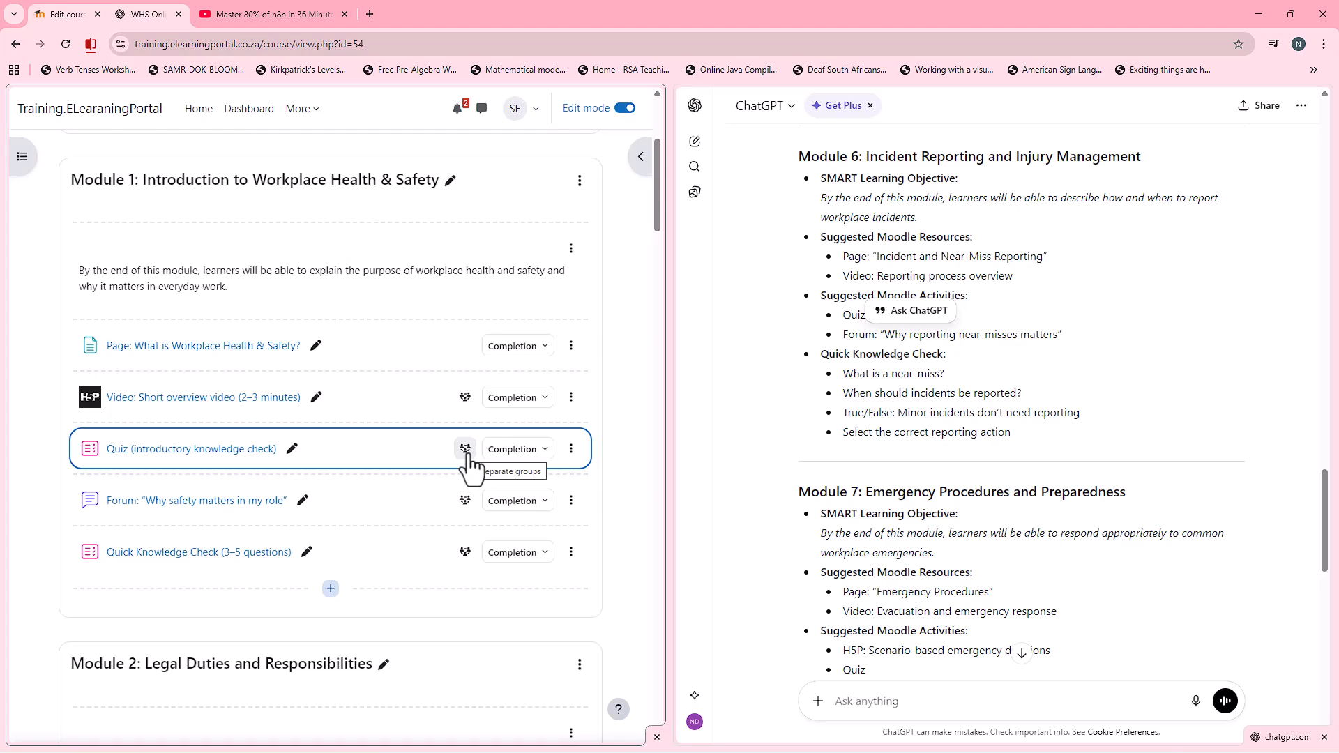
{"action": "scroll", "coordinate": [487, 520], "scroll_direction": "up", "scroll_amount": 1}
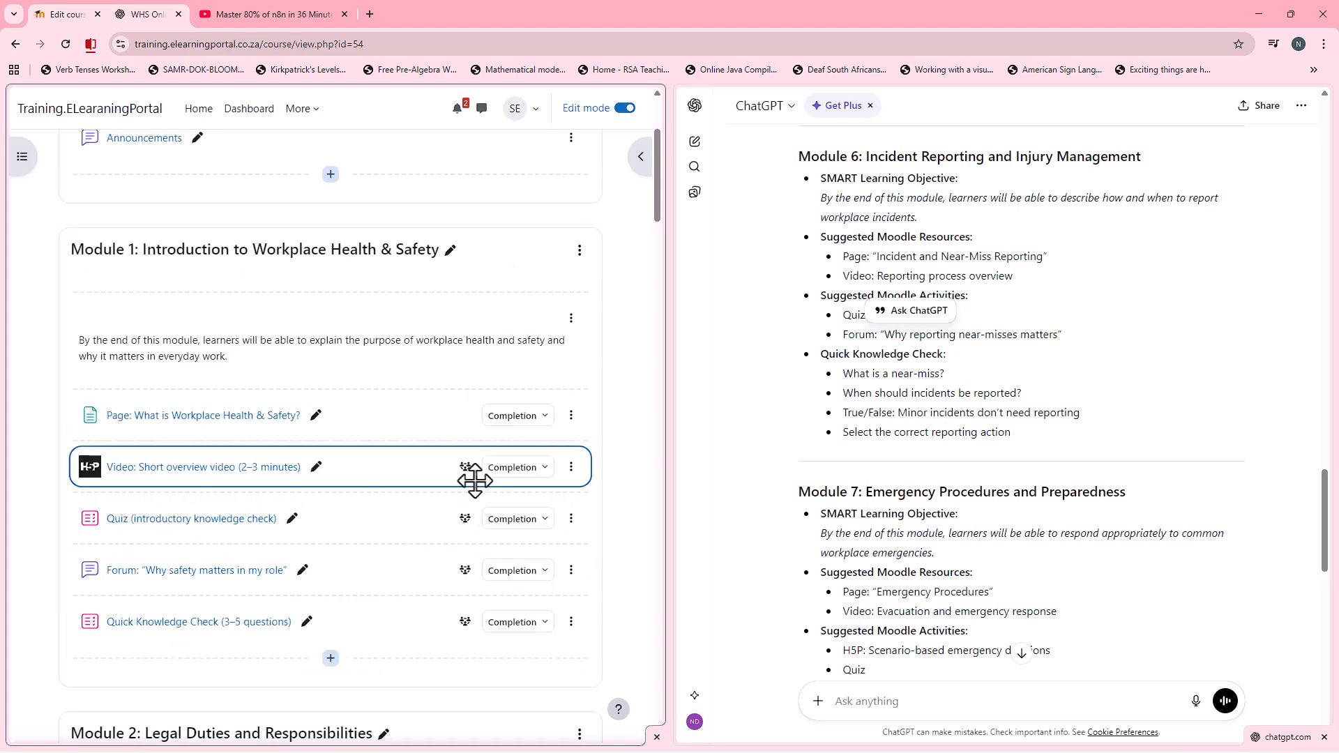
{"action": "scroll", "coordinate": [434, 452], "scroll_direction": "down", "scroll_amount": 8}
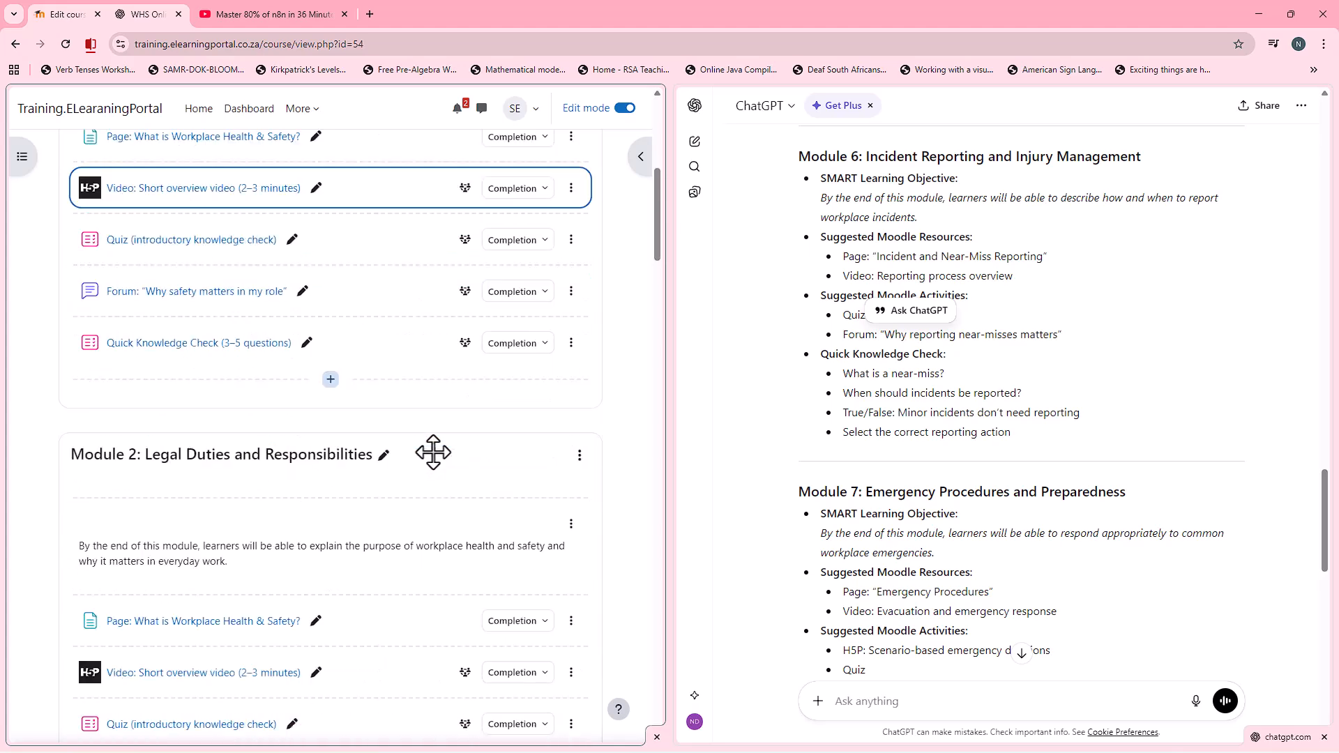
{"action": "scroll", "coordinate": [467, 491], "scroll_direction": "down", "scroll_amount": 2}
{"action": "scroll", "coordinate": [467, 492], "scroll_direction": "down", "scroll_amount": 2}
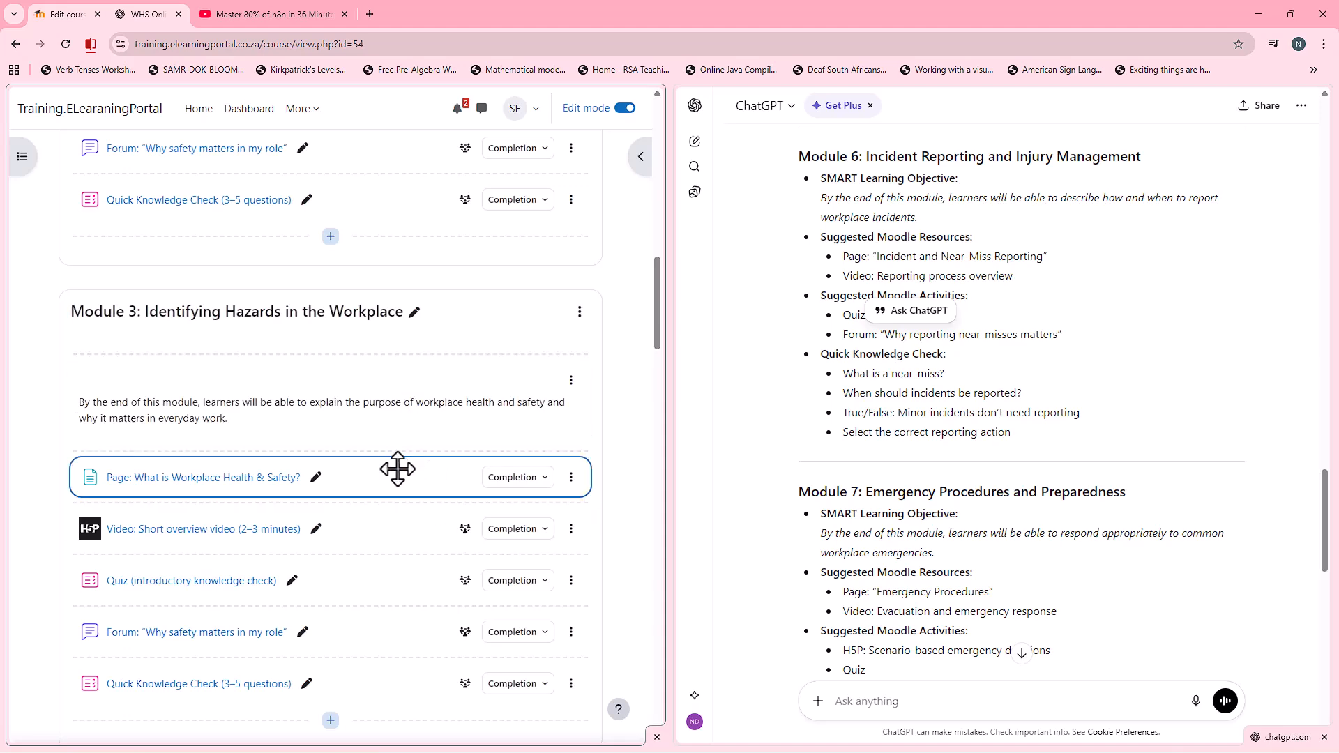
{"action": "scroll", "coordinate": [411, 408], "scroll_direction": "down", "scroll_amount": 2}
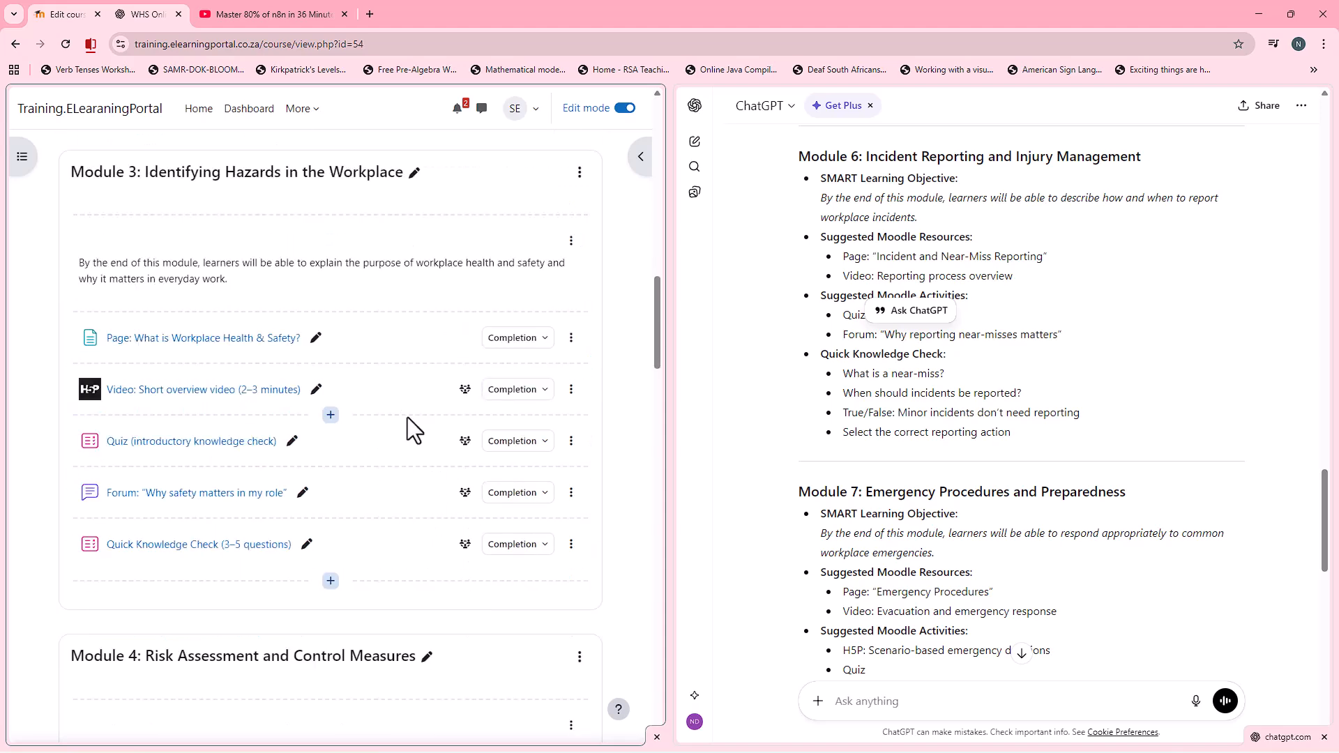